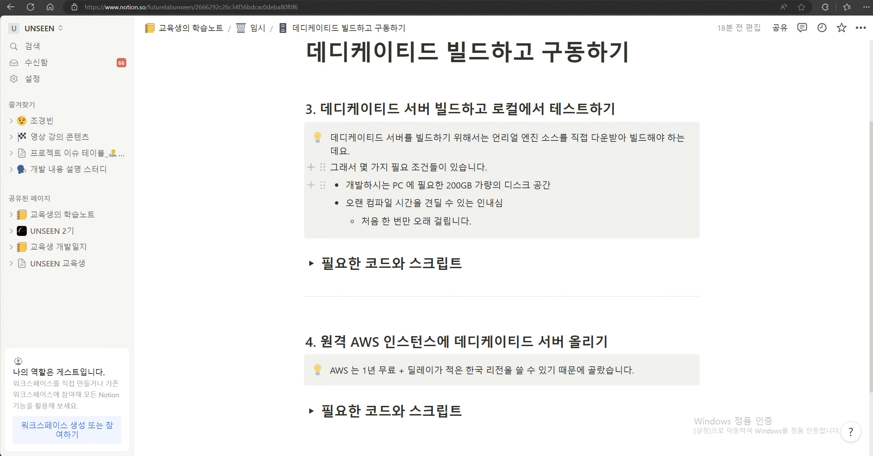
Review the section 3 heading on building the dedicated server and testing it locally
{"action": "left_click", "coordinate": [347, 109]}
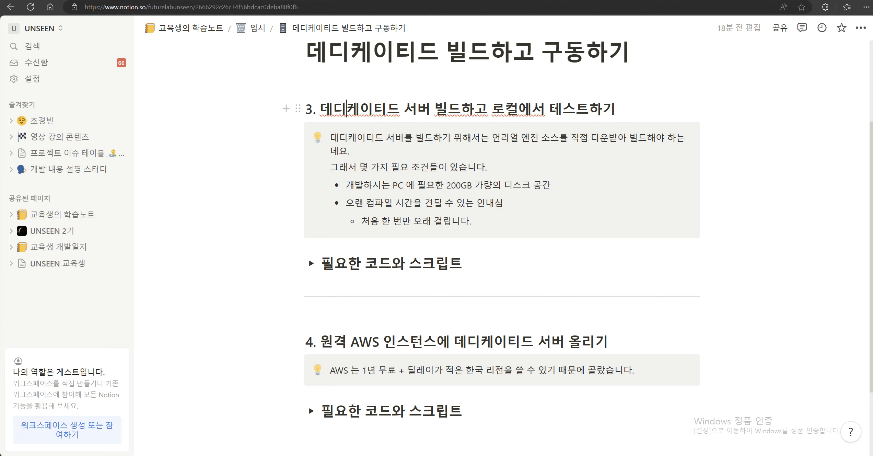
{"action": "left_click", "coordinate": [387, 109]}
{"action": "left_click", "coordinate": [401, 109]}
{"action": "left_click", "coordinate": [434, 109]}
{"action": "left_click", "coordinate": [448, 109]}
{"action": "key", "text": "ctrl+shift+Left"}
{"action": "key", "text": "ctrl+shift+Left"}
{"action": "key", "text": "ctrl+shift+Left"}
{"action": "key", "text": "ctrl+shift+Left"}
{"action": "key", "text": "ctrl+shift+Left"}
{"action": "key", "text": "ctrl+shift+Left"}
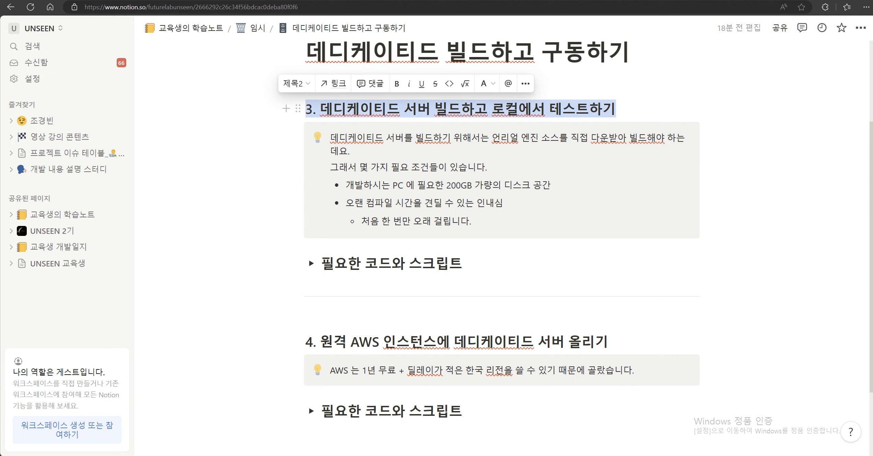
{"action": "left_click", "coordinate": [333, 108]}
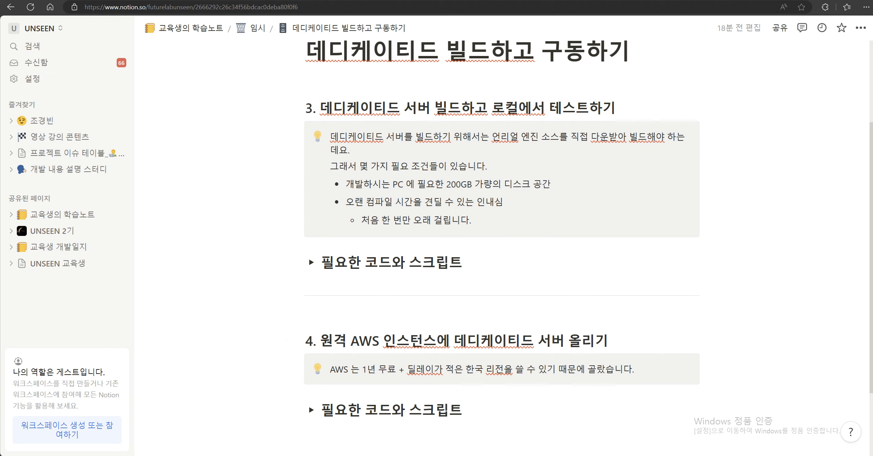
Review the section 4 heading on uploading the dedicated server to a remote AWS instance
{"action": "scroll", "coordinate": [309, 257], "scroll_direction": "down", "scroll_amount": 2}
{"action": "left_click_drag", "start_coordinate": [306, 279], "coordinate": [608, 279]}
{"action": "left_click", "coordinate": [306, 247]}
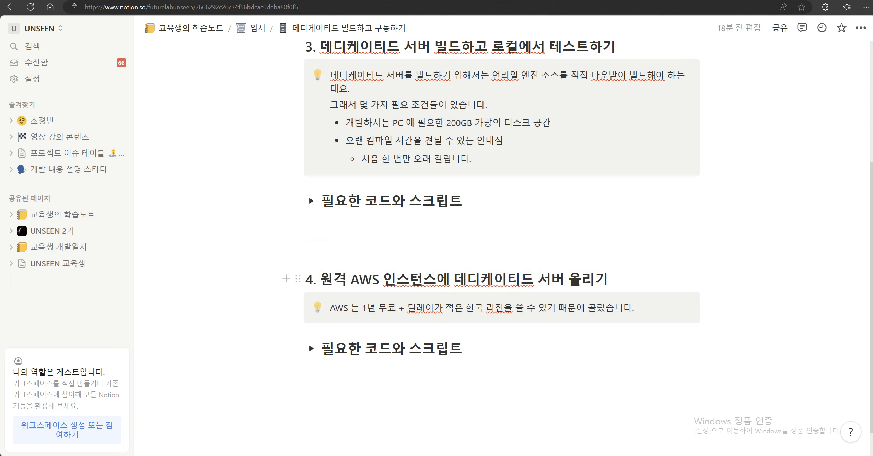
{"action": "left_click", "coordinate": [609, 279]}
{"action": "scroll", "coordinate": [501, 237], "scroll_direction": "up", "scroll_amount": 4}
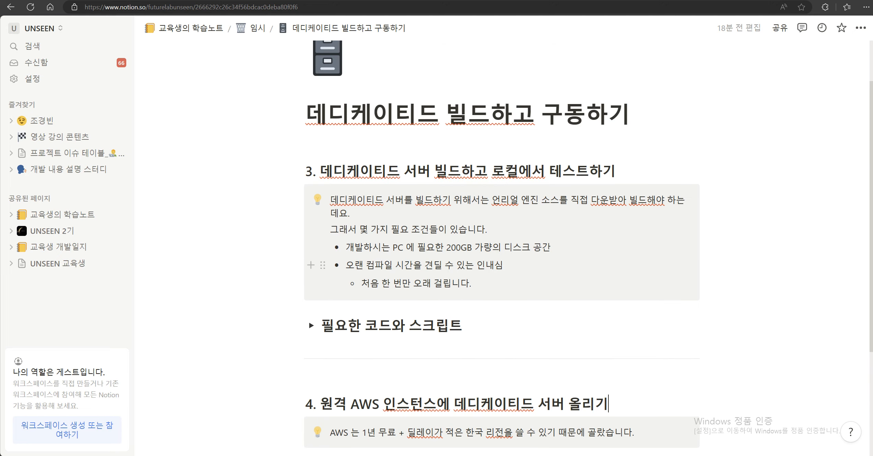
{"action": "scroll", "coordinate": [308, 319], "scroll_direction": "down", "scroll_amount": 4}
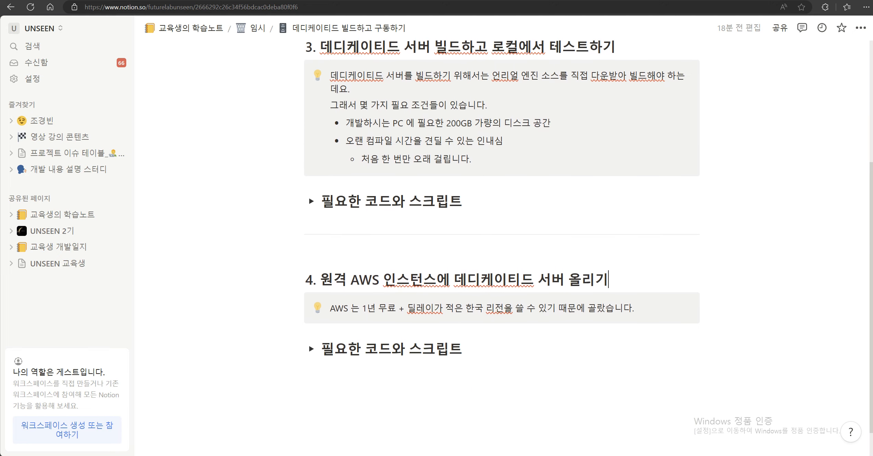
{"action": "key", "text": "ctrl+shift+Left"}
{"action": "key", "text": "ctrl+shift+Left"}
{"action": "key", "text": "ctrl+shift+Left"}
{"action": "key", "text": "ctrl+shift+Left"}
{"action": "key", "text": "ctrl+shift+Left"}
{"action": "key", "text": "ctrl+shift+Left"}
{"action": "key", "text": "ctrl+shift+Left"}
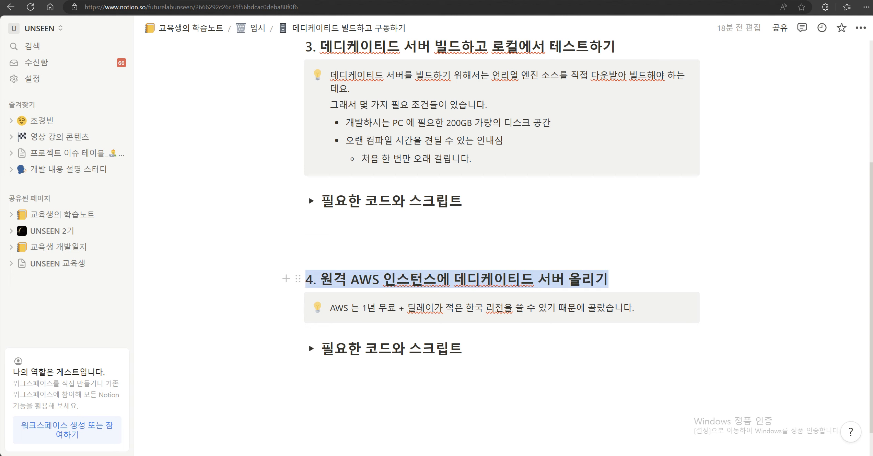
{"action": "key", "text": "Right"}
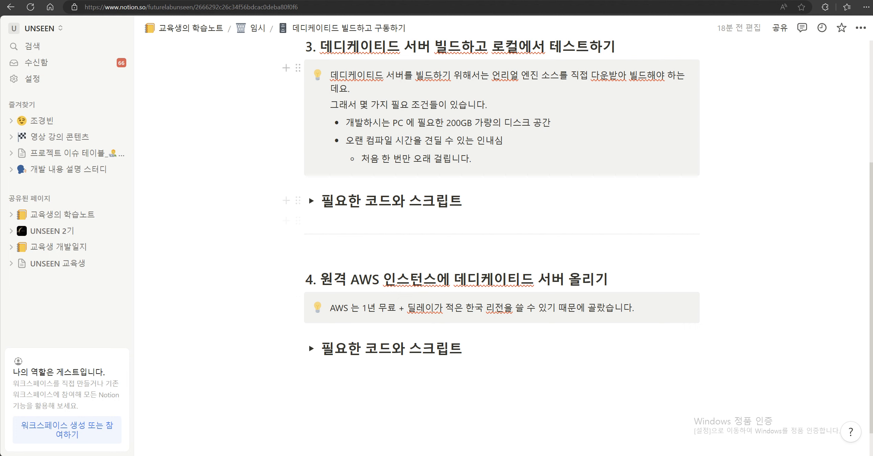
Switch to the AWS EC2 instance list and check the DSTest instance's type
{"action": "key", "text": "ctrl+Tab"}
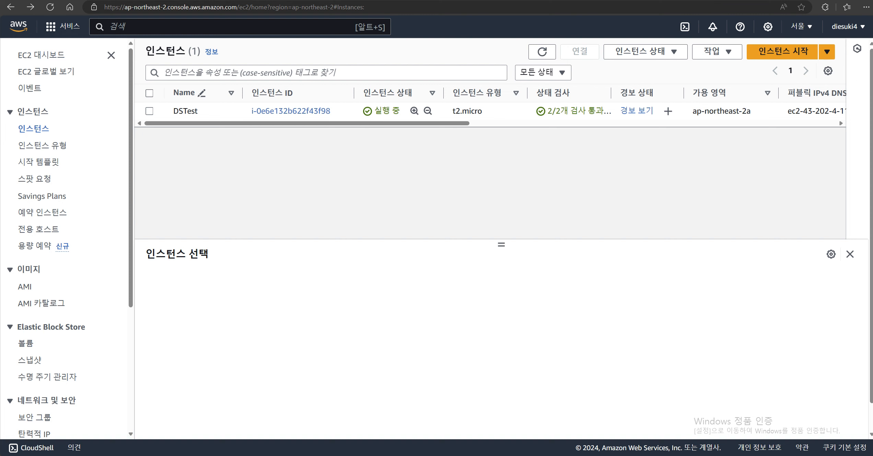
{"action": "left_click_drag", "start_coordinate": [452, 111], "coordinate": [482, 111]}
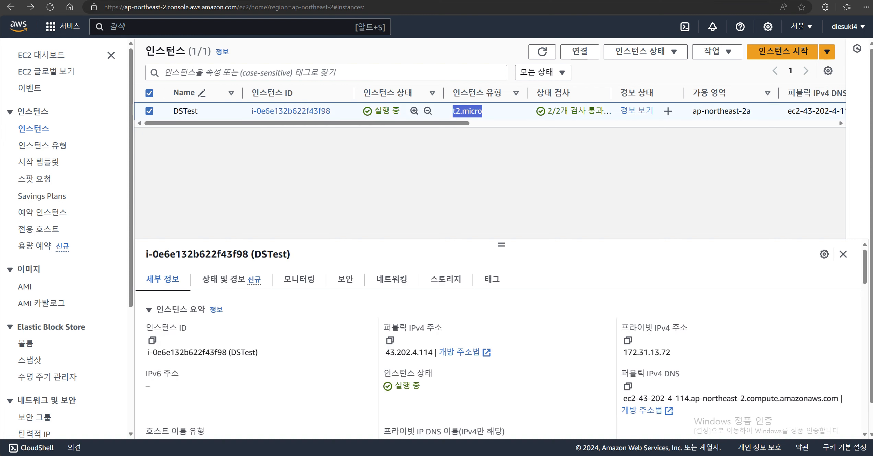
{"action": "left_click", "coordinate": [482, 112]}
Return to the Notion page, expand section 4's required code and scripts, and find the Linux upload-and-restart script
{"action": "key", "text": "ctrl+Tab"}
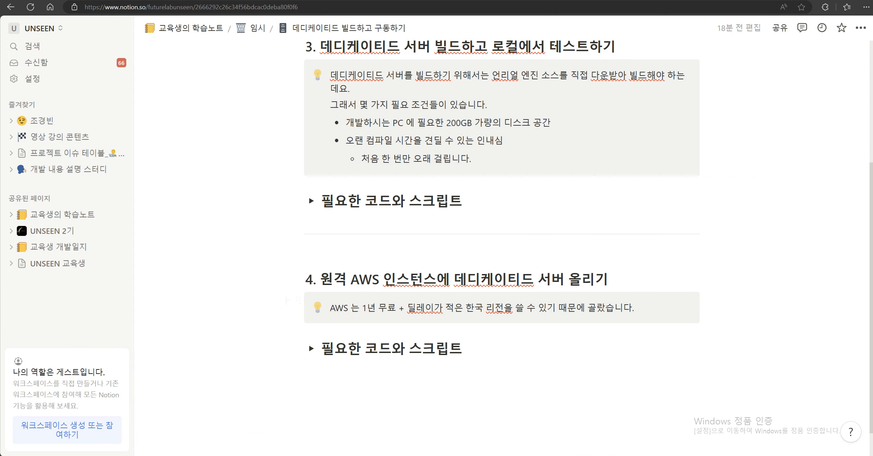
{"action": "left_click", "coordinate": [312, 349]}
{"action": "scroll", "coordinate": [357, 349], "scroll_direction": "down", "scroll_amount": 4}
{"action": "scroll", "coordinate": [501, 251], "scroll_direction": "down", "scroll_amount": 10}
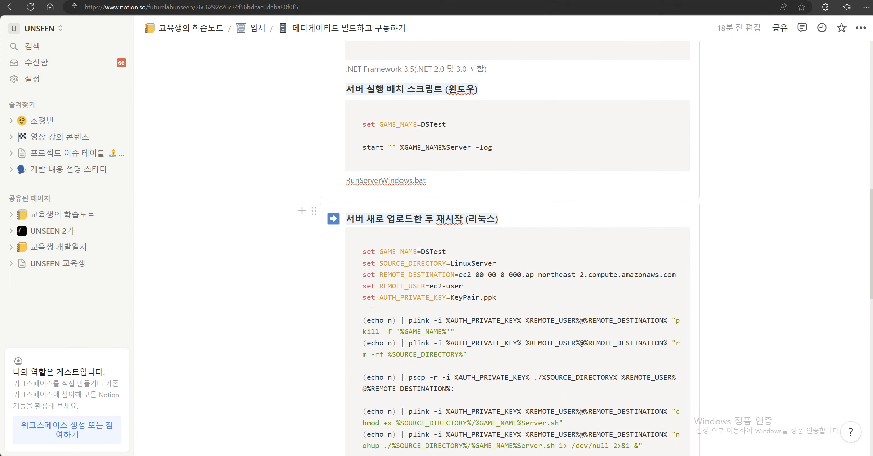
{"action": "scroll", "coordinate": [505, 247], "scroll_direction": "down", "scroll_amount": 4}
{"action": "scroll", "coordinate": [505, 247], "scroll_direction": "up", "scroll_amount": 7}
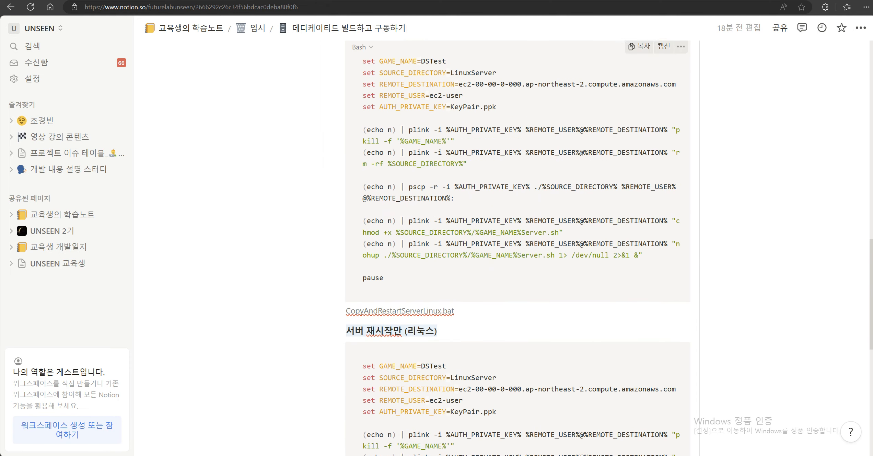
Examine the Linux upload-and-restart script, especially its game name, source directory, remote destination, user and private key file variables
{"action": "left_click_drag", "start_coordinate": [384, 406], "coordinate": [363, 189]}
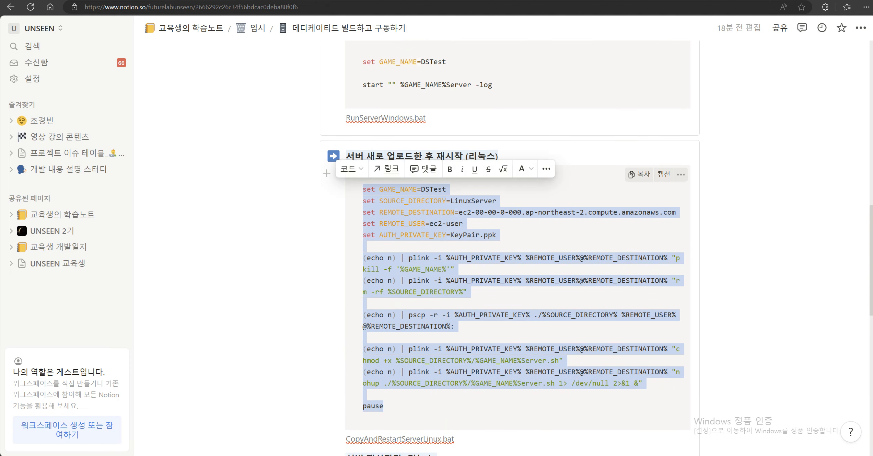
{"action": "left_click", "coordinate": [364, 246]}
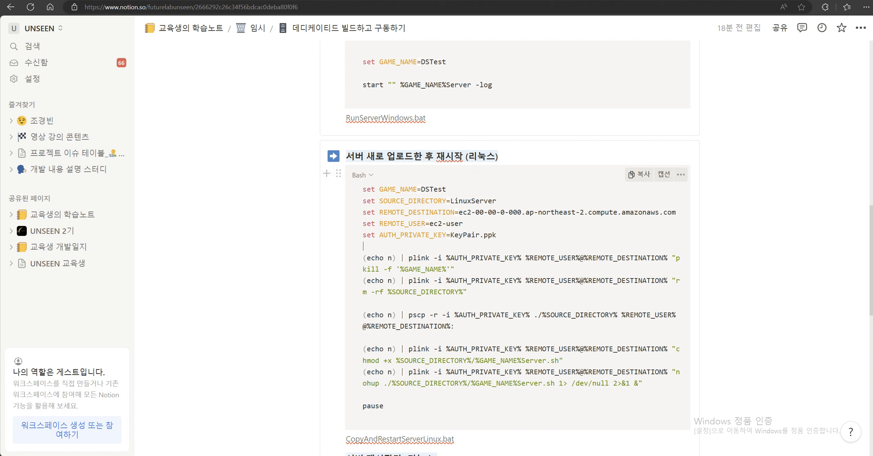
{"action": "left_click_drag", "start_coordinate": [417, 189], "coordinate": [468, 291]}
{"action": "left_click_drag", "start_coordinate": [459, 212], "coordinate": [677, 213]}
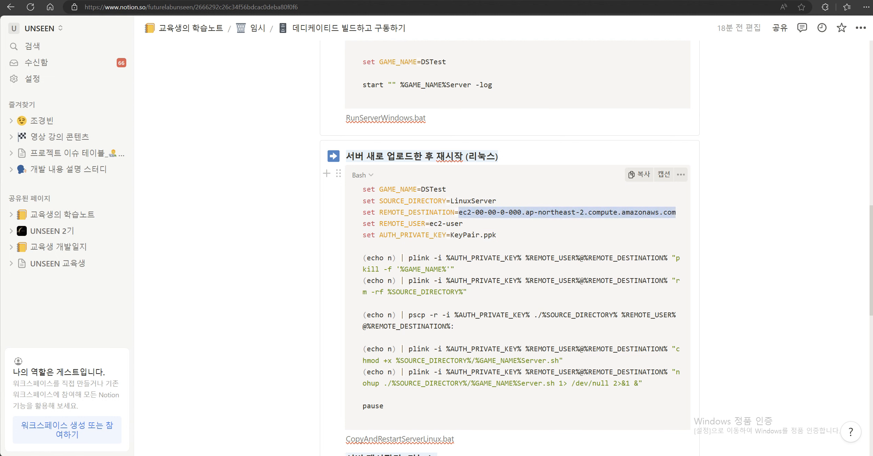
{"action": "left_click_drag", "start_coordinate": [497, 234], "coordinate": [362, 189]}
{"action": "left_click", "coordinate": [364, 246]}
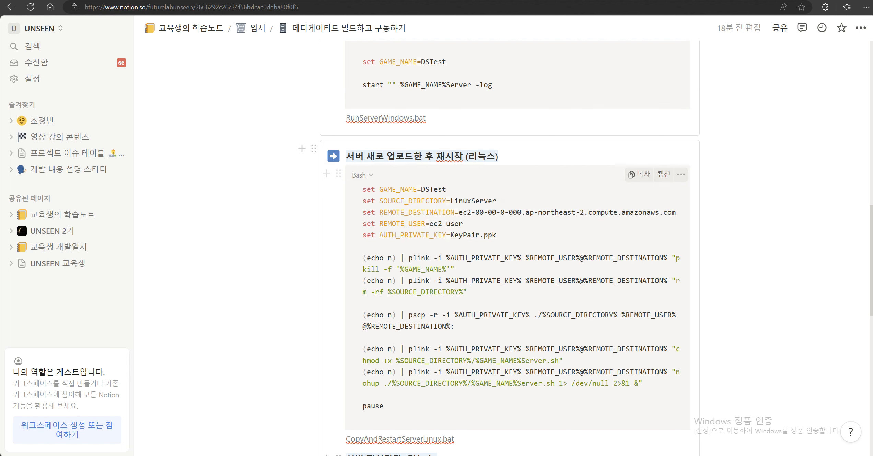
Open File Explorer and go to the F:\Unreal\UnrealEngine5_2\Games\DSTest\Packaged folder
{"action": "key", "text": "super+e"}
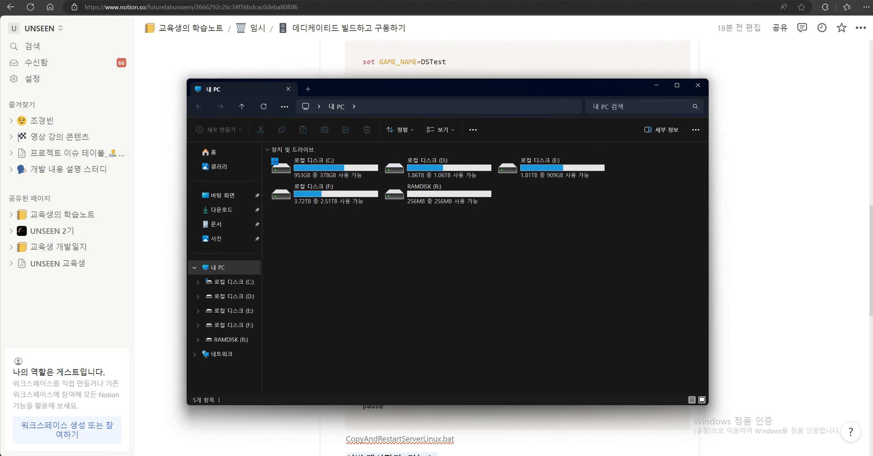
{"action": "left_click", "coordinate": [234, 325]}
{"action": "left_click", "coordinate": [436, 171]}
{"action": "double_click", "coordinate": [436, 171]}
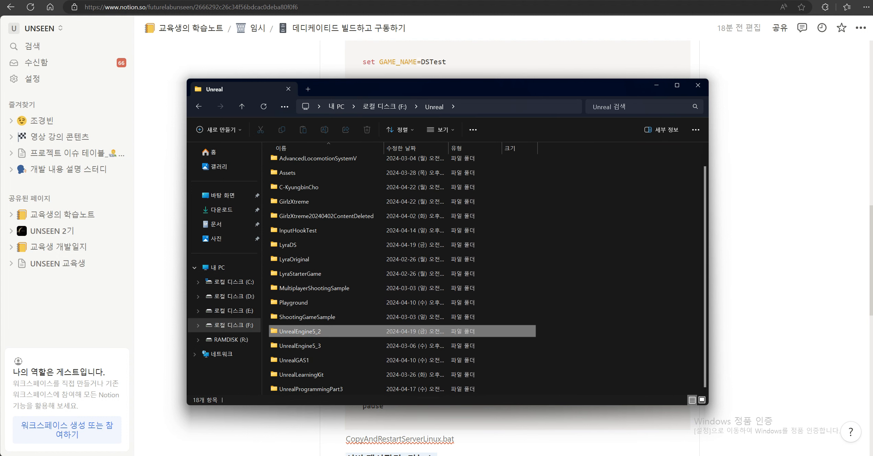
{"action": "double_click", "coordinate": [411, 331]}
{"action": "double_click", "coordinate": [409, 207]}
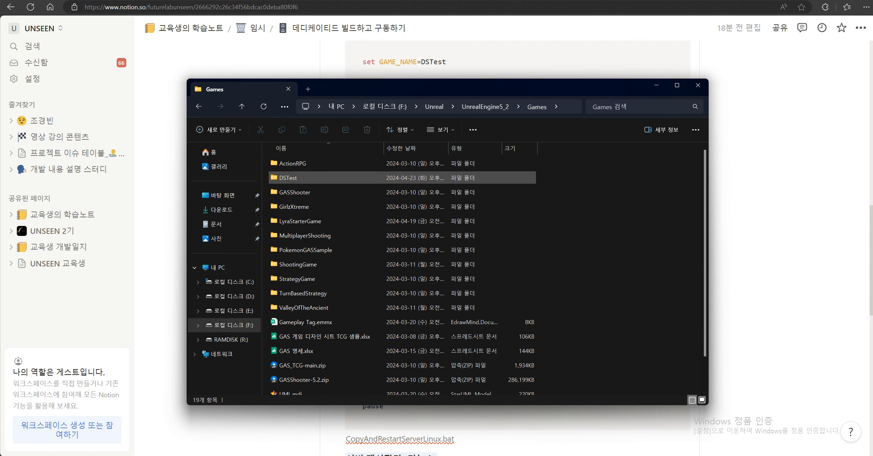
{"action": "double_click", "coordinate": [395, 177]}
{"action": "double_click", "coordinate": [412, 249]}
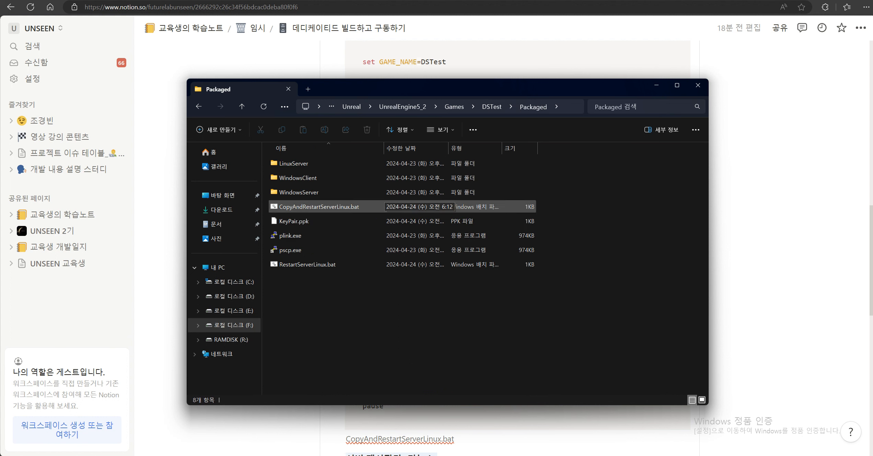
Open CopyAndRestartServerLinux.bat in the text editor, check its REMOTE_DESTINATION and key file settings, and close it
{"action": "left_click", "coordinate": [412, 207]}
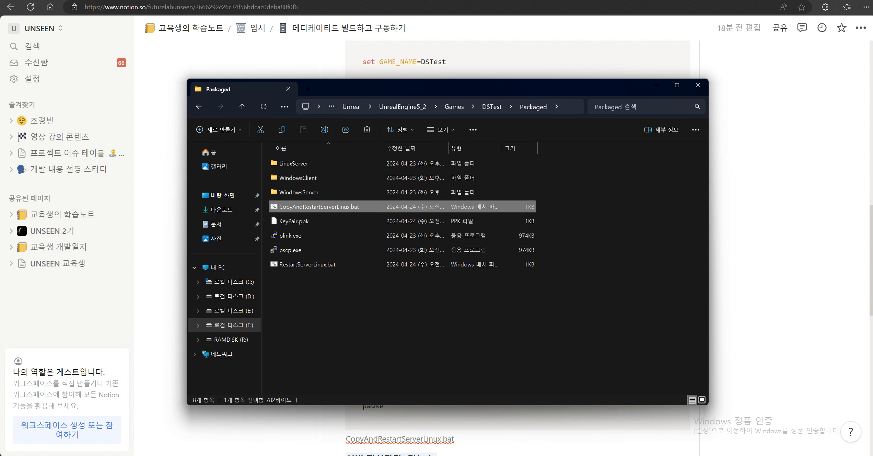
{"action": "right_click", "coordinate": [368, 210]}
{"action": "left_click", "coordinate": [393, 229]}
{"action": "left_click_drag", "start_coordinate": [314, 164], "coordinate": [667, 163]}
{"action": "left_click", "coordinate": [364, 198]}
{"action": "left_click", "coordinate": [364, 215]}
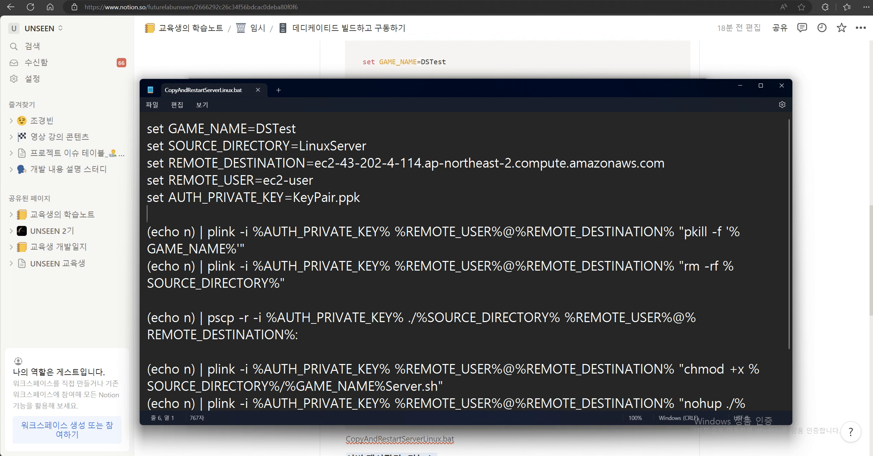
{"action": "left_click", "coordinate": [257, 90]}
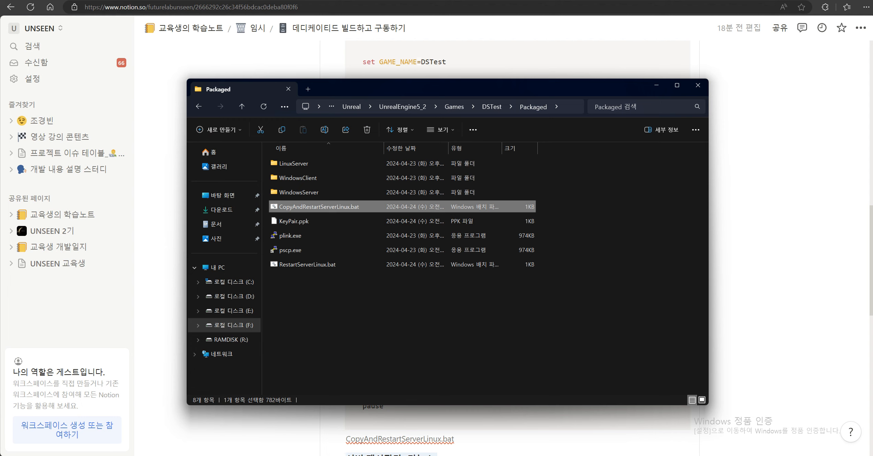
Compare the LinuxServer folder with the SOURCE_DIRECTORY setting in CopyAndRestartServerLinux.bat, check the remaining variables, and close the script
{"action": "left_click", "coordinate": [583, 220]}
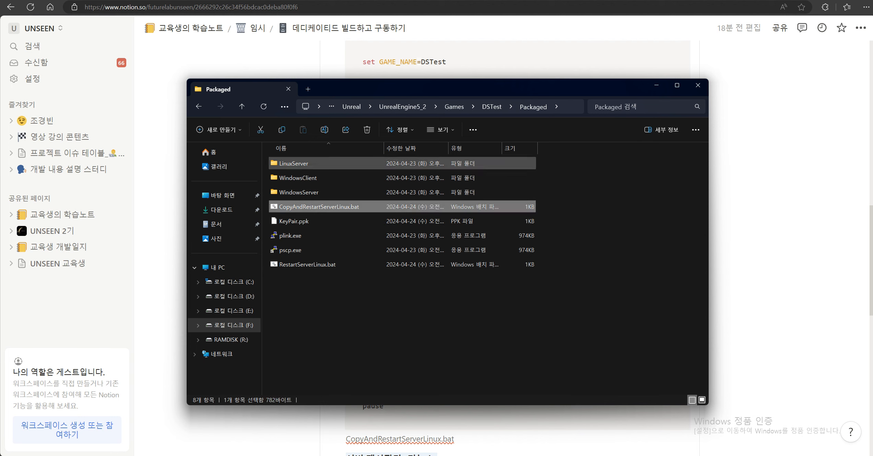
{"action": "left_click", "coordinate": [293, 163]}
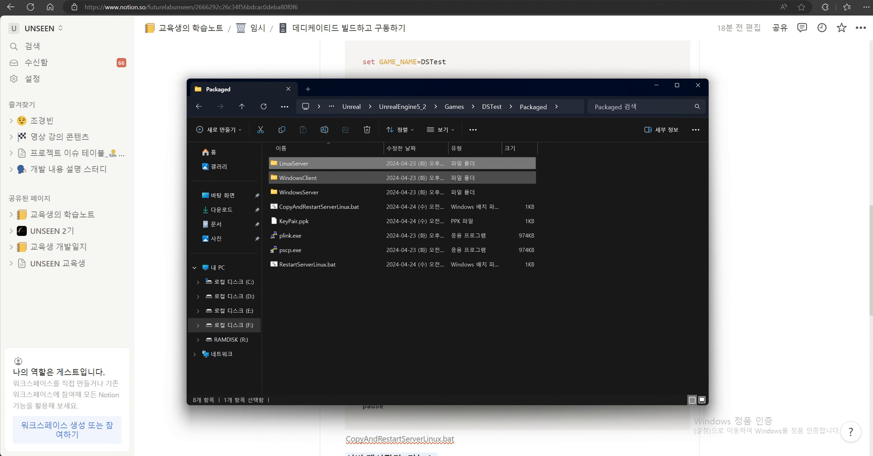
{"action": "left_click", "coordinate": [320, 206]}
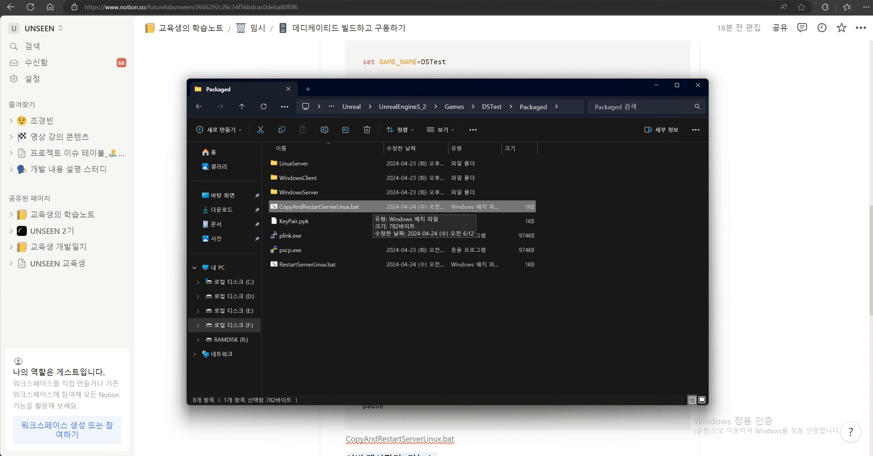
{"action": "right_click", "coordinate": [371, 207]}
{"action": "left_click", "coordinate": [387, 225]}
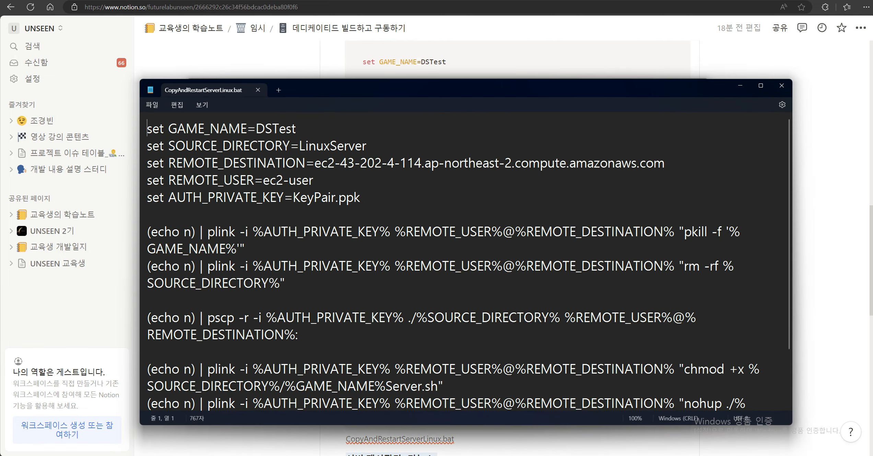
{"action": "left_click_drag", "start_coordinate": [299, 145], "coordinate": [366, 146]}
{"action": "left_click_drag", "start_coordinate": [313, 164], "coordinate": [313, 180]}
{"action": "left_click", "coordinate": [360, 197]}
{"action": "key", "text": "alt+F4"}
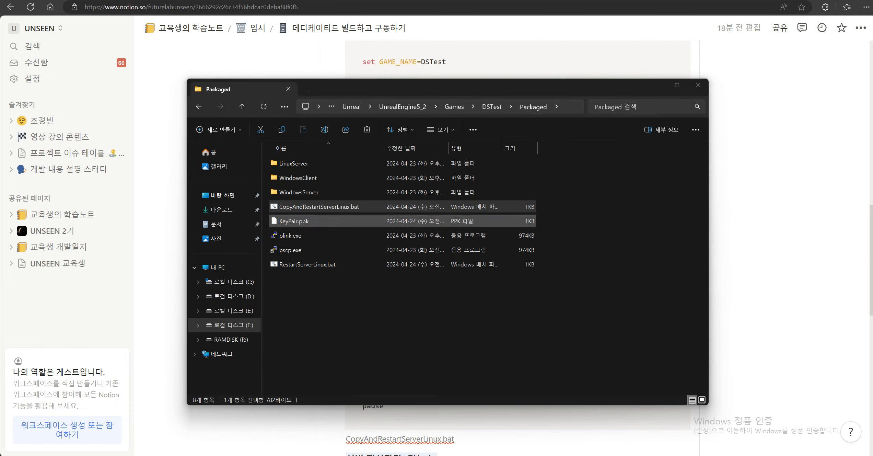
Run CopyAndRestartServerLinux.bat to upload and restart the Linux server, and dismiss the console when it finishes
{"action": "key", "text": "Return"}
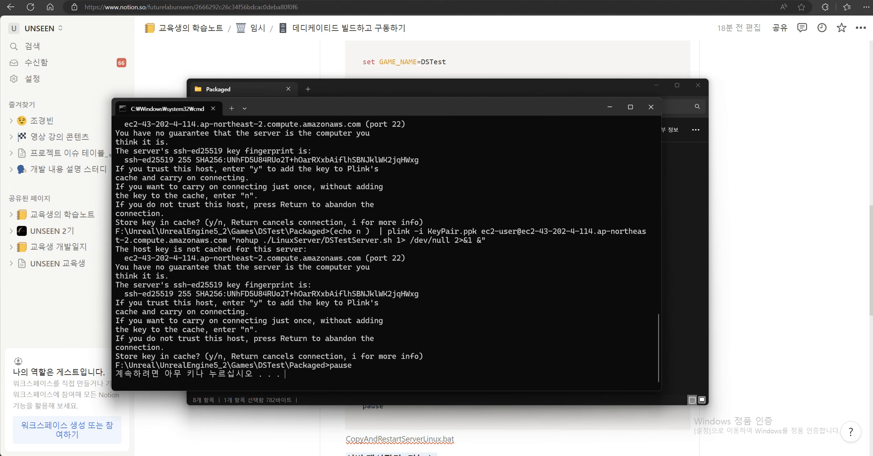
{"action": "key", "text": "Return"}
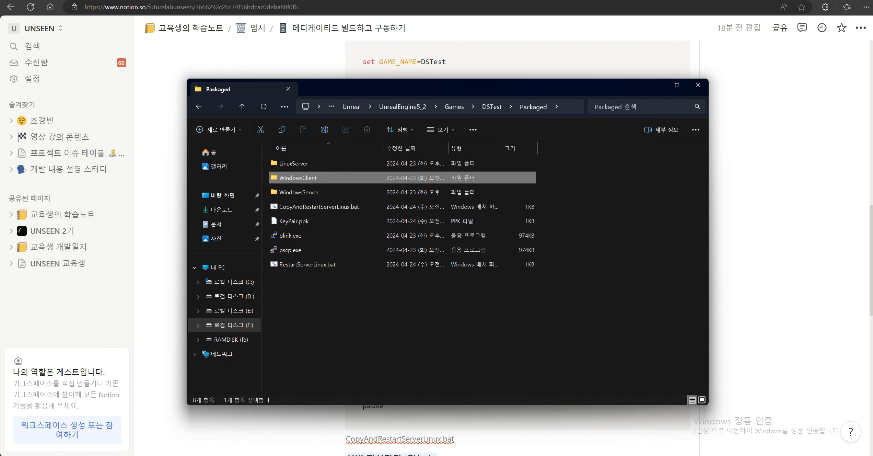
Open RunClient.bat from the WindowsClient folder in the text editor
{"action": "double_click", "coordinate": [412, 178]}
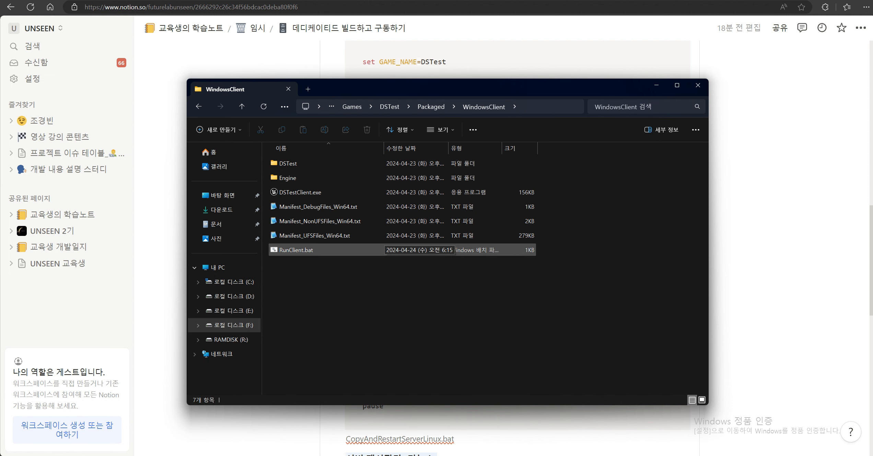
{"action": "right_click", "coordinate": [399, 251]}
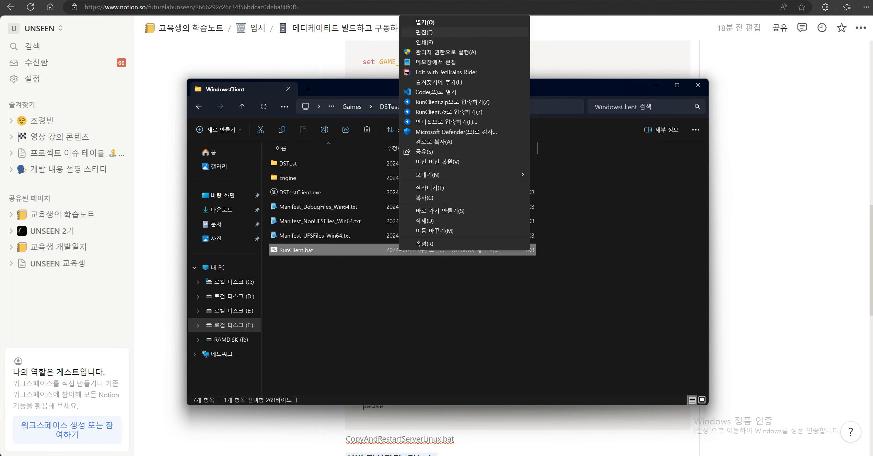
{"action": "left_click", "coordinate": [425, 32]}
{"action": "left_click", "coordinate": [147, 264]}
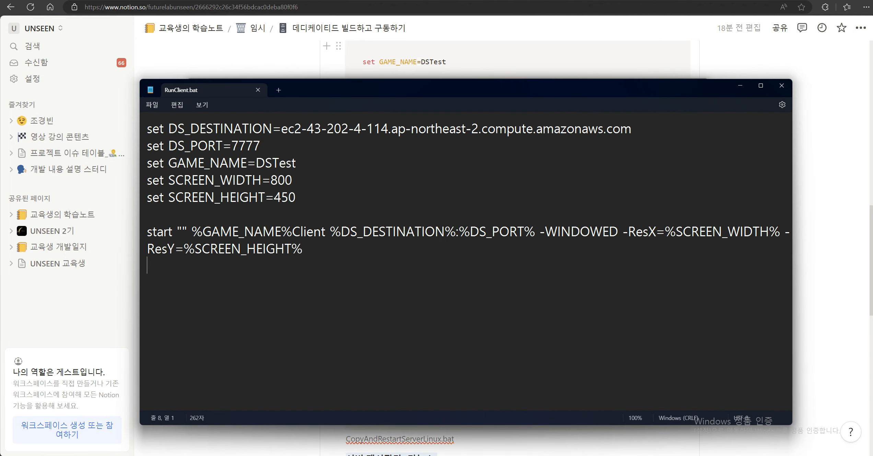
Check the DS_DESTINATION address, DS_PORT and GAME_NAME settings in RunClient.bat, and close the file without changes
{"action": "left_click_drag", "start_coordinate": [282, 129], "coordinate": [637, 128]}
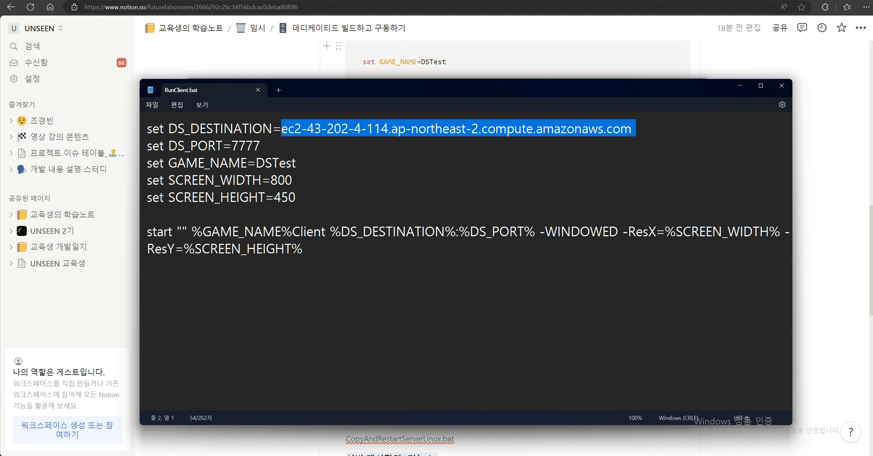
{"action": "key", "text": "End"}
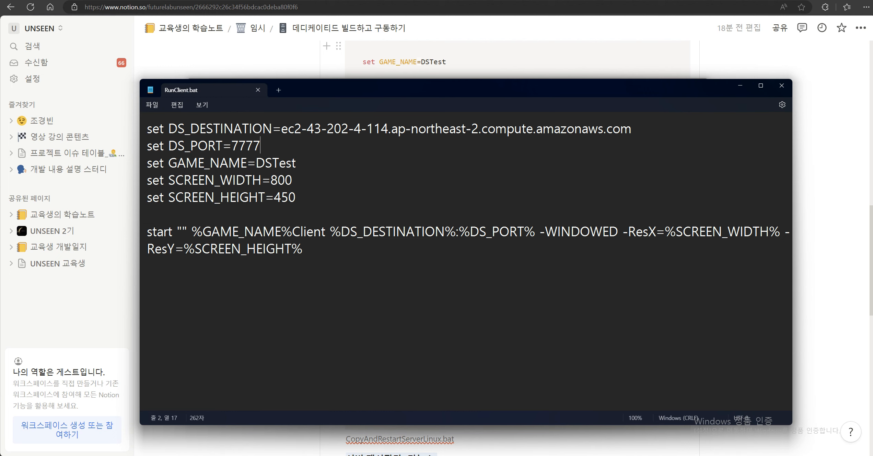
{"action": "key", "text": "shift+Right"}
{"action": "key", "text": "shift+Right"}
{"action": "key", "text": "shift+Right"}
{"action": "key", "text": "shift+Right"}
{"action": "key", "text": "shift+Right"}
{"action": "key", "text": "shift+Right"}
{"action": "key", "text": "shift+Right"}
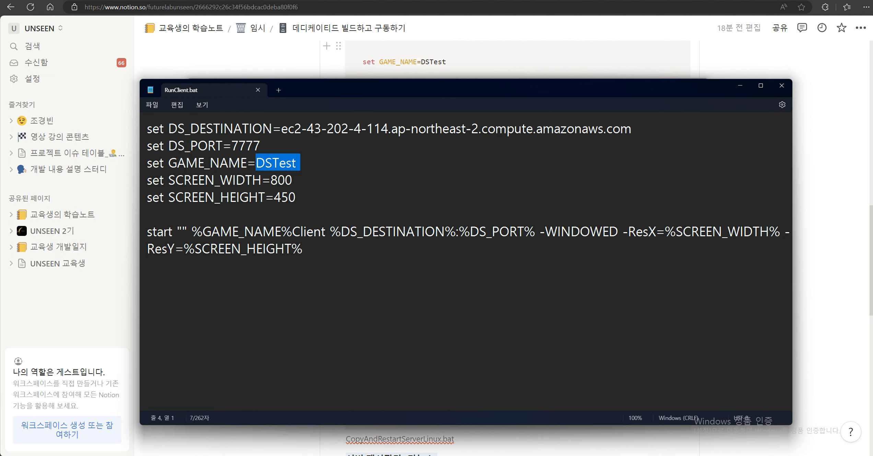
{"action": "left_click", "coordinate": [148, 214]}
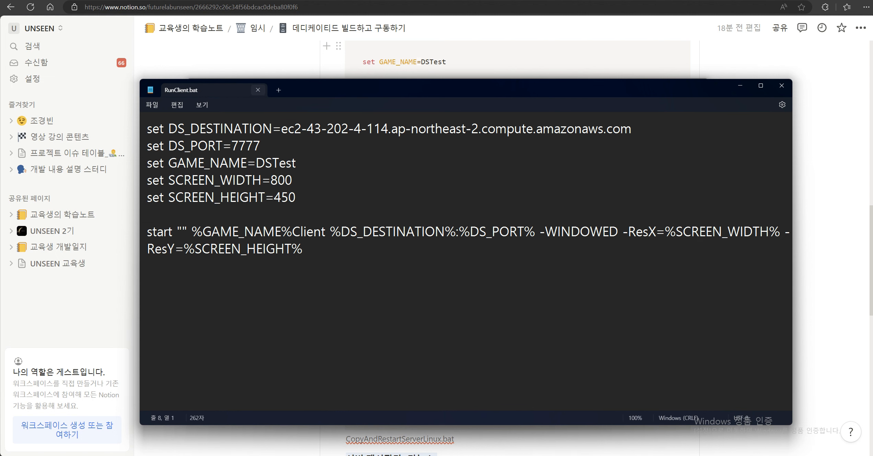
{"action": "key", "text": "alt+F4"}
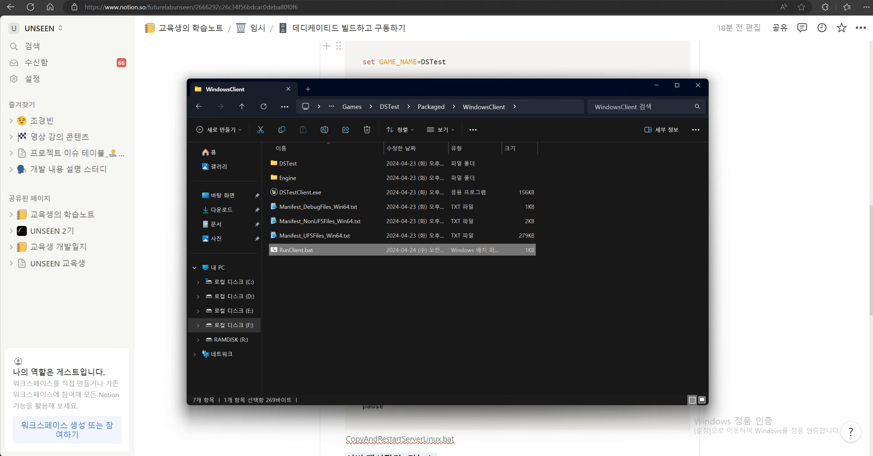
Run RunClient.bat to start a DSTest client, and switch back to the WindowsClient folder
{"action": "key", "text": "Return"}
{"action": "key", "text": "super"}
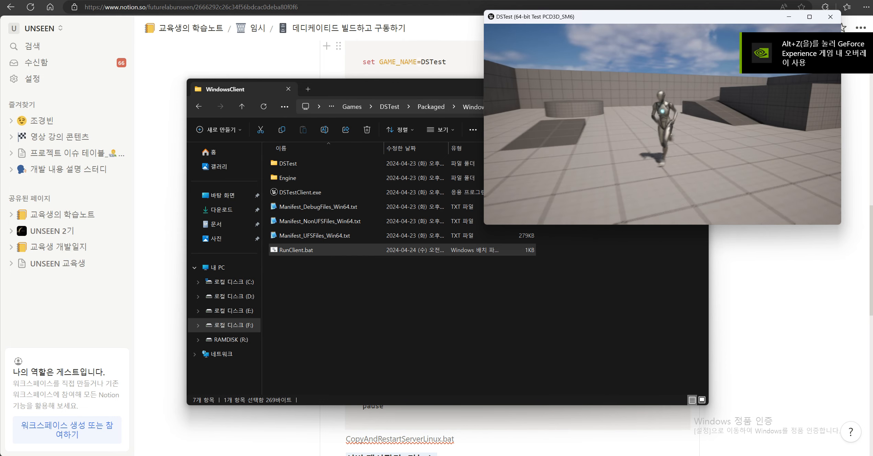
{"action": "key", "text": "super"}
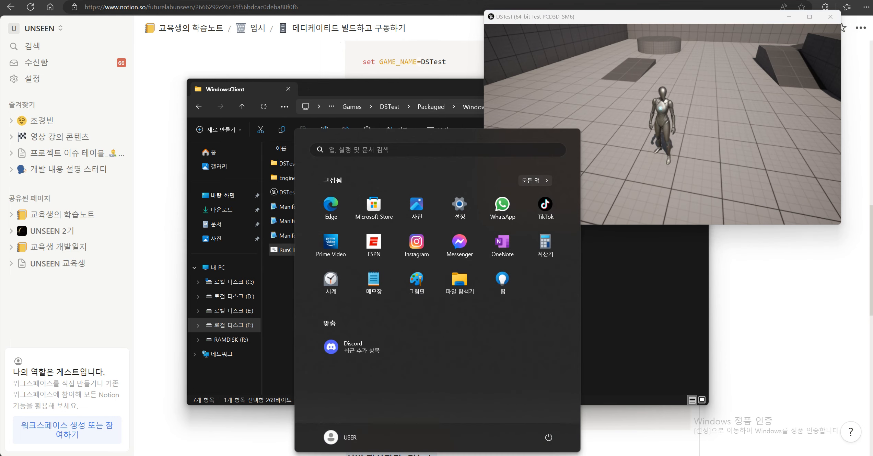
{"action": "key", "text": "alt+Tab"}
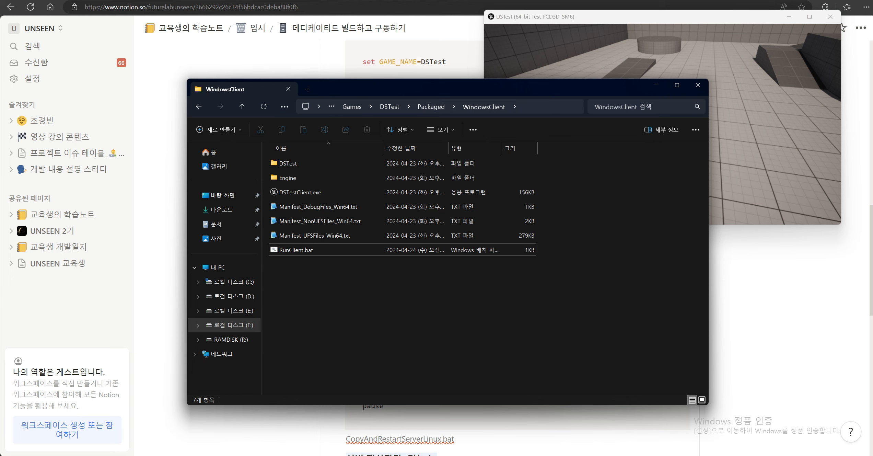
Run RunClient.bat again to start a second DSTest client, and switch to the first client's window
{"action": "left_click", "coordinate": [296, 250]}
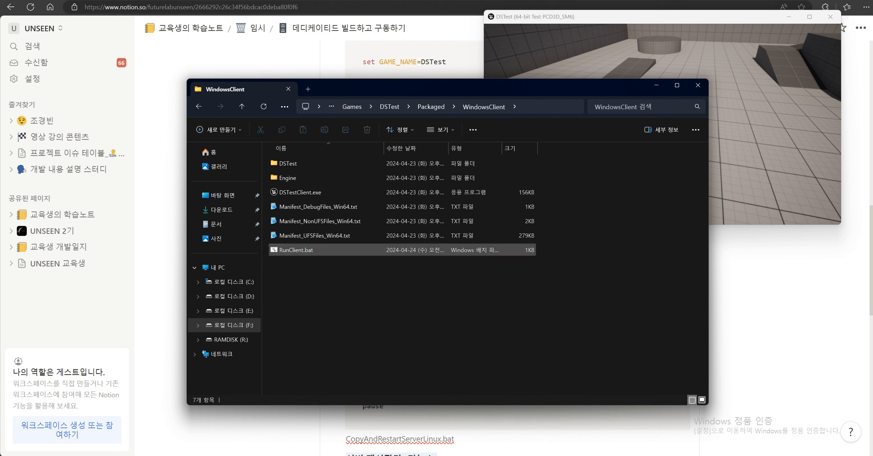
{"action": "double_click", "coordinate": [297, 250]}
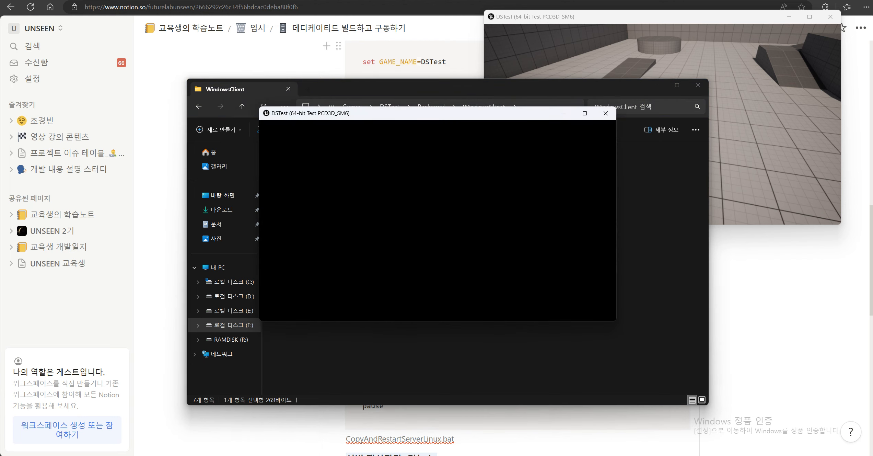
{"action": "key", "text": "super"}
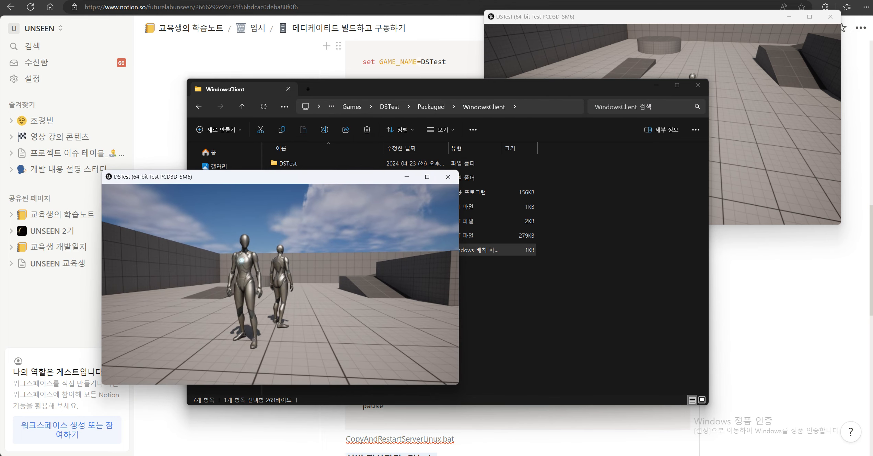
{"action": "key", "text": "alt+Tab"}
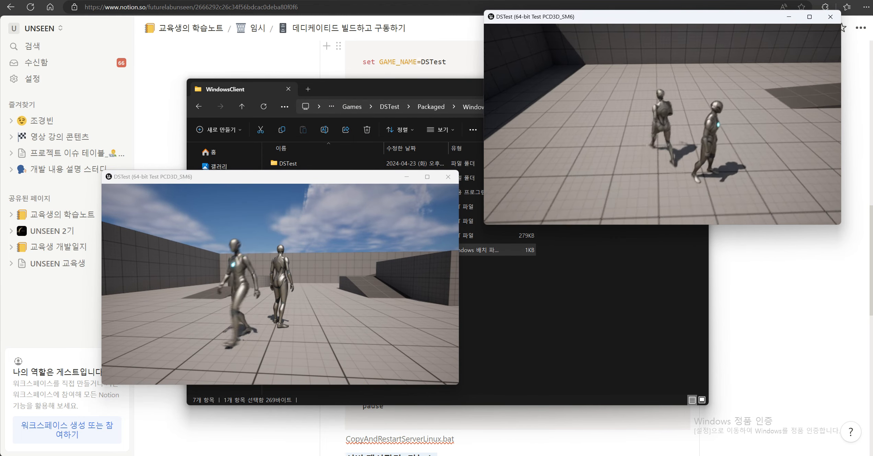
Run the first client's character around in all directions and compare its movement in both DSTest windows
{"action": "key", "text": "w"}
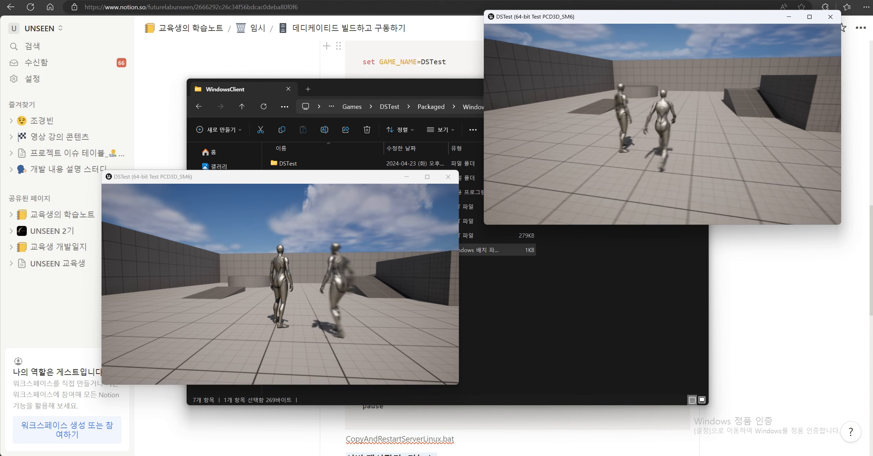
{"action": "key", "text": "a"}
{"action": "key", "text": "d"}
{"action": "key", "text": "s"}
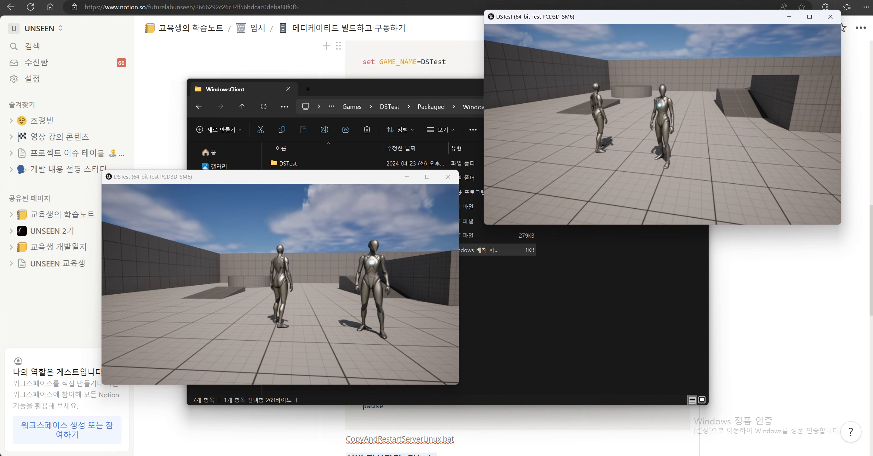
{"action": "key", "text": "d"}
{"action": "key", "text": "a"}
{"action": "key", "text": "w"}
{"action": "key", "text": "d"}
{"action": "key", "text": "s"}
{"action": "key", "text": "w"}
{"action": "key", "text": "a"}
{"action": "key", "text": "s"}
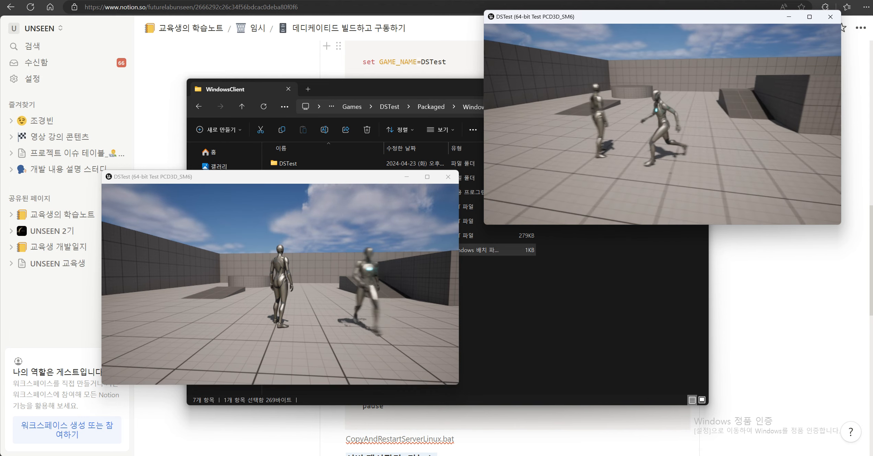
{"action": "key", "text": "d"}
{"action": "key", "text": "w"}
{"action": "key", "text": "a"}
{"action": "key", "text": "s"}
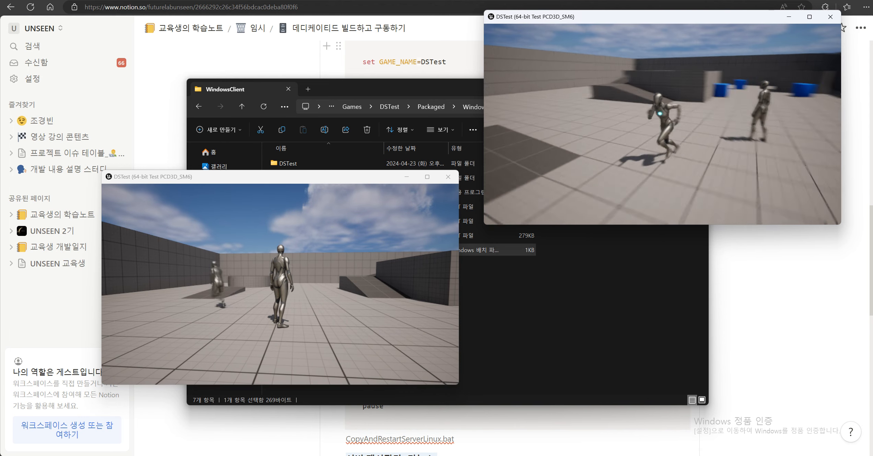
{"action": "key", "text": "d"}
{"action": "key", "text": "w"}
{"action": "key", "text": "a"}
{"action": "key", "text": "w"}
Make the first client's character jump near the other player to test syncing, and close both DSTest clients
{"action": "key", "text": "space"}
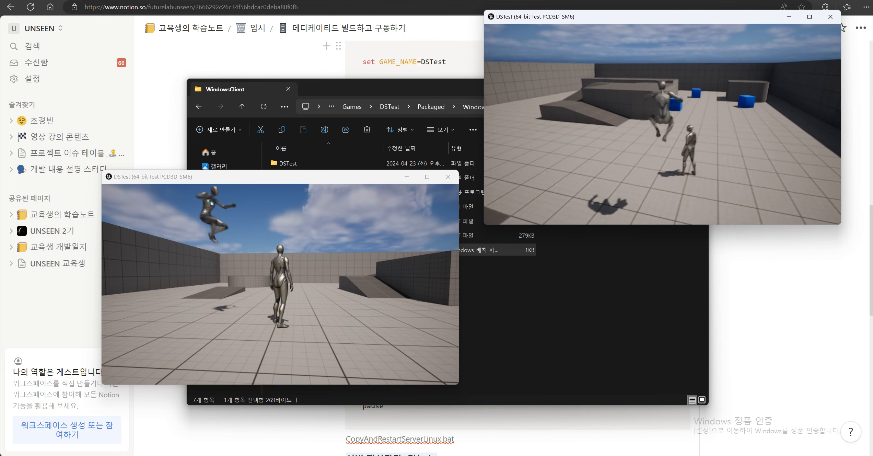
{"action": "key", "text": "a"}
{"action": "key", "text": "space"}
{"action": "key", "text": "space"}
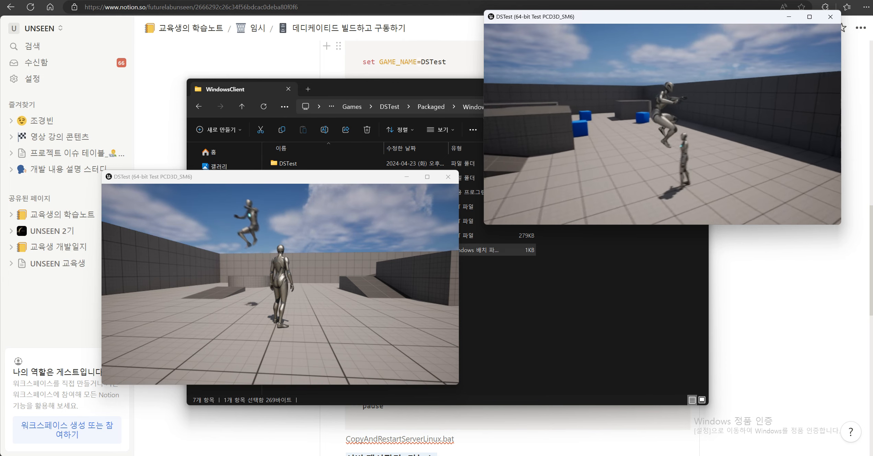
{"action": "key", "text": "s"}
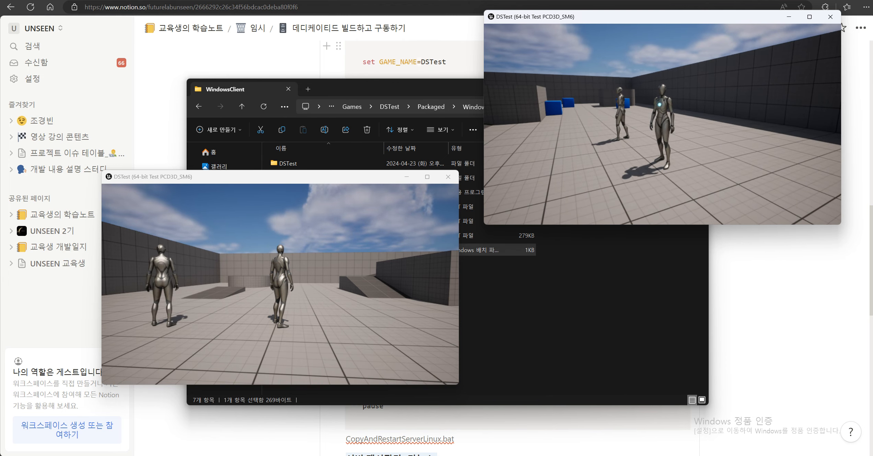
{"action": "key", "text": "alt+F4"}
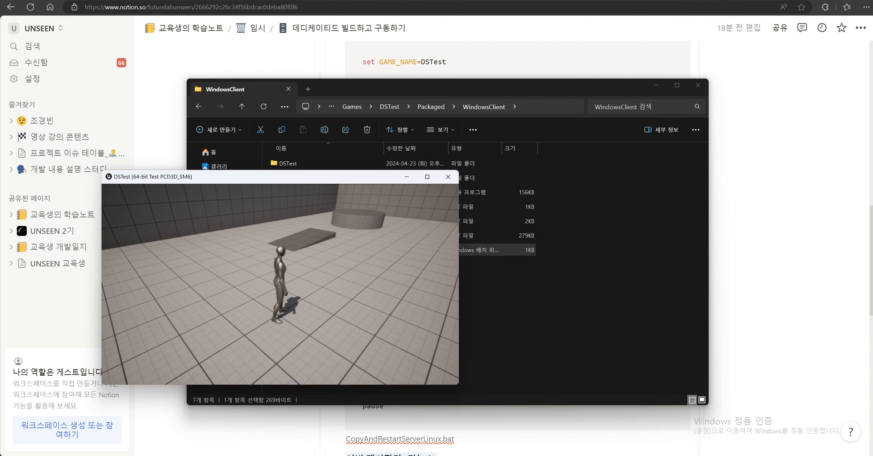
{"action": "key", "text": "alt+F4"}
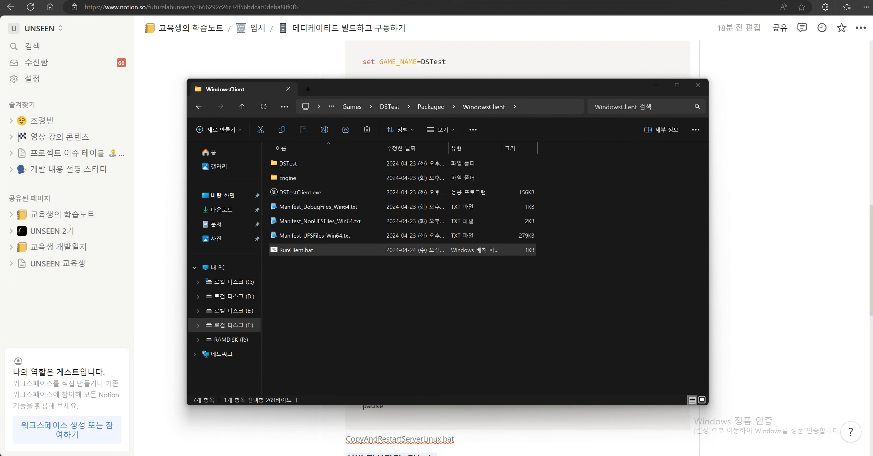
Return to the Notion guide and look over its sections 3 and 4 on building and uploading the dedicated server
{"action": "left_click", "coordinate": [447, 62]}
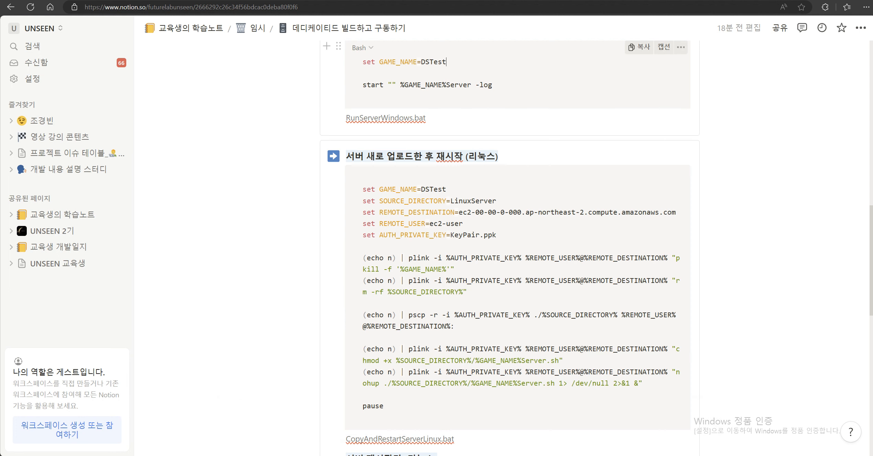
{"action": "scroll", "coordinate": [308, 245], "scroll_direction": "up", "scroll_amount": 15}
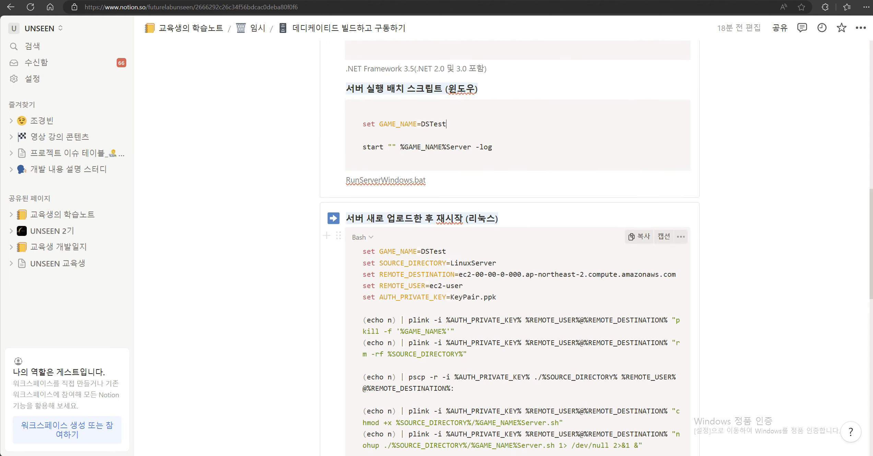
{"action": "scroll", "coordinate": [502, 247], "scroll_direction": "down", "scroll_amount": 6}
{"action": "scroll", "coordinate": [501, 247], "scroll_direction": "up", "scroll_amount": 8}
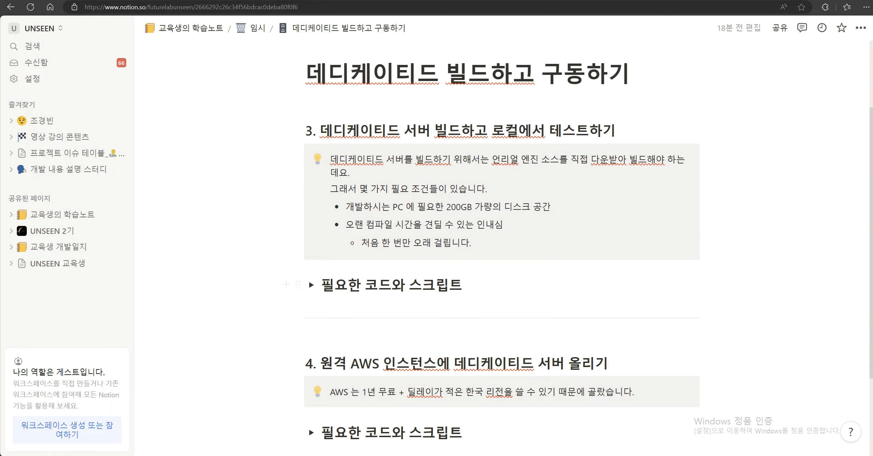
{"action": "scroll", "coordinate": [308, 305], "scroll_direction": "down", "scroll_amount": 4}
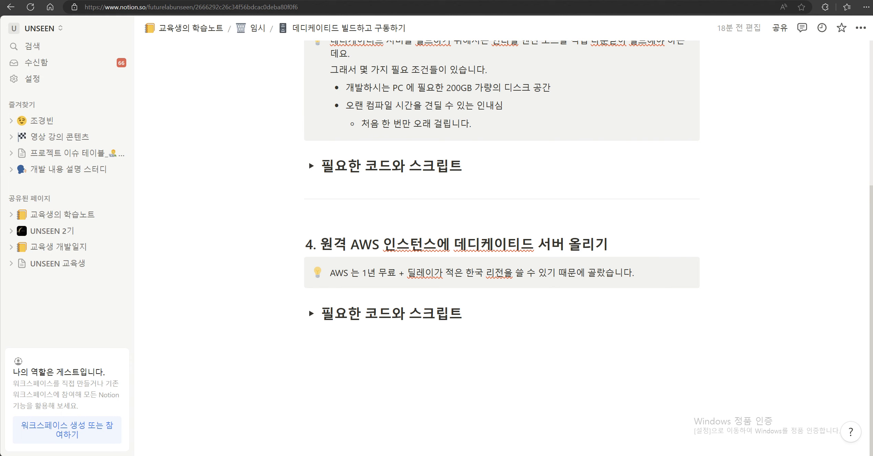
Open an InPrivate browser window, search the web for "언리얼 전용 서버", and look through the results
{"action": "key", "text": "ctrl+shift+n"}
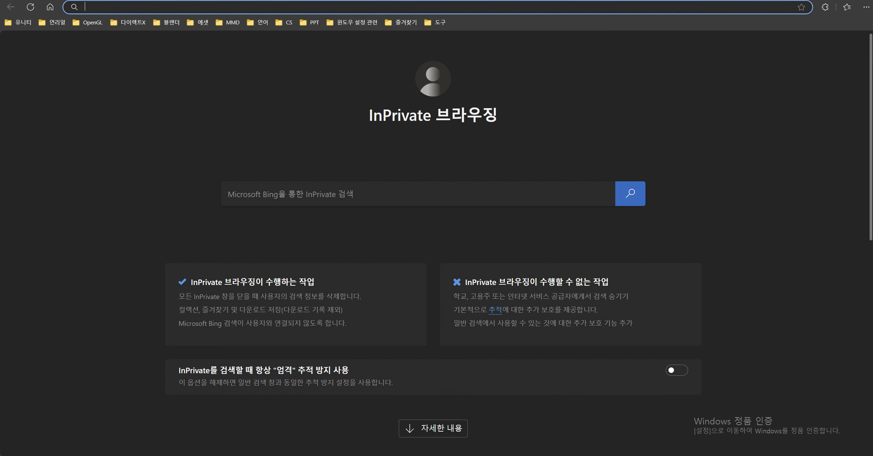
{"action": "type", "text": "언리얼 전요"}
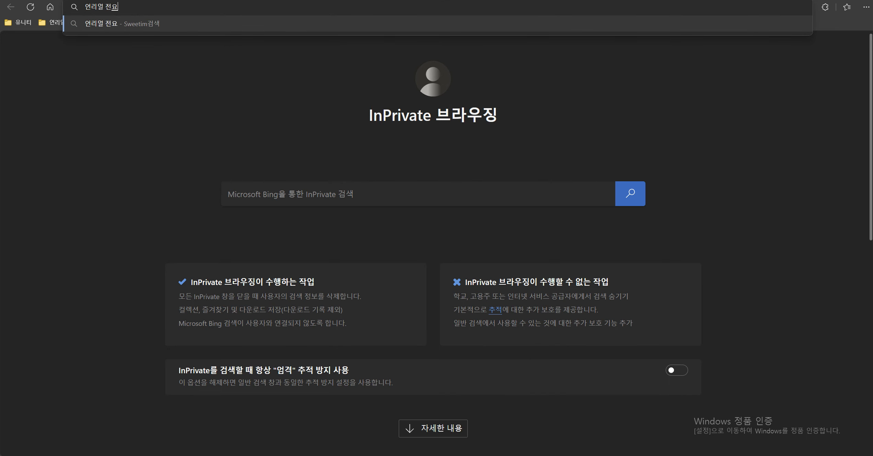
{"action": "type", "text": "ㅇ 서버"}
{"action": "key", "text": "Return"}
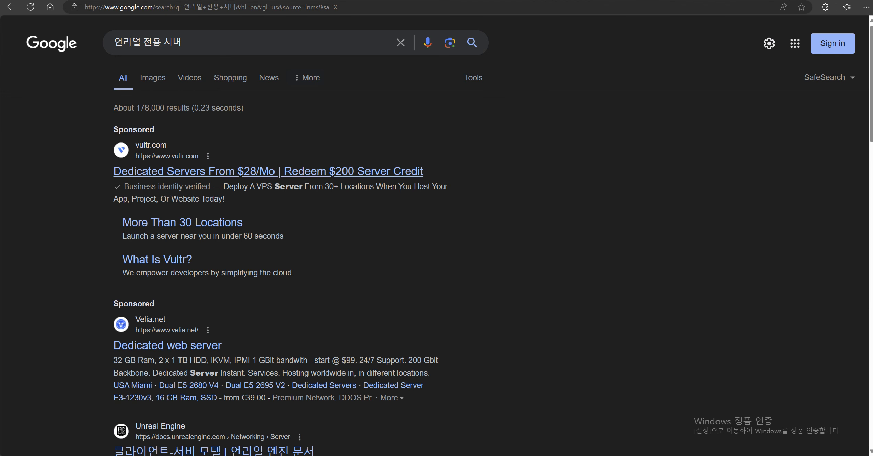
{"action": "scroll", "coordinate": [240, 172], "scroll_direction": "down", "scroll_amount": 5}
{"action": "scroll", "coordinate": [240, 171], "scroll_direction": "up", "scroll_amount": 3}
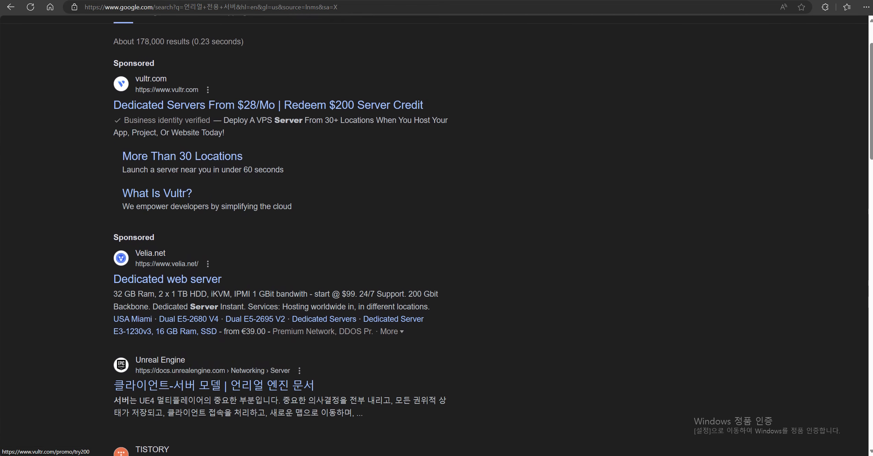
Refine the web search to "언리얼 전용 서버 구성하기" and browse the results for dedicated server setup guides
{"action": "scroll", "coordinate": [240, 103], "scroll_direction": "up", "scroll_amount": 2}
{"action": "left_click", "coordinate": [240, 43]}
{"action": "type", "text": "구성ㅎ"}
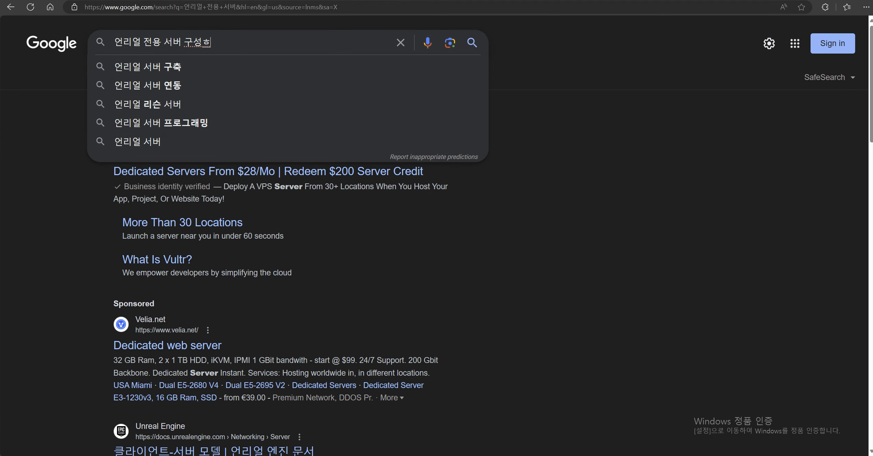
{"action": "type", "text": "기"}
{"action": "key", "text": "Return"}
{"action": "scroll", "coordinate": [436, 240], "scroll_direction": "down", "scroll_amount": 5}
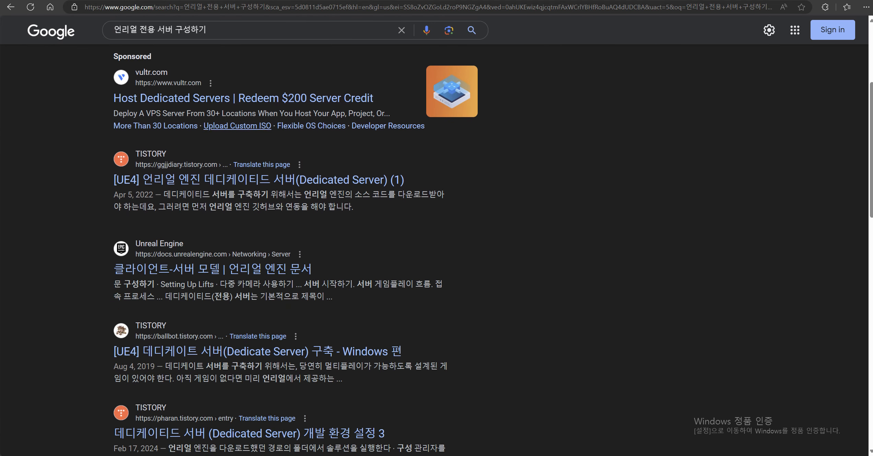
{"action": "scroll", "coordinate": [436, 240], "scroll_direction": "down", "scroll_amount": 6}
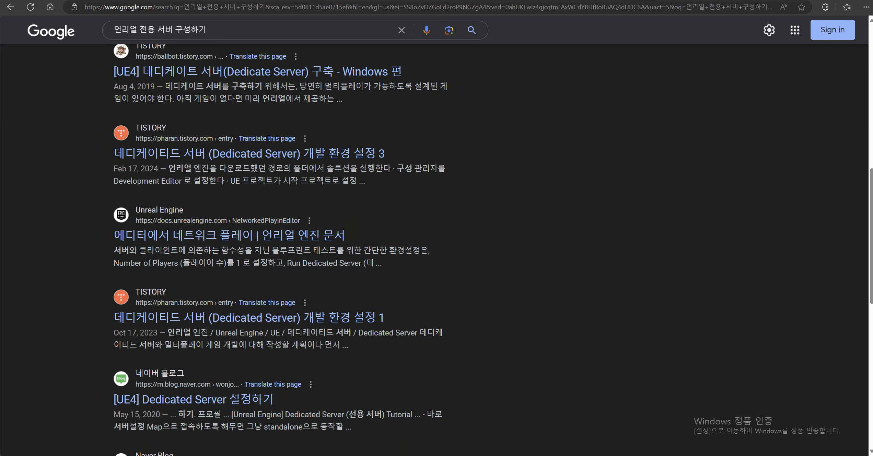
Look up "전용 서버" and open Epic's "전용 서버 구성하기" documentation page, reading from its title down to the overview
{"action": "key", "text": "ctrl+l"}
{"action": "type", "text": "전용 서버"}
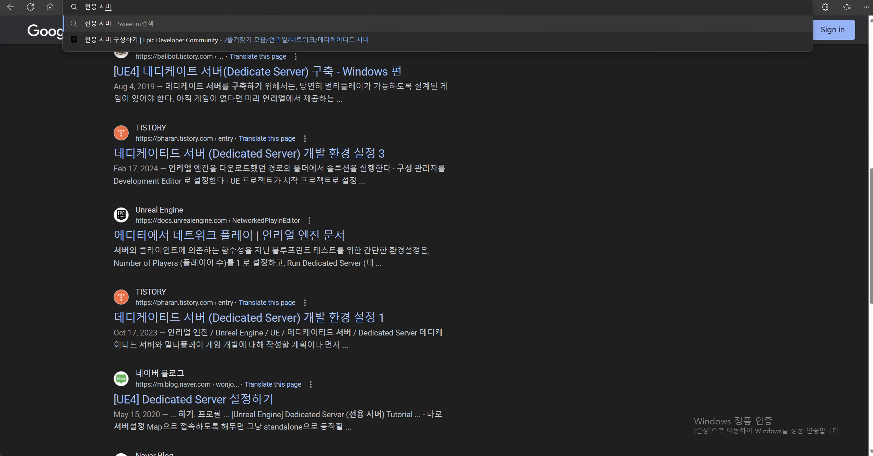
{"action": "left_click", "coordinate": [426, 35]}
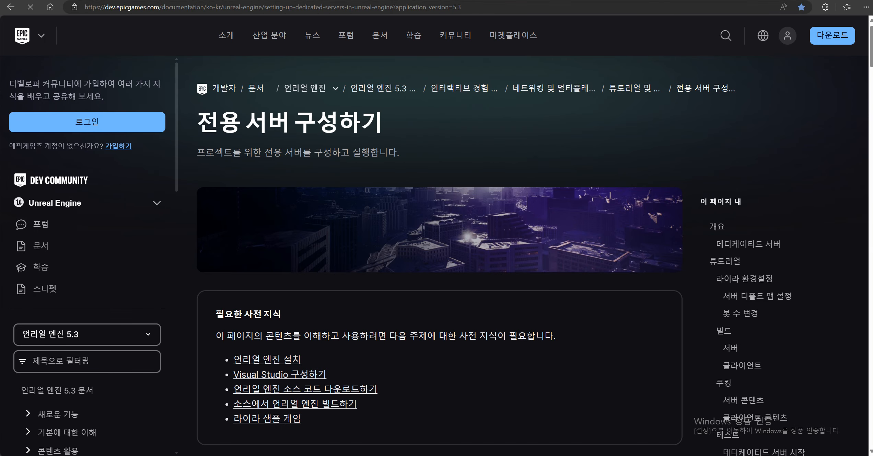
{"action": "scroll", "coordinate": [440, 254], "scroll_direction": "down", "scroll_amount": 5}
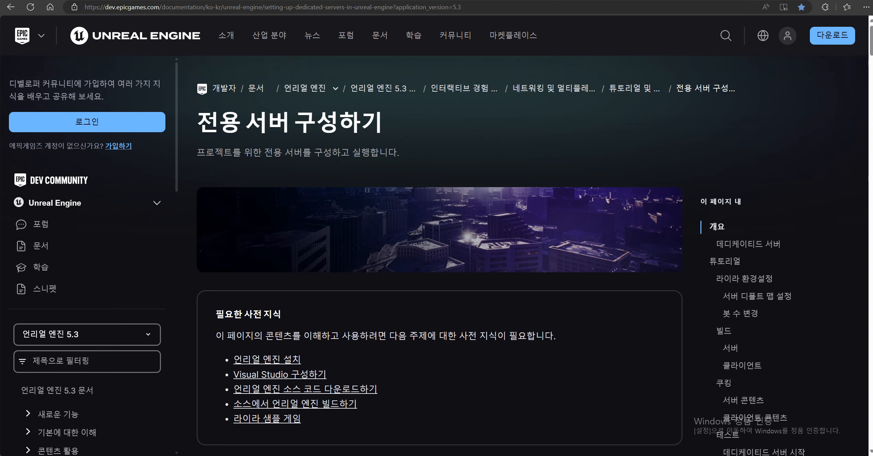
{"action": "left_click_drag", "start_coordinate": [198, 123], "coordinate": [382, 123]}
{"action": "left_click", "coordinate": [378, 162]}
{"action": "scroll", "coordinate": [378, 161], "scroll_direction": "down", "scroll_amount": 5}
{"action": "scroll", "coordinate": [439, 258], "scroll_direction": "down", "scroll_amount": 5}
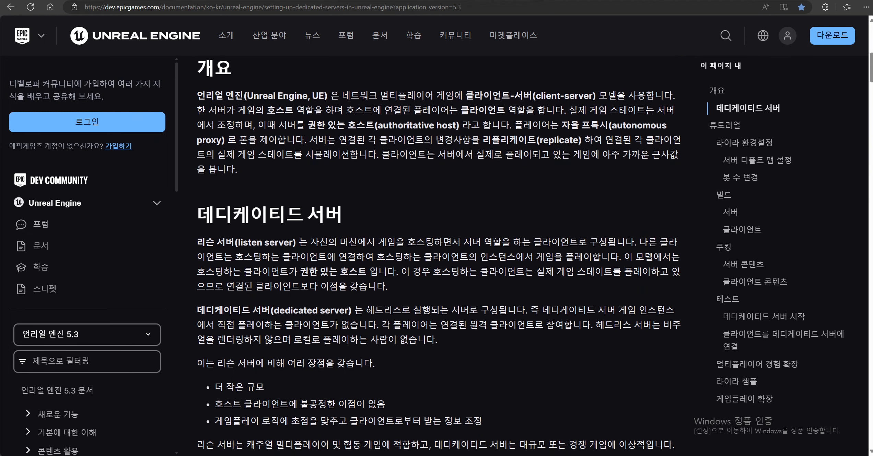
Examine the "데디케이티드 서버" section, highlighting its heading and the listen server term
{"action": "scroll", "coordinate": [439, 257], "scroll_direction": "down", "scroll_amount": 2}
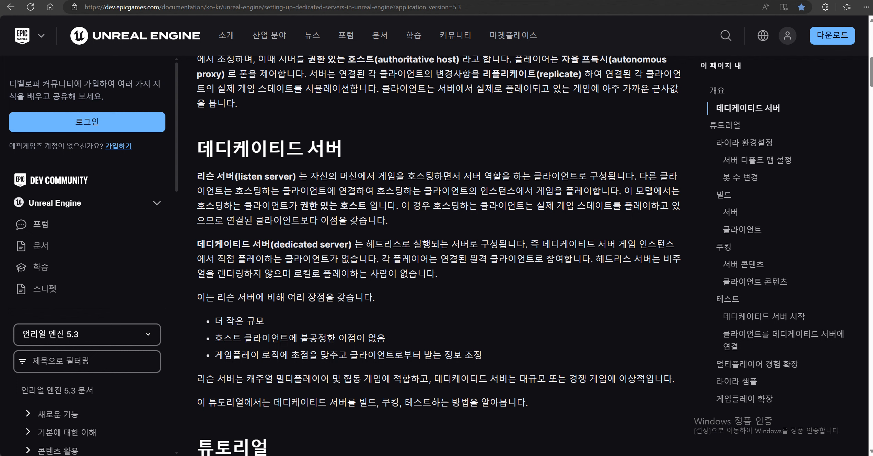
{"action": "left_click_drag", "start_coordinate": [197, 177], "coordinate": [308, 177]}
{"action": "left_click", "coordinate": [308, 178]}
{"action": "left_click_drag", "start_coordinate": [198, 148], "coordinate": [342, 149]}
{"action": "left_click", "coordinate": [342, 149]}
{"action": "left_click_drag", "start_coordinate": [343, 148], "coordinate": [197, 148]}
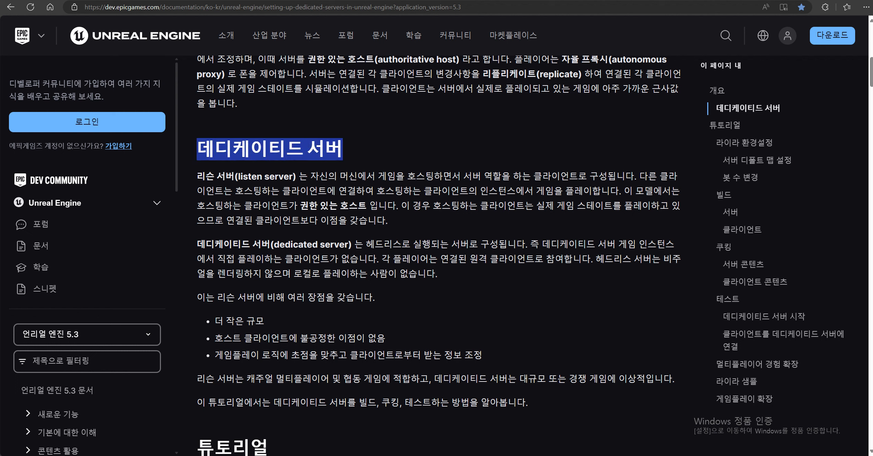
{"action": "left_click", "coordinate": [197, 149]}
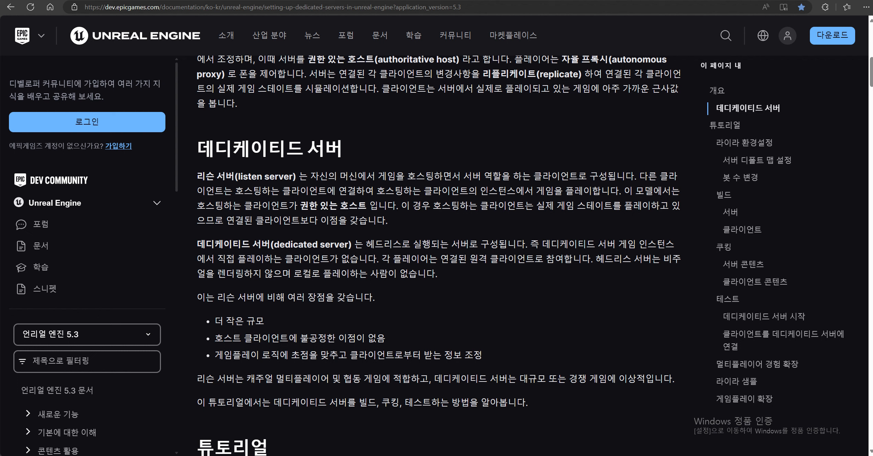
Read the dedicated server paragraph, highlighting the parts on no directly playing client, remote client participation and the headless server
{"action": "scroll", "coordinate": [440, 260], "scroll_direction": "down", "scroll_amount": 2}
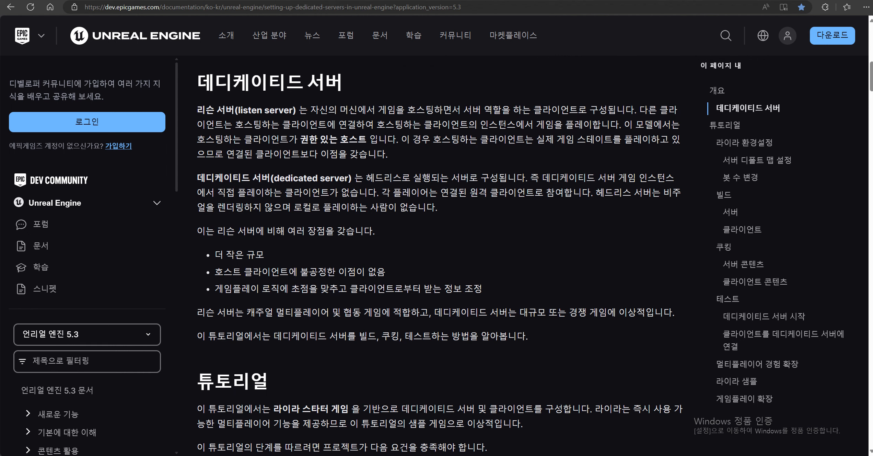
{"action": "left_click_drag", "start_coordinate": [597, 178], "coordinate": [689, 187]}
{"action": "left_click", "coordinate": [690, 187]}
{"action": "left_click_drag", "start_coordinate": [197, 192], "coordinate": [376, 192]}
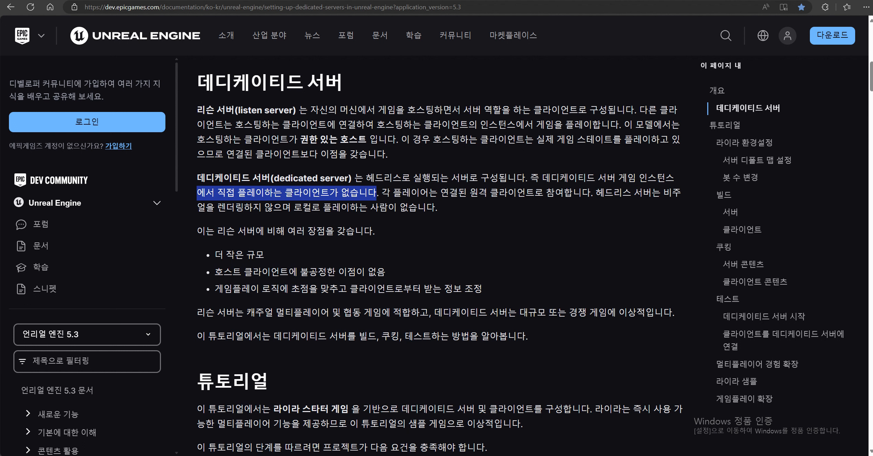
{"action": "left_click", "coordinate": [377, 193]}
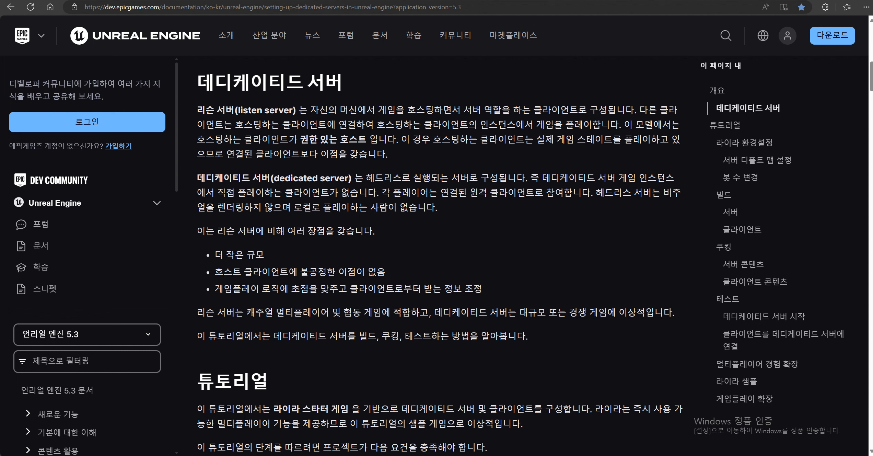
{"action": "left_click_drag", "start_coordinate": [381, 193], "coordinate": [593, 193]}
{"action": "left_click", "coordinate": [594, 193]}
{"action": "left_click_drag", "start_coordinate": [596, 193], "coordinate": [652, 193]}
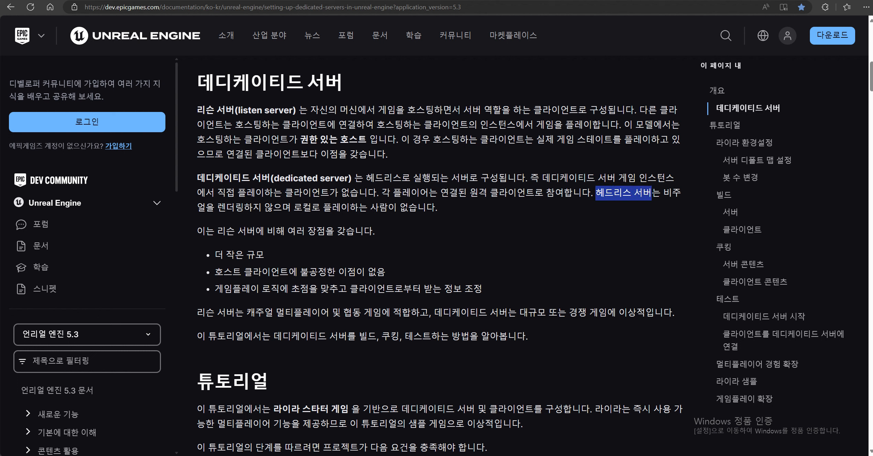
{"action": "left_click", "coordinate": [652, 193]}
{"action": "left_click_drag", "start_coordinate": [596, 193], "coordinate": [661, 193]}
{"action": "left_click", "coordinate": [661, 193]}
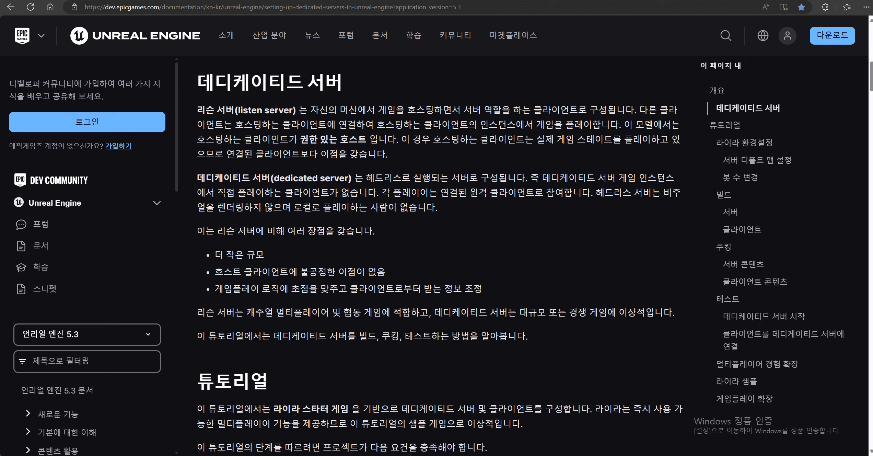
Highlight the passage on headless servers not rendering visuals and having no local player
{"action": "left_click_drag", "start_coordinate": [663, 192], "coordinate": [436, 207]}
{"action": "left_click", "coordinate": [435, 208]}
{"action": "left_click_drag", "start_coordinate": [663, 193], "coordinate": [291, 208]}
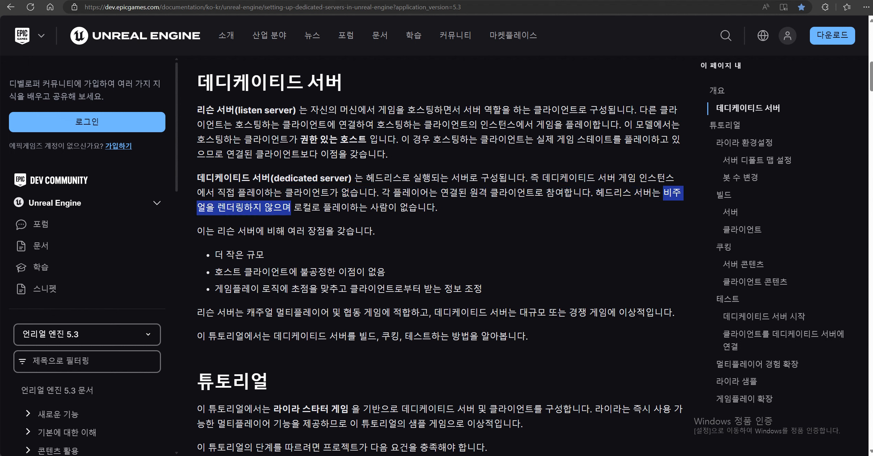
{"action": "left_click", "coordinate": [291, 208]}
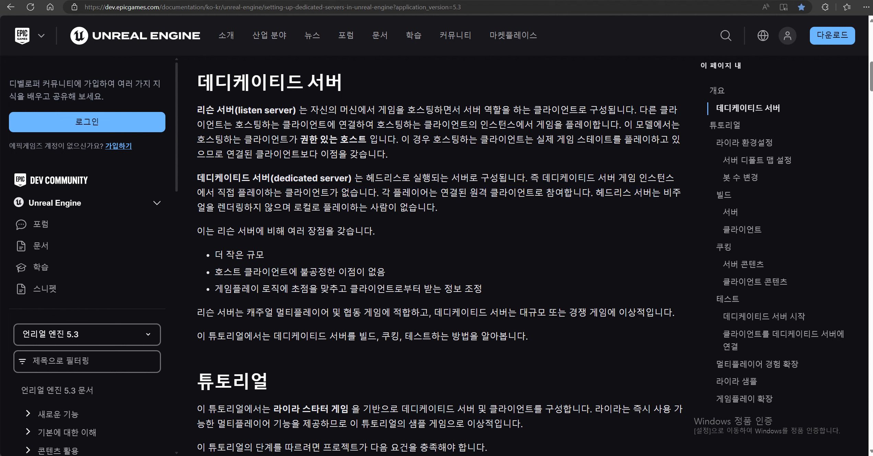
{"action": "left_click_drag", "start_coordinate": [663, 192], "coordinate": [437, 208]}
{"action": "left_click", "coordinate": [436, 208]}
{"action": "scroll", "coordinate": [439, 255], "scroll_direction": "down", "scroll_amount": 2}
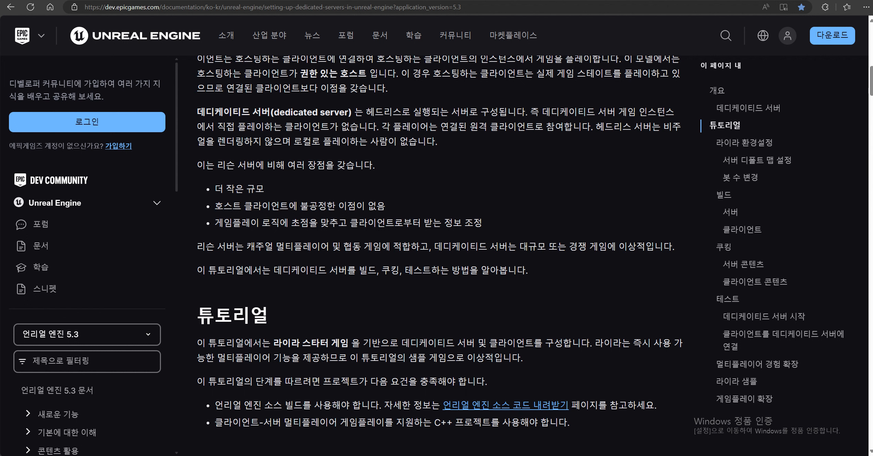
Highlight the dedicated server's list of advantages and the sentence recommending it for large-scale or competitive games
{"action": "left_click_drag", "start_coordinate": [214, 188], "coordinate": [482, 223]}
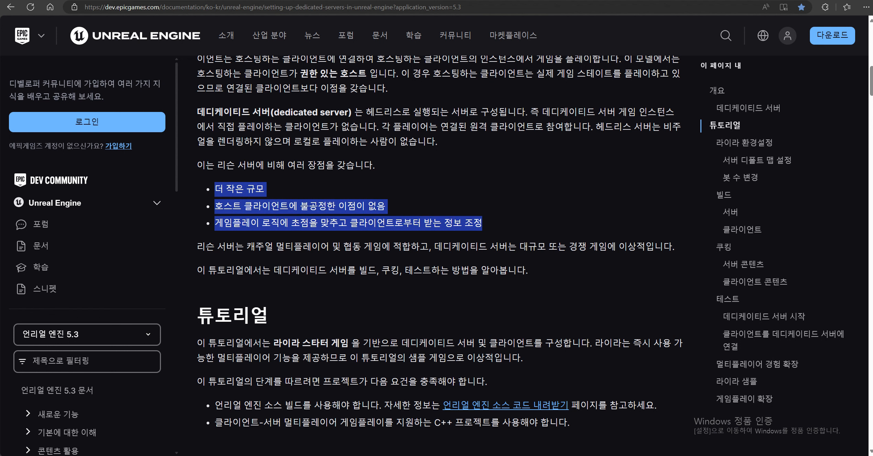
{"action": "scroll", "coordinate": [440, 256], "scroll_direction": "down", "scroll_amount": 2}
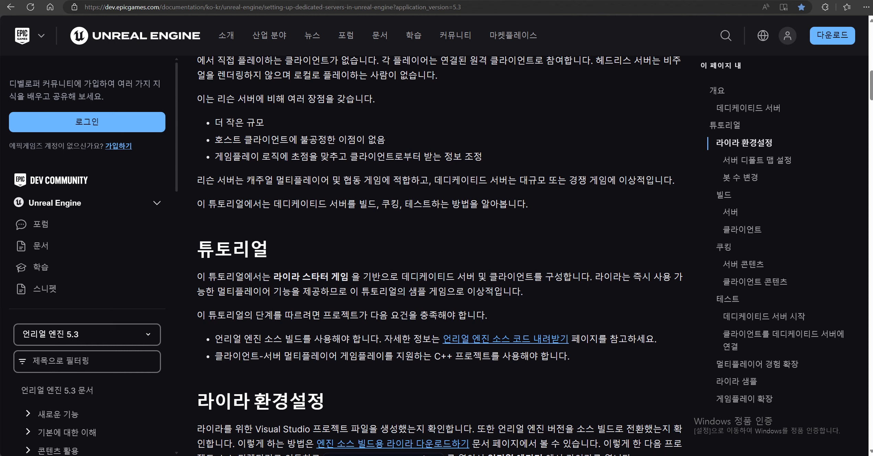
{"action": "left_click_drag", "start_coordinate": [432, 180], "coordinate": [673, 181]}
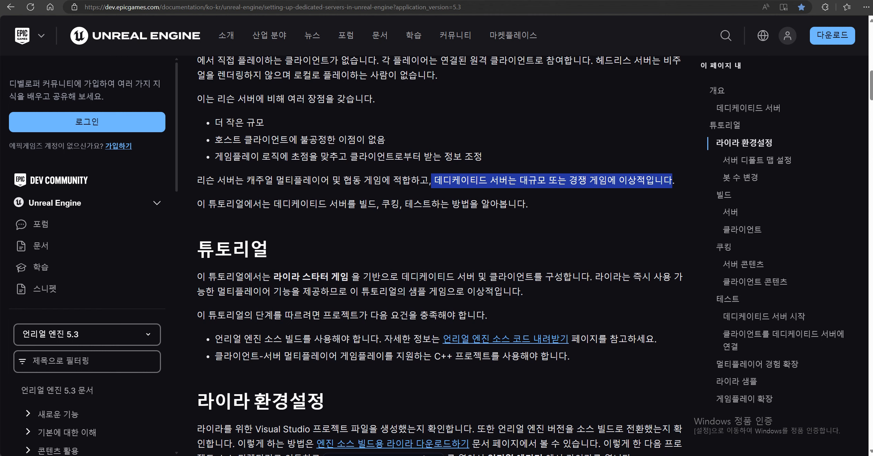
{"action": "left_click", "coordinate": [673, 181]}
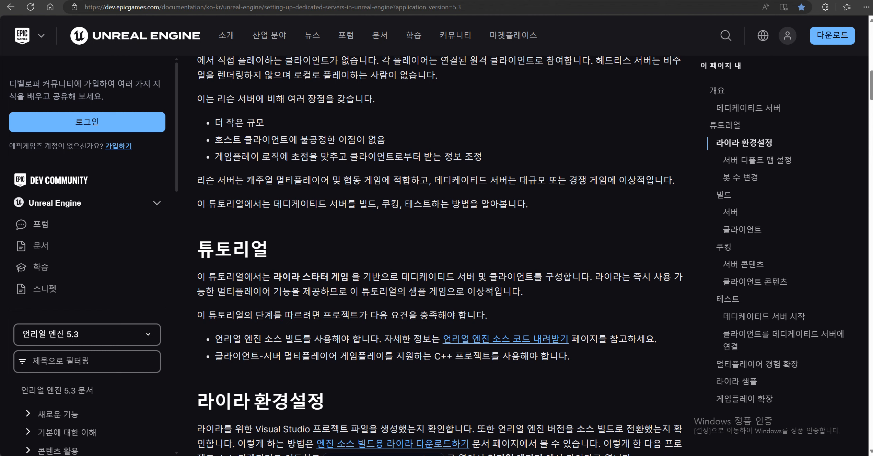
Skim the Lyra setup and server default map instructions, and return to the tutorial's project requirements
{"action": "scroll", "coordinate": [439, 254], "scroll_direction": "down", "scroll_amount": 4}
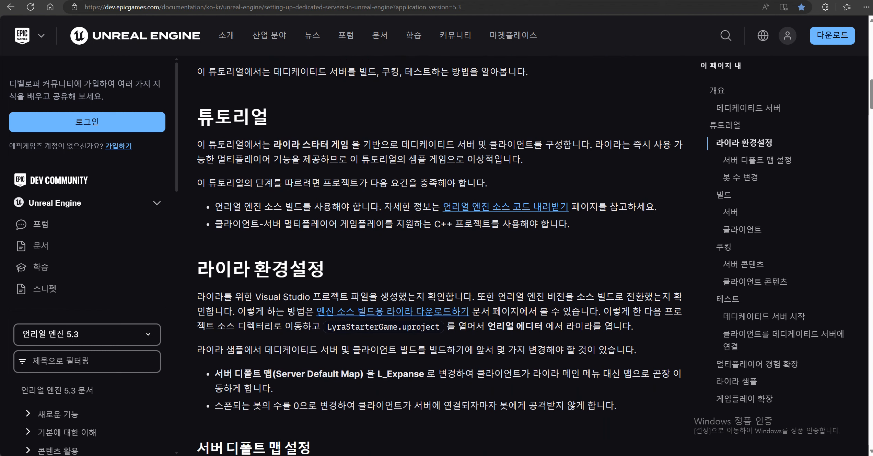
{"action": "scroll", "coordinate": [439, 254], "scroll_direction": "down", "scroll_amount": 12}
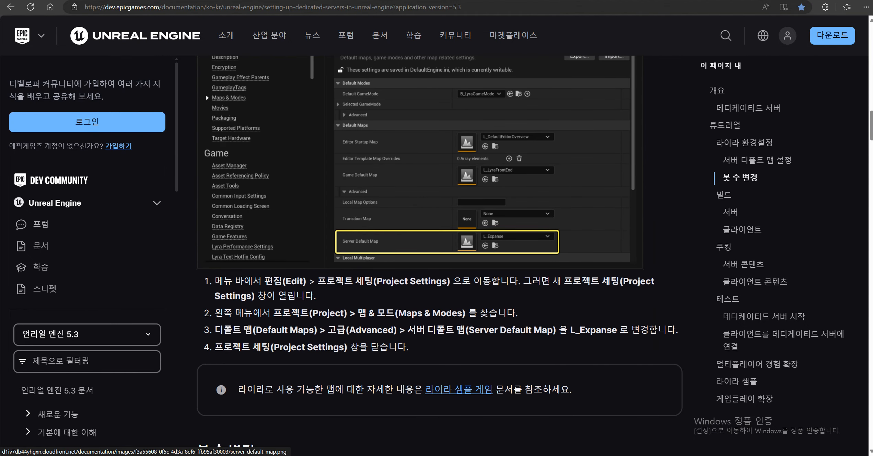
{"action": "scroll", "coordinate": [439, 254], "scroll_direction": "up", "scroll_amount": 12}
{"action": "scroll", "coordinate": [440, 254], "scroll_direction": "up", "scroll_amount": 4}
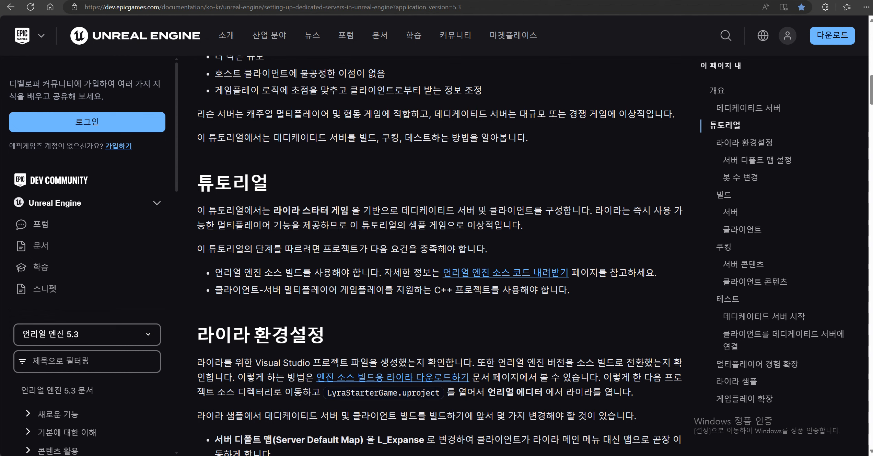
{"action": "scroll", "coordinate": [440, 254], "scroll_direction": "up", "scroll_amount": 2}
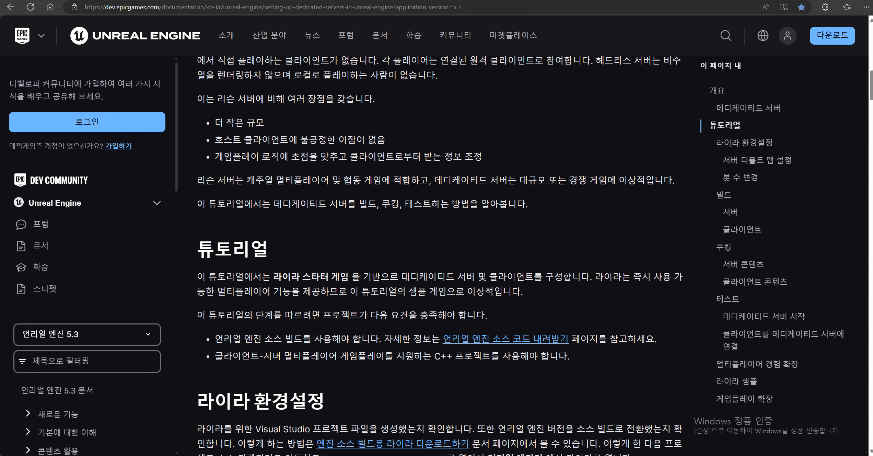
Go back to the page's beginning and review the "필요한 사전 지식" prerequisite links and the overview
{"action": "scroll", "coordinate": [439, 240], "scroll_direction": "up", "scroll_amount": 8}
{"action": "scroll", "coordinate": [440, 240], "scroll_direction": "up", "scroll_amount": 6}
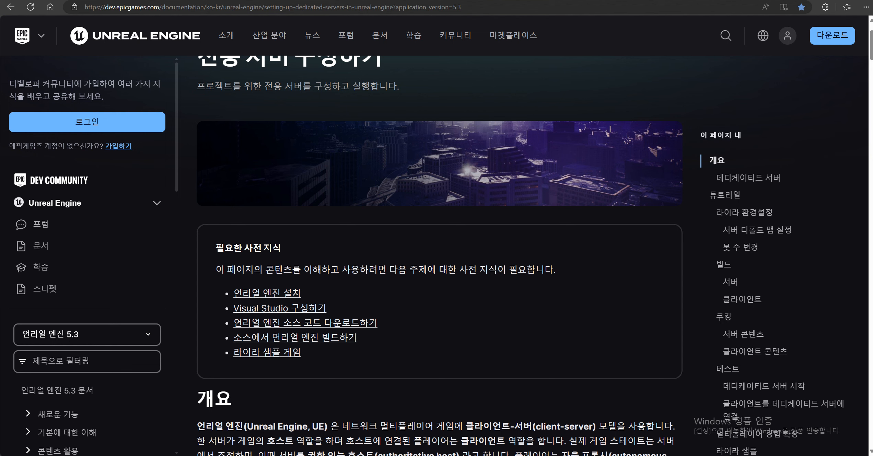
{"action": "scroll", "coordinate": [439, 254], "scroll_direction": "down", "scroll_amount": 1}
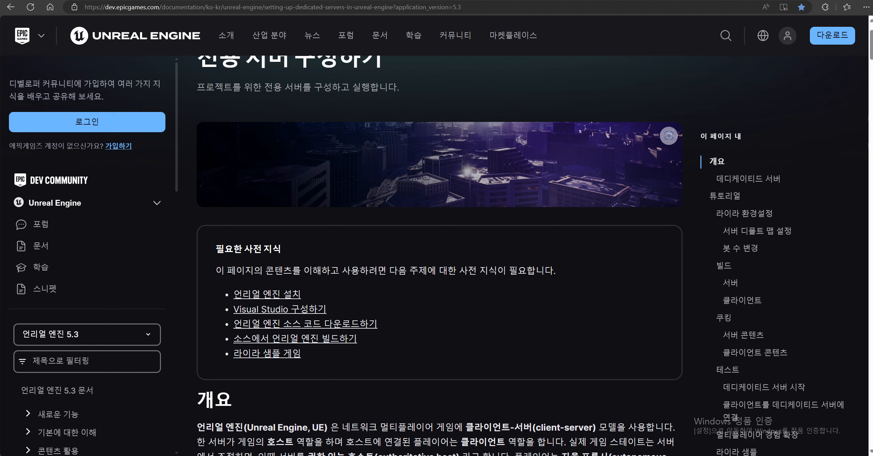
{"action": "scroll", "coordinate": [439, 254], "scroll_direction": "down", "scroll_amount": 3}
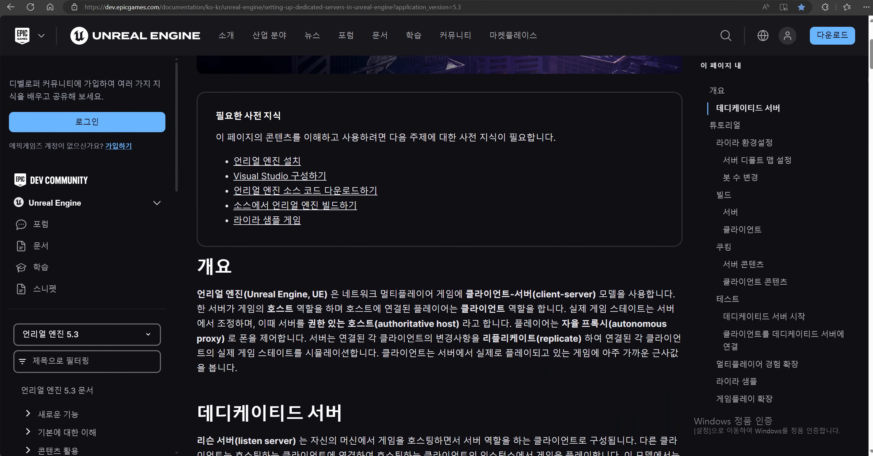
{"action": "scroll", "coordinate": [440, 254], "scroll_direction": "up", "scroll_amount": 5}
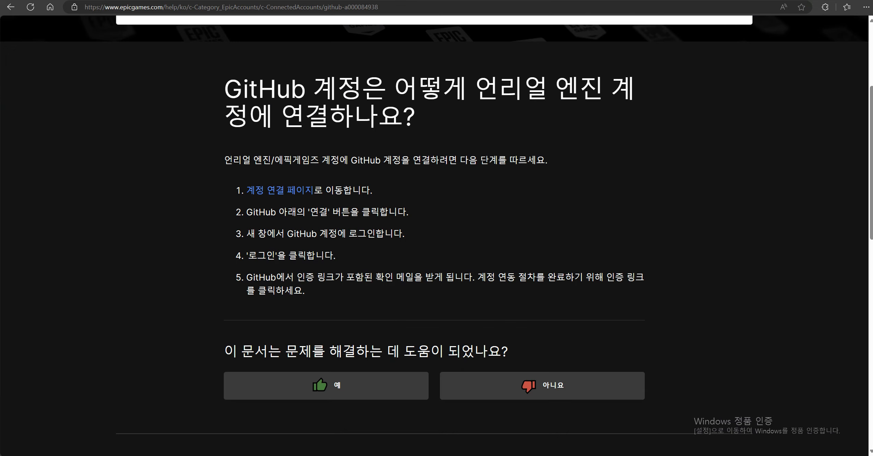
Return to the EpicGames GitHub page, open its UnrealEngine repository and look through the release branch's file list
{"action": "key", "text": "alt+Left"}
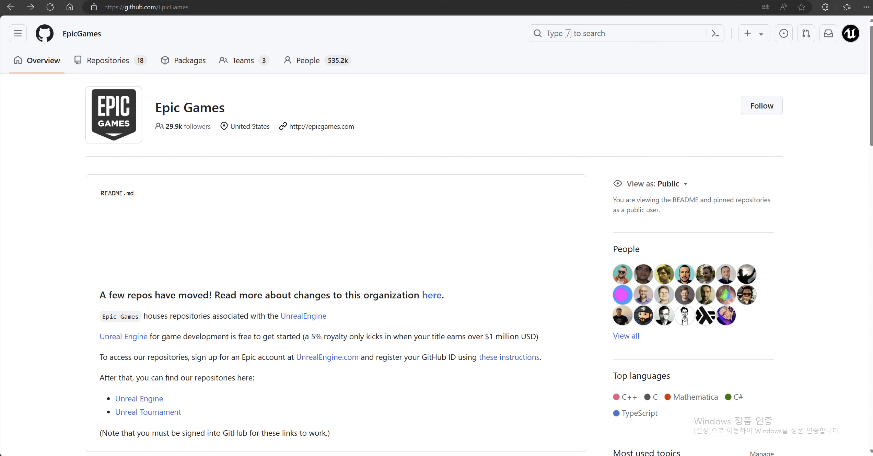
{"action": "left_click", "coordinate": [107, 61]}
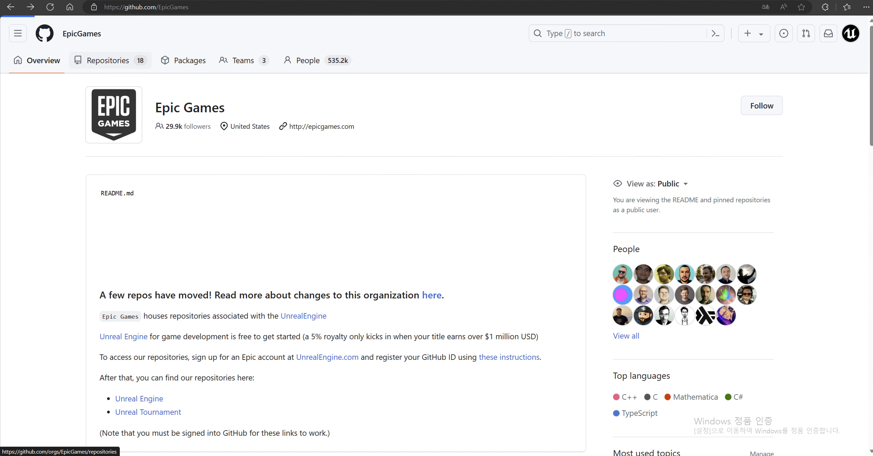
{"action": "left_click", "coordinate": [198, 178]}
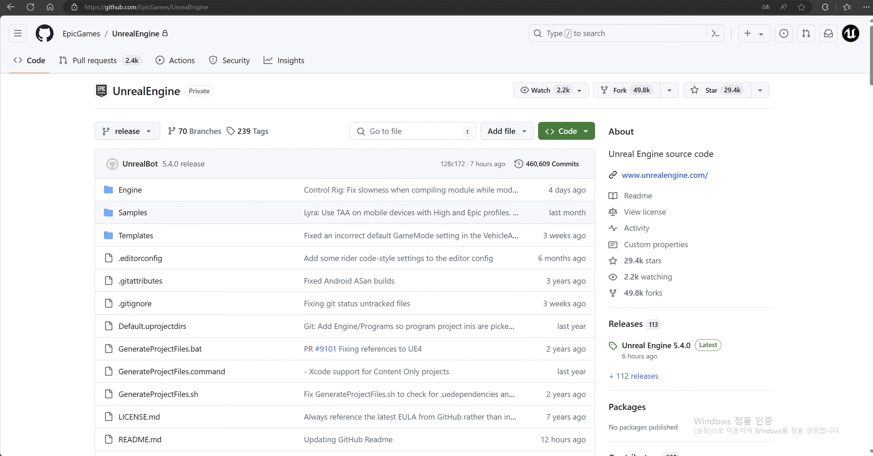
{"action": "scroll", "coordinate": [343, 258], "scroll_direction": "down", "scroll_amount": 1}
{"action": "scroll", "coordinate": [343, 227], "scroll_direction": "down", "scroll_amount": 5}
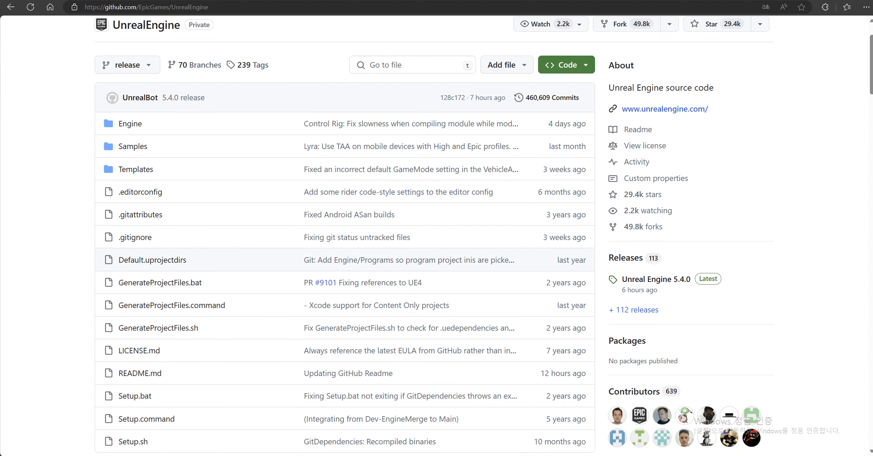
{"action": "scroll", "coordinate": [344, 243], "scroll_direction": "up", "scroll_amount": 6}
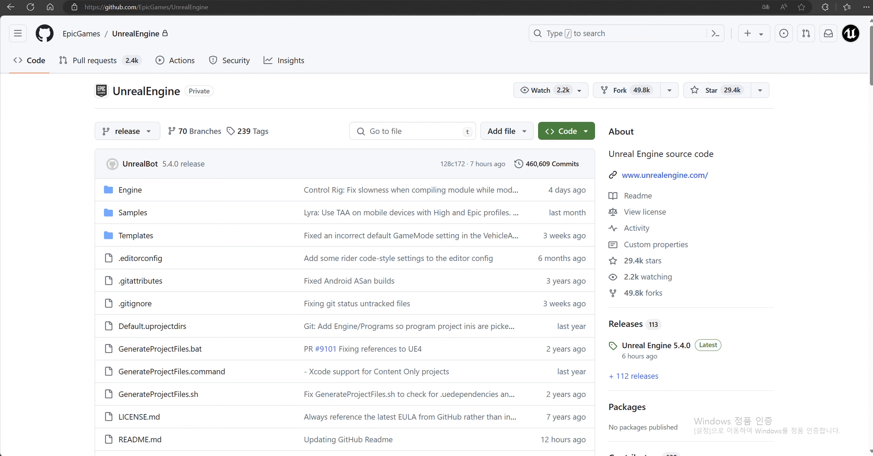
Switch back to the Notion guide and review section 3's requirements, highlighting the 200GB disk space note
{"action": "key", "text": "ctrl+Tab"}
{"action": "scroll", "coordinate": [501, 246], "scroll_direction": "up", "scroll_amount": 2}
{"action": "scroll", "coordinate": [502, 245], "scroll_direction": "up", "scroll_amount": 2}
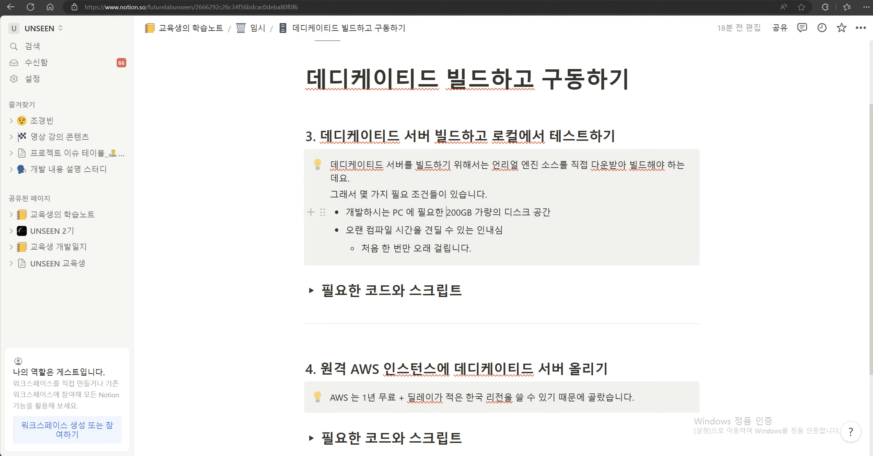
{"action": "left_click_drag", "start_coordinate": [447, 212], "coordinate": [552, 212]}
{"action": "left_click", "coordinate": [504, 230]}
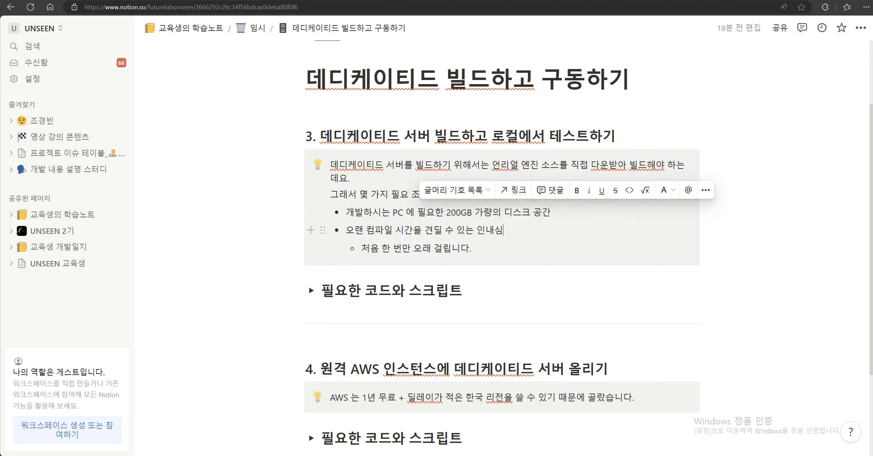
{"action": "scroll", "coordinate": [308, 240], "scroll_direction": "down", "scroll_amount": 2}
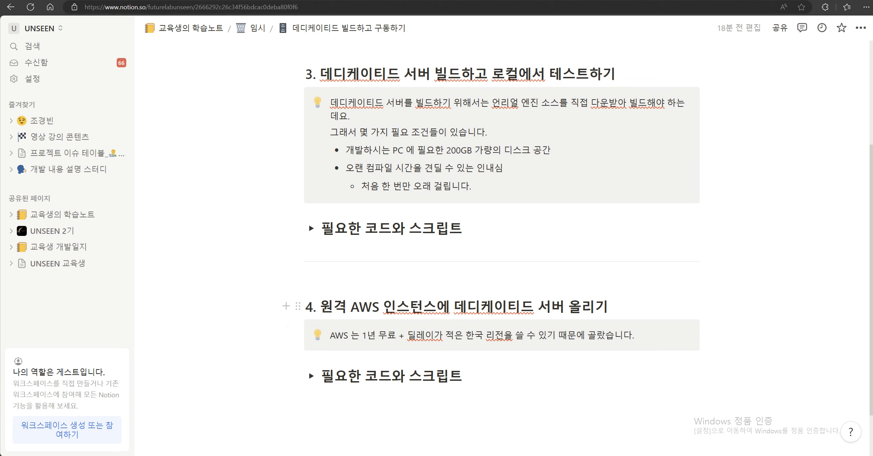
Highlight the bullet about the 200GB disk space needed on the development PC in section 3's requirements
{"action": "scroll", "coordinate": [308, 223], "scroll_direction": "up", "scroll_amount": 2}
{"action": "left_click_drag", "start_coordinate": [345, 212], "coordinate": [415, 212]}
{"action": "left_click", "coordinate": [414, 212]}
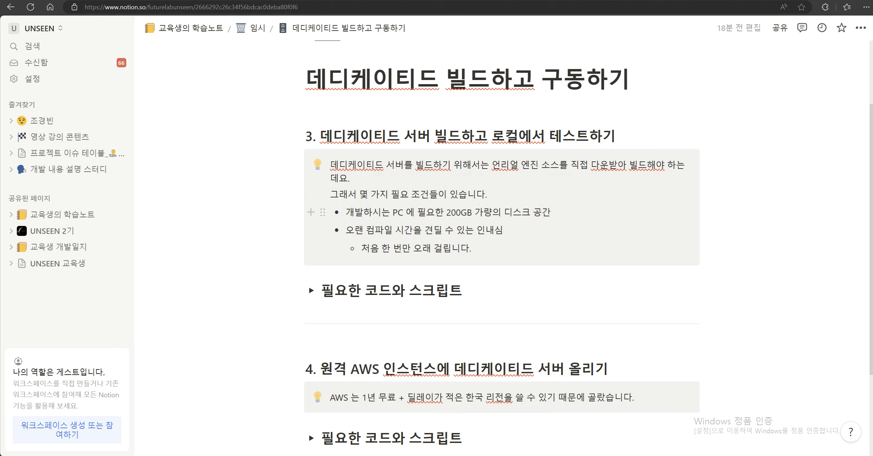
{"action": "left_click_drag", "start_coordinate": [346, 212], "coordinate": [551, 212]}
{"action": "left_click", "coordinate": [406, 213]}
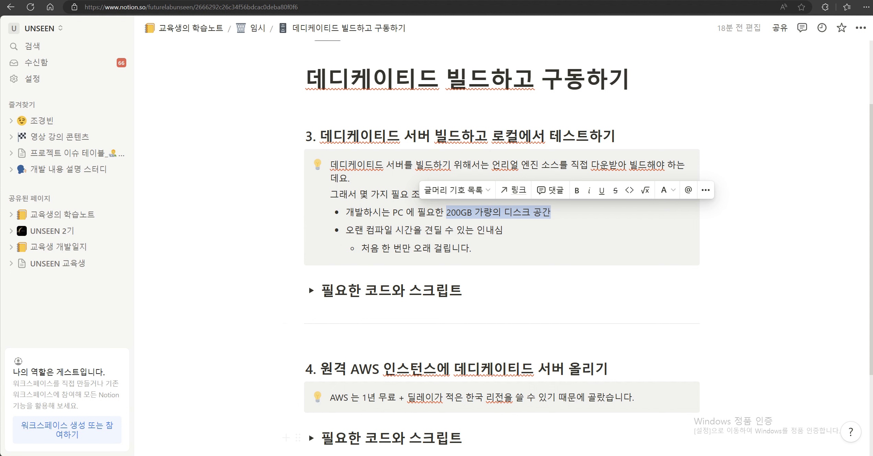
Switch to File Explorer and check the total size of everything in the UnrealEngine5_2 folder except Games
{"action": "key", "text": "alt+Tab"}
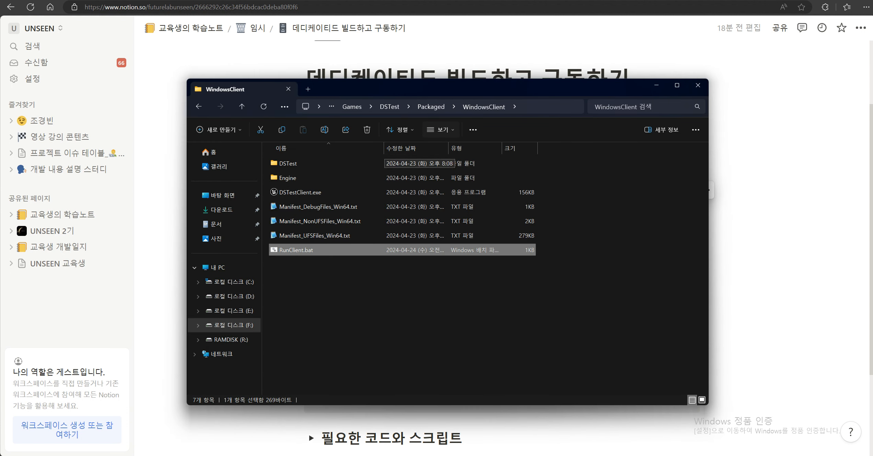
{"action": "left_click", "coordinate": [358, 107]}
{"action": "left_click", "coordinate": [484, 107]}
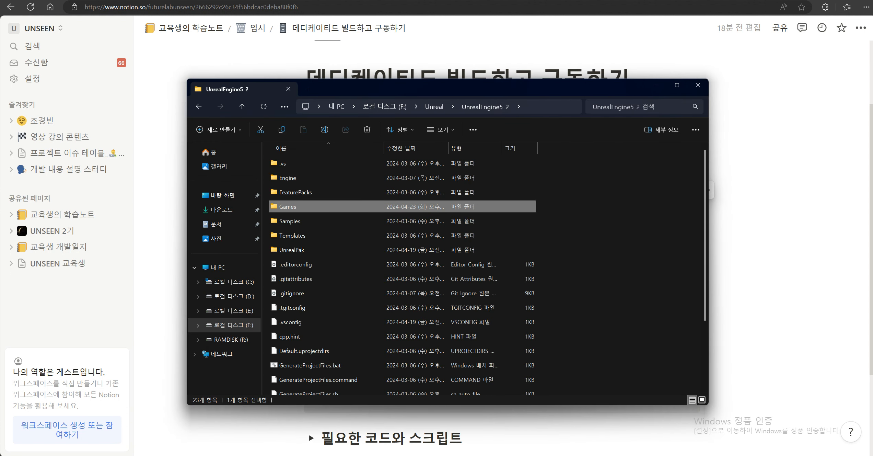
{"action": "key", "text": "ctrl+a"}
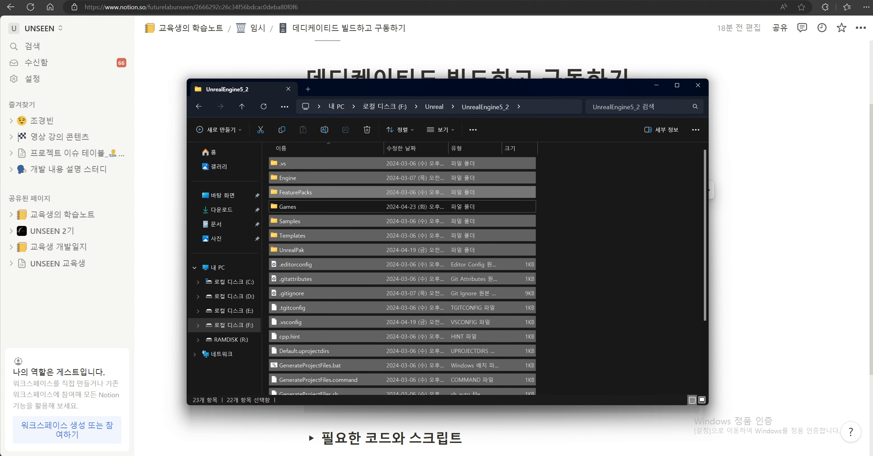
{"action": "left_click", "coordinate": [292, 206], "text": "ctrl"}
{"action": "right_click", "coordinate": [467, 192]}
{"action": "left_click", "coordinate": [498, 371]}
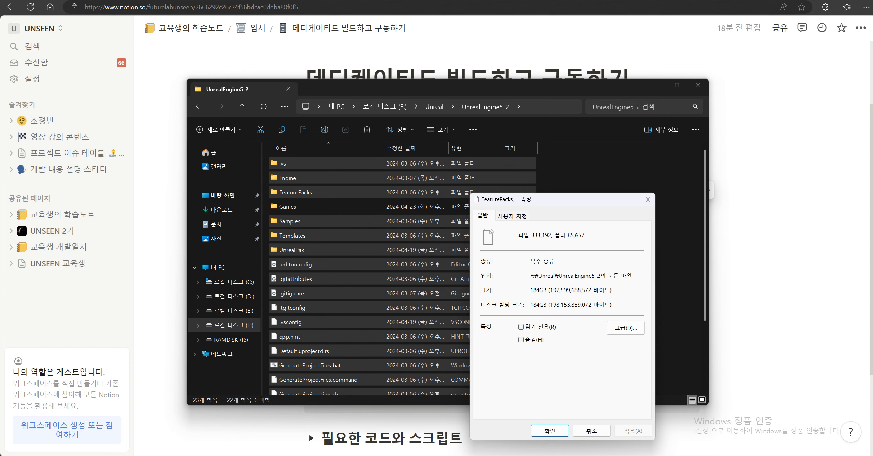
{"action": "left_click_drag", "start_coordinate": [566, 199], "coordinate": [489, 152]}
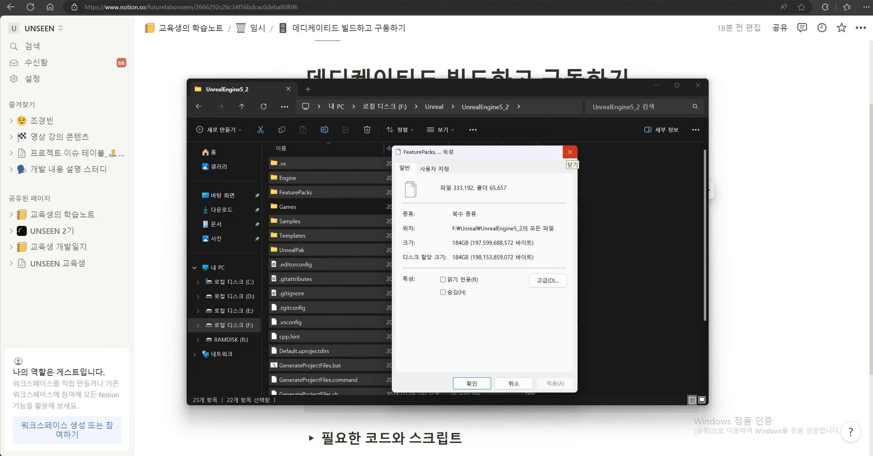
{"action": "left_click", "coordinate": [570, 152]}
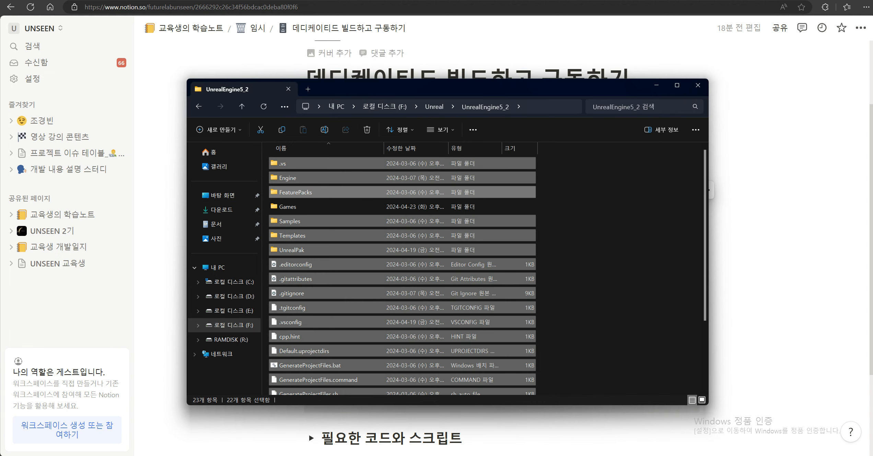
Return to the Notion guide and highlight the long compile time bullet and its sub-item "처음 한 번만 오래 걸립니다."
{"action": "left_click", "coordinate": [749, 103]}
{"action": "left_click", "coordinate": [503, 230]}
{"action": "left_click", "coordinate": [472, 248]}
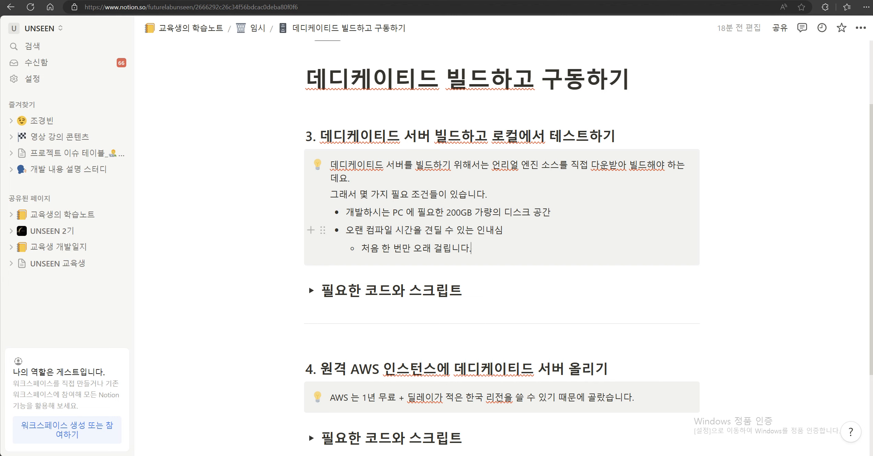
{"action": "left_click_drag", "start_coordinate": [346, 230], "coordinate": [503, 230]}
{"action": "left_click", "coordinate": [472, 248]}
{"action": "left_click_drag", "start_coordinate": [361, 248], "coordinate": [473, 247]}
{"action": "left_click", "coordinate": [471, 248]}
{"action": "left_click_drag", "start_coordinate": [471, 248], "coordinate": [361, 247]}
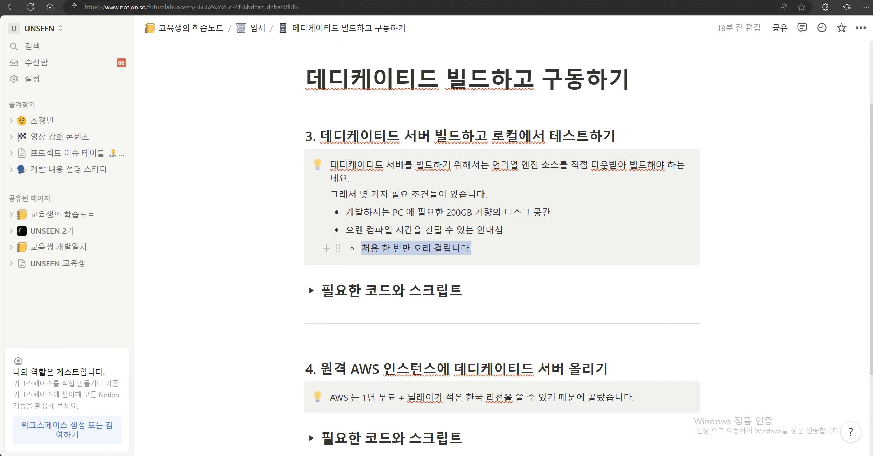
Review the requirement "오랜 컴파일 시간을 견딜 수 있는 인내심" again, highlighting its full line
{"action": "left_click", "coordinate": [308, 284]}
{"action": "left_click_drag", "start_coordinate": [345, 229], "coordinate": [504, 229]}
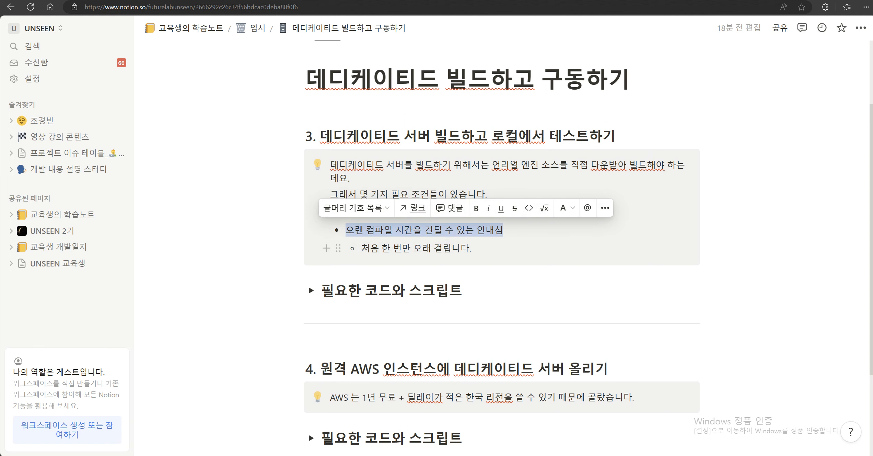
{"action": "key", "text": "ctrl+z"}
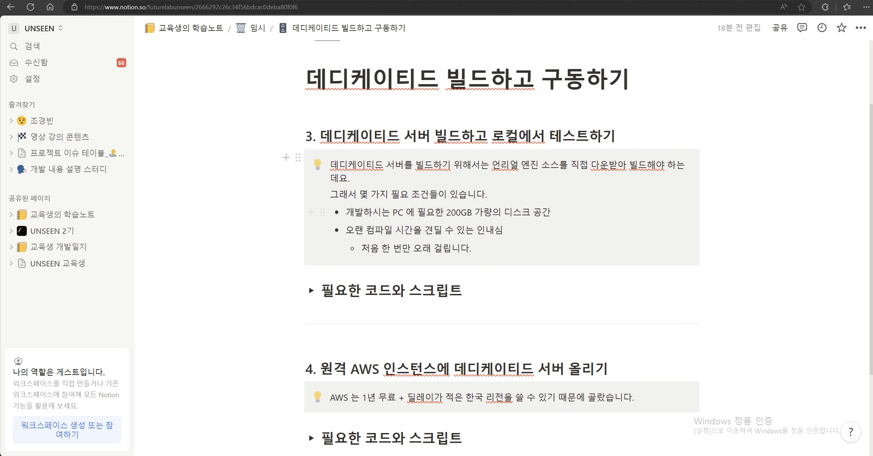
{"action": "left_click_drag", "start_coordinate": [346, 229], "coordinate": [503, 229]}
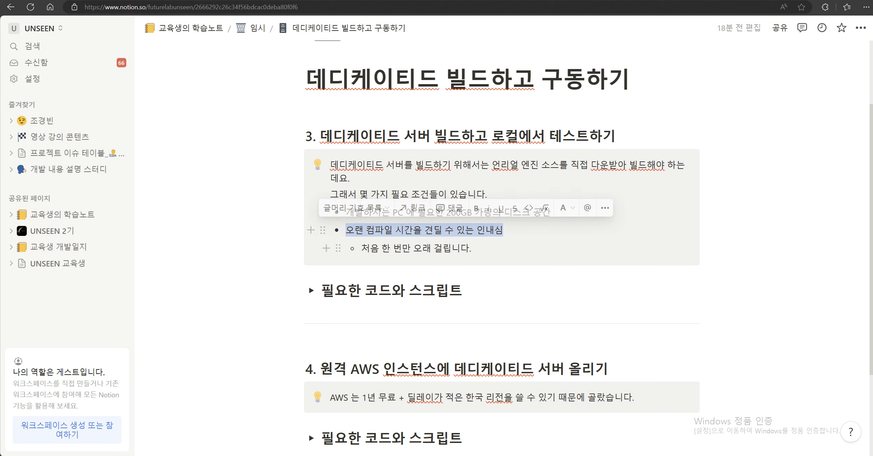
{"action": "left_click", "coordinate": [503, 230]}
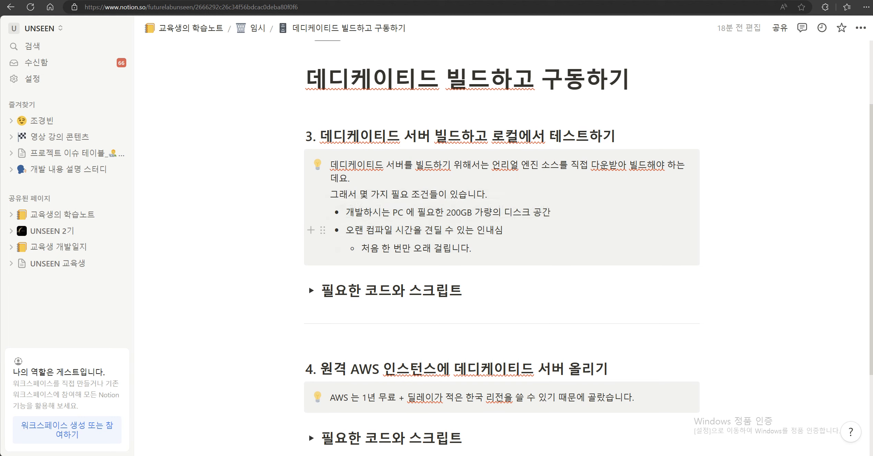
{"action": "left_click_drag", "start_coordinate": [503, 229], "coordinate": [346, 230]}
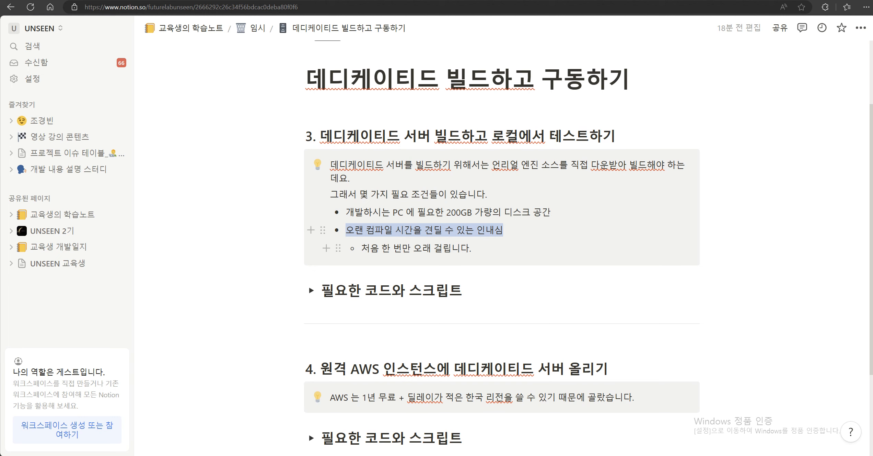
{"action": "left_click", "coordinate": [503, 230]}
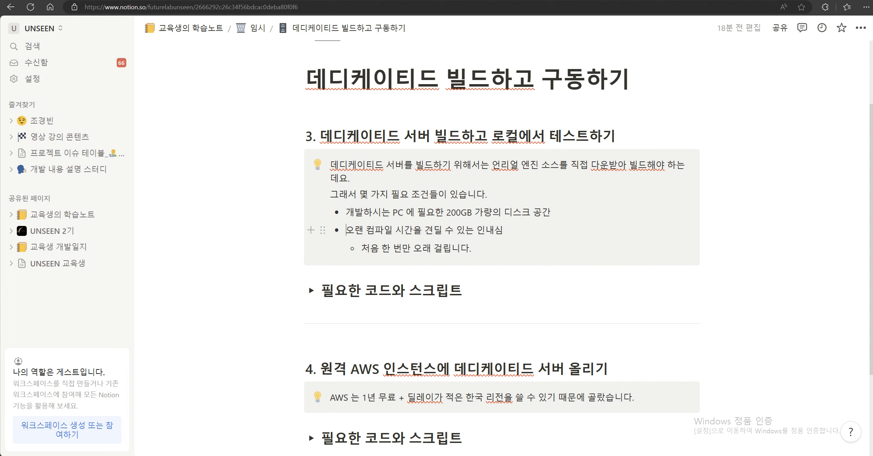
{"action": "mouse_move", "coordinate": [346, 229]}
{"action": "left_mouse_down"}
{"action": "mouse_move", "coordinate": [503, 229]}
{"action": "mouse_move", "coordinate": [346, 230]}
{"action": "left_mouse_up"}
{"action": "left_click", "coordinate": [472, 248]}
{"action": "left_click_drag", "start_coordinate": [346, 230], "coordinate": [504, 229]}
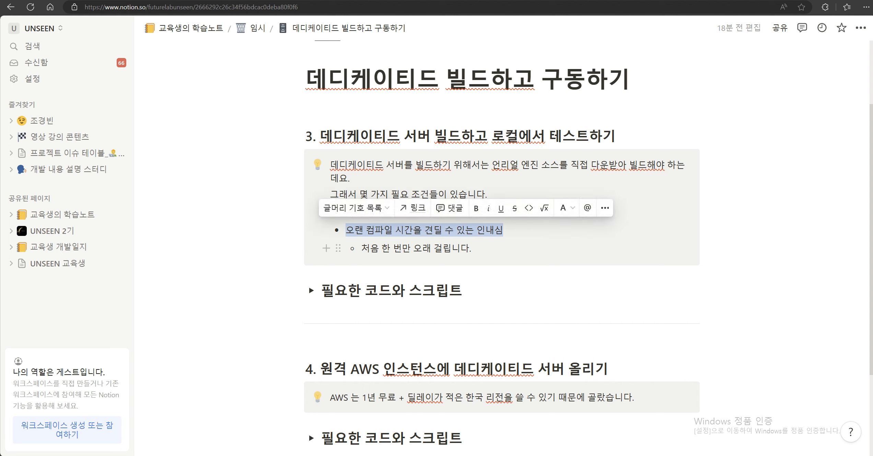
{"action": "left_click", "coordinate": [471, 248]}
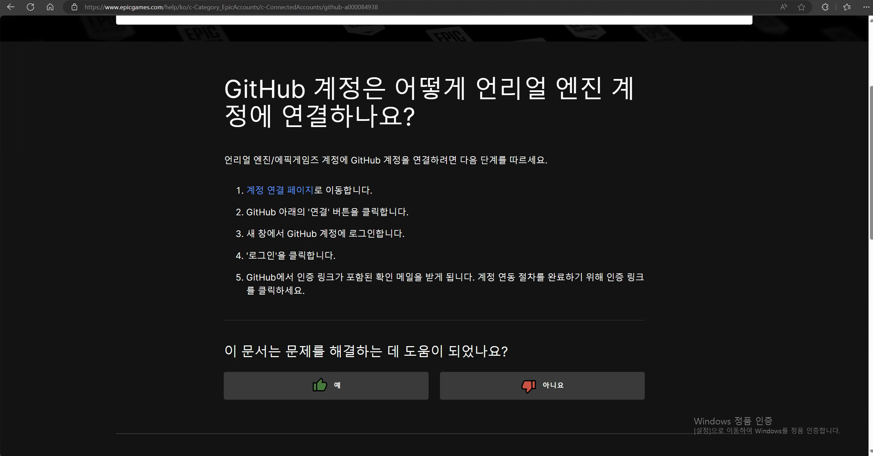
Review the Epic Games help article on linking a GitHub account and open its "계정 연결 페이지" link in a new tab
{"action": "scroll", "coordinate": [437, 235], "scroll_direction": "up", "scroll_amount": 5}
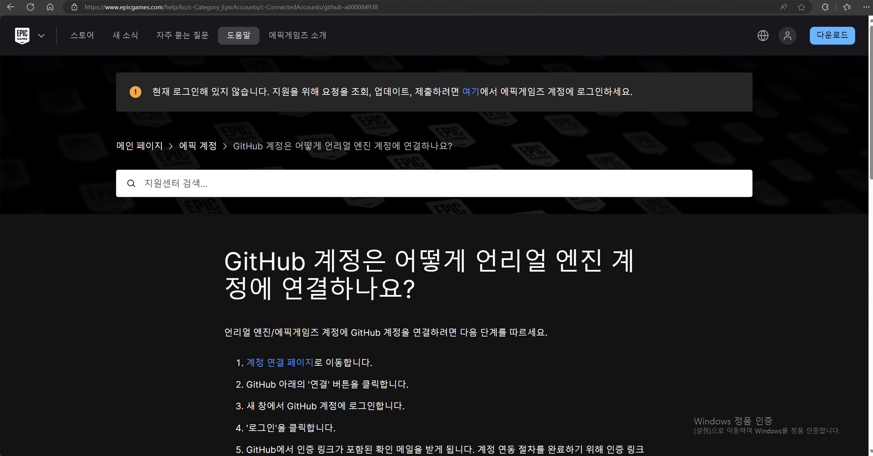
{"action": "scroll", "coordinate": [437, 235], "scroll_direction": "down", "scroll_amount": 2}
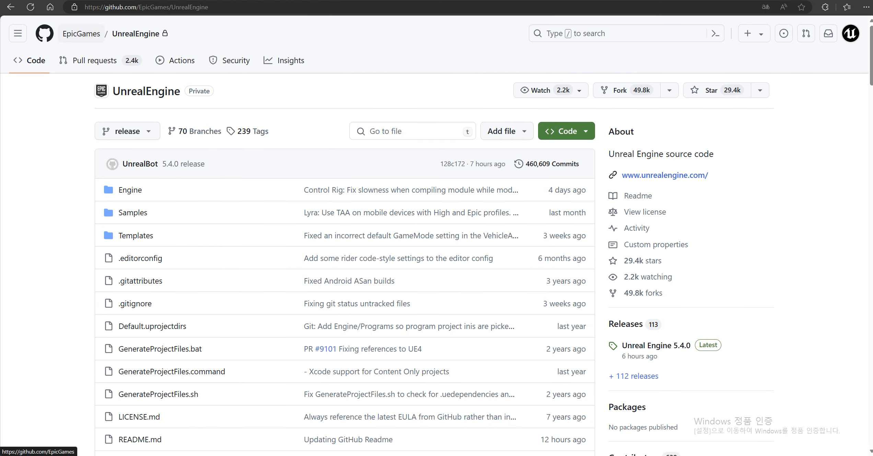
{"action": "mouse_move", "coordinate": [82, 33]}
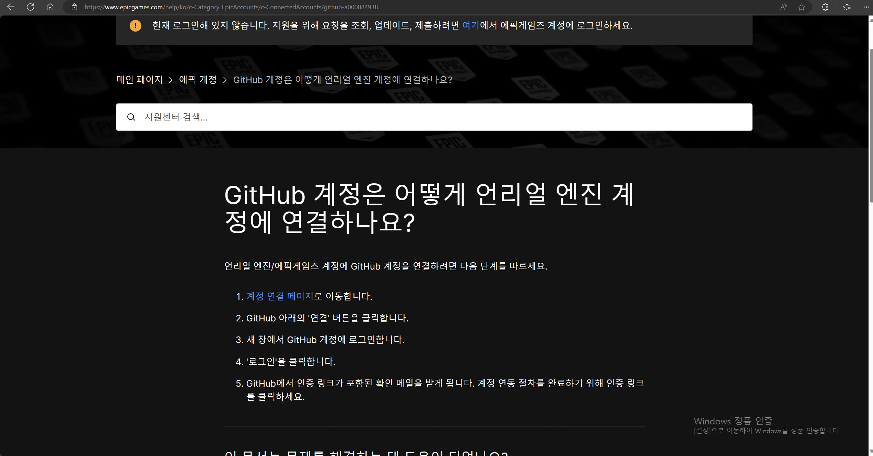
{"action": "scroll", "coordinate": [436, 228], "scroll_direction": "up", "scroll_amount": 2}
{"action": "scroll", "coordinate": [437, 228], "scroll_direction": "down", "scroll_amount": 2}
{"action": "scroll", "coordinate": [437, 228], "scroll_direction": "down", "scroll_amount": 4}
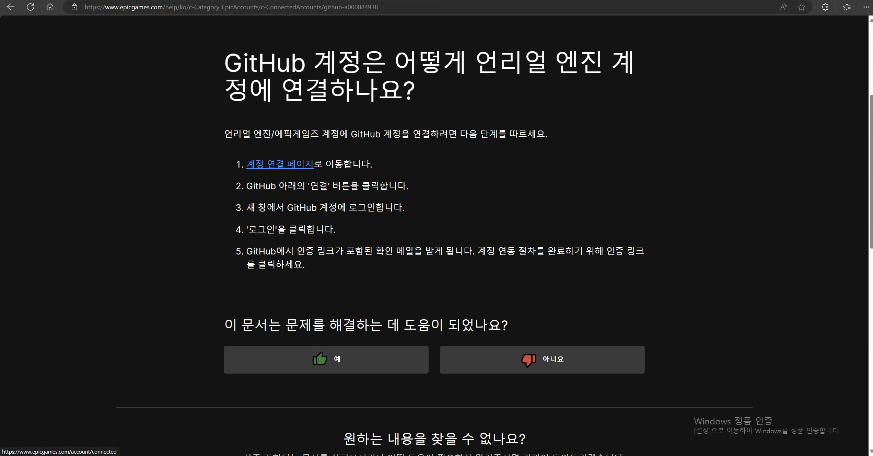
{"action": "right_click", "coordinate": [282, 166]}
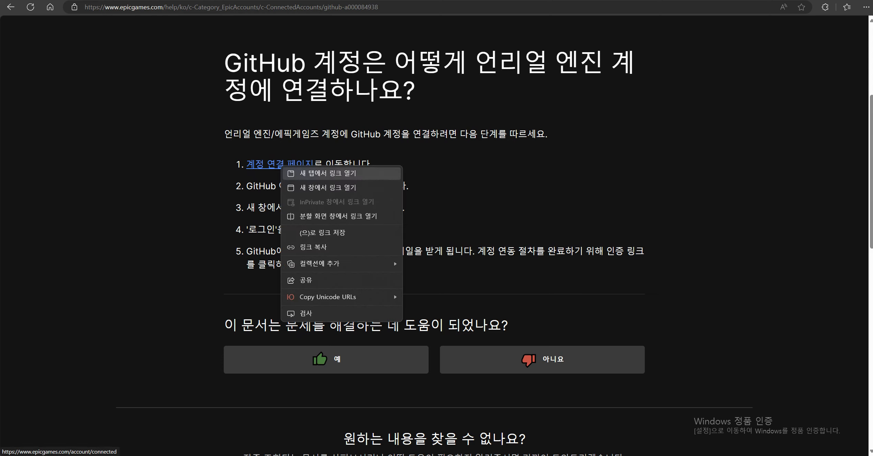
{"action": "left_click", "coordinate": [297, 174]}
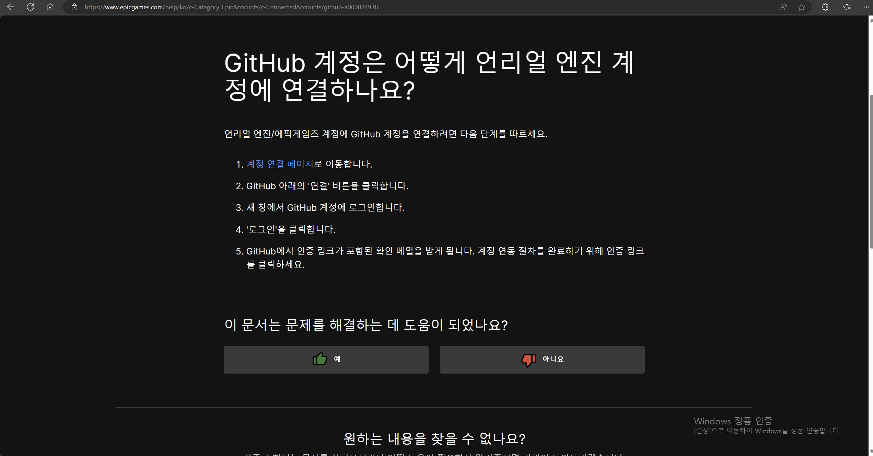
{"action": "scroll", "coordinate": [434, 233], "scroll_direction": "down", "scroll_amount": 2}
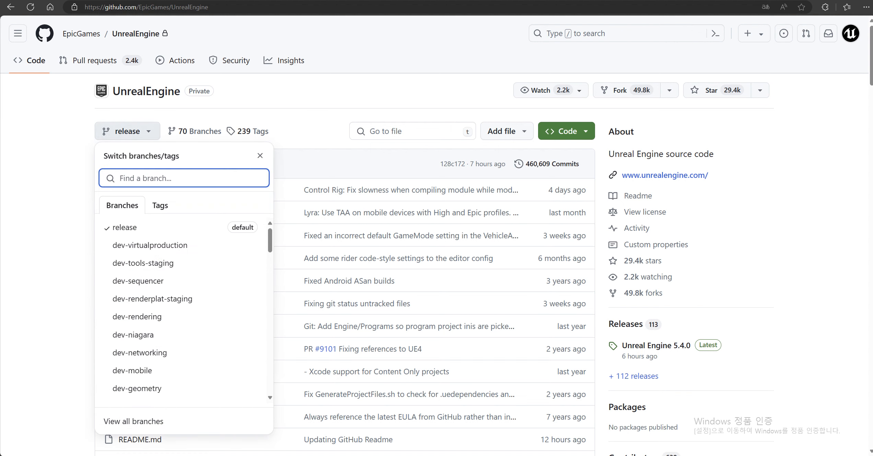
Browse the UnrealEngine repository's branch list on GitHub and switch to the 5.2 branch
{"action": "scroll", "coordinate": [131, 256], "scroll_direction": "down", "scroll_amount": 5}
{"action": "scroll", "coordinate": [131, 291], "scroll_direction": "down", "scroll_amount": 3}
{"action": "scroll", "coordinate": [131, 291], "scroll_direction": "up", "scroll_amount": 6}
{"action": "scroll", "coordinate": [130, 291], "scroll_direction": "up", "scroll_amount": 3}
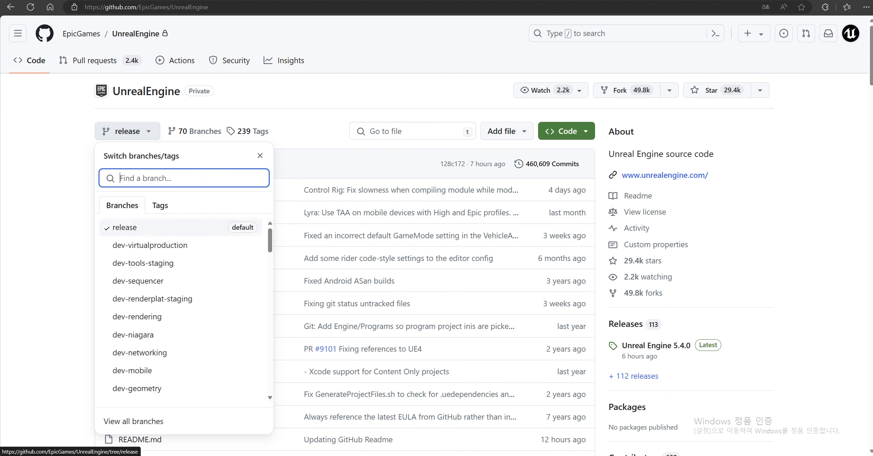
{"action": "scroll", "coordinate": [145, 232], "scroll_direction": "down", "scroll_amount": 5}
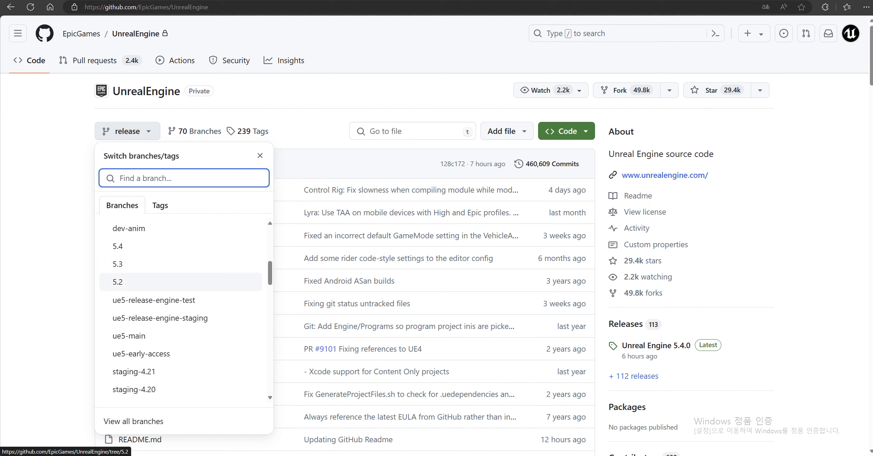
{"action": "left_click", "coordinate": [117, 282]}
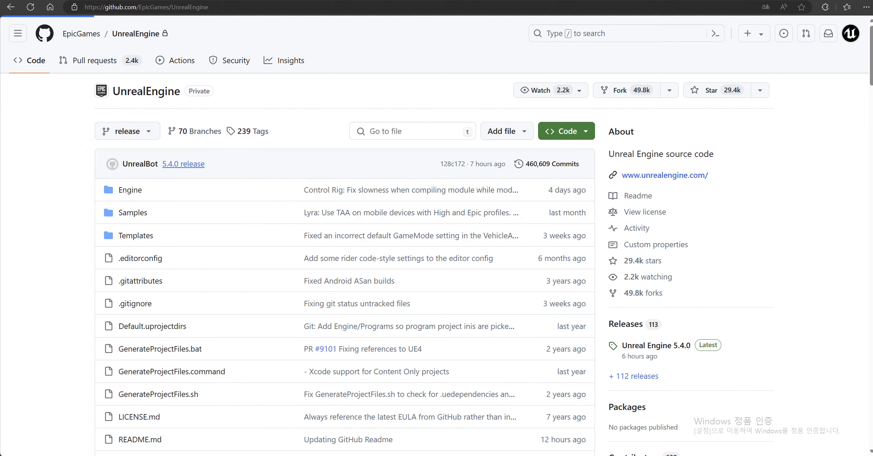
Switch the UnrealEngine repository to the 5.3 branch
{"action": "left_click", "coordinate": [120, 131]}
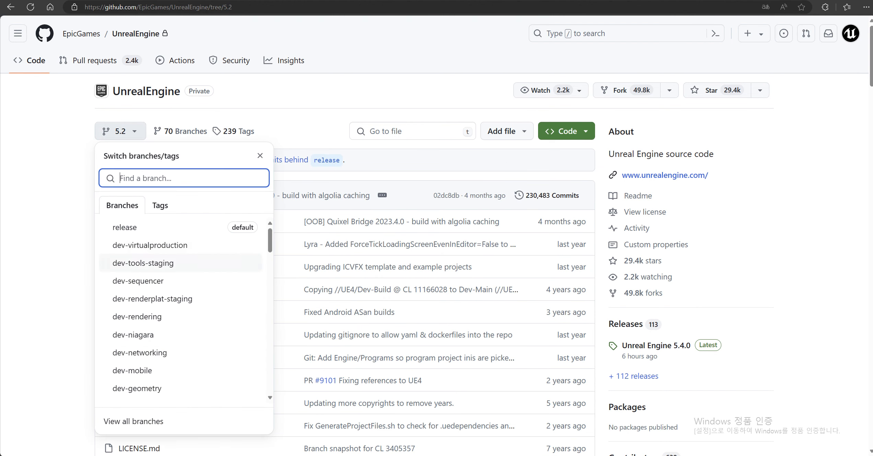
{"action": "scroll", "coordinate": [138, 274], "scroll_direction": "down", "scroll_amount": 6}
{"action": "left_click", "coordinate": [118, 237]}
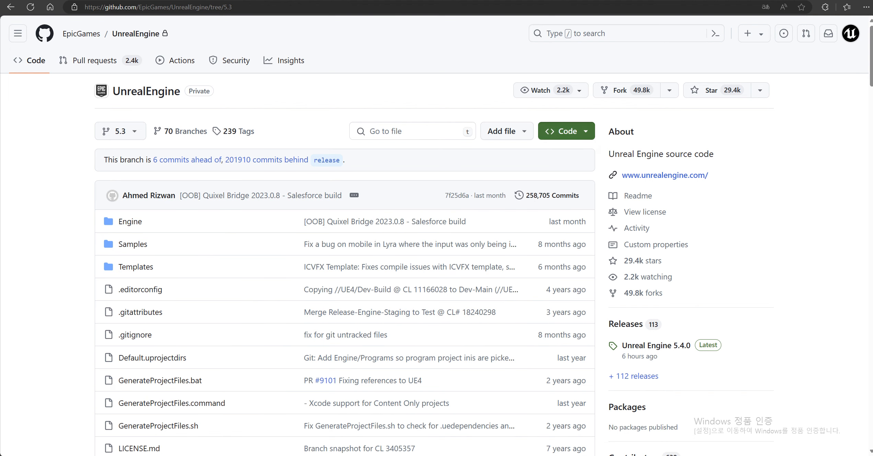
Check the 5.3 branch's clone options, close them, and launch GitHub Desktop
{"action": "left_click", "coordinate": [567, 131]}
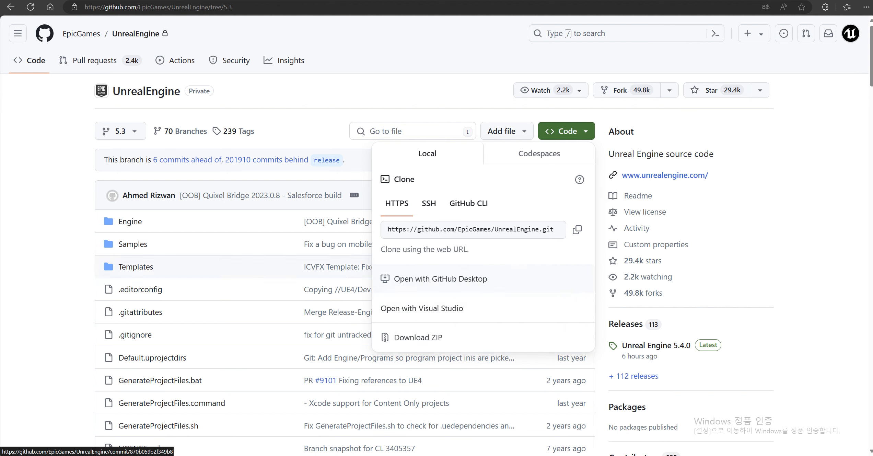
{"action": "key", "text": "Escape"}
{"action": "key", "text": "super"}
{"action": "type", "text": "g"}
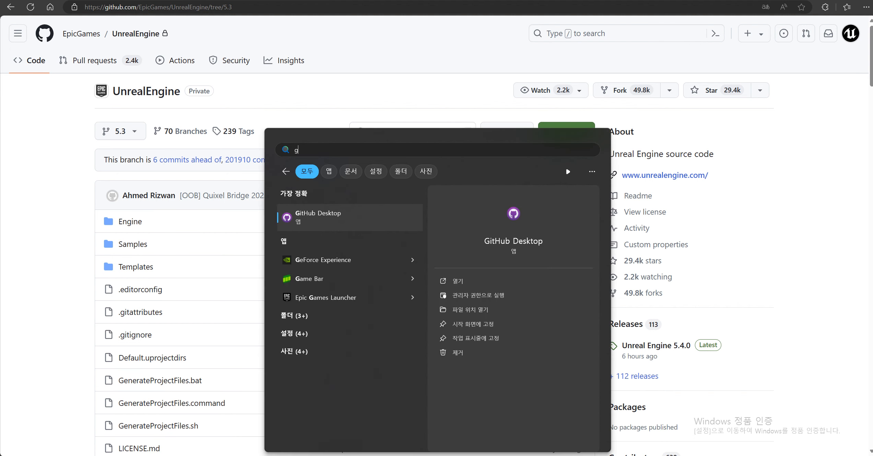
{"action": "key", "text": "Return"}
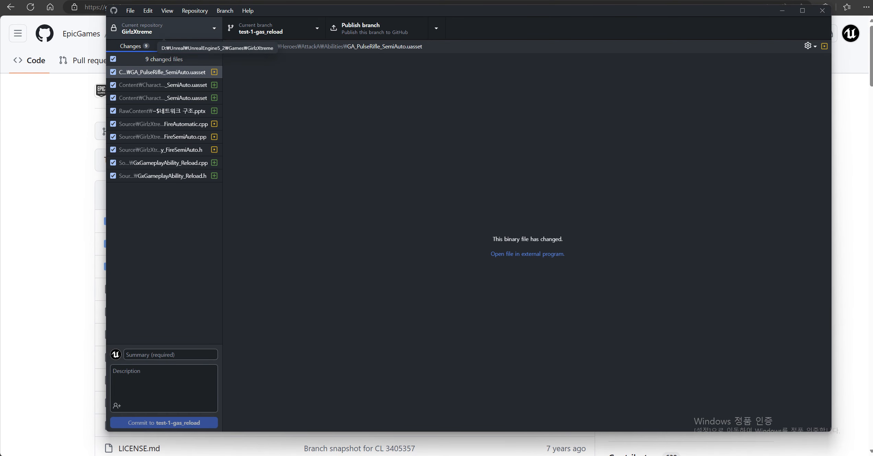
Open the repository cloning dialog from the repository list and filter the GitHub.com repositories for "unrealengine"
{"action": "left_click", "coordinate": [164, 29]}
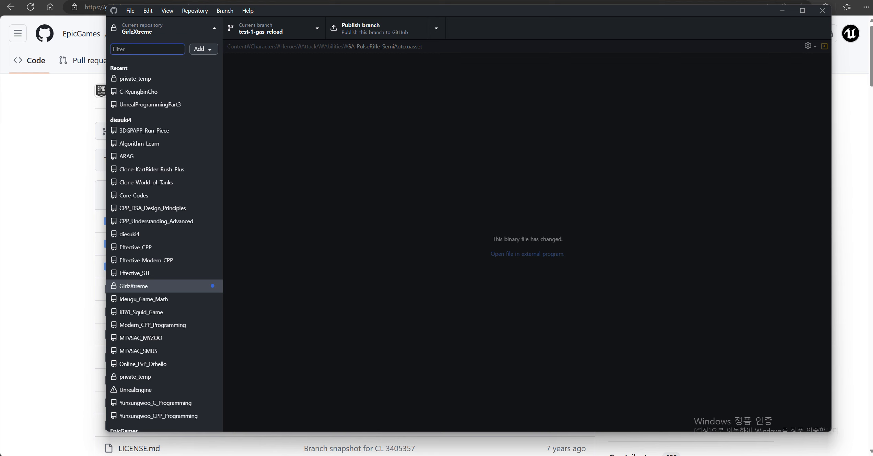
{"action": "scroll", "coordinate": [165, 241], "scroll_direction": "down", "scroll_amount": 3}
{"action": "scroll", "coordinate": [165, 240], "scroll_direction": "up", "scroll_amount": 3}
{"action": "left_click", "coordinate": [203, 49]}
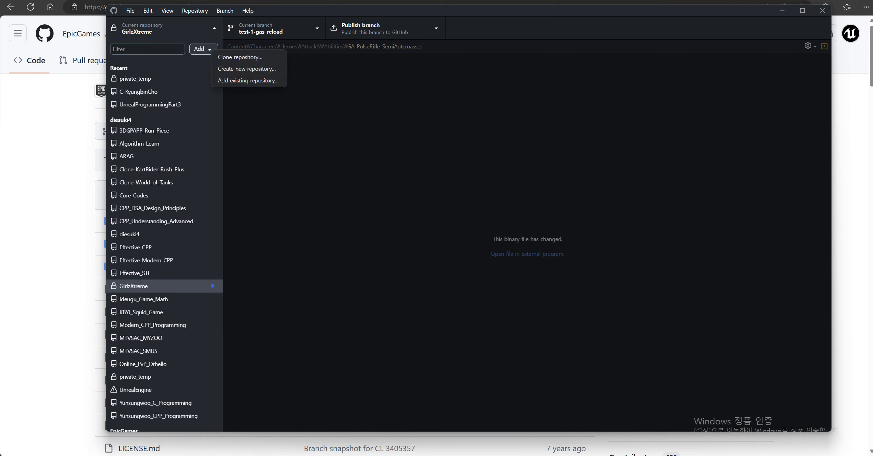
{"action": "key", "text": "Return"}
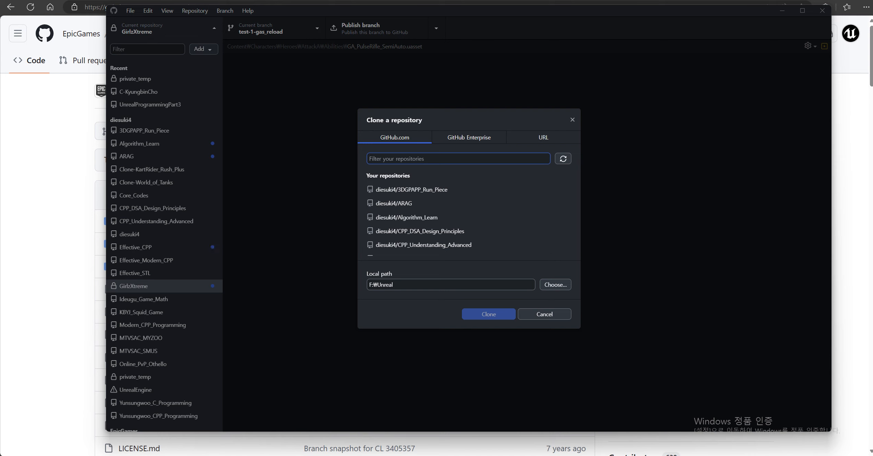
{"action": "type", "text": "unrealengine"}
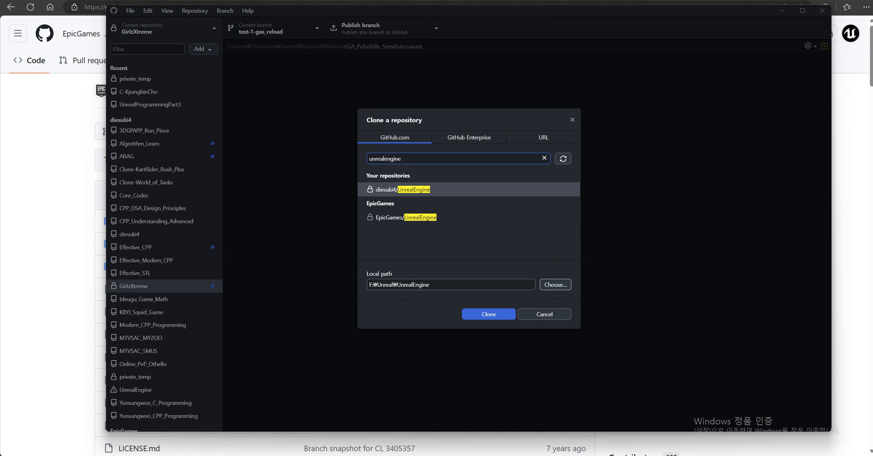
Browse to the F: drive as the clone's local path, and dismiss the cloning dialog without cloning
{"action": "left_click", "coordinate": [556, 284]}
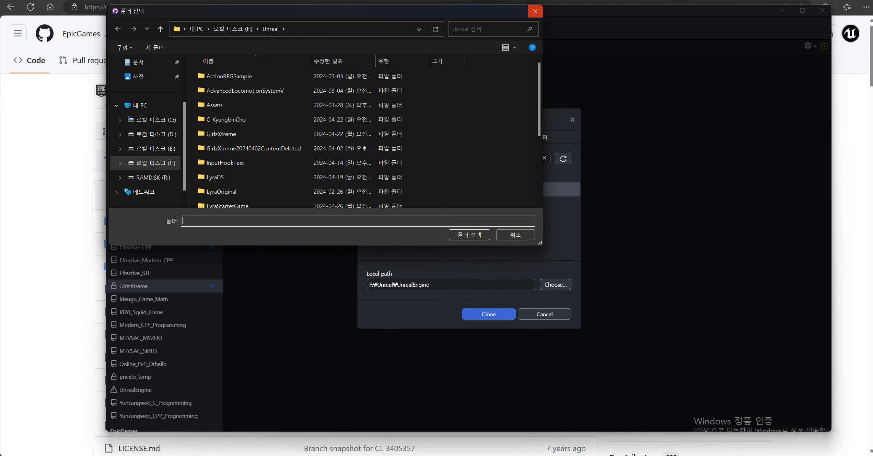
{"action": "left_click", "coordinate": [535, 11]}
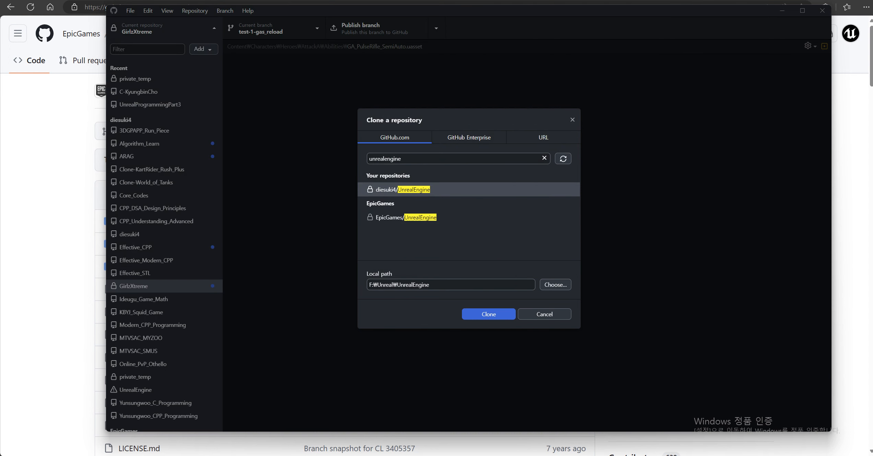
{"action": "left_click", "coordinate": [556, 285]}
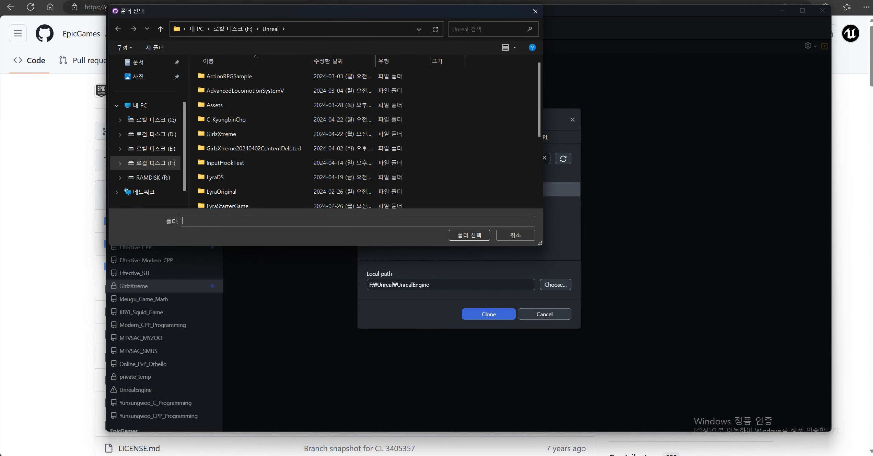
{"action": "left_click", "coordinate": [140, 105]}
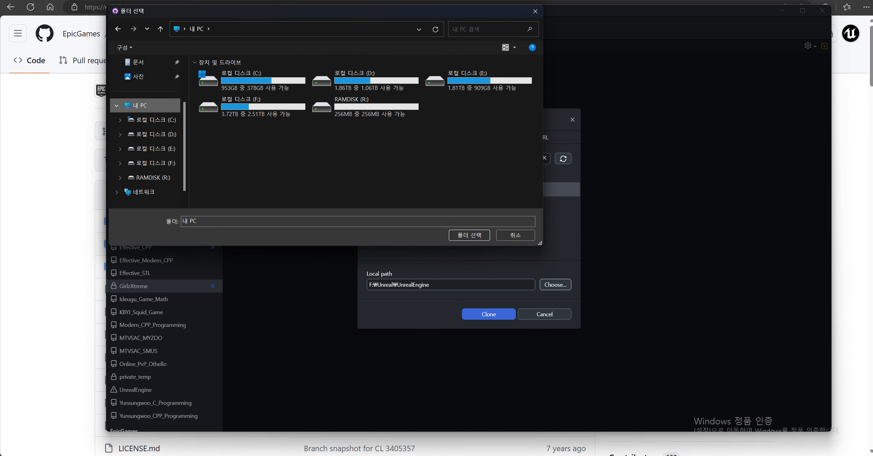
{"action": "left_click", "coordinate": [241, 103]}
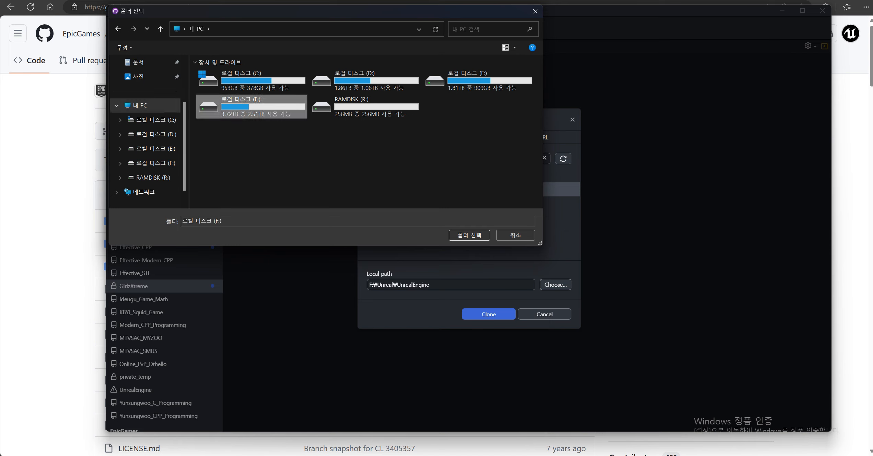
{"action": "key", "text": "Return"}
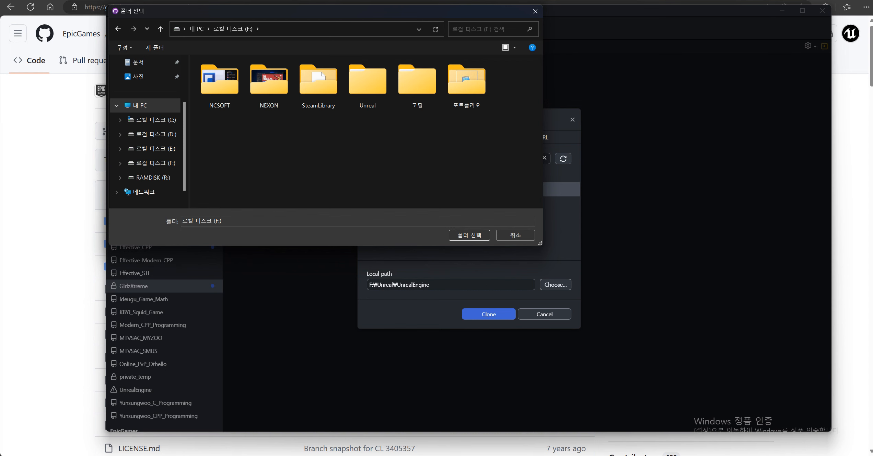
{"action": "key", "text": "Escape"}
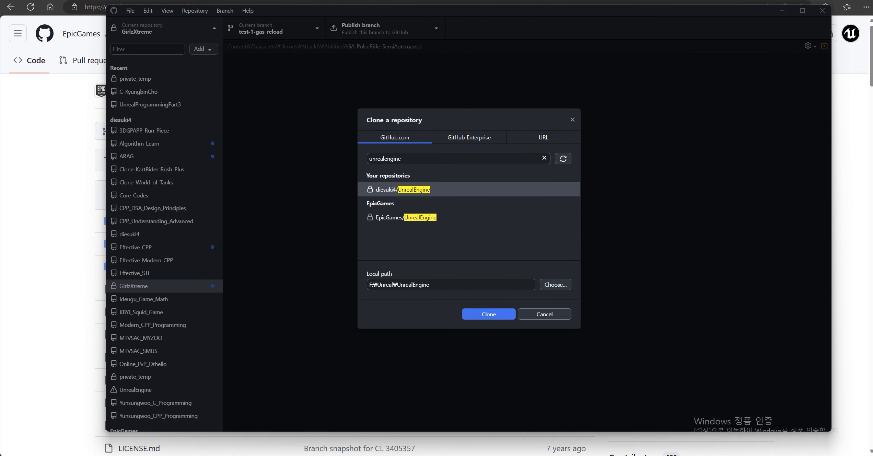
{"action": "key", "text": "Tab"}
{"action": "key", "text": "Return"}
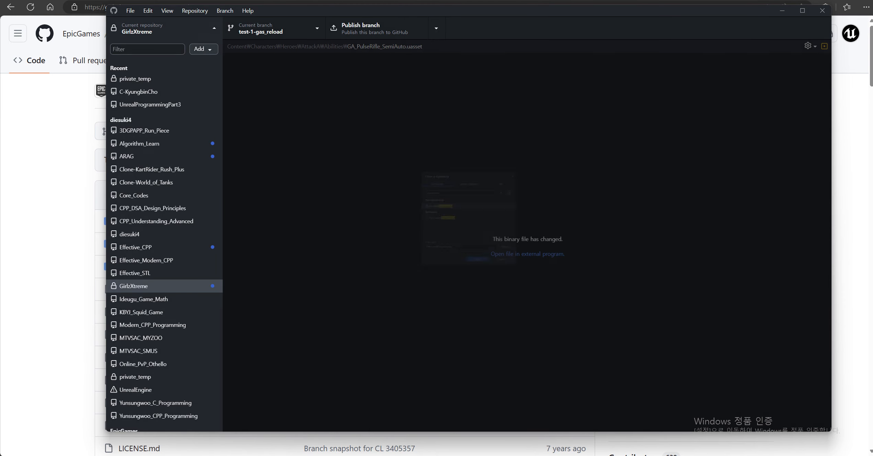
{"action": "key", "text": "Escape"}
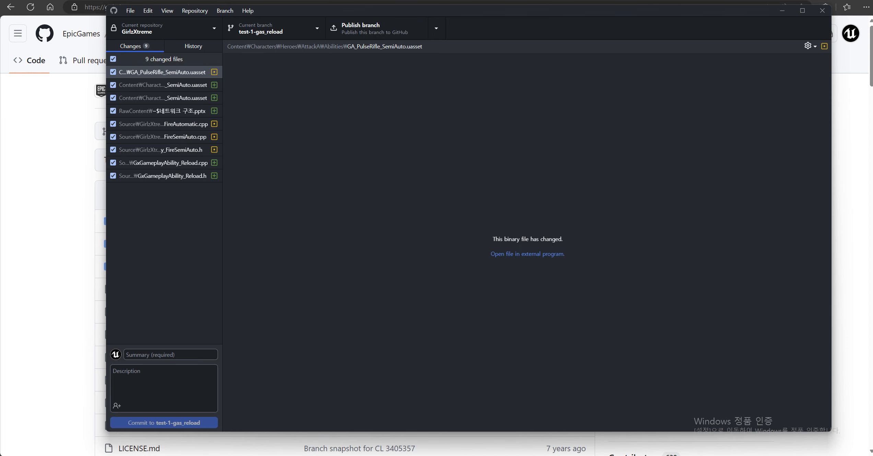
Minimize GitHub Desktop and clear the file selection in the UnrealEngine5_2 folder window
{"action": "left_click", "coordinate": [782, 10]}
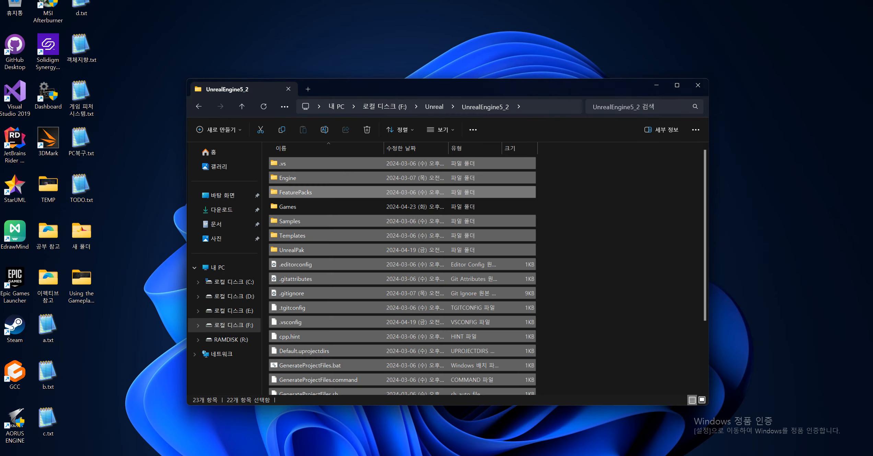
{"action": "left_click", "coordinate": [597, 220]}
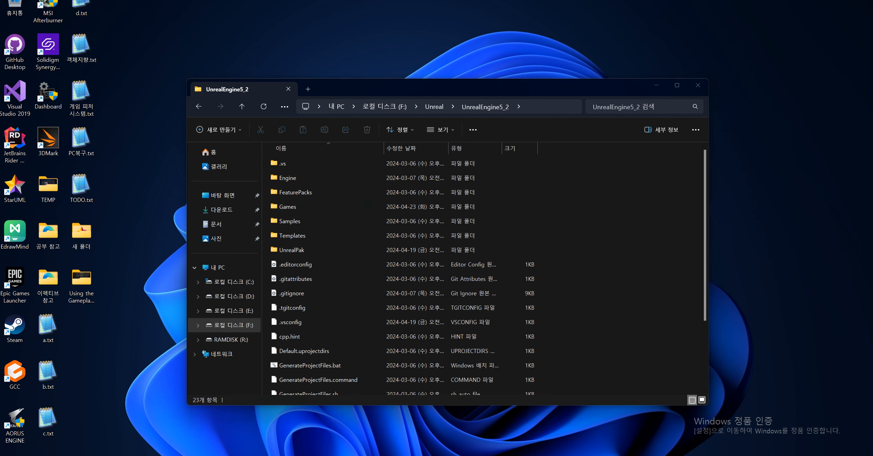
Return to GitHub Desktop, filter the repositories for "unreal", and switch to the UnrealEngine repository under EpicGames
{"action": "left_click", "coordinate": [464, 455]}
{"action": "left_click", "coordinate": [161, 28]}
{"action": "scroll", "coordinate": [165, 248], "scroll_direction": "down", "scroll_amount": 3}
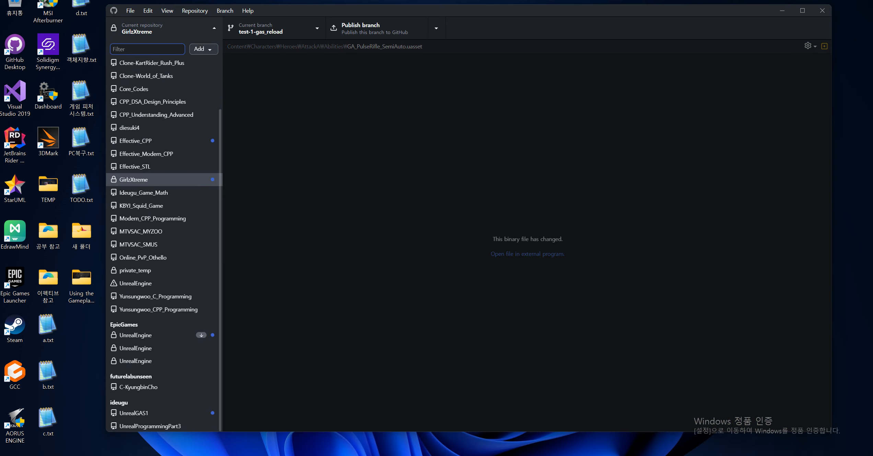
{"action": "scroll", "coordinate": [164, 247], "scroll_direction": "up", "scroll_amount": 3}
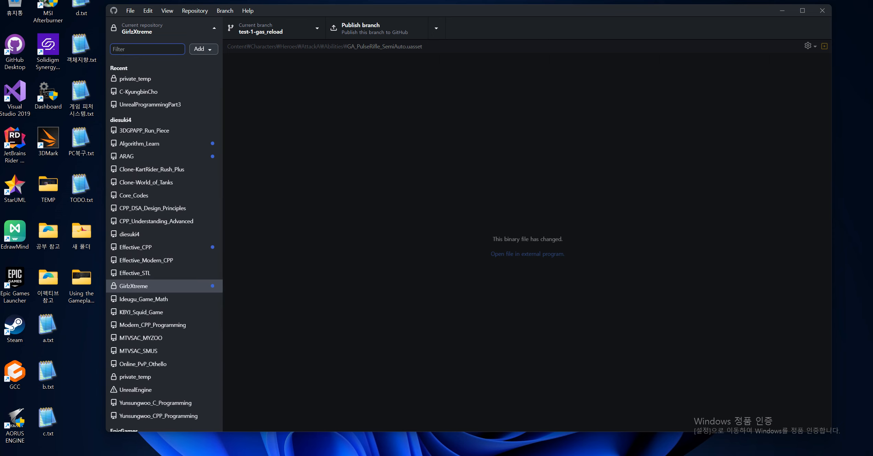
{"action": "type", "text": "unreal"}
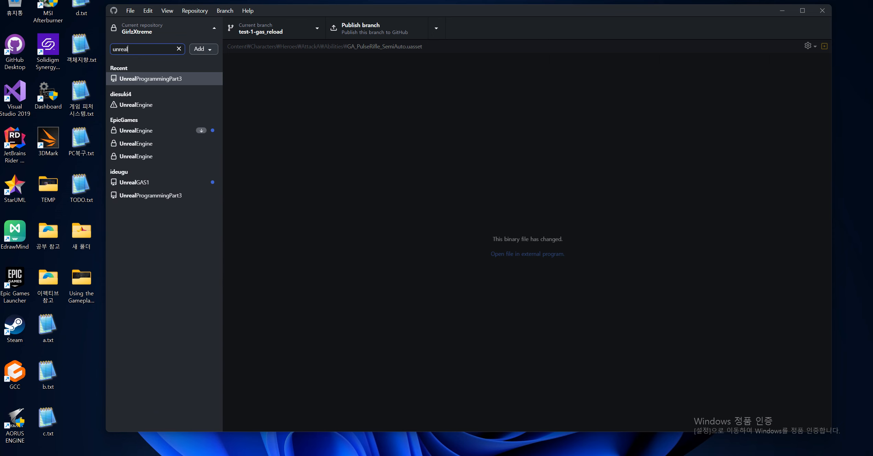
{"action": "left_click", "coordinate": [136, 105]}
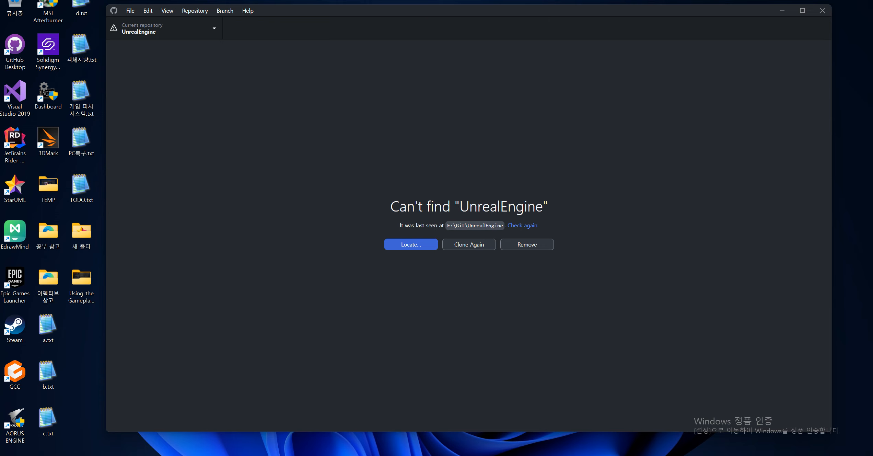
{"action": "left_click", "coordinate": [168, 28]}
{"action": "left_click", "coordinate": [168, 105]}
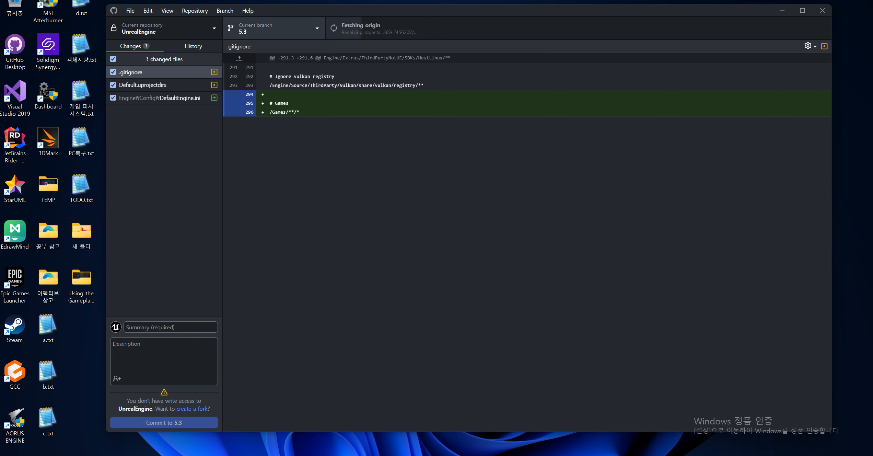
Look through the UnrealEngine repository's branch list, keep the 5.3 branch, and close GitHub Desktop
{"action": "left_click", "coordinate": [275, 28]}
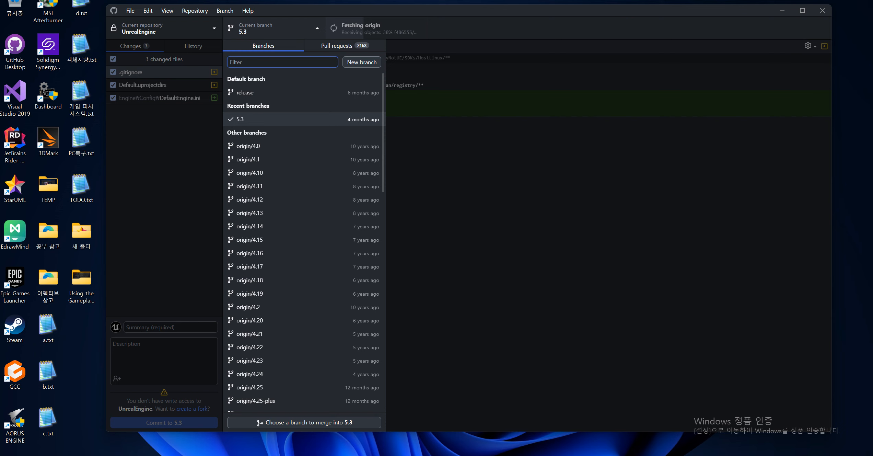
{"action": "scroll", "coordinate": [304, 240], "scroll_direction": "down", "scroll_amount": 20}
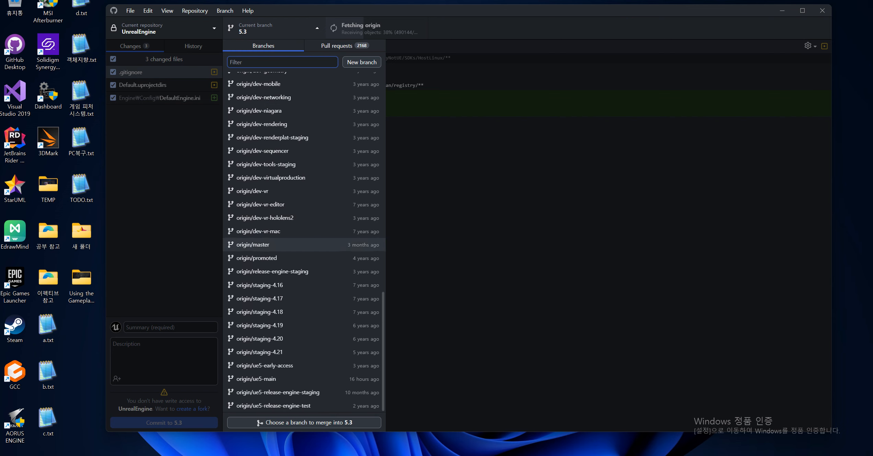
{"action": "scroll", "coordinate": [304, 241], "scroll_direction": "up", "scroll_amount": 20}
{"action": "scroll", "coordinate": [304, 240], "scroll_direction": "down", "scroll_amount": 20}
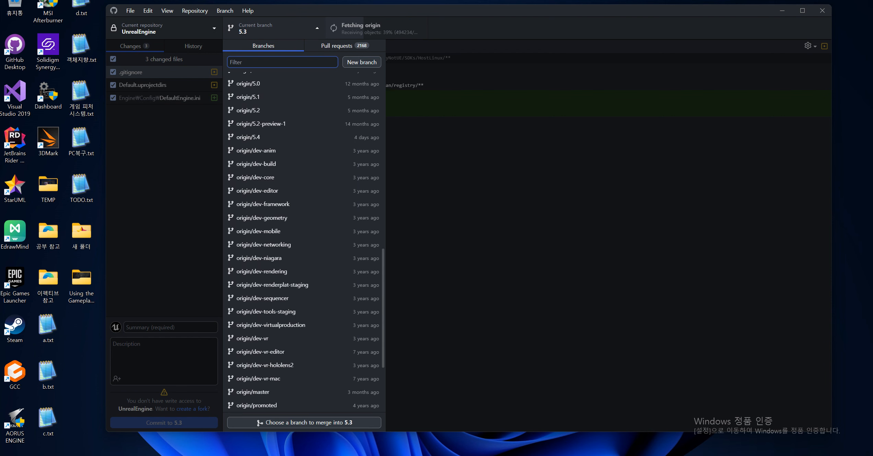
{"action": "scroll", "coordinate": [304, 244], "scroll_direction": "up", "scroll_amount": 20}
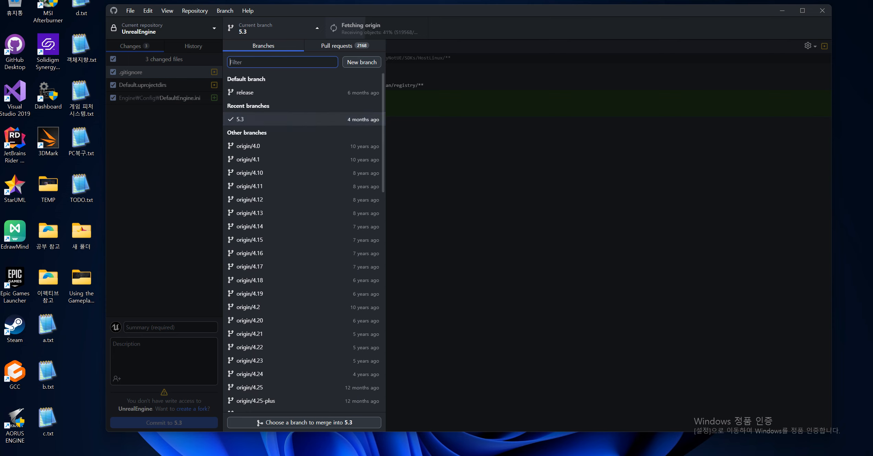
{"action": "key", "text": "Escape"}
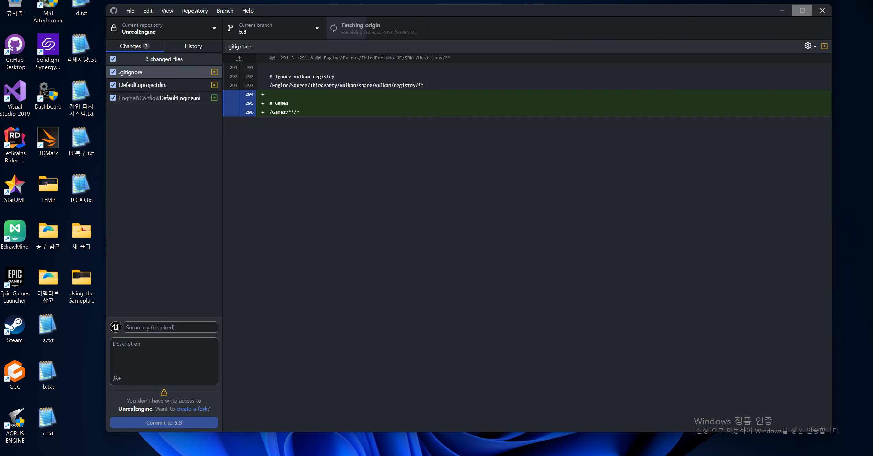
{"action": "left_click", "coordinate": [822, 11]}
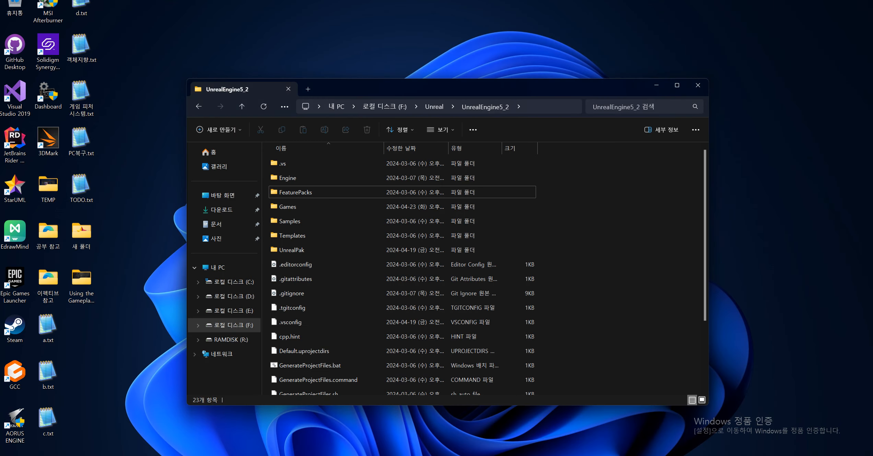
Examine the engine source files in the UnrealEngine5_2 folder and point out Setup.bat
{"action": "scroll", "coordinate": [402, 192], "scroll_direction": "down", "scroll_amount": 2}
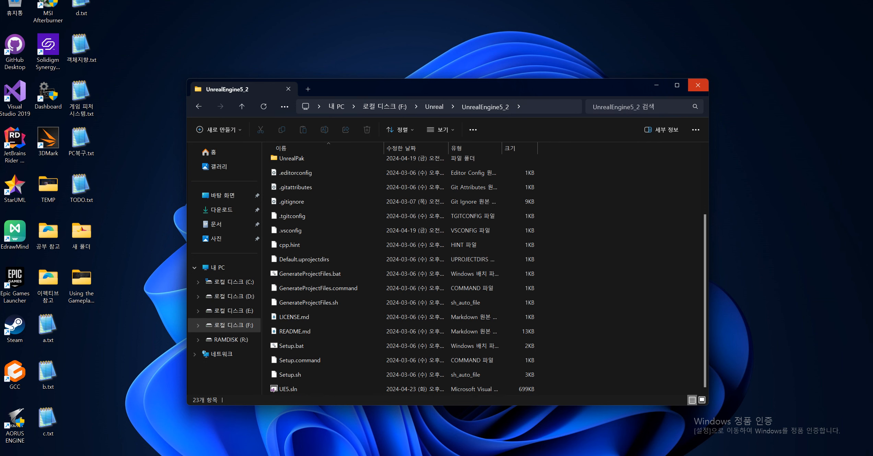
{"action": "scroll", "coordinate": [402, 192], "scroll_direction": "up", "scroll_amount": 2}
{"action": "scroll", "coordinate": [401, 192], "scroll_direction": "down", "scroll_amount": 2}
{"action": "scroll", "coordinate": [401, 192], "scroll_direction": "up", "scroll_amount": 2}
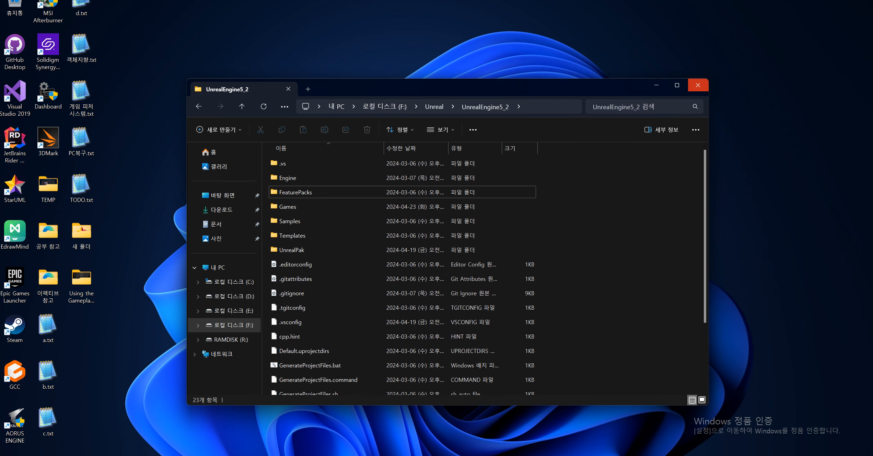
{"action": "scroll", "coordinate": [419, 215], "scroll_direction": "down", "scroll_amount": 2}
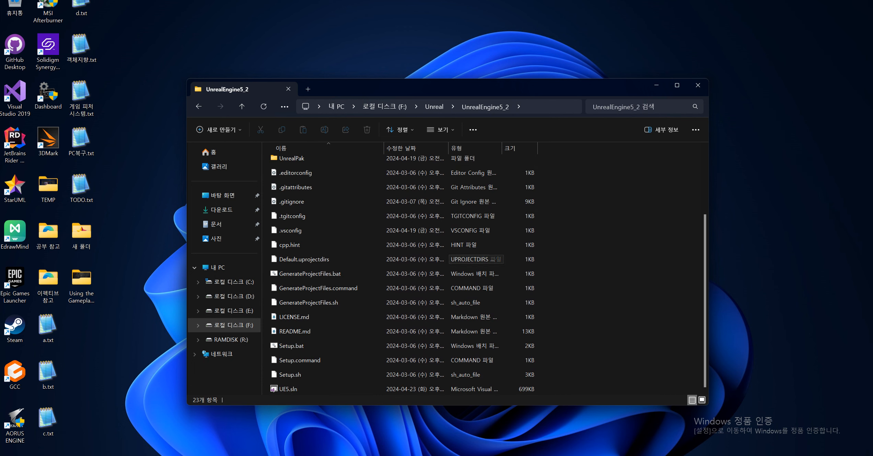
{"action": "scroll", "coordinate": [401, 192], "scroll_direction": "up", "scroll_amount": 2}
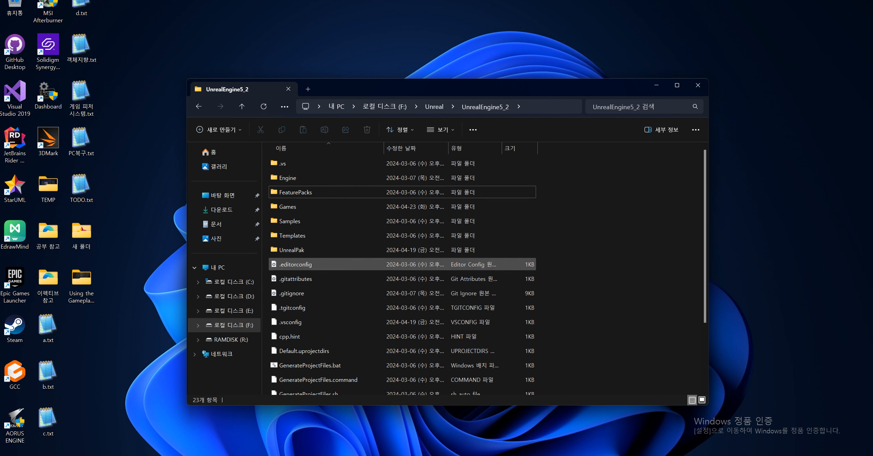
{"action": "scroll", "coordinate": [401, 244], "scroll_direction": "down", "scroll_amount": 3}
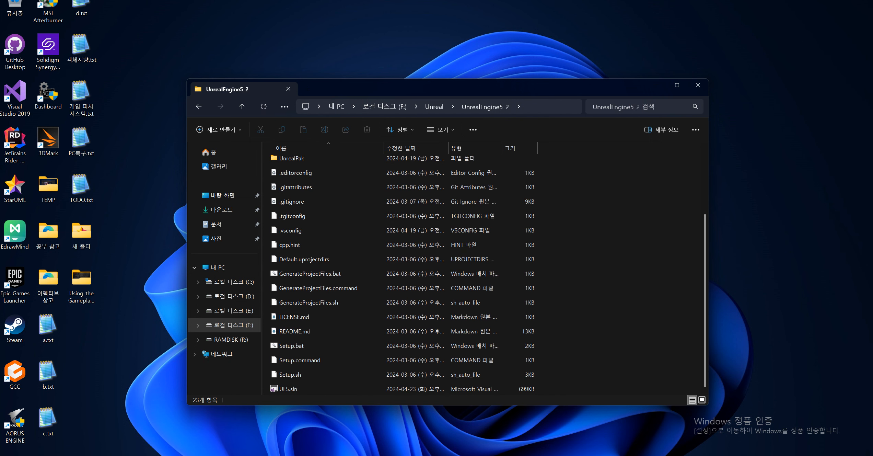
{"action": "left_click", "coordinate": [292, 345]}
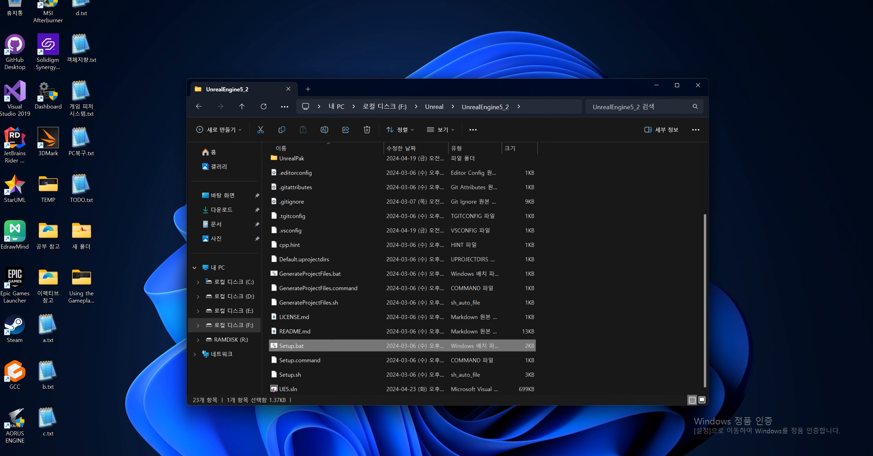
{"action": "key", "text": "ctrl+space"}
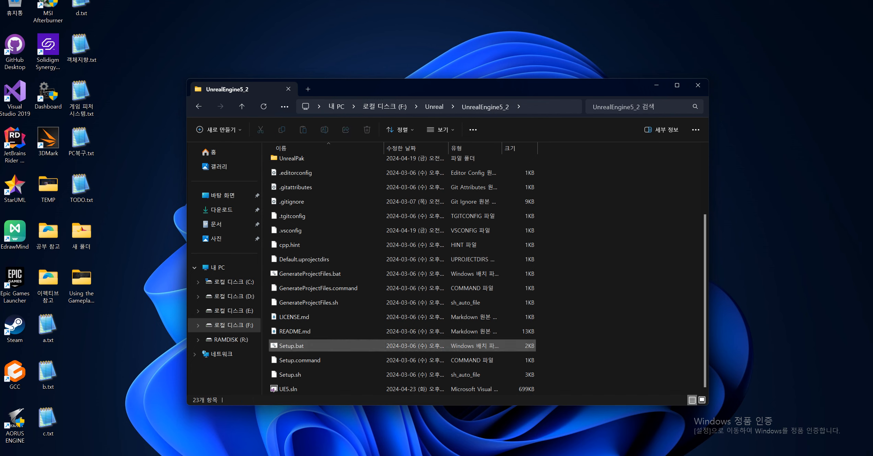
{"action": "key", "text": "ctrl+space"}
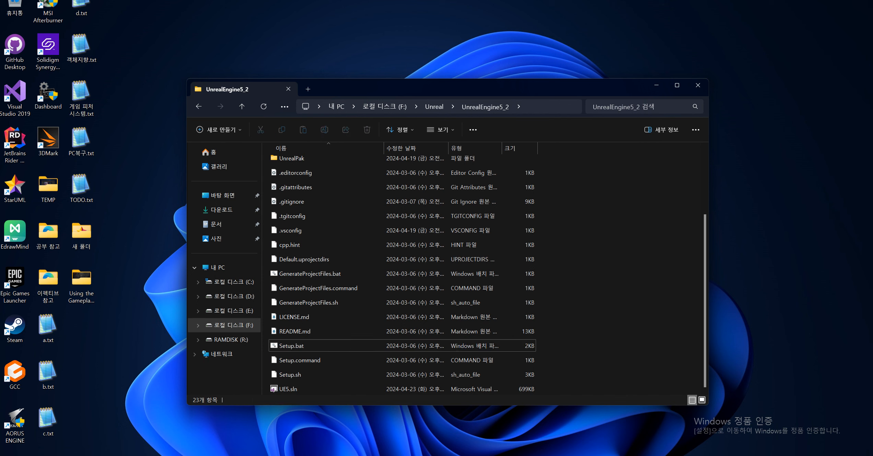
{"action": "key", "text": "ctrl+space"}
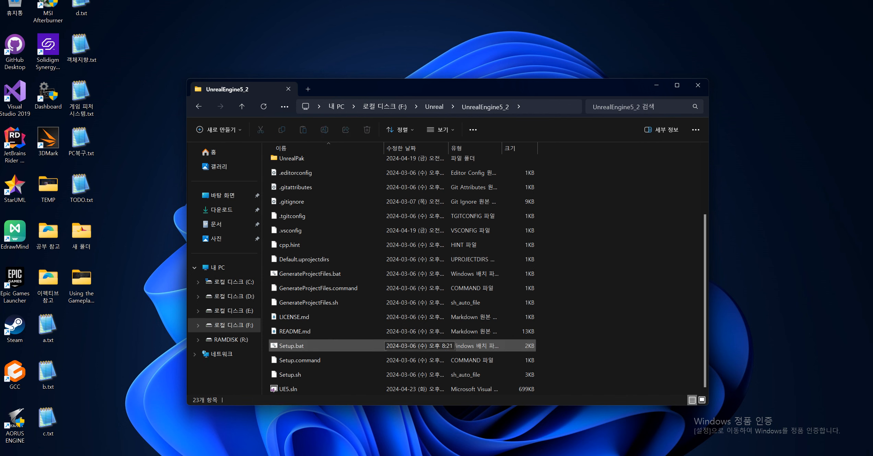
Point out Setup.bat, GenerateProjectFiles.bat, and UE5.sln in the UnrealEngine5_2 folder
{"action": "key", "text": "ctrl+space"}
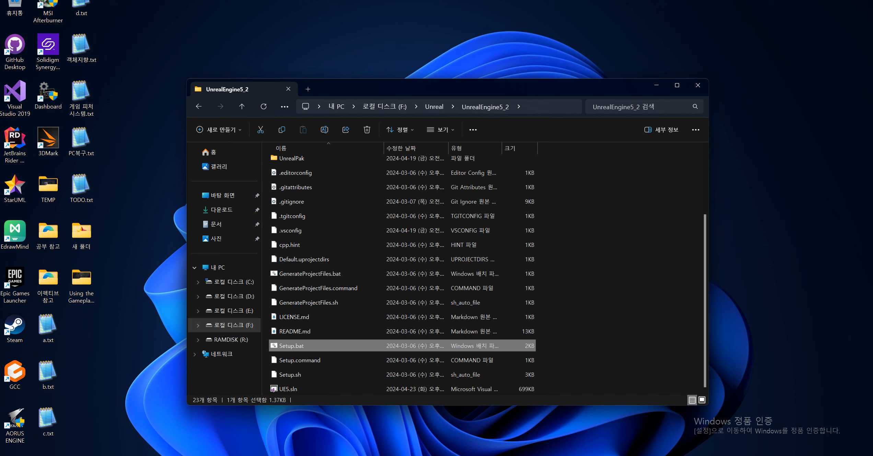
{"action": "key", "text": "ctrl+space"}
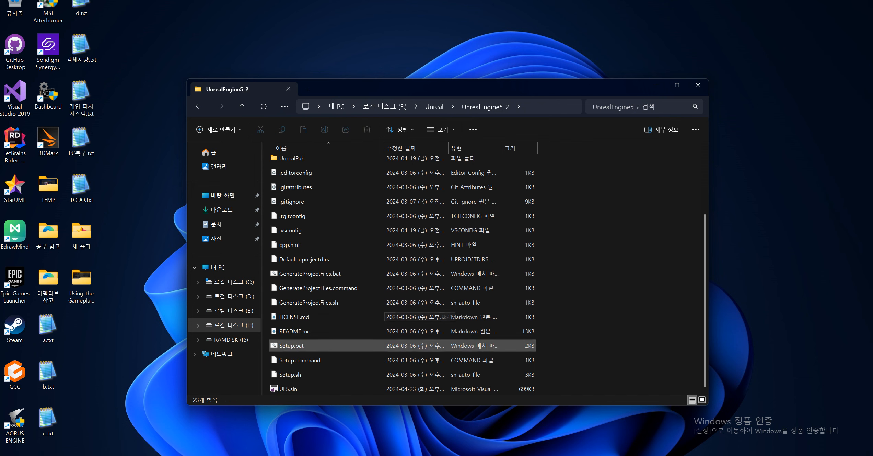
{"action": "left_click", "coordinate": [309, 273]}
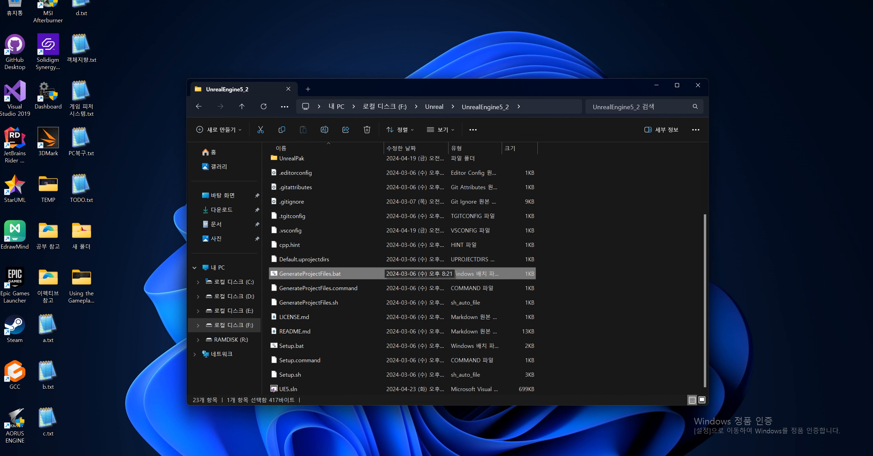
{"action": "scroll", "coordinate": [412, 274], "scroll_direction": "up", "scroll_amount": 2}
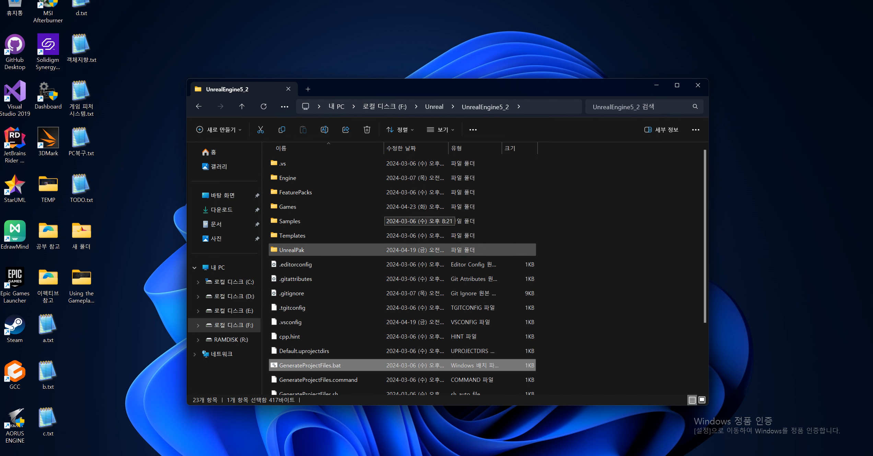
{"action": "scroll", "coordinate": [419, 200], "scroll_direction": "down", "scroll_amount": 1}
{"action": "scroll", "coordinate": [419, 200], "scroll_direction": "down", "scroll_amount": 2}
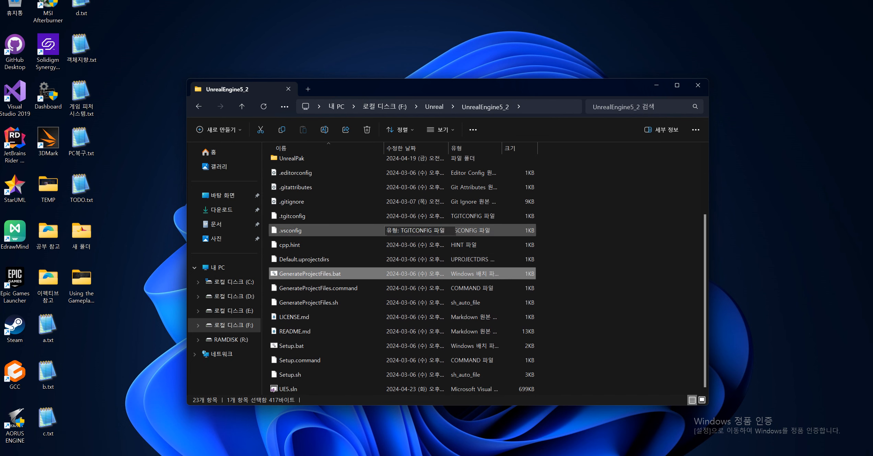
{"action": "left_click", "coordinate": [419, 389]}
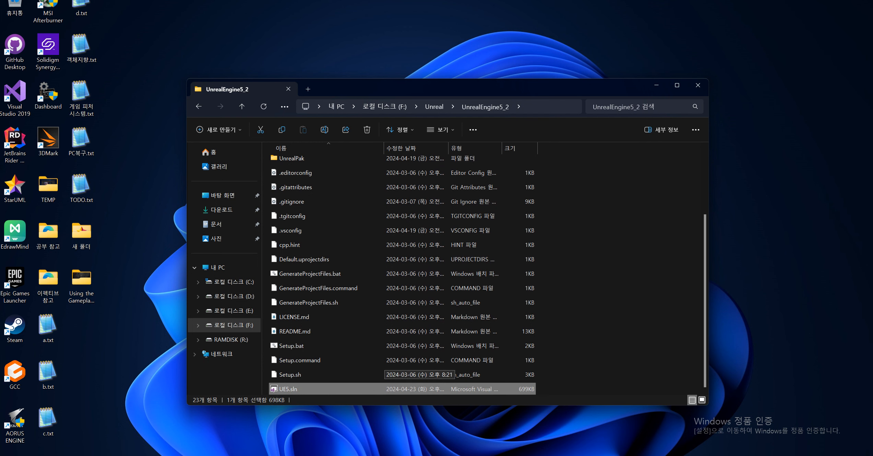
Open the Games folder, point out the DSTest project folder, and return to the UnrealEngine5_2 folder
{"action": "scroll", "coordinate": [476, 335], "scroll_direction": "up", "scroll_amount": 2}
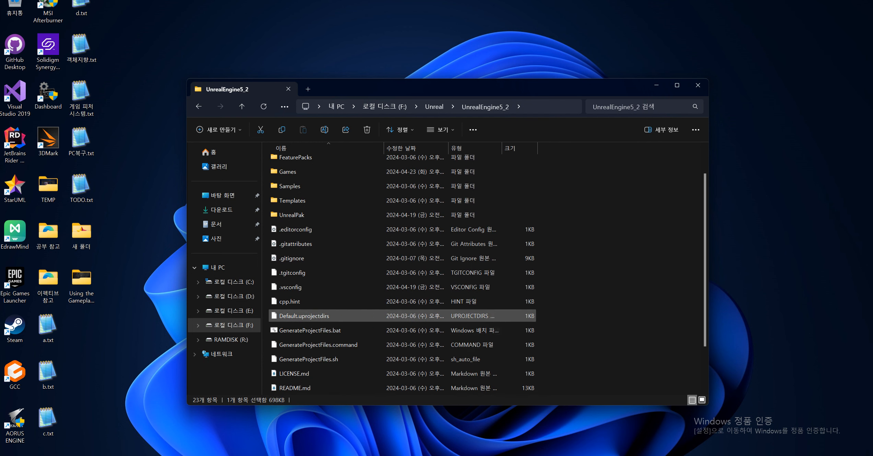
{"action": "scroll", "coordinate": [456, 315], "scroll_direction": "up", "scroll_amount": 1}
{"action": "double_click", "coordinate": [412, 206]}
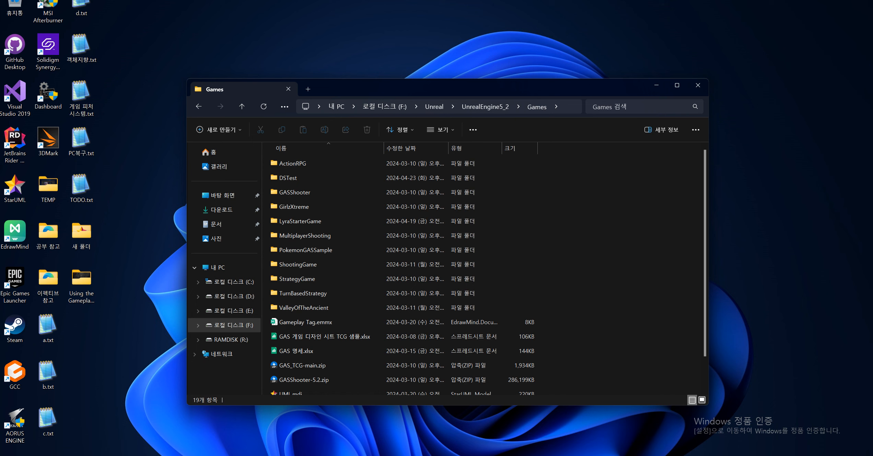
{"action": "left_click", "coordinate": [288, 177]}
{"action": "left_click", "coordinate": [485, 106]}
Open the UE5.sln solution from the UnrealEngine5_2 folder in Visual Studio
{"action": "scroll", "coordinate": [401, 275], "scroll_direction": "down", "scroll_amount": 3}
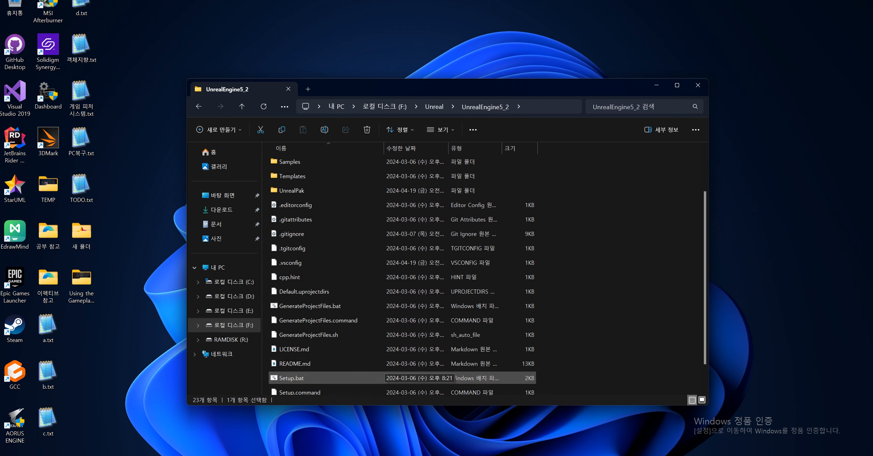
{"action": "left_click", "coordinate": [288, 388]}
{"action": "double_click", "coordinate": [289, 389]}
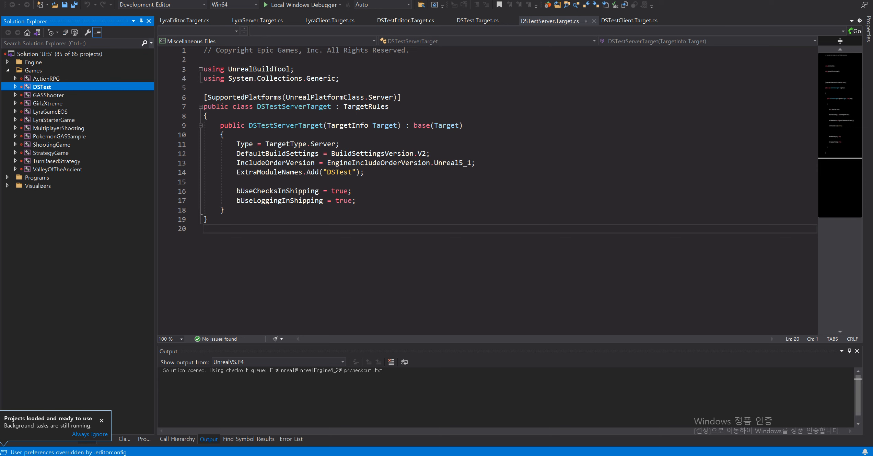
Look through the game projects under Games in the UE5 solution, ending on DSTest
{"action": "left_click", "coordinate": [51, 153]}
{"action": "left_click", "coordinate": [50, 112]}
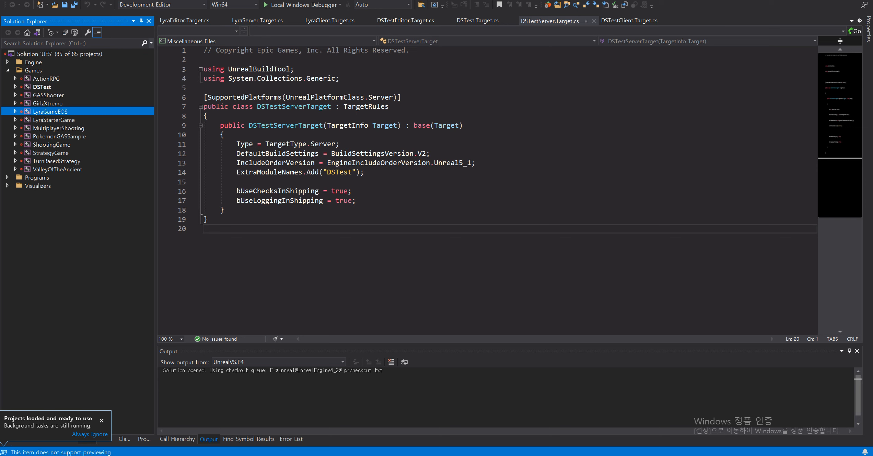
{"action": "left_click", "coordinate": [48, 95]}
{"action": "left_click", "coordinate": [48, 103]}
{"action": "left_click", "coordinate": [46, 79]}
{"action": "left_click", "coordinate": [42, 87]}
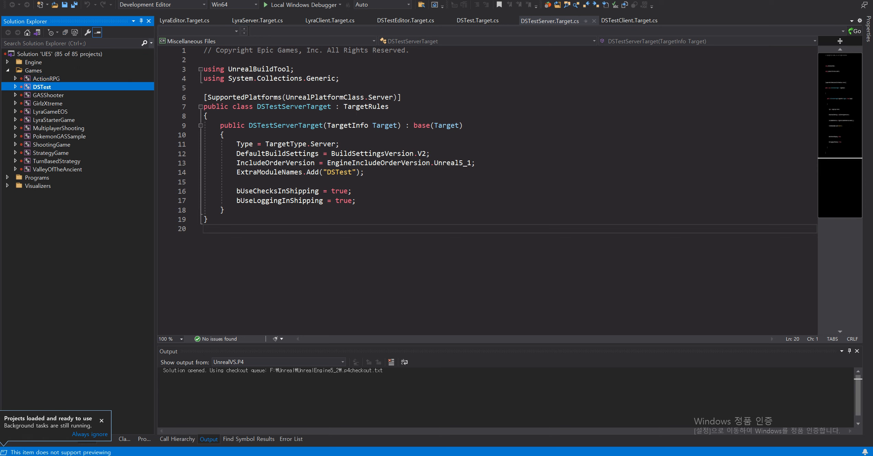
{"action": "left_click", "coordinate": [50, 112]}
{"action": "left_click", "coordinate": [46, 79]}
{"action": "left_click", "coordinate": [58, 128]}
{"action": "left_click", "coordinate": [57, 161]}
{"action": "left_click", "coordinate": [57, 169]}
{"action": "left_click", "coordinate": [54, 120]}
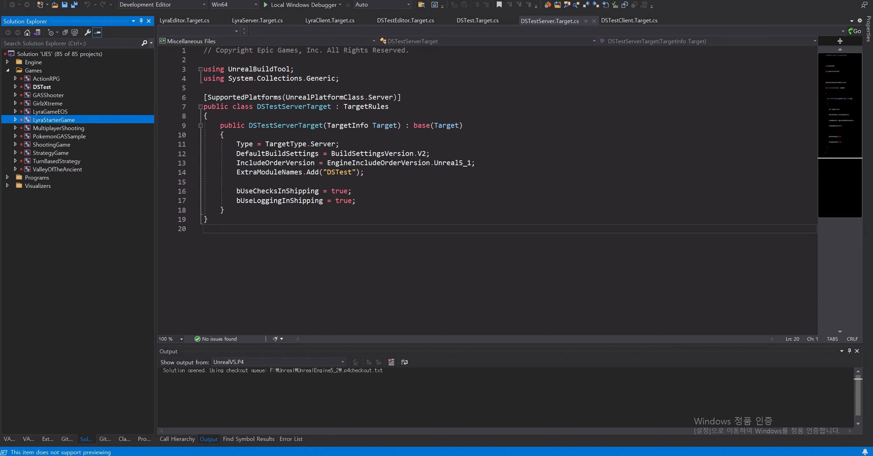
{"action": "left_click", "coordinate": [42, 87]}
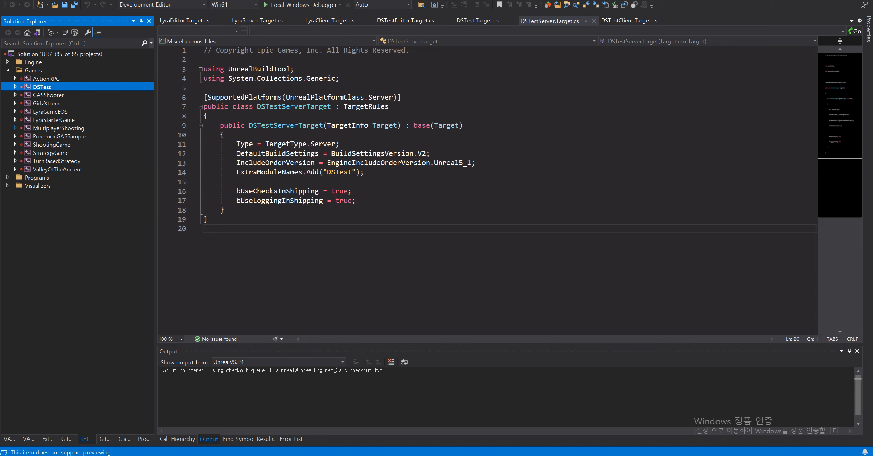
Examine the MultiplayerShooting project's Source folder with its Private and Public subfolders, and collapse the project again
{"action": "left_click", "coordinate": [15, 128]}
{"action": "left_click", "coordinate": [23, 161]}
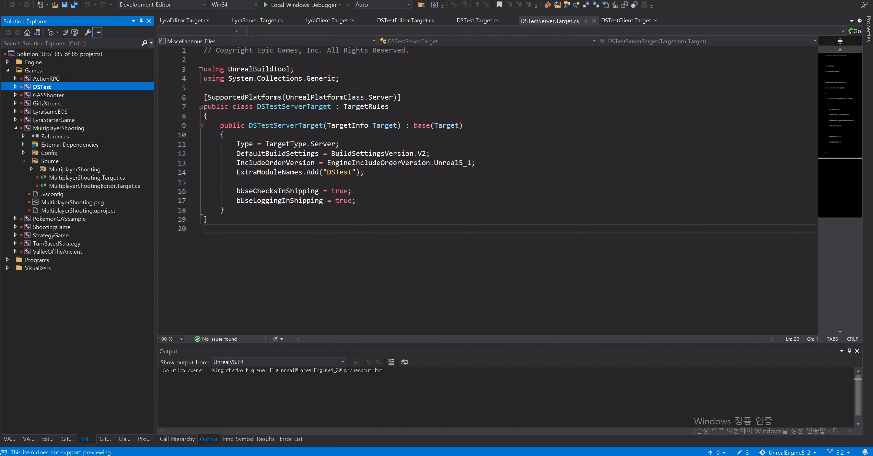
{"action": "left_click", "coordinate": [31, 169]}
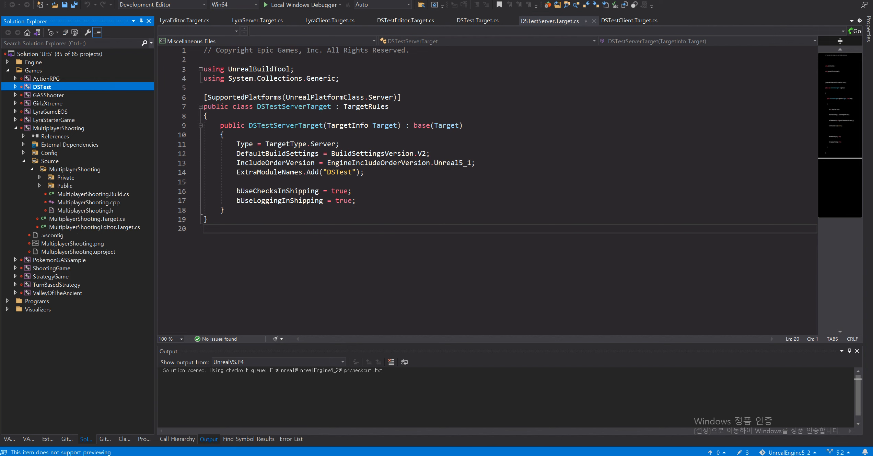
{"action": "left_click", "coordinate": [40, 185]}
{"action": "left_click", "coordinate": [40, 186]}
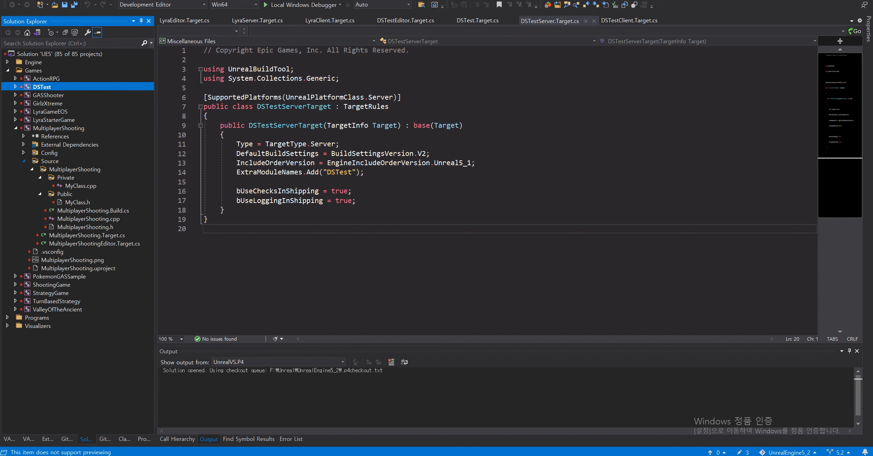
{"action": "left_click", "coordinate": [31, 170]}
{"action": "left_click", "coordinate": [15, 128]}
{"action": "key", "text": "Left"}
{"action": "key", "text": "Left"}
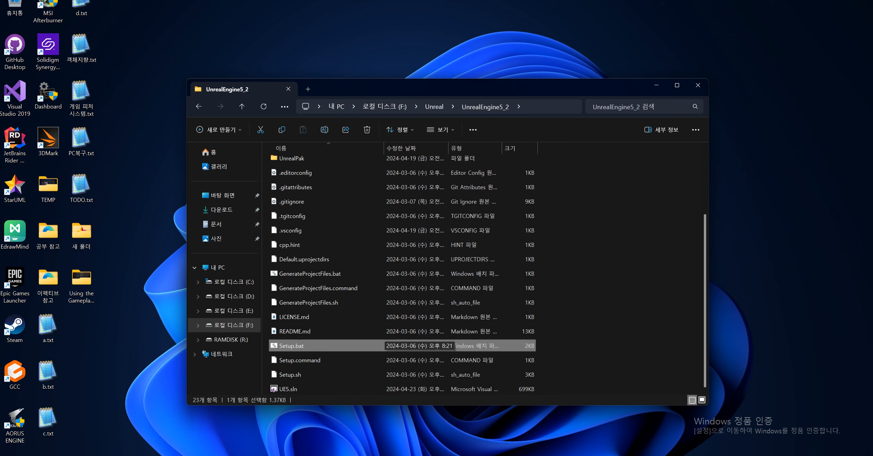
Back in the UnrealEngine5_2 folder, point out GenerateProjectFiles.bat and the UE5.sln file
{"action": "left_click", "coordinate": [310, 274]}
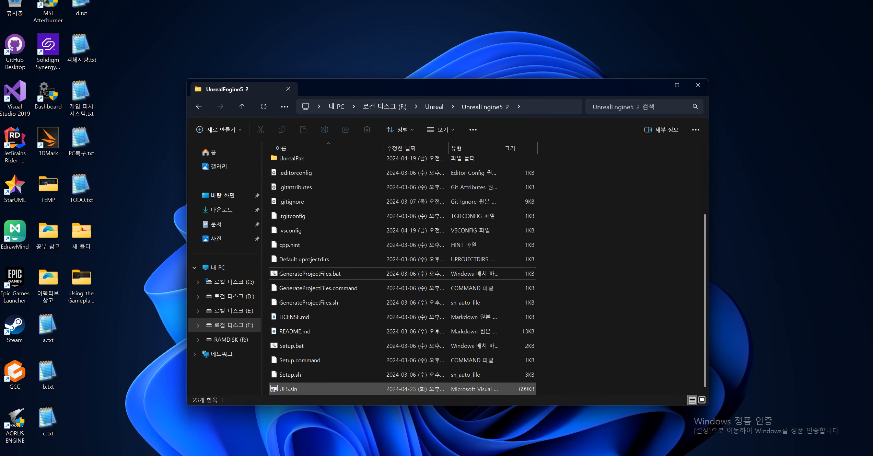
{"action": "left_click", "coordinate": [289, 388]}
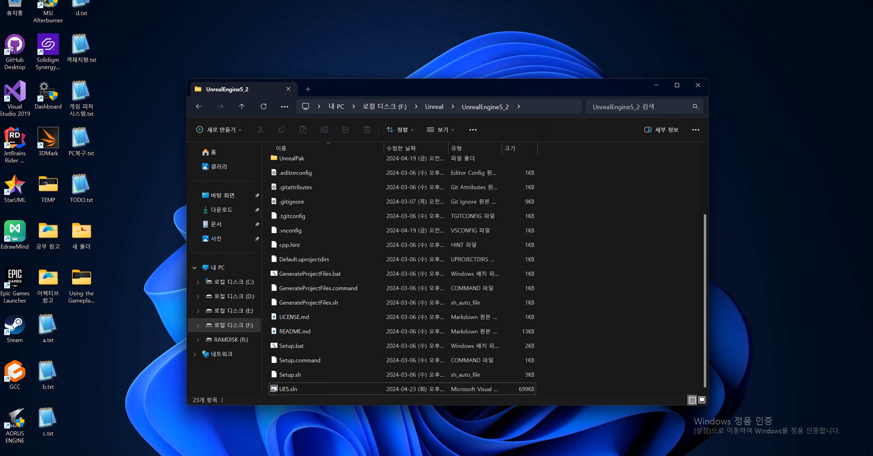
{"action": "left_click", "coordinate": [289, 389]}
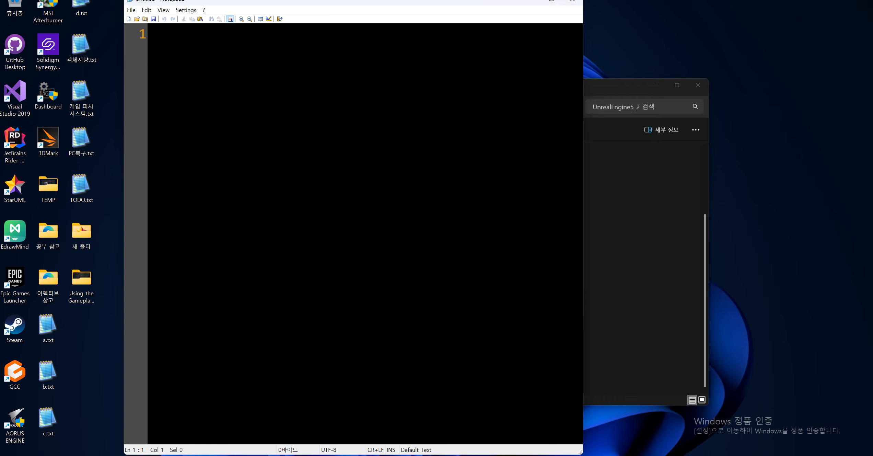
Open Default.uprojectdirs from the UnrealEngine5_2 folder in the empty Notepad2 window and maximize that window
{"action": "left_click_drag", "start_coordinate": [343, 1], "coordinate": [588, 76]}
{"action": "left_click_drag", "start_coordinate": [336, 88], "coordinate": [244, 83]}
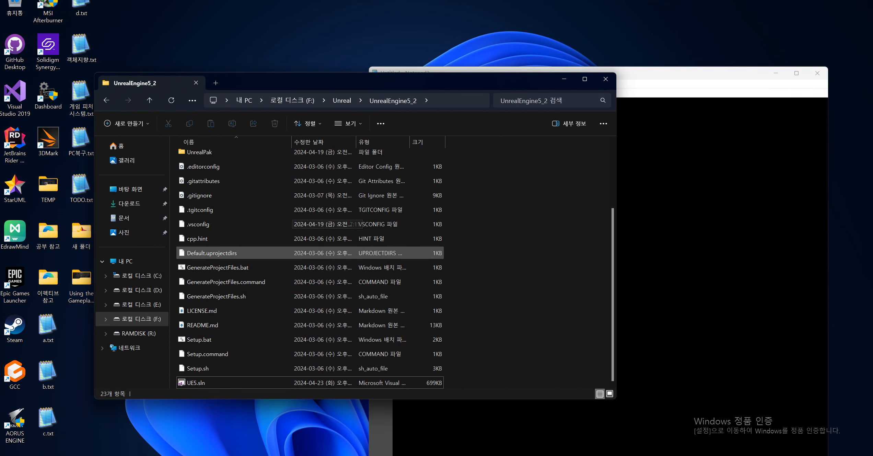
{"action": "left_click", "coordinate": [323, 253]}
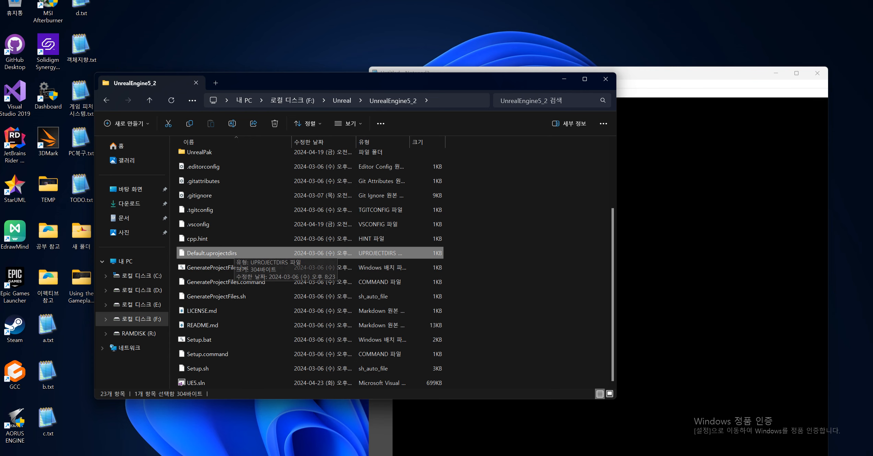
{"action": "left_click_drag", "start_coordinate": [233, 254], "coordinate": [638, 192]}
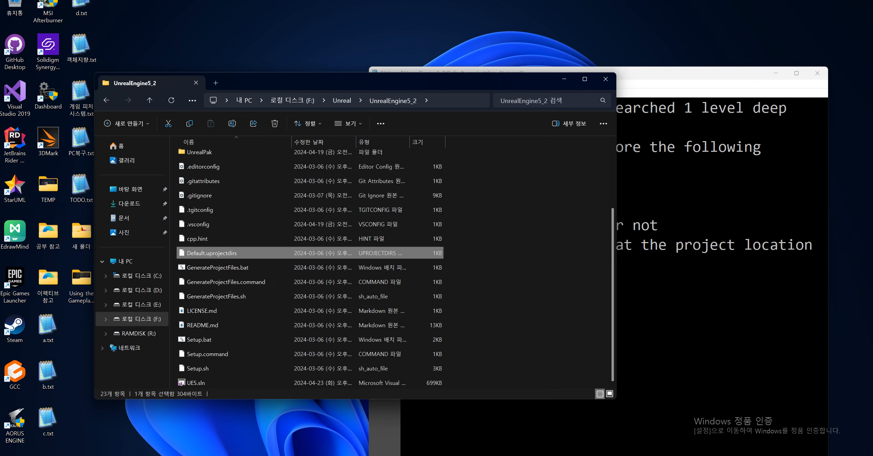
{"action": "double_click", "coordinate": [669, 73]}
Remove the Games/ line from the project directories in Default.uprojectdirs
{"action": "left_click_drag", "start_coordinate": [103, 218], "coordinate": [175, 199]}
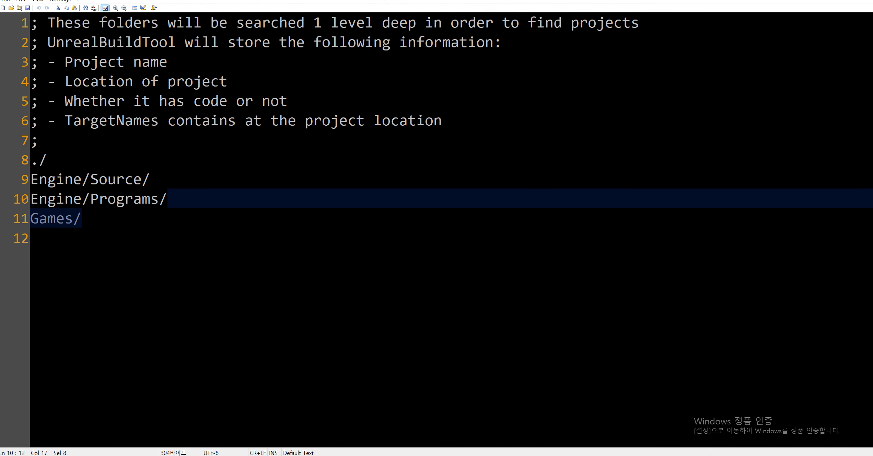
{"action": "key", "text": "Delete"}
{"action": "left_click", "coordinate": [31, 218]}
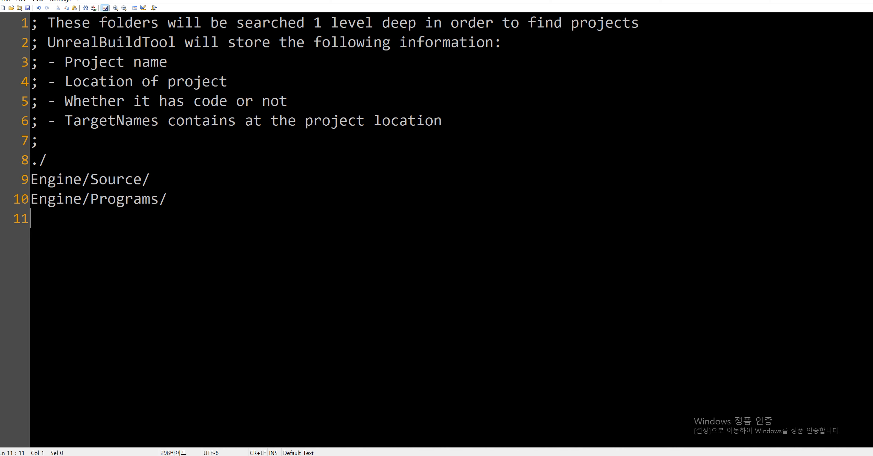
Restore the Notepad2 window, point out GenerateProjectFiles.bat and UE5.sln in the engine folder, and maximize Notepad2 again
{"action": "left_click_drag", "start_coordinate": [436, 0], "coordinate": [642, 84]}
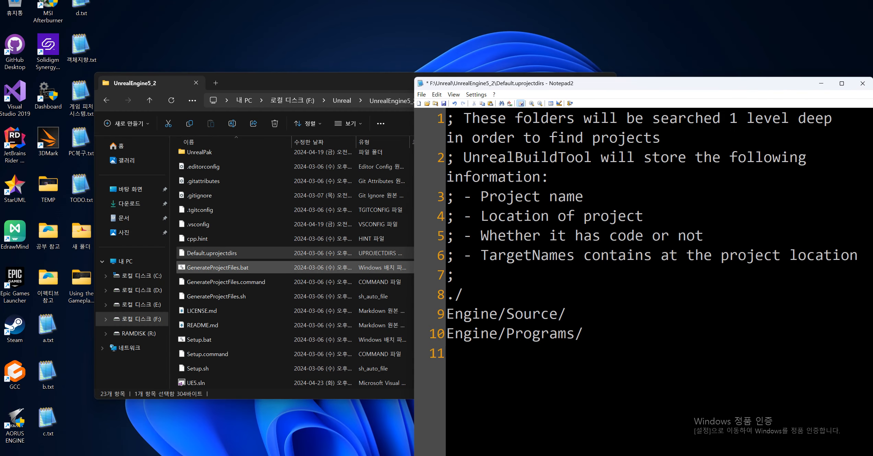
{"action": "left_click", "coordinate": [233, 268]}
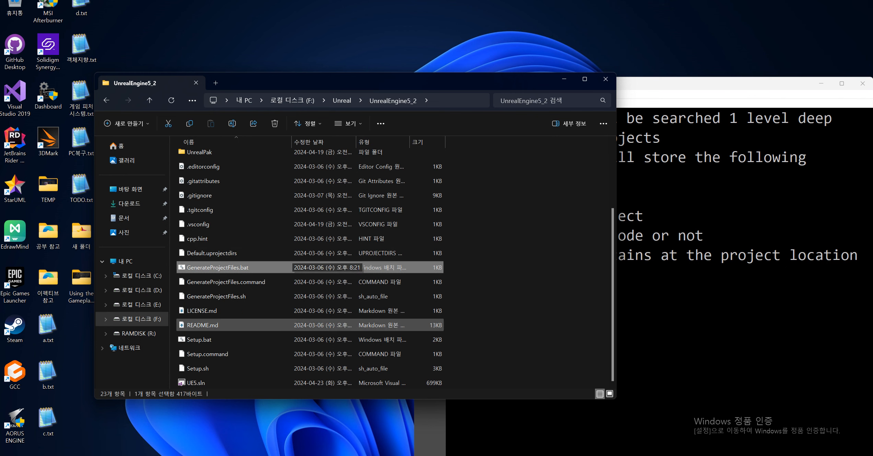
{"action": "left_click", "coordinate": [326, 383]}
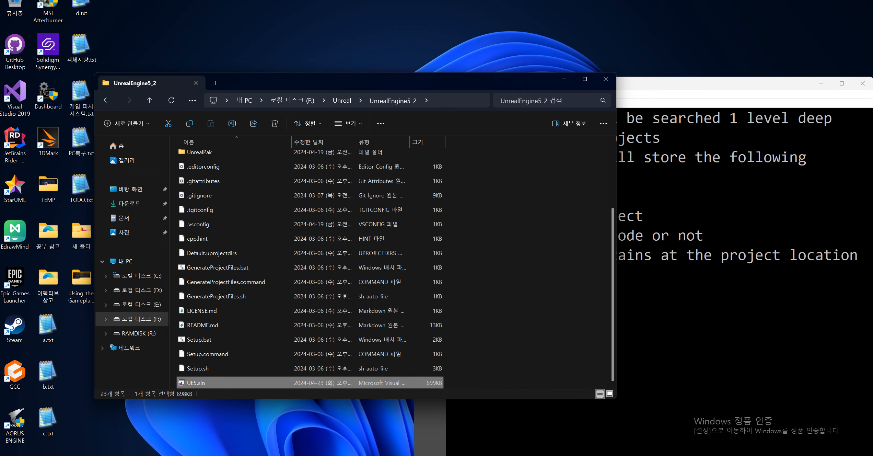
{"action": "left_click_drag", "start_coordinate": [679, 84], "coordinate": [442, 1]}
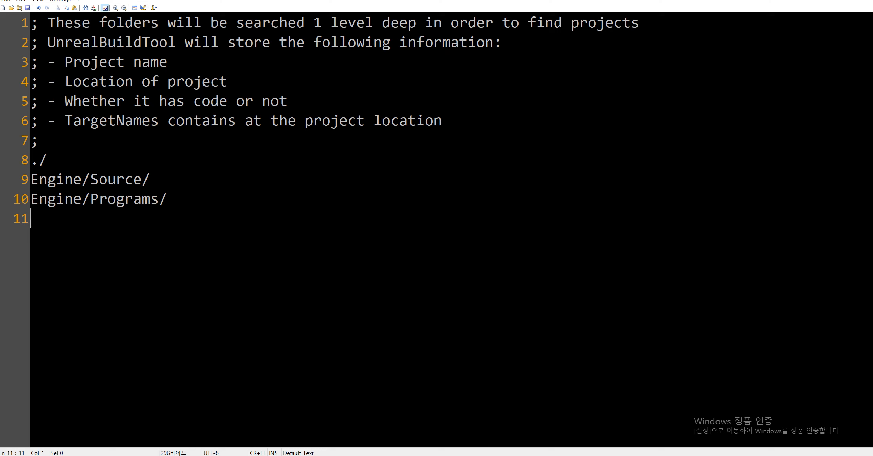
Point out the Engine/Source/ and Engine/Programs/ entries in Default.uprojectdirs and put the cursor on the empty last line
{"action": "left_click", "coordinate": [90, 179]}
{"action": "left_click", "coordinate": [142, 179]}
{"action": "left_click_drag", "start_coordinate": [91, 199], "coordinate": [168, 198]}
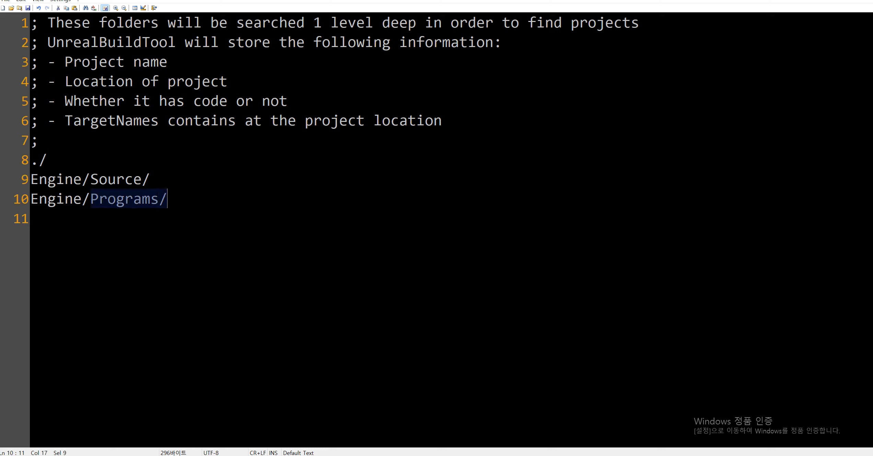
{"action": "left_click", "coordinate": [30, 219]}
Look into the Engine folder and its Source subfolder, go back to UnrealEngine5_2, and bring Default.uprojectdirs back to full screen
{"action": "key", "text": "super+Down"}
{"action": "scroll", "coordinate": [240, 215], "scroll_direction": "up", "scroll_amount": 3}
{"action": "double_click", "coordinate": [206, 171]}
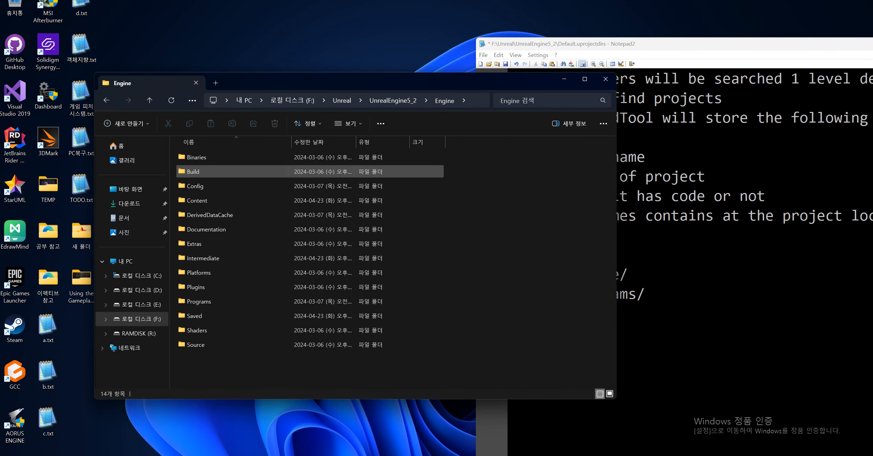
{"action": "double_click", "coordinate": [195, 344]}
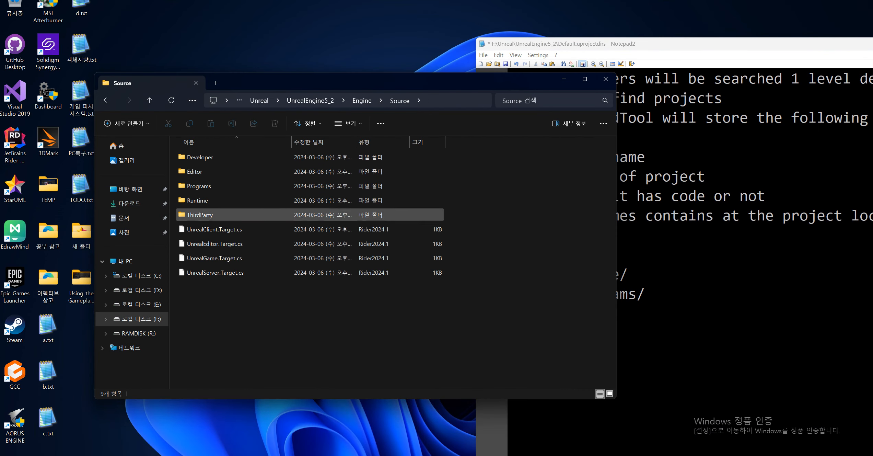
{"action": "left_click", "coordinate": [106, 100]}
{"action": "left_click", "coordinate": [107, 100]}
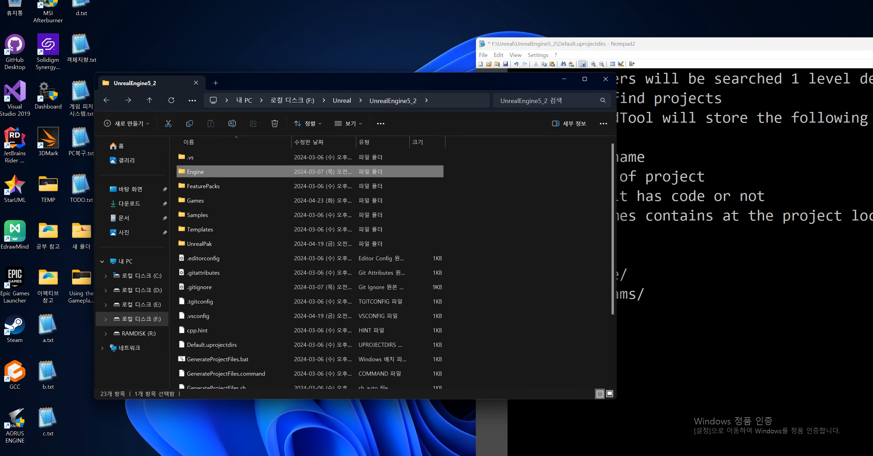
{"action": "left_click_drag", "start_coordinate": [296, 81], "coordinate": [271, 71]}
{"action": "scroll", "coordinate": [291, 187], "scroll_direction": "down", "scroll_amount": 1}
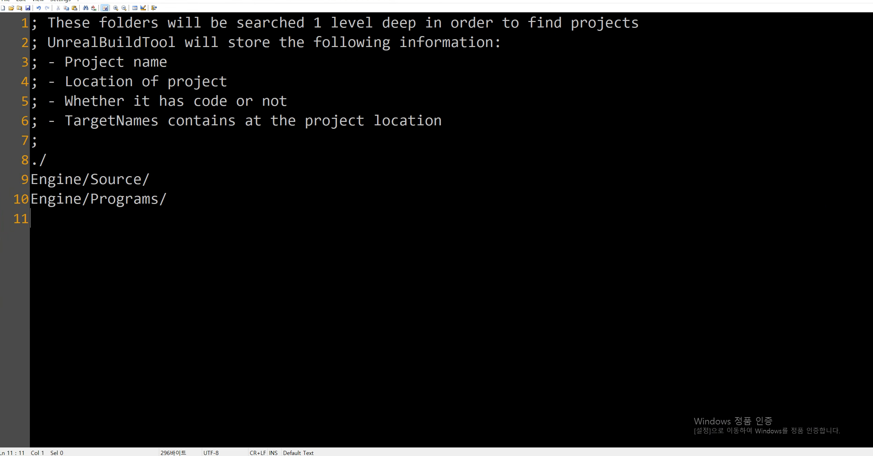
Add the line Games/ below Engine/Programs/ in Default.uprojectdirs and highlight it to point it out
{"action": "type", "text": "Games/"}
{"action": "key", "text": "Return"}
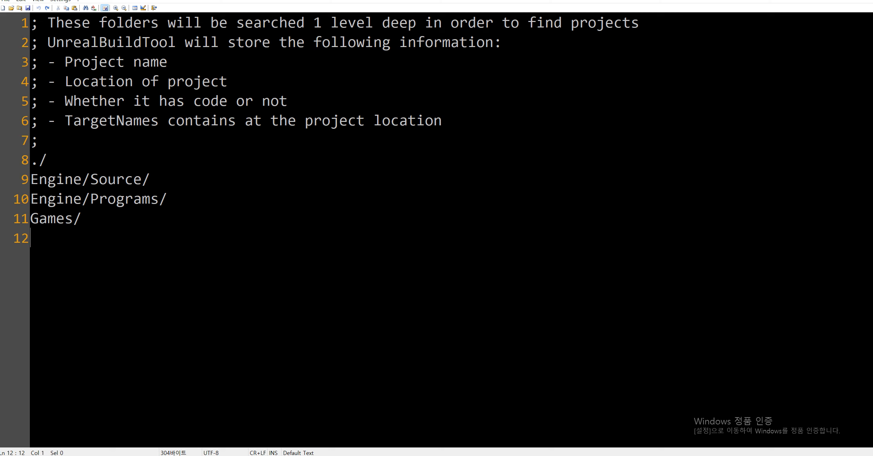
{"action": "left_click", "coordinate": [81, 219]}
{"action": "key", "text": "shift+Home"}
{"action": "key", "text": "End"}
{"action": "key", "text": "shift+Home"}
{"action": "left_click", "coordinate": [31, 238]}
{"action": "left_click", "coordinate": [82, 218]}
{"action": "key", "text": "shift+Home"}
{"action": "left_click", "coordinate": [30, 238]}
{"action": "left_click_drag", "start_coordinate": [82, 218], "coordinate": [31, 218]}
{"action": "left_click", "coordinate": [31, 237]}
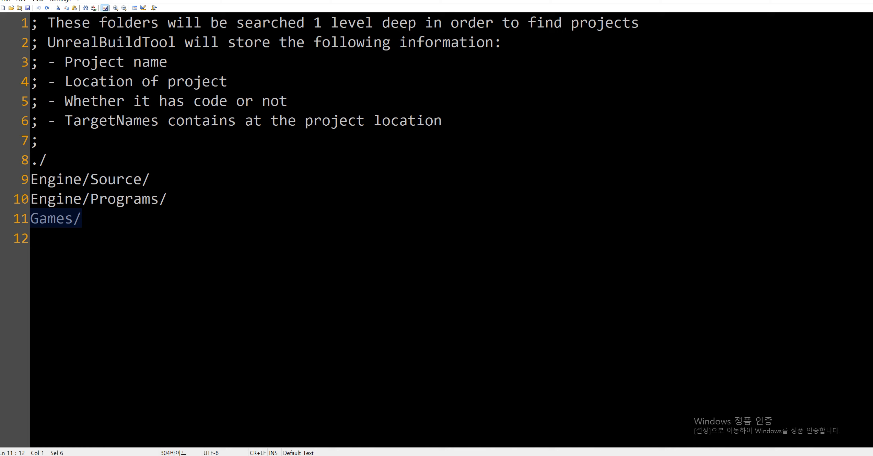
{"action": "left_click", "coordinate": [31, 238]}
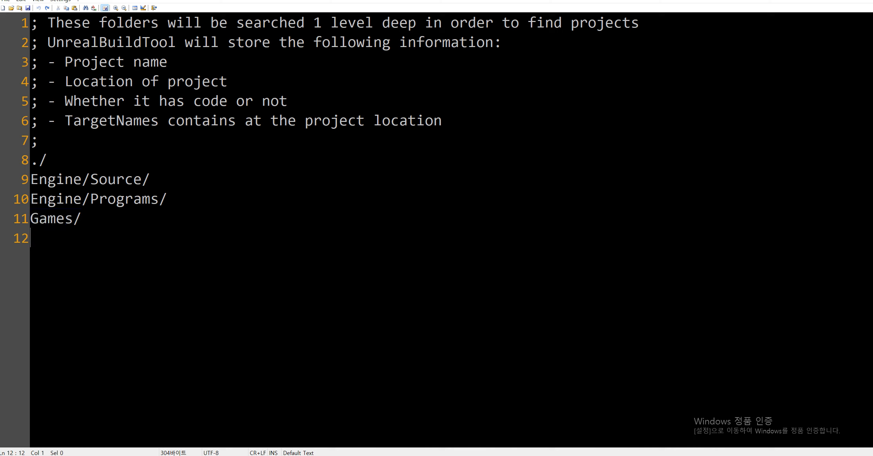
{"action": "left_click_drag", "start_coordinate": [81, 218], "coordinate": [31, 218]}
{"action": "left_click", "coordinate": [31, 238]}
Minimize Notepad2 and point out the Games folder inside UnrealEngine5_2
{"action": "left_click", "coordinate": [844, 0]}
{"action": "left_click", "coordinate": [505, 70]}
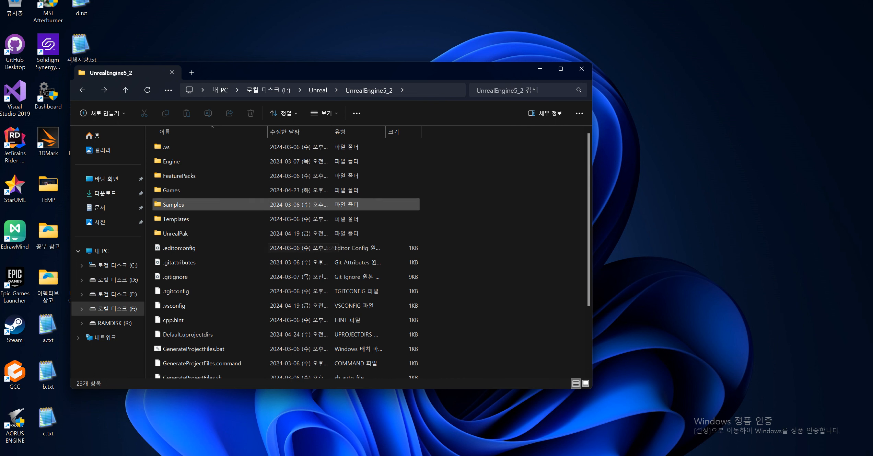
{"action": "left_click", "coordinate": [172, 190]}
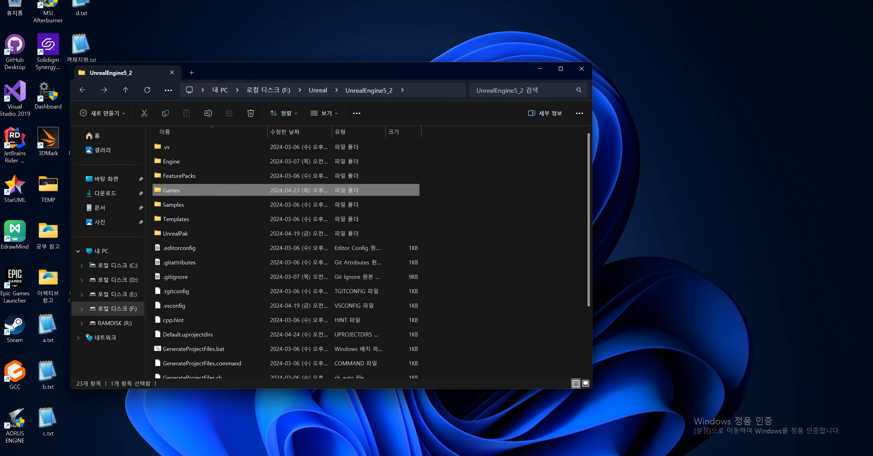
{"action": "left_click", "coordinate": [453, 193]}
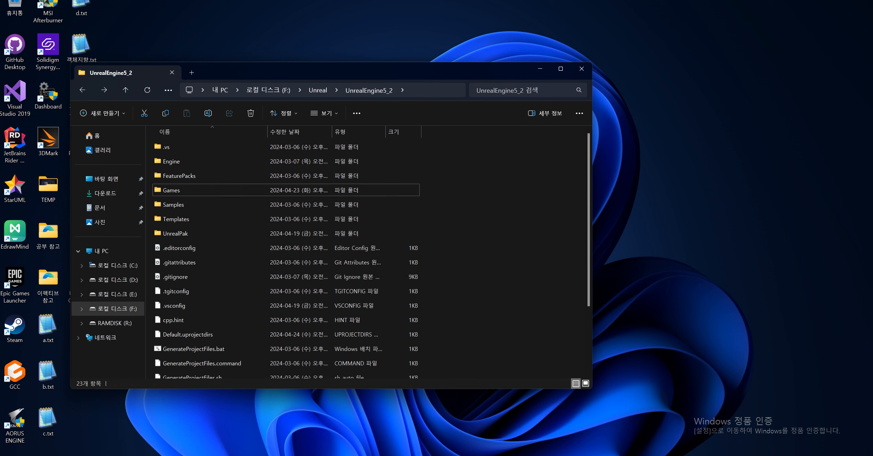
{"action": "left_click", "coordinate": [172, 189]}
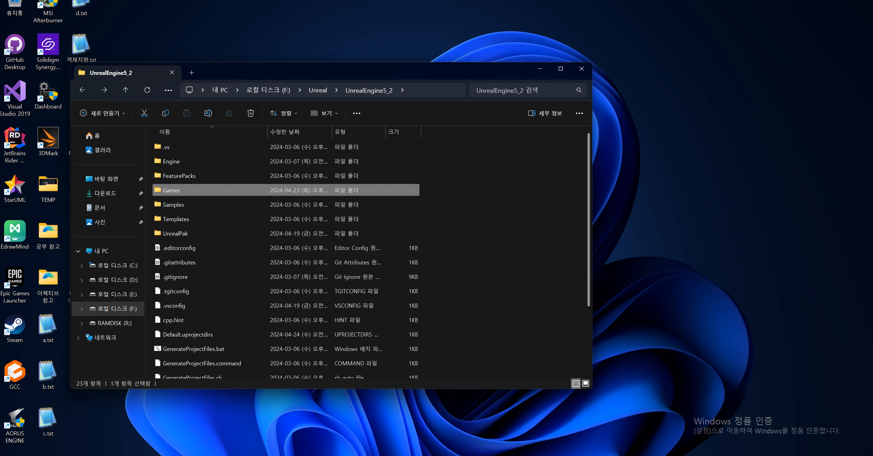
{"action": "left_click", "coordinate": [453, 197]}
Point out GenerateProjectFiles.bat in the engine folder and open UE5.sln in Visual Studio
{"action": "scroll", "coordinate": [454, 206], "scroll_direction": "down", "scroll_amount": 3}
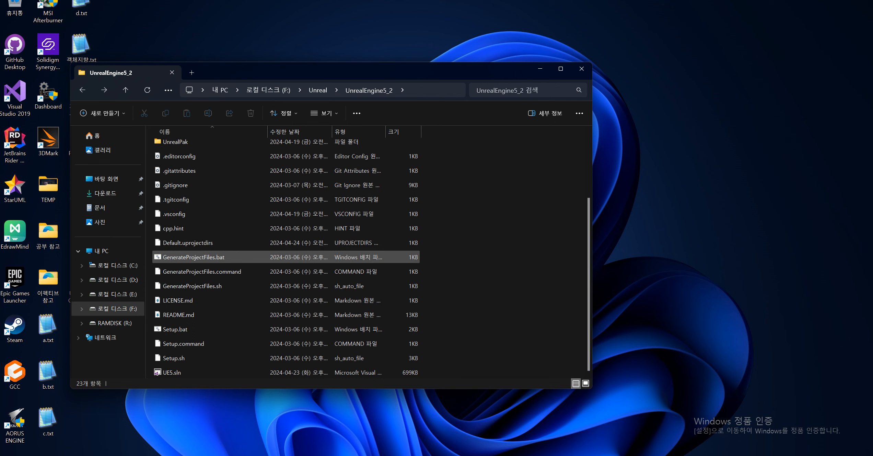
{"action": "left_click", "coordinate": [206, 257]}
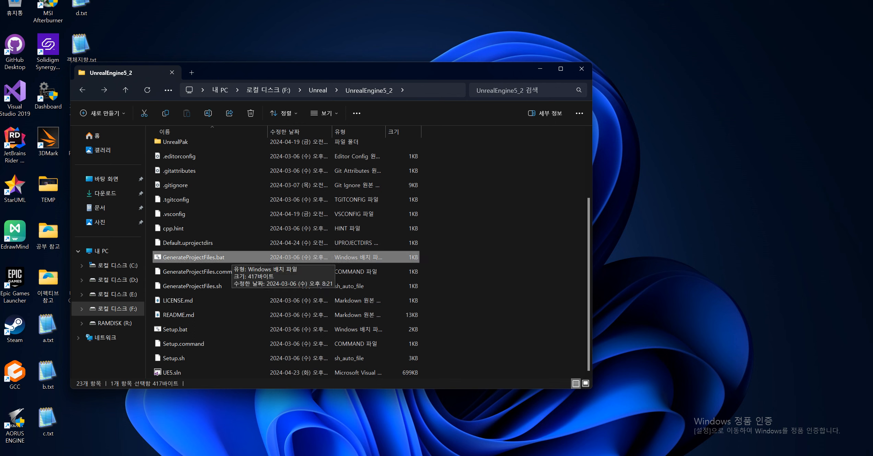
{"action": "left_click", "coordinate": [481, 229]}
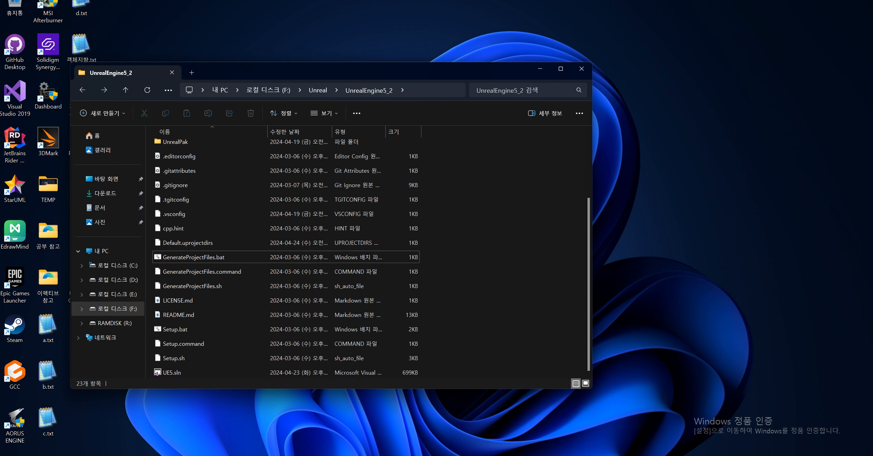
{"action": "left_click", "coordinate": [172, 373]}
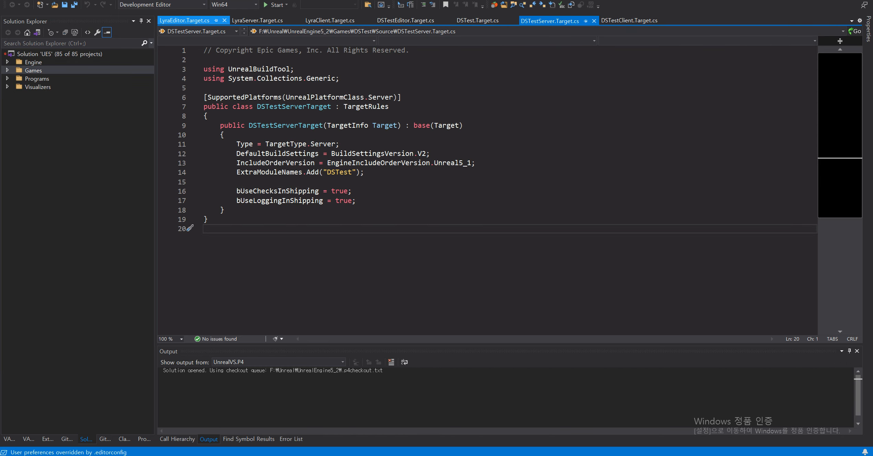
Close all open documents, collapse the Games folder and expand the Engine folder in the solution
{"action": "right_click", "coordinate": [195, 20]}
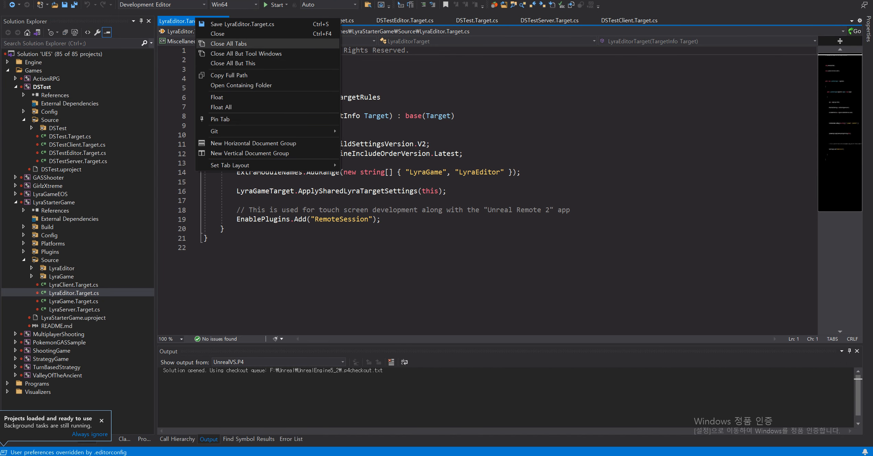
{"action": "left_click", "coordinate": [223, 44]}
{"action": "left_click", "coordinate": [7, 70]}
{"action": "left_click", "coordinate": [8, 63]}
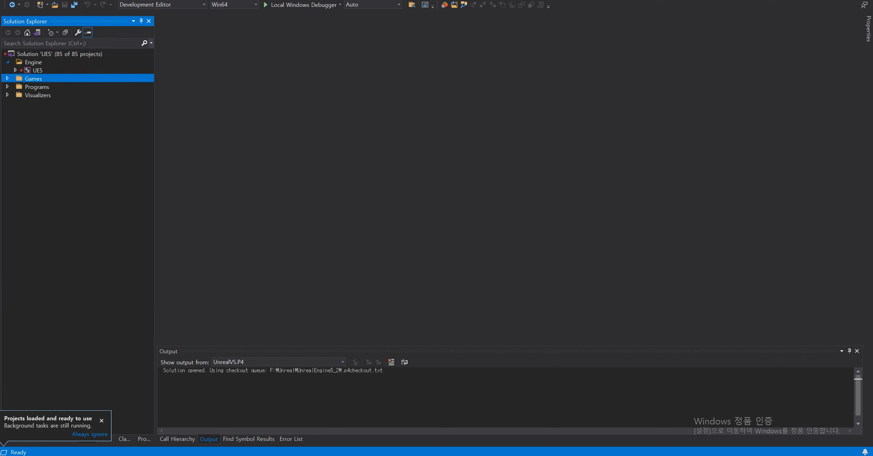
Set the UE5 project under Engine as the startup project
{"action": "left_click", "coordinate": [57, 70]}
{"action": "right_click", "coordinate": [57, 68]}
{"action": "key", "text": "Escape"}
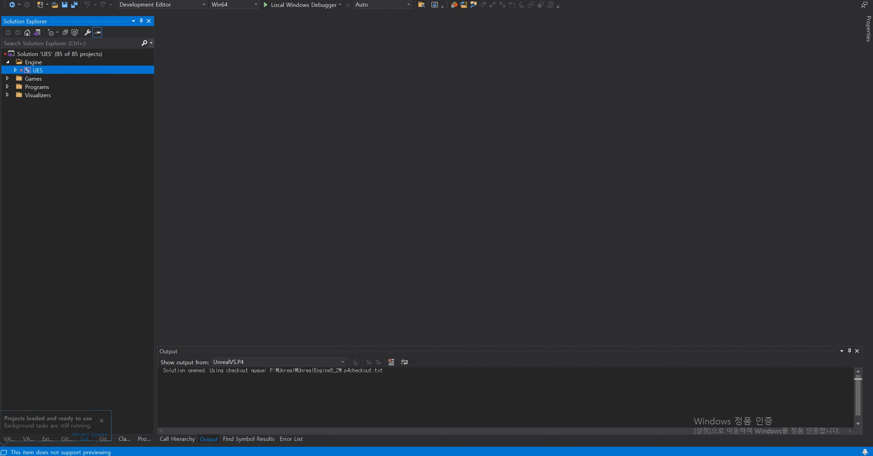
{"action": "right_click", "coordinate": [79, 69]}
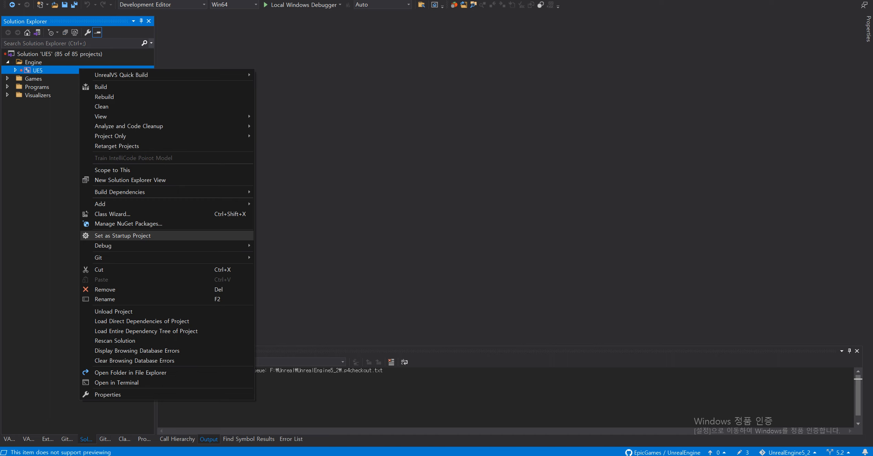
{"action": "left_click", "coordinate": [122, 235]}
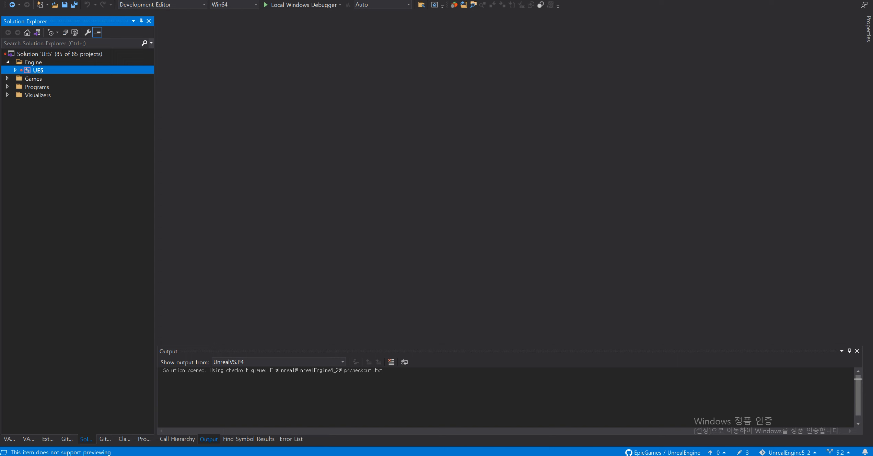
Show where the Build UE5 command and the UE5 project's own Build command are found, without starting a build
{"action": "left_click", "coordinate": [122, 0]}
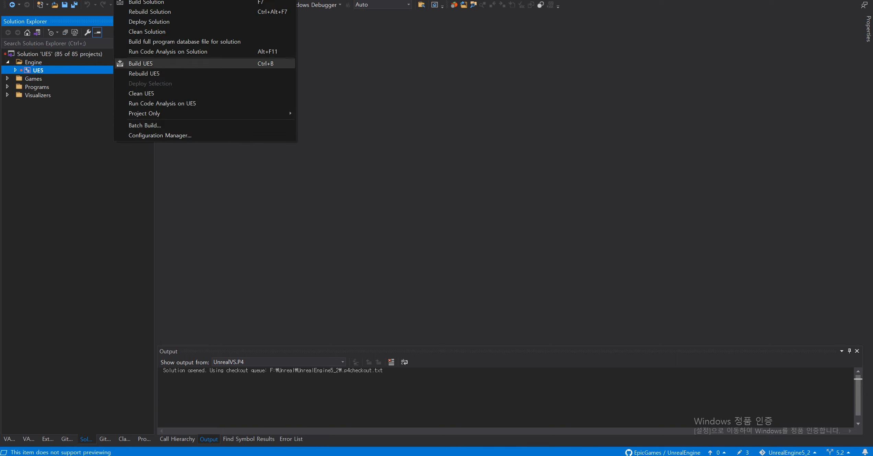
{"action": "left_click", "coordinate": [145, 64]}
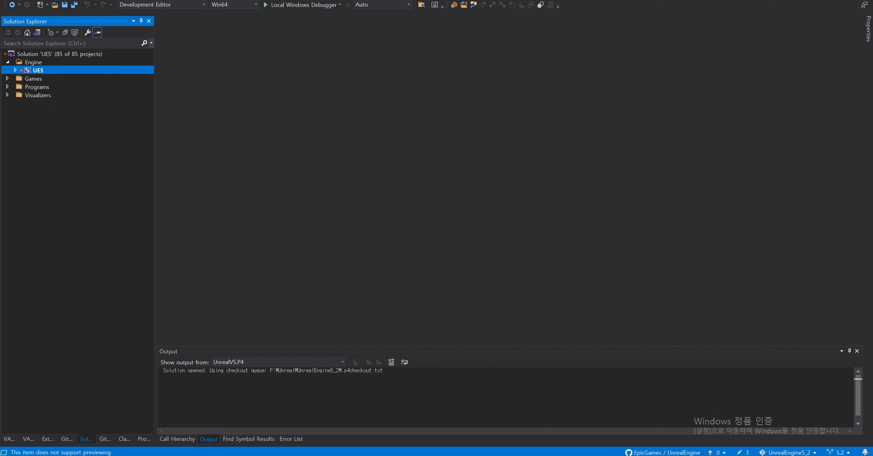
{"action": "right_click", "coordinate": [101, 71]}
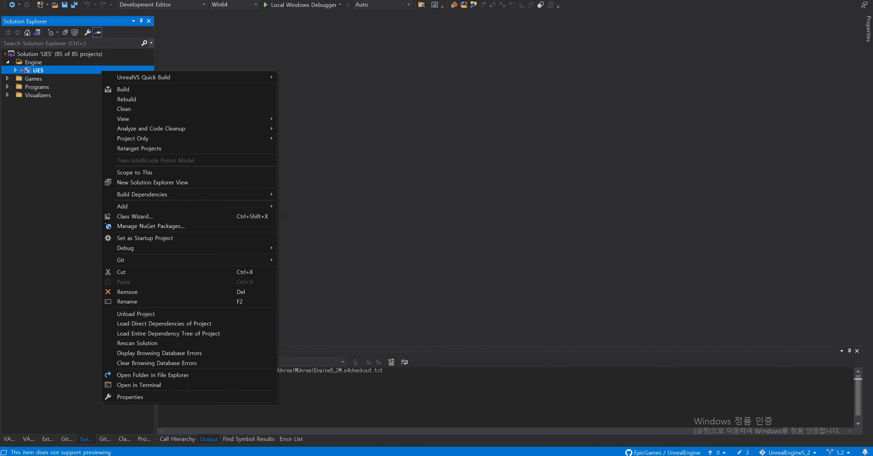
{"action": "key", "text": "Escape"}
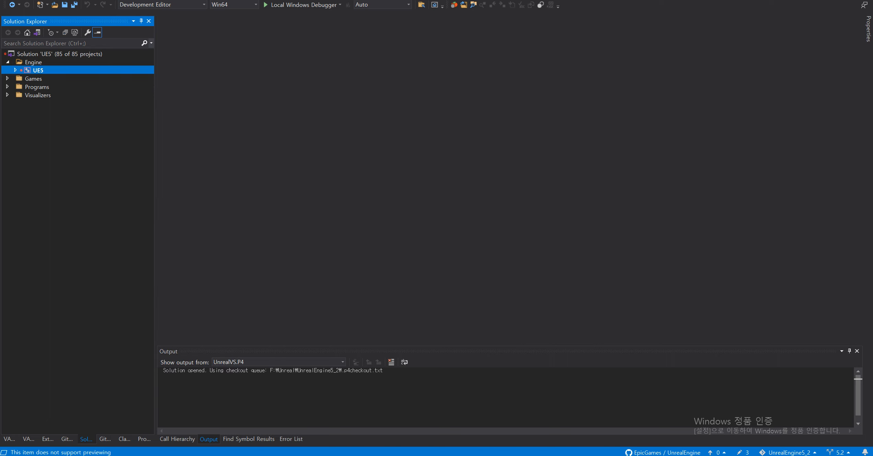
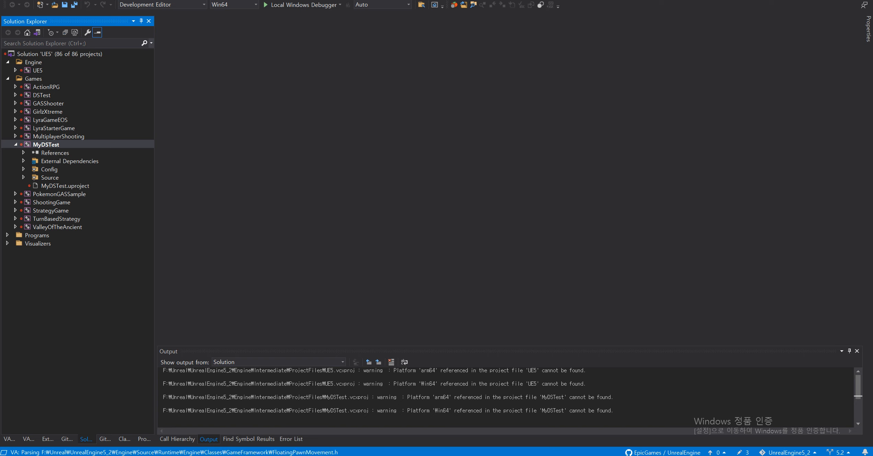
{"action": "key", "text": "alt+Tab"}
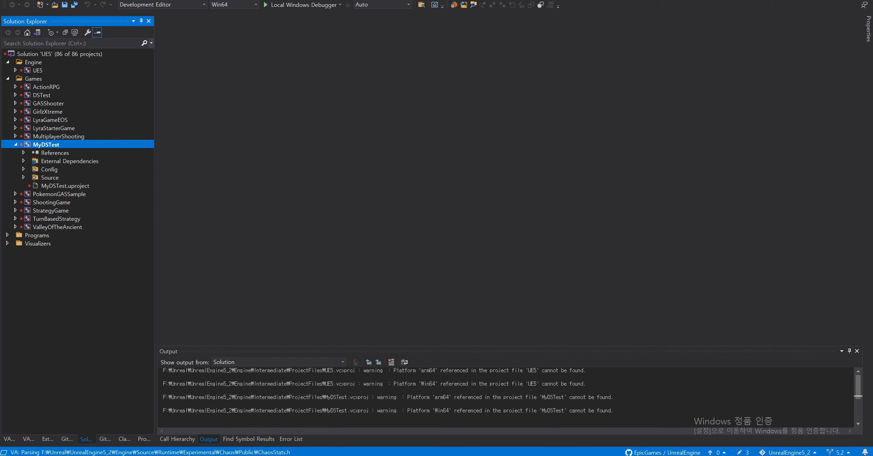
{"action": "key", "text": "alt+Tab"}
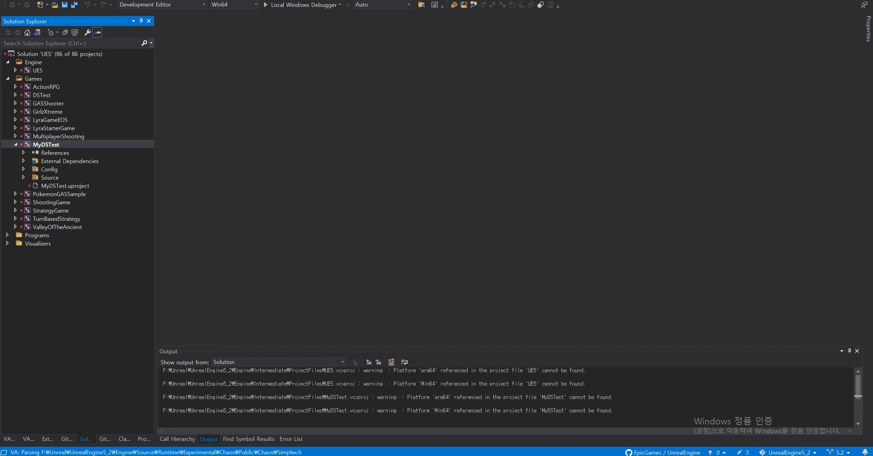
{"action": "key", "text": "alt+Tab"}
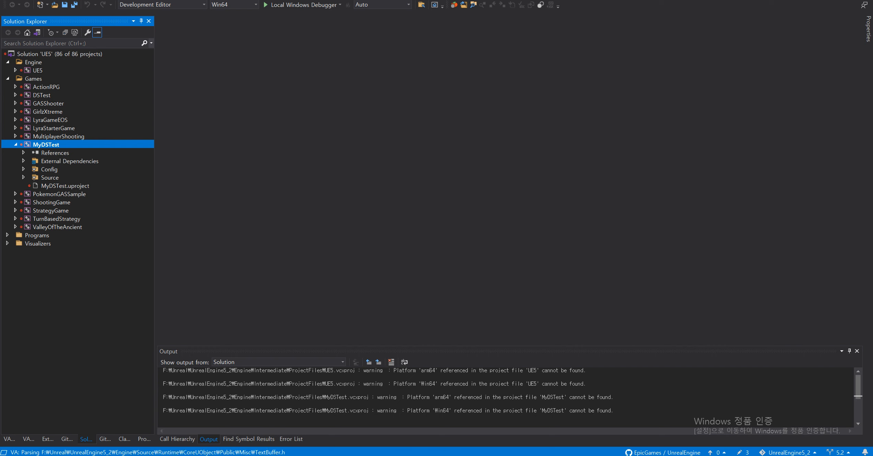
Build the MyDSTest project with the Development Editor configuration for Win64
{"action": "key", "text": "ctrl+b"}
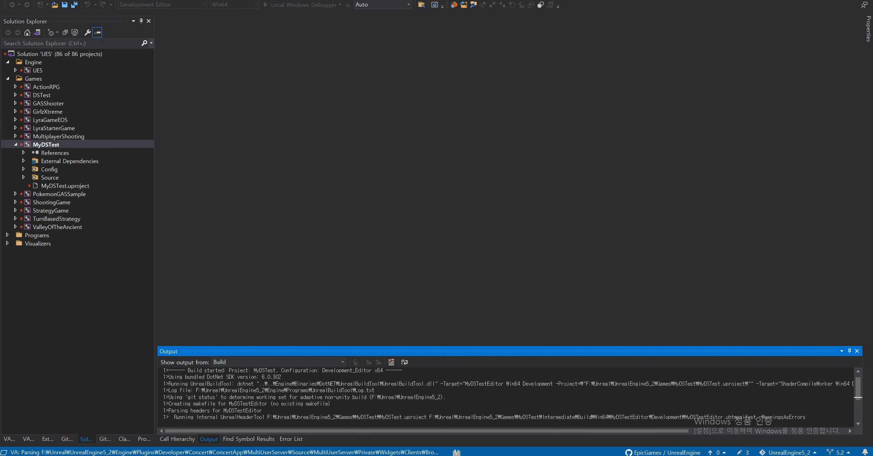
{"action": "key", "text": "ctrl+alt+l"}
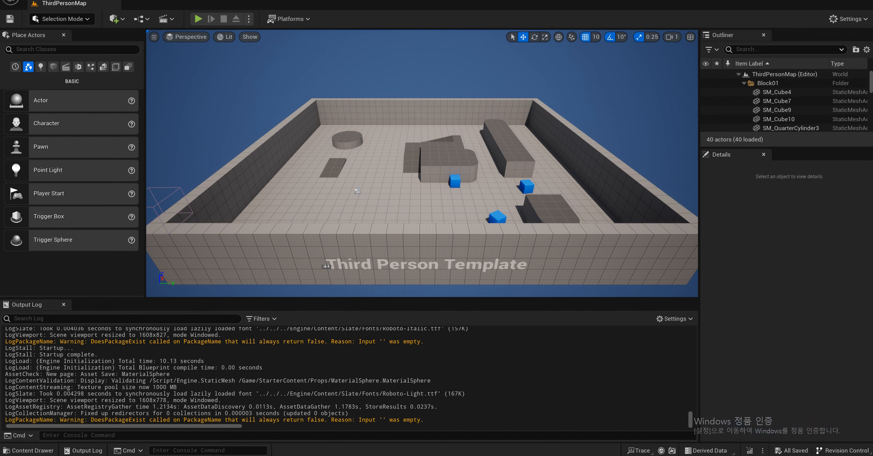
Check the Load Layout options for the level editor and open the Editor Preferences
{"action": "left_click", "coordinate": [73, 0]}
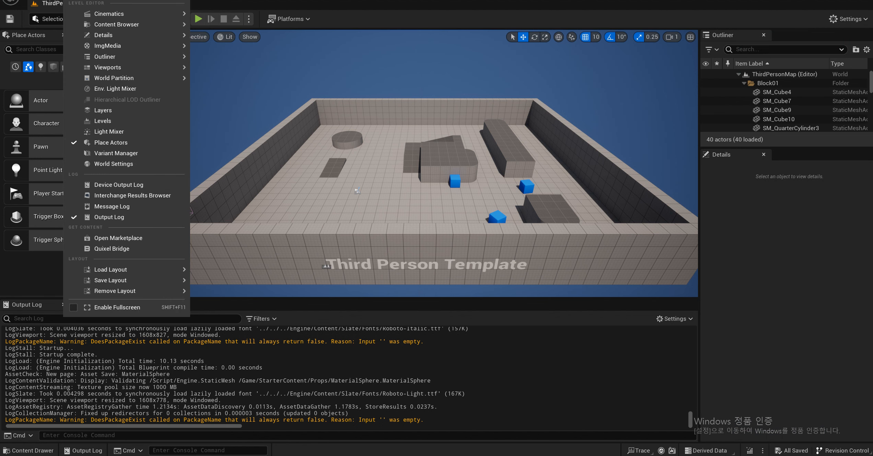
{"action": "mouse_move", "coordinate": [137, 280]}
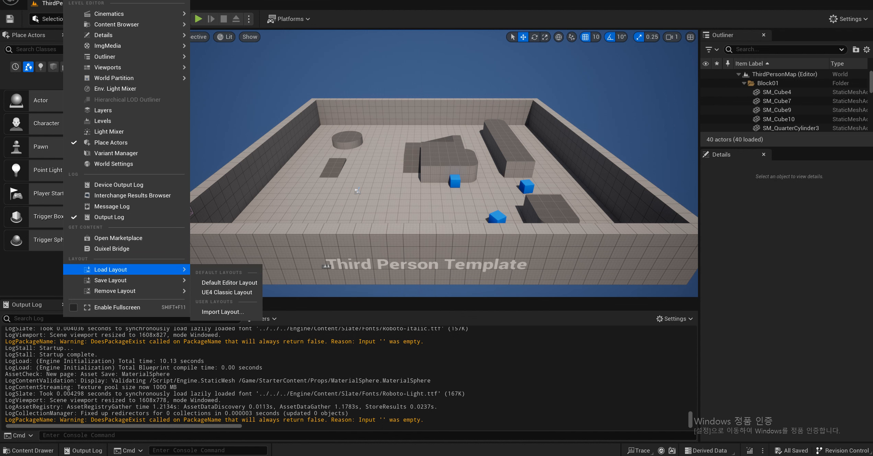
{"action": "key", "text": "Escape"}
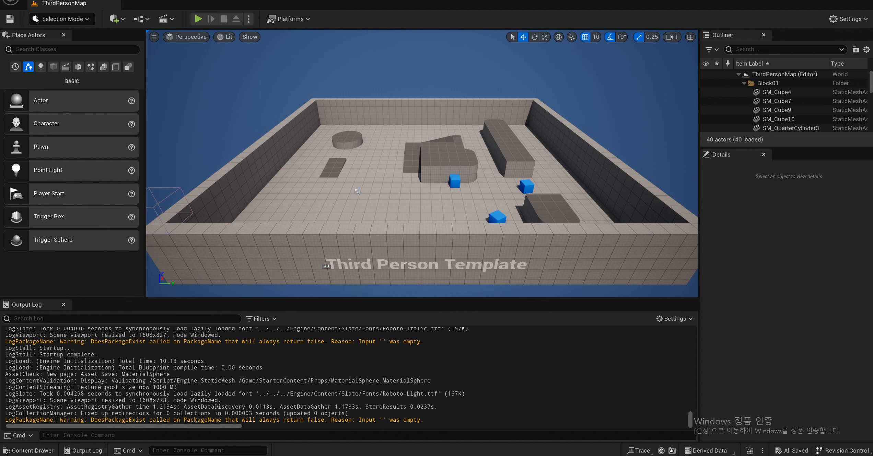
{"action": "key", "text": "alt+e"}
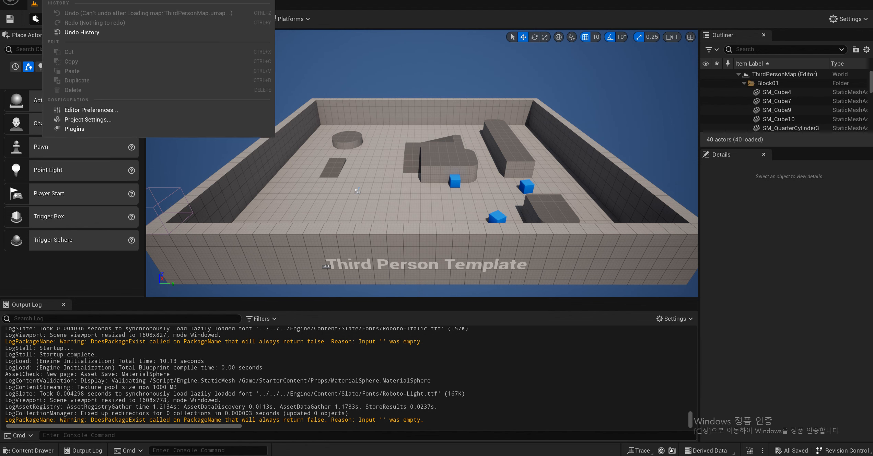
{"action": "left_click", "coordinate": [165, 110]}
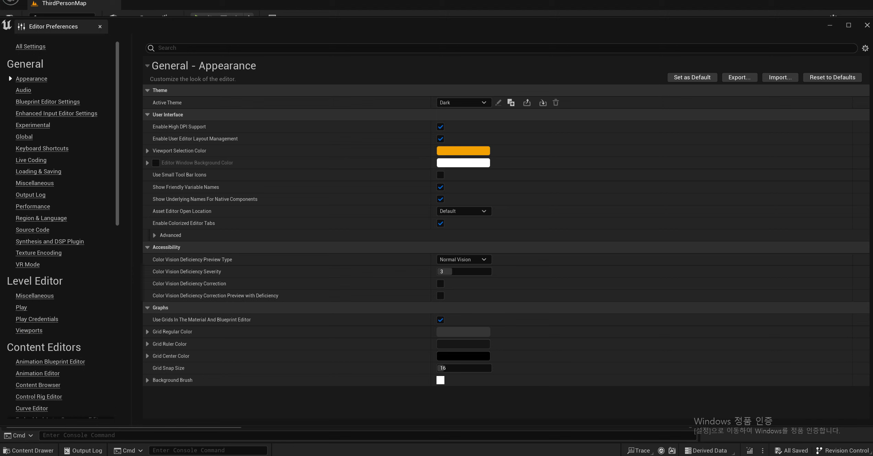
Load the UE4 Classic Layout and show the Output Log beside the Content Browser
{"action": "key", "text": "alt+w"}
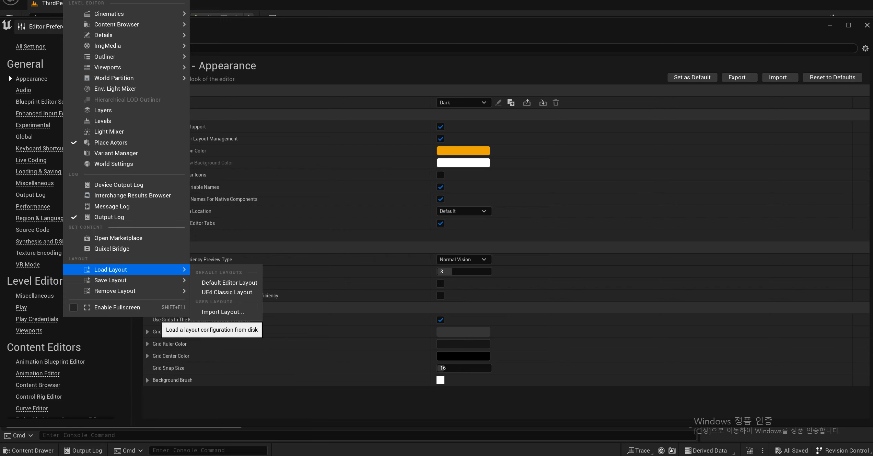
{"action": "left_click", "coordinate": [227, 292]}
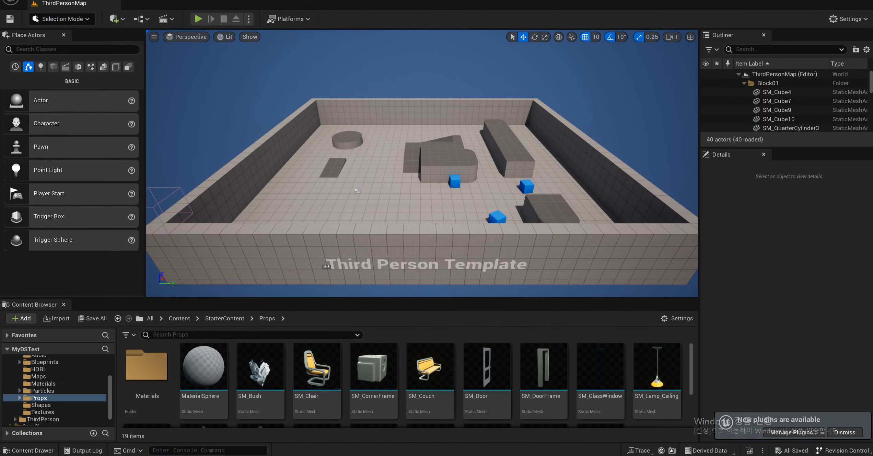
{"action": "left_click", "coordinate": [73, 0]}
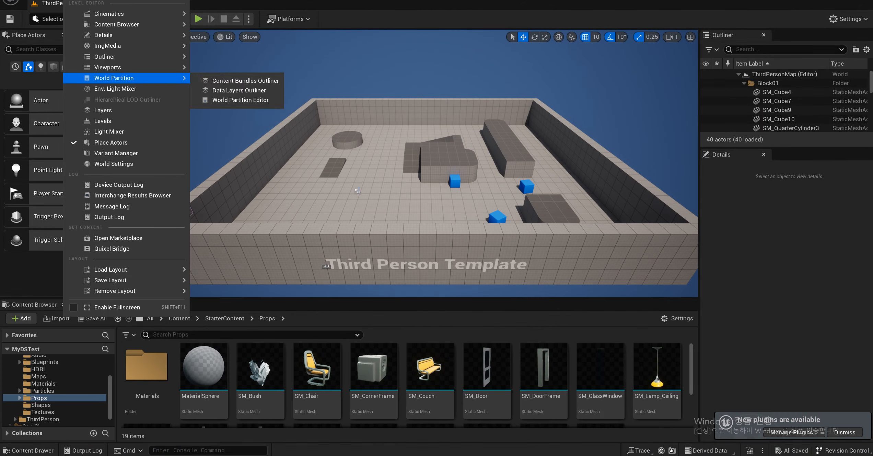
{"action": "left_click", "coordinate": [110, 217]}
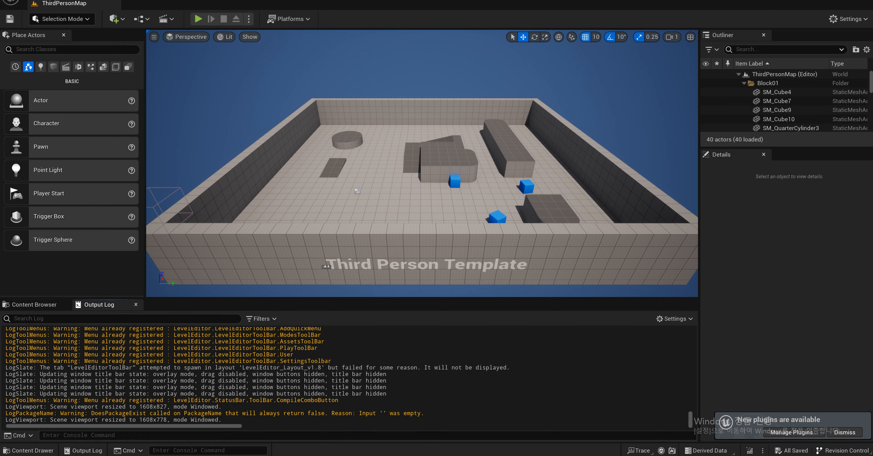
Show the StarterContent folder in the Content Browser
{"action": "left_click", "coordinate": [34, 304]}
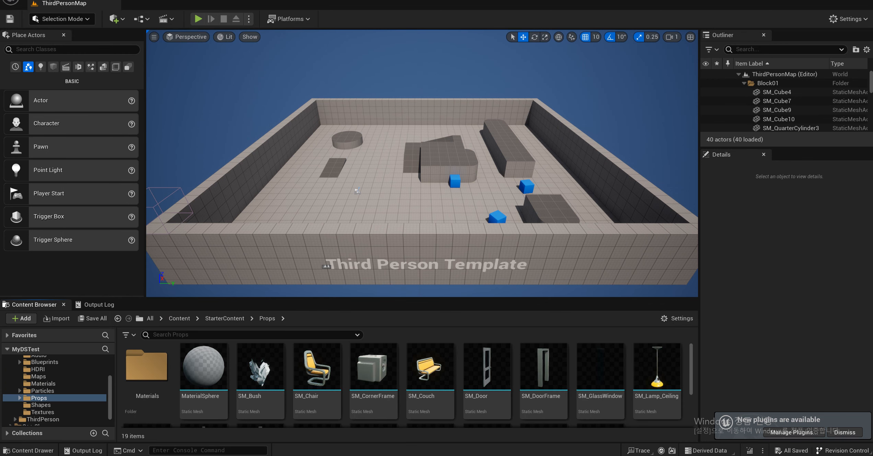
{"action": "scroll", "coordinate": [69, 396], "scroll_direction": "up", "scroll_amount": 4}
{"action": "left_click", "coordinate": [15, 389]}
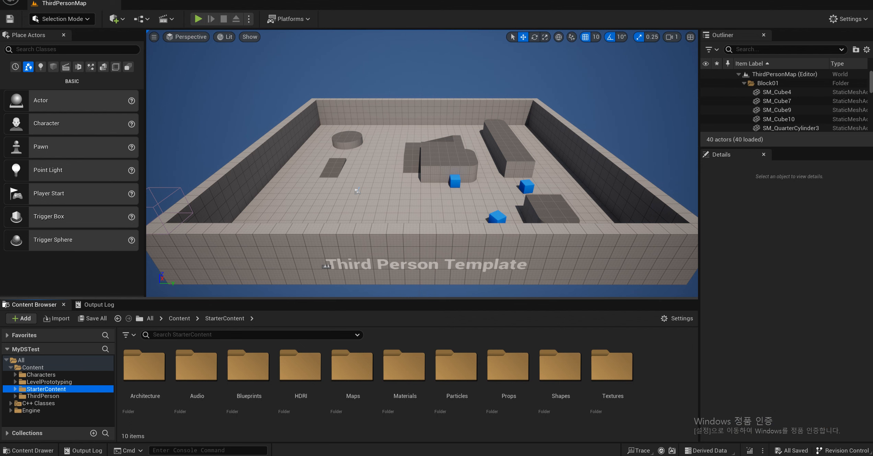
Play-test ThirdPersonMap in the viewport by running and jumping with the character, and stop the session
{"action": "left_click", "coordinate": [198, 18]}
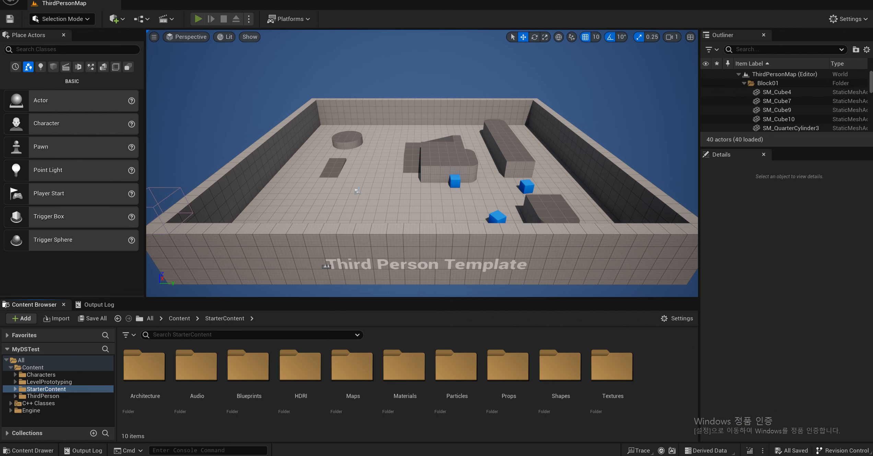
{"action": "key", "text": "w"}
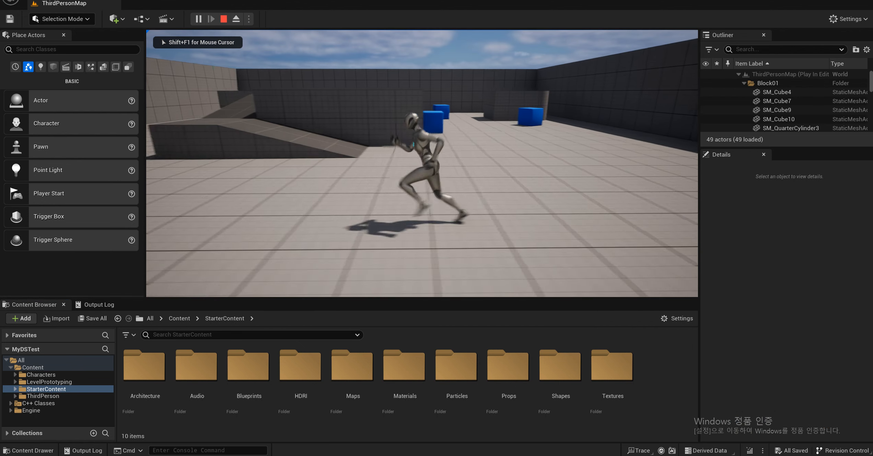
{"action": "key", "text": "space"}
{"action": "key", "text": "w"}
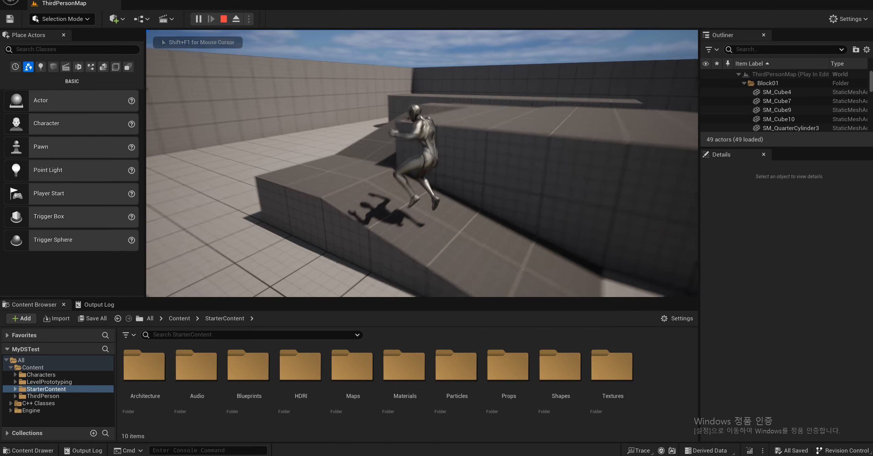
{"action": "key", "text": "space"}
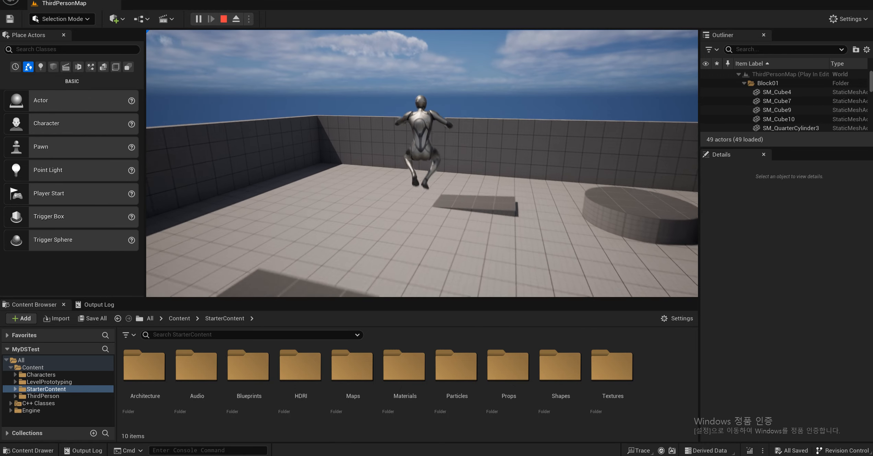
{"action": "key", "text": "Escape"}
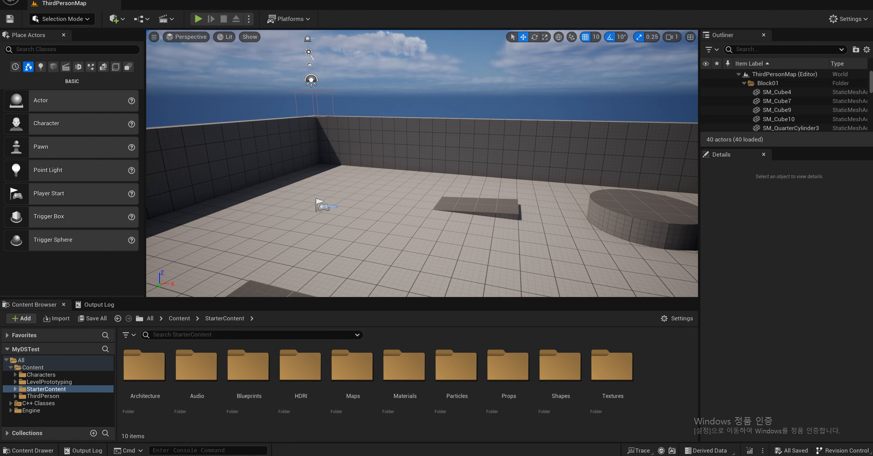
In the project's Maps & Modes settings, set the Server Default Map to ThirdPersonMap and close the settings
{"action": "left_click", "coordinate": [51, 0]}
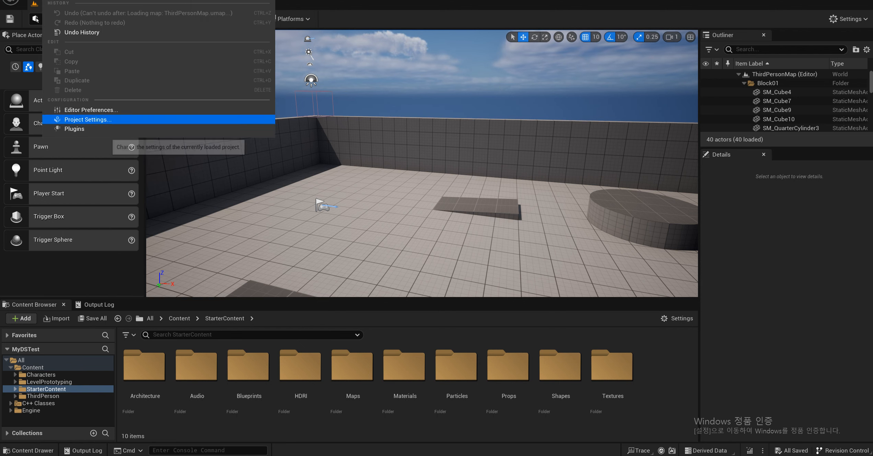
{"action": "left_click", "coordinate": [84, 119]}
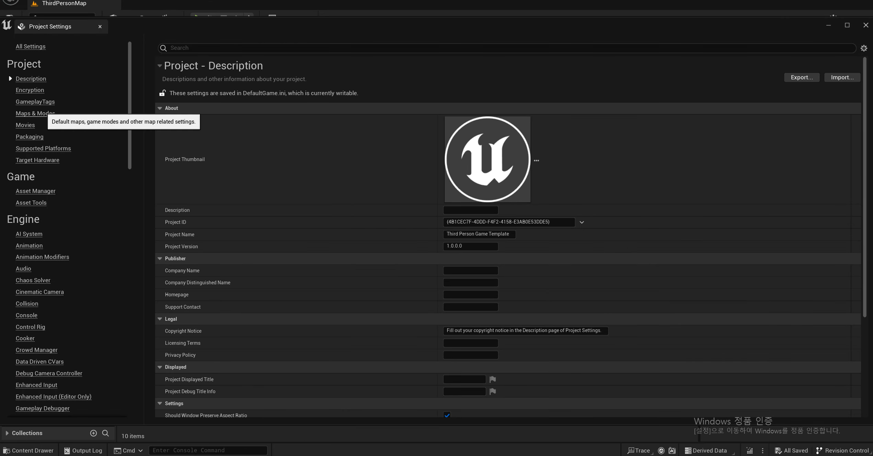
{"action": "left_click", "coordinate": [44, 114]}
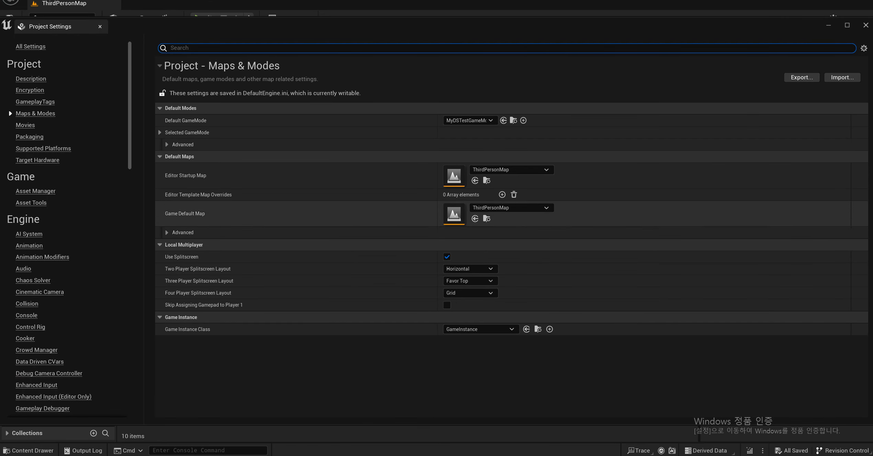
{"action": "left_click", "coordinate": [178, 232]}
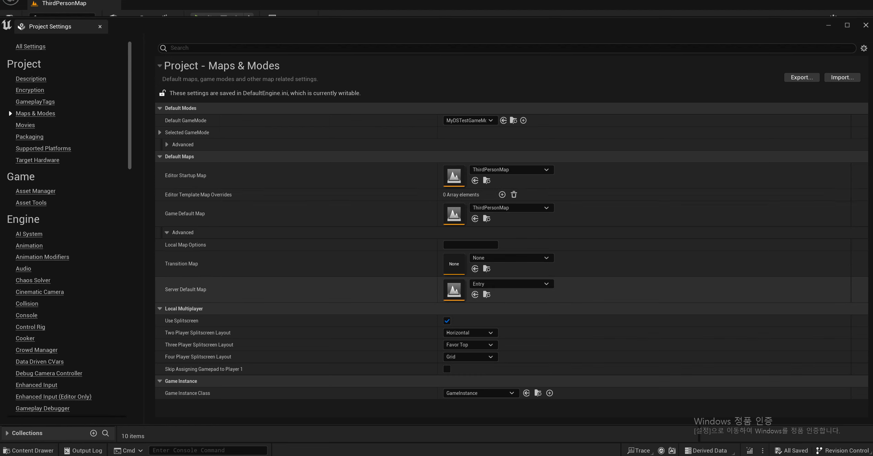
{"action": "left_click", "coordinate": [180, 232]}
{"action": "left_click", "coordinate": [180, 233]}
{"action": "left_click", "coordinate": [536, 283]}
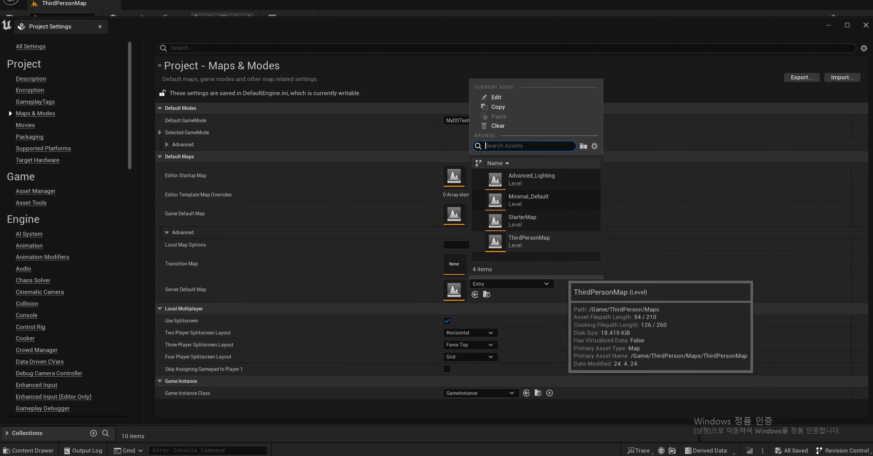
{"action": "left_click", "coordinate": [529, 241]}
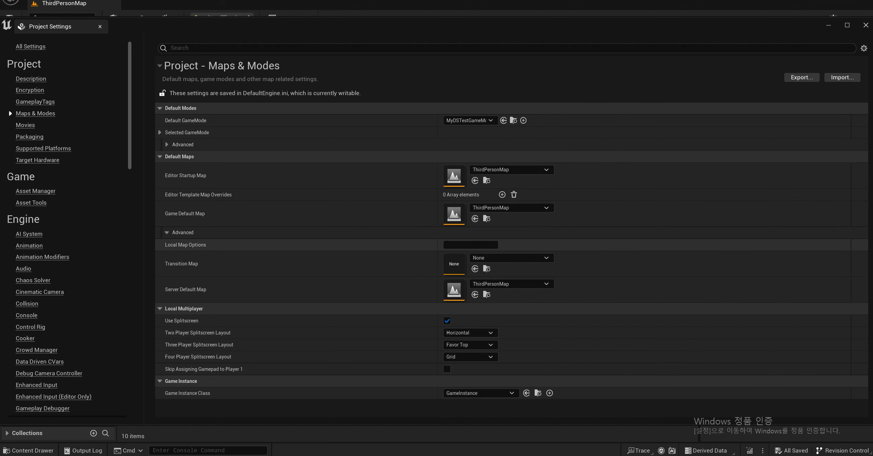
{"action": "left_click", "coordinate": [100, 26]}
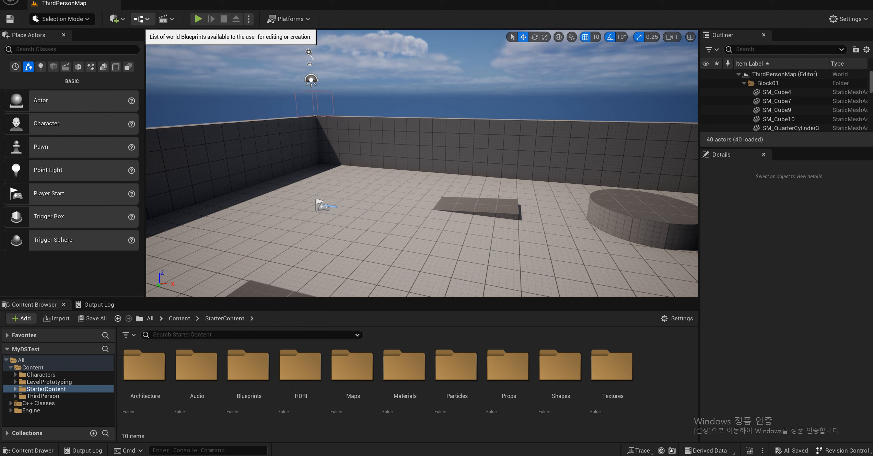
Open the Level Blueprint of ThirdPersonMap and add an Event BeginPlay node to the event graph
{"action": "left_click", "coordinate": [142, 19]}
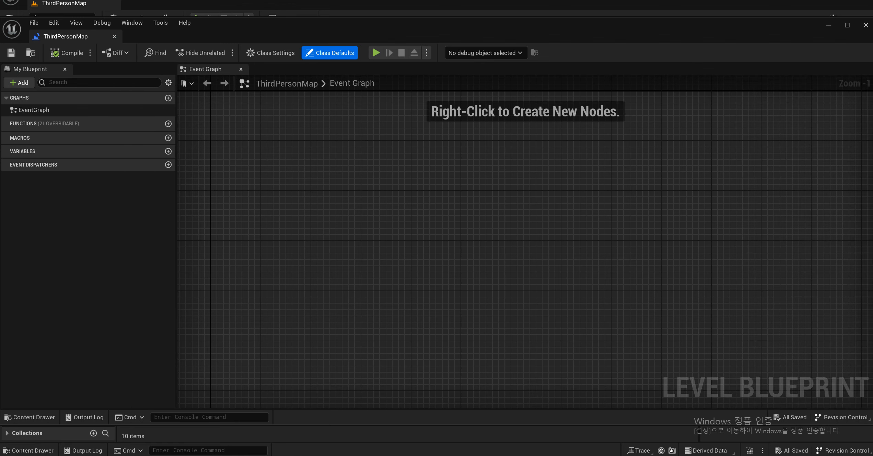
{"action": "right_click", "coordinate": [344, 184]}
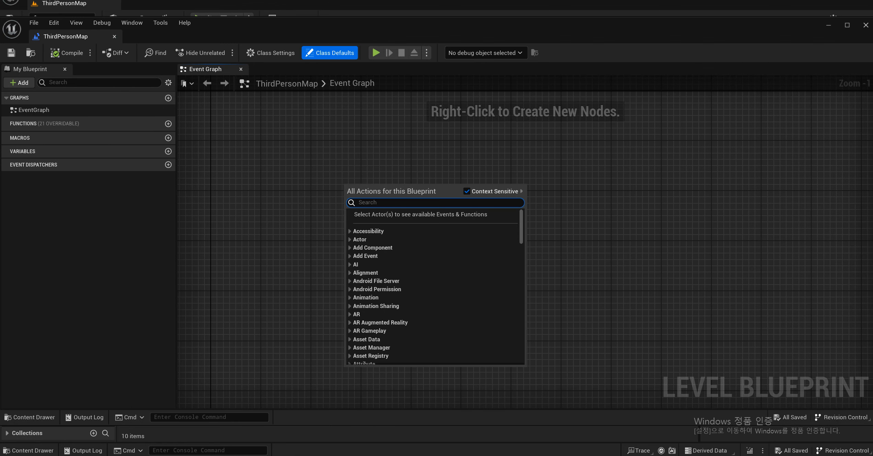
{"action": "type", "text": "begin"}
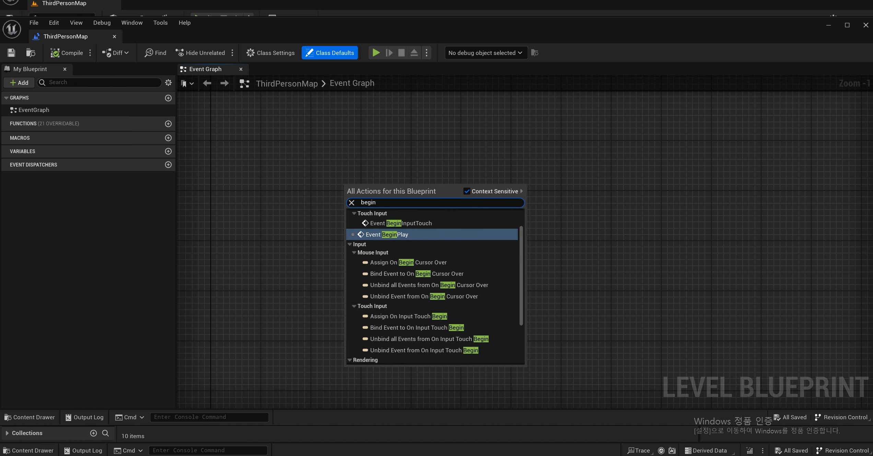
{"action": "key", "text": "Return"}
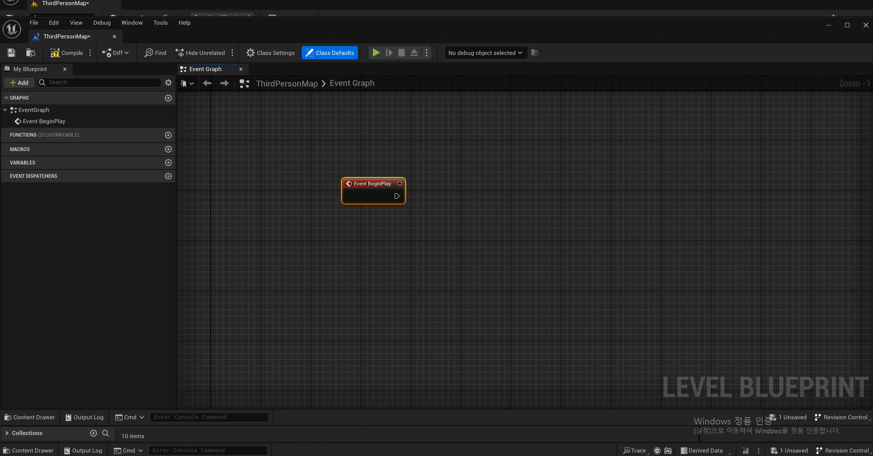
{"action": "left_click_drag", "start_coordinate": [372, 183], "coordinate": [335, 177]}
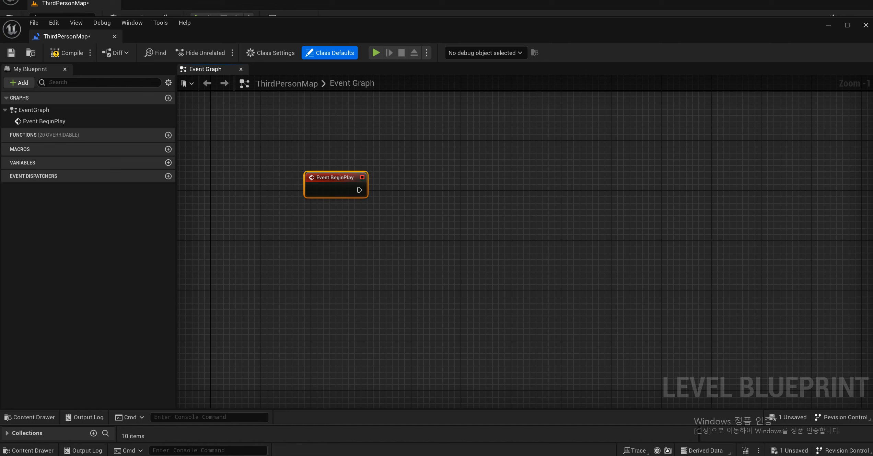
Add a Get Game User Settings node connected to the execution output of Event BeginPlay
{"action": "left_click_drag", "start_coordinate": [360, 190], "coordinate": [446, 192]}
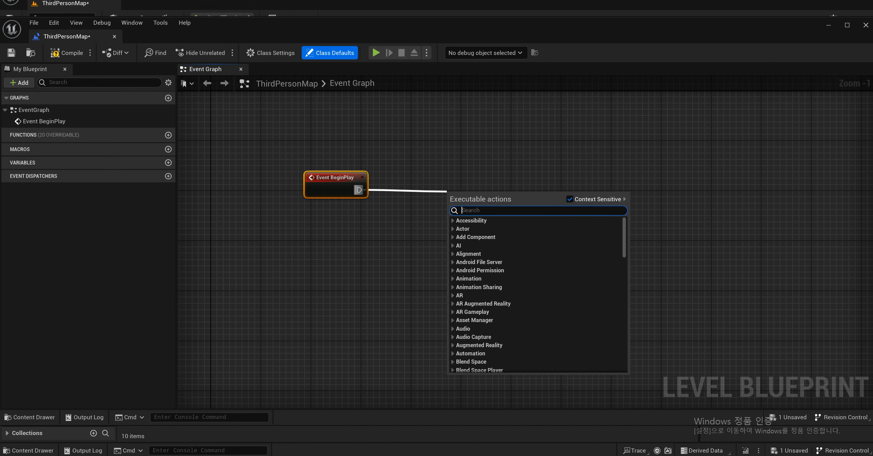
{"action": "type", "text": "getga"}
{"action": "key", "text": "Return"}
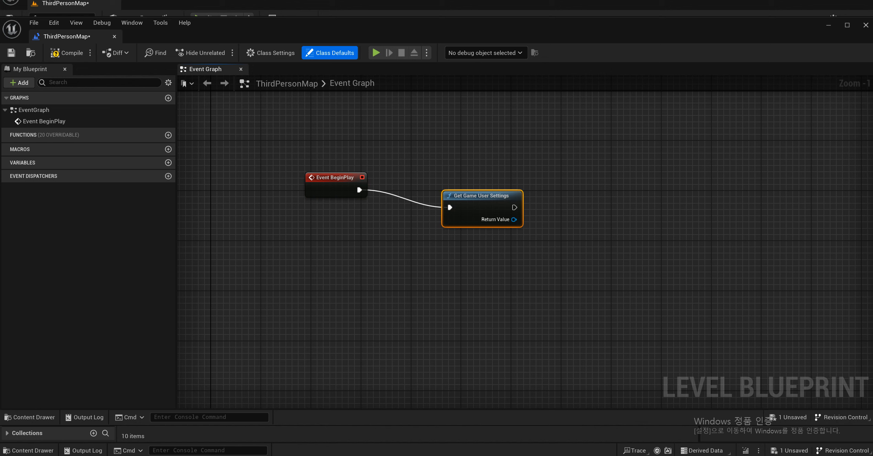
Add a Set Frame Rate Limit node from the game user settings Return Value and align the nodes in a row
{"action": "left_click_drag", "start_coordinate": [515, 207], "coordinate": [607, 197]}
{"action": "left_click", "coordinate": [515, 237]}
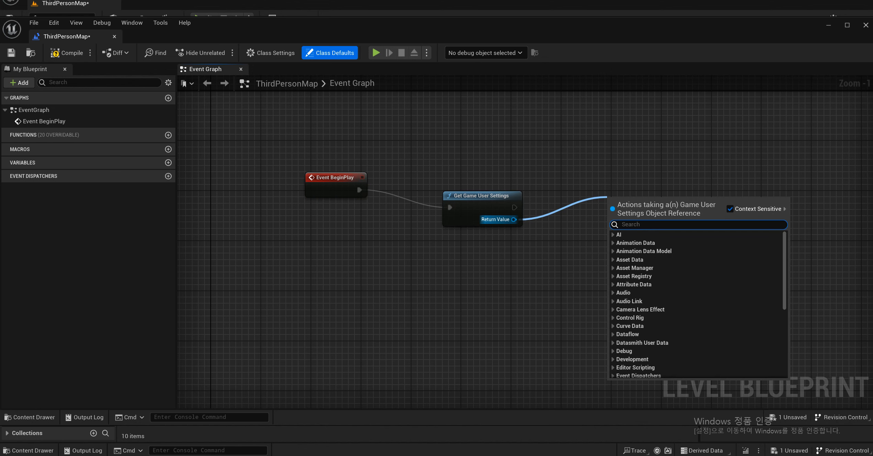
{"action": "type", "text": "setfra"}
{"action": "key", "text": "Return"}
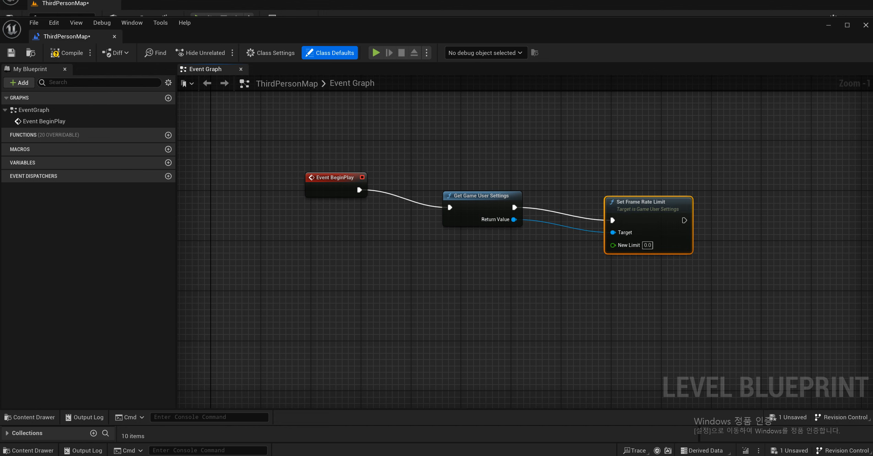
{"action": "left_click_drag", "start_coordinate": [607, 186], "coordinate": [594, 174]}
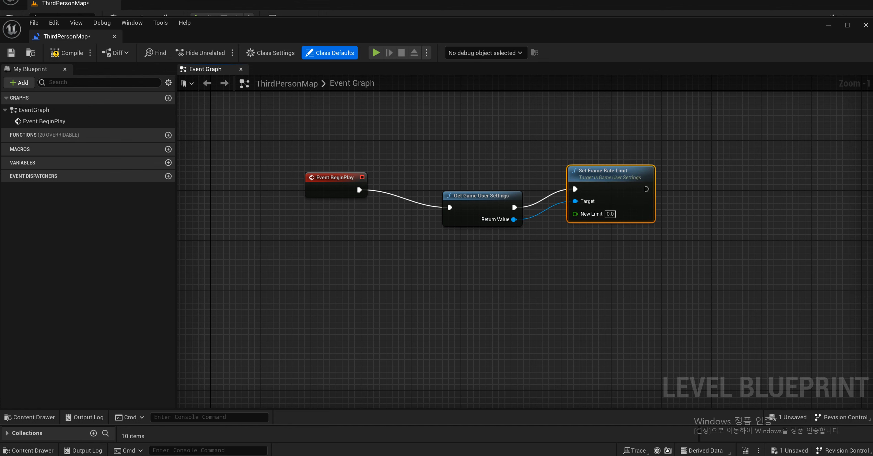
{"action": "left_click_drag", "start_coordinate": [488, 196], "coordinate": [469, 178]}
{"action": "left_click_drag", "start_coordinate": [595, 171], "coordinate": [589, 171]}
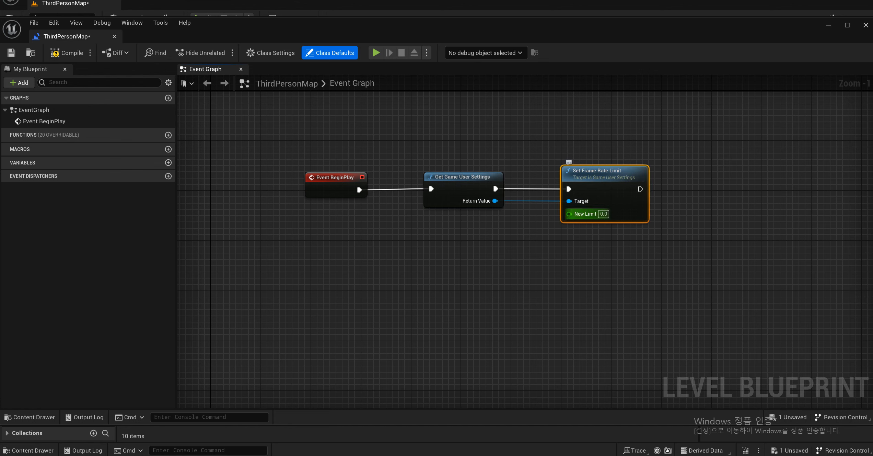
Add an Apply Settings node from the Return Value, align it, and connect its execution after Set Frame Rate Limit
{"action": "left_click_drag", "start_coordinate": [495, 201], "coordinate": [677, 213]}
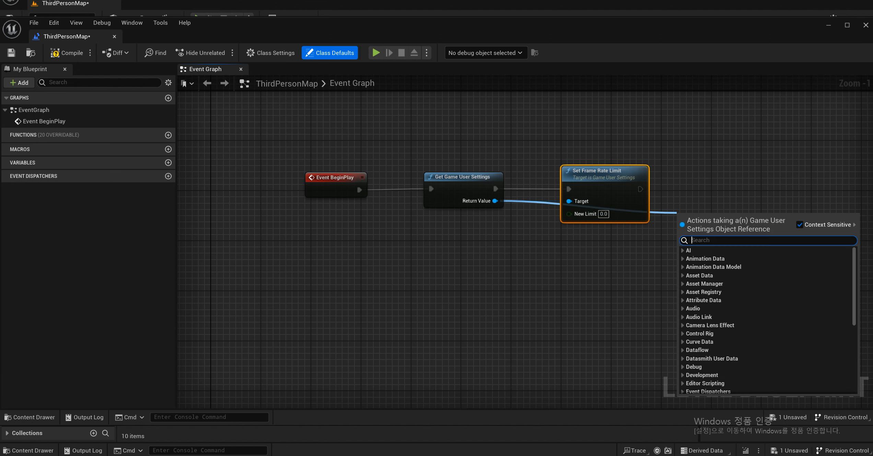
{"action": "type", "text": "apply"}
{"action": "key", "text": "Return"}
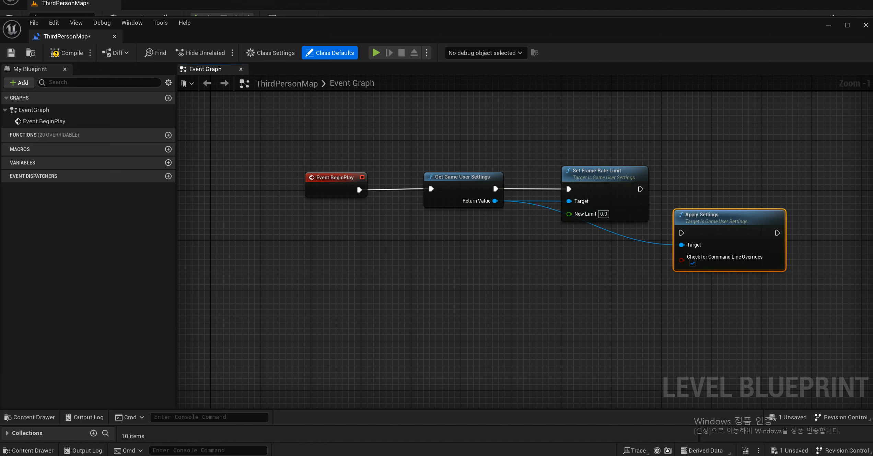
{"action": "left_click_drag", "start_coordinate": [721, 216], "coordinate": [741, 173]}
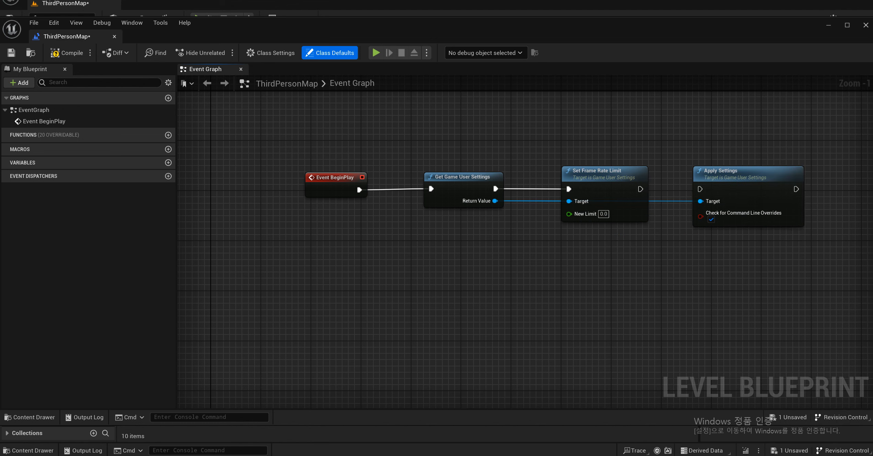
{"action": "left_click_drag", "start_coordinate": [641, 188], "coordinate": [666, 224]}
Route the Return Value wire to Apply Settings through two reroute nodes beneath the Set Frame Rate Limit node
{"action": "double_click", "coordinate": [669, 195]}
{"action": "key", "text": "Escape"}
{"action": "left_click_drag", "start_coordinate": [670, 195], "coordinate": [537, 237]}
{"action": "left_click", "coordinate": [652, 272]}
{"action": "double_click", "coordinate": [612, 233]}
Set the New Limit of Set Frame Rate Limit to 60 and align the two reroute nodes horizontally
{"action": "left_click", "coordinate": [604, 214]}
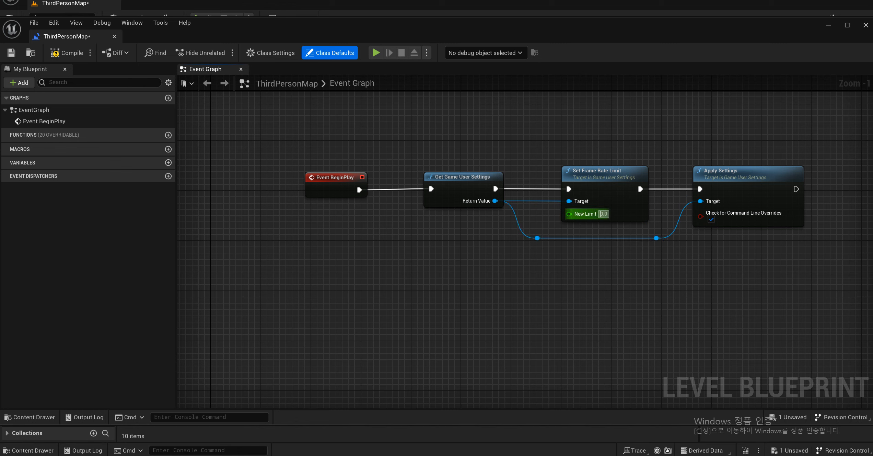
{"action": "type", "text": "60"}
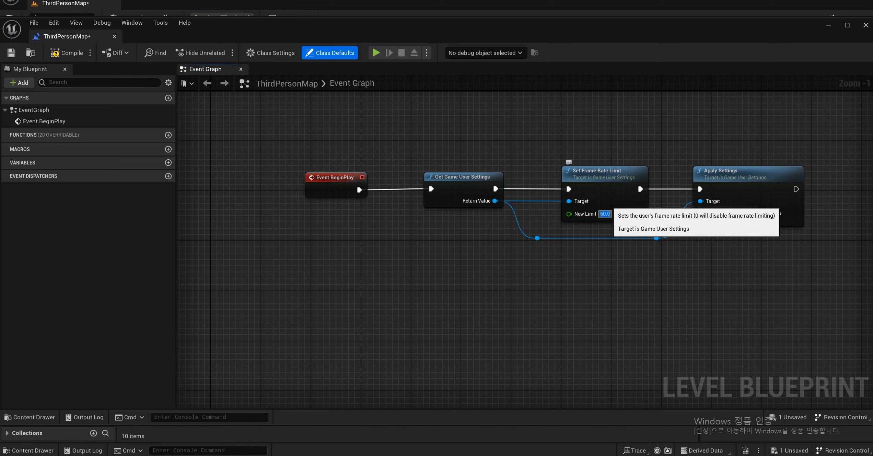
{"action": "key", "text": "Return"}
{"action": "left_click_drag", "start_coordinate": [538, 238], "coordinate": [550, 232]}
{"action": "key", "text": "q"}
{"action": "left_click", "coordinate": [657, 232]}
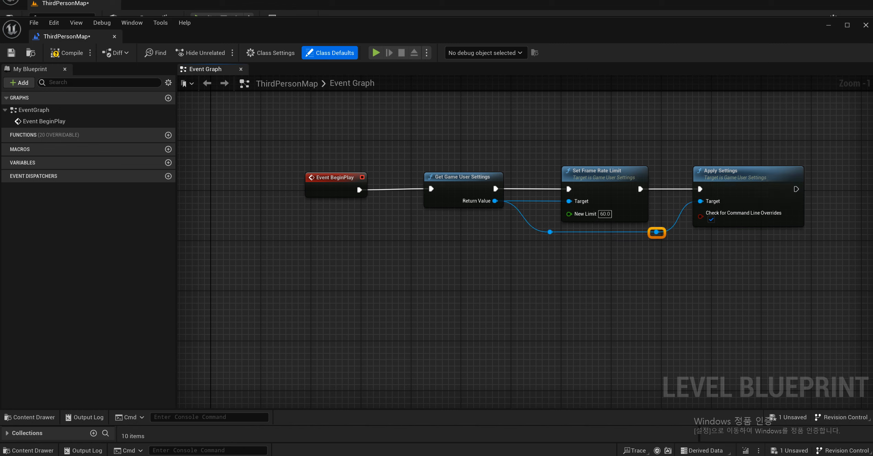
{"action": "key", "text": "Escape"}
Compile and save the Level Blueprint, and close its editor window
{"action": "key", "text": "F7"}
{"action": "key", "text": "ctrl+s"}
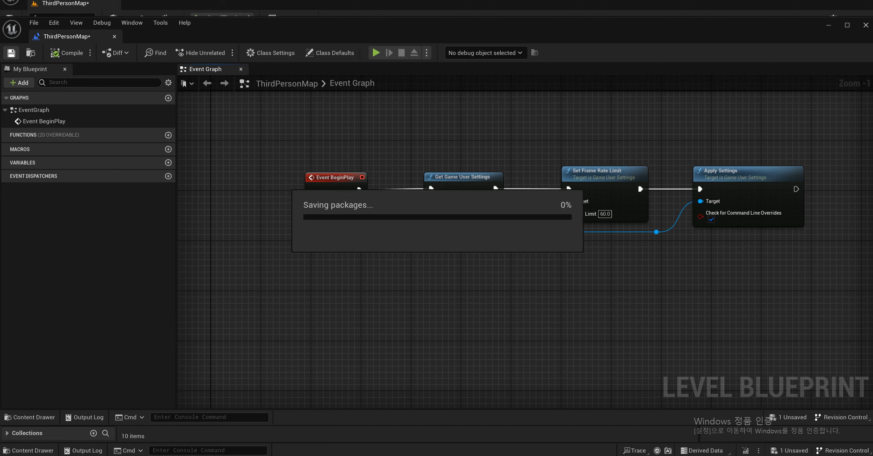
{"action": "key", "text": "alt+F4"}
Set the multiplayer net mode to play as client and run the level with three client players
{"action": "left_click", "coordinate": [249, 19]}
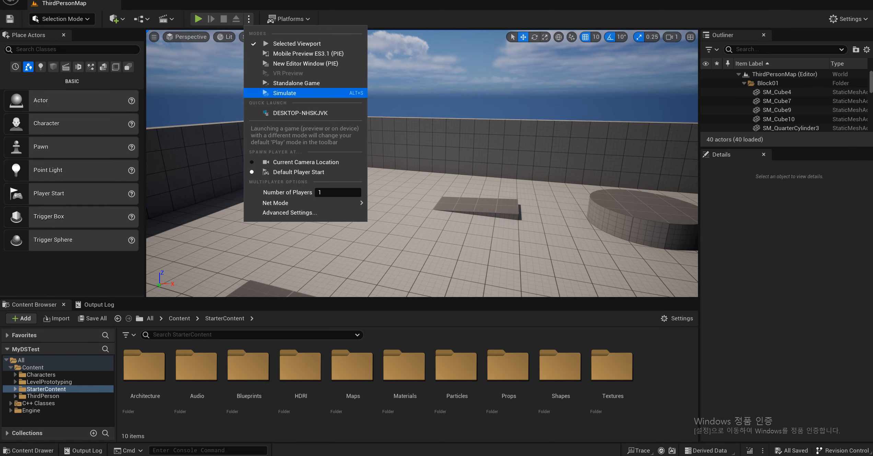
{"action": "mouse_move", "coordinate": [309, 203]}
{"action": "left_click", "coordinate": [401, 225]}
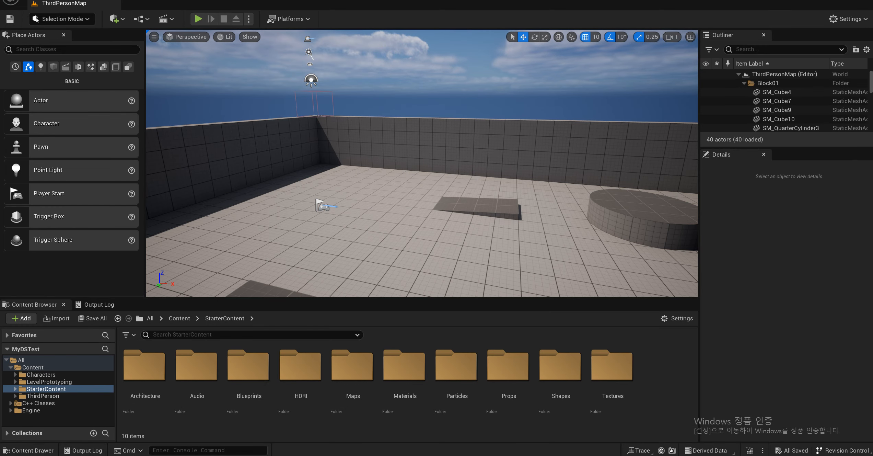
{"action": "left_click", "coordinate": [199, 19]}
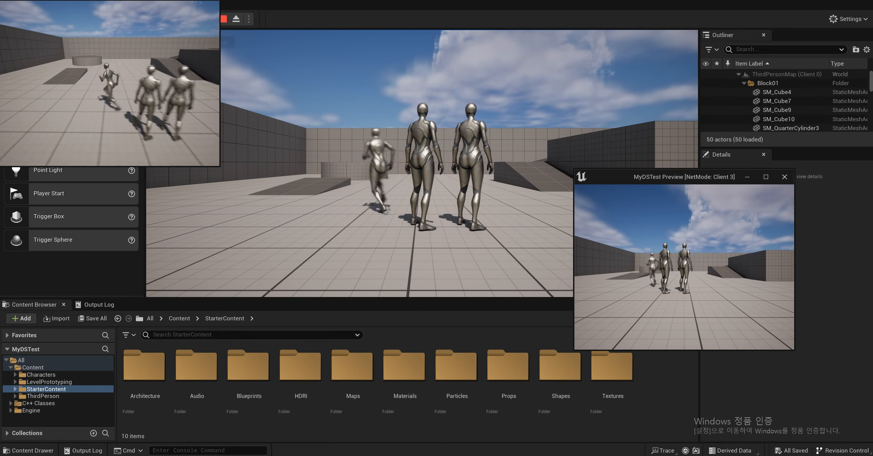
Run one client's character around the level to check its movement in the other client views, and end the play session
{"action": "key", "text": "s"}
{"action": "key", "text": "w"}
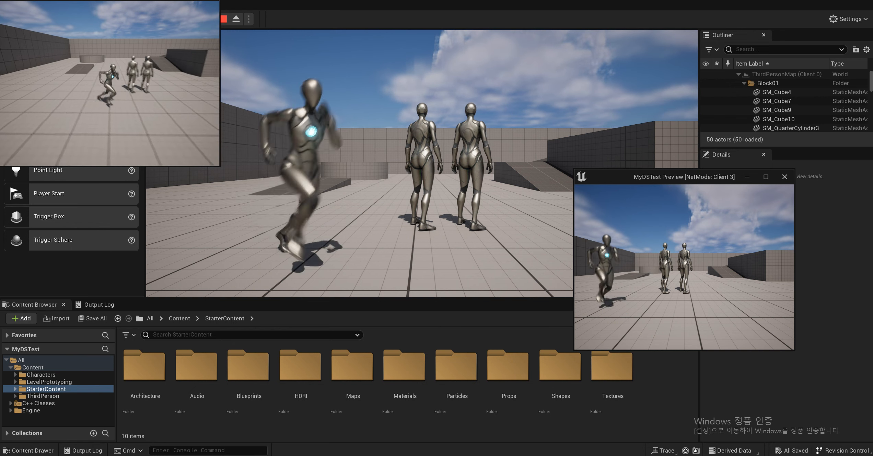
{"action": "key", "text": "w"}
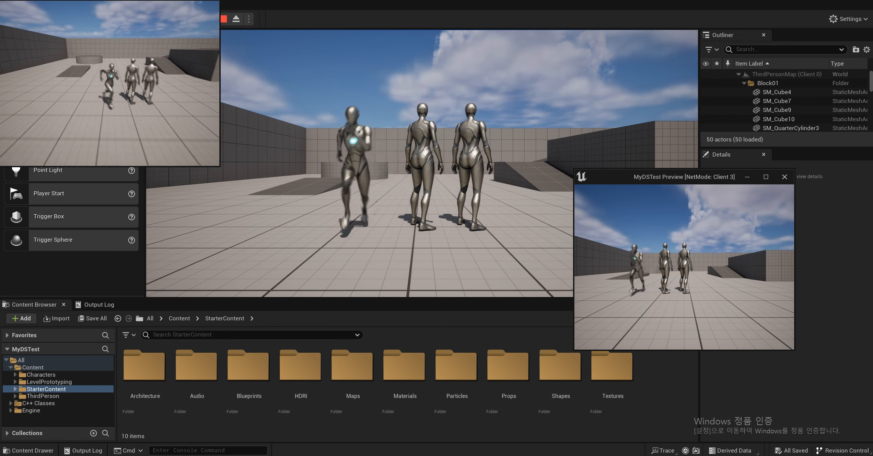
{"action": "key", "text": "w"}
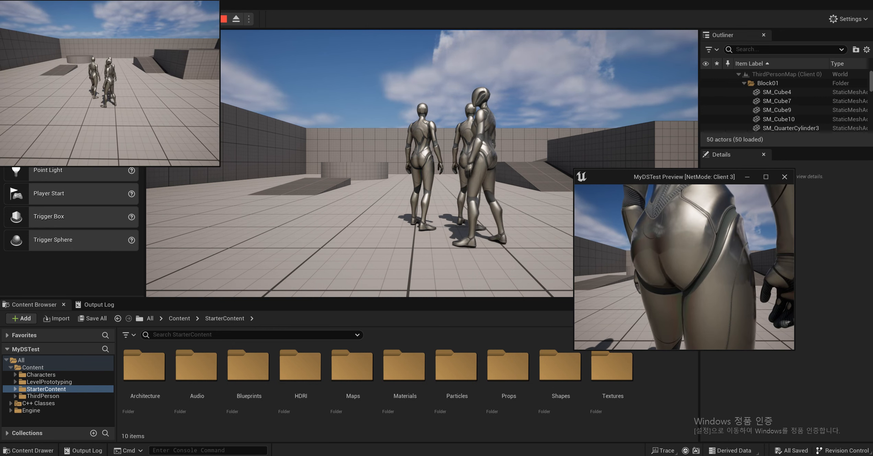
{"action": "key", "text": "Escape"}
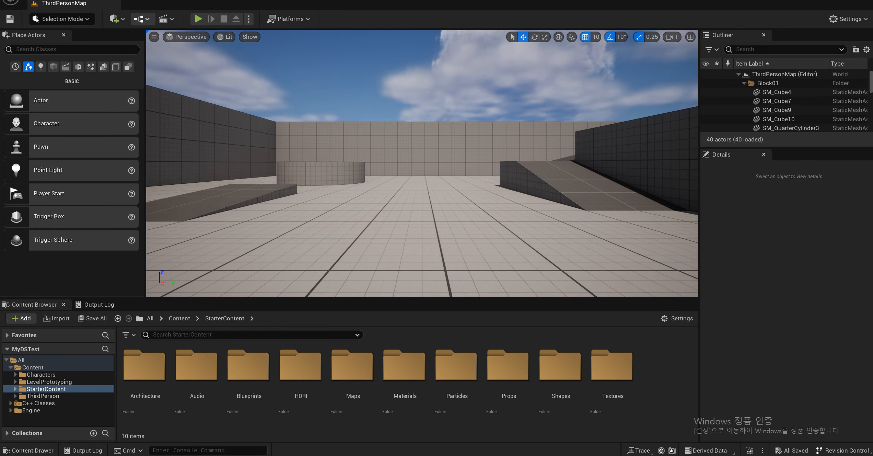
Open the Level Blueprint and dock its window as a tab beside the ThirdPersonMap level tab
{"action": "left_click", "coordinate": [140, 19]}
{"action": "left_click", "coordinate": [193, 83]}
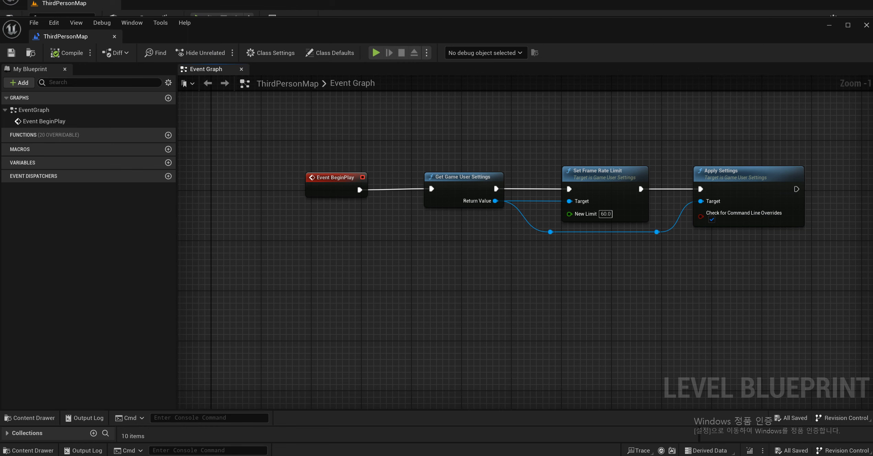
{"action": "left_click_drag", "start_coordinate": [66, 36], "coordinate": [178, 4]}
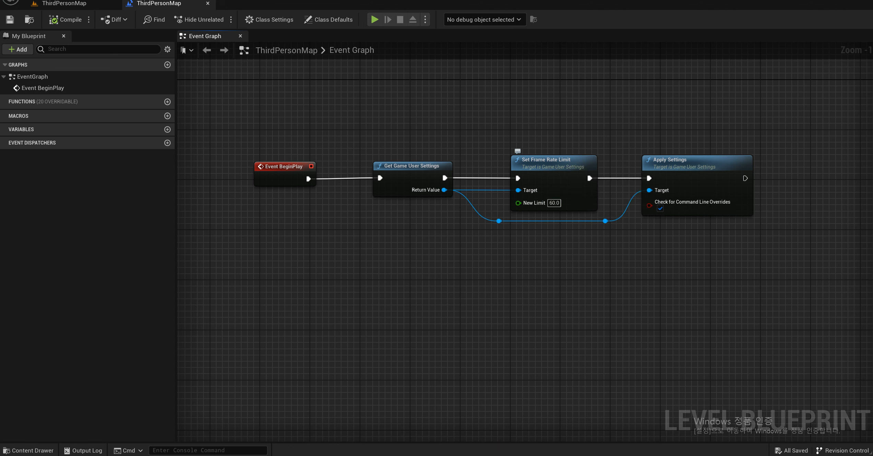
{"action": "left_click", "coordinate": [554, 203]}
{"action": "key", "text": "Return"}
{"action": "left_click_drag", "start_coordinate": [236, 122], "coordinate": [771, 241]}
{"action": "left_click", "coordinate": [770, 241]}
Add an Escape keyboard event node to the event graph beneath Event BeginPlay
{"action": "right_click_drag", "start_coordinate": [770, 240], "coordinate": [802, 202]}
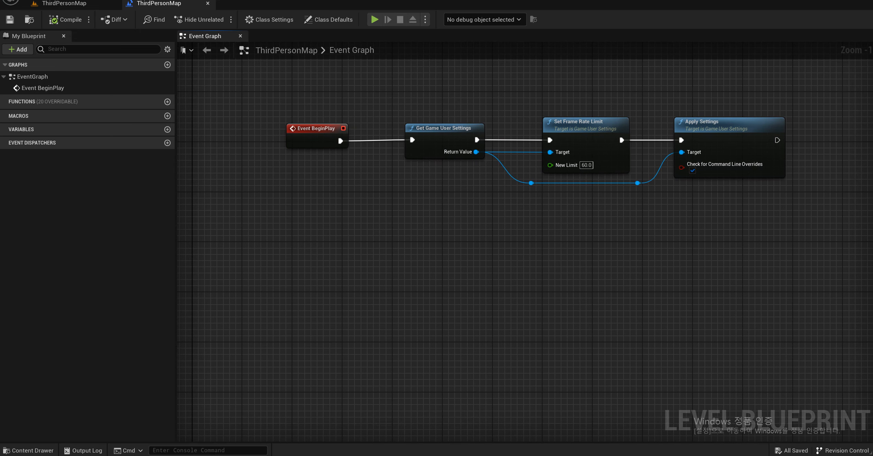
{"action": "right_click", "coordinate": [308, 223]}
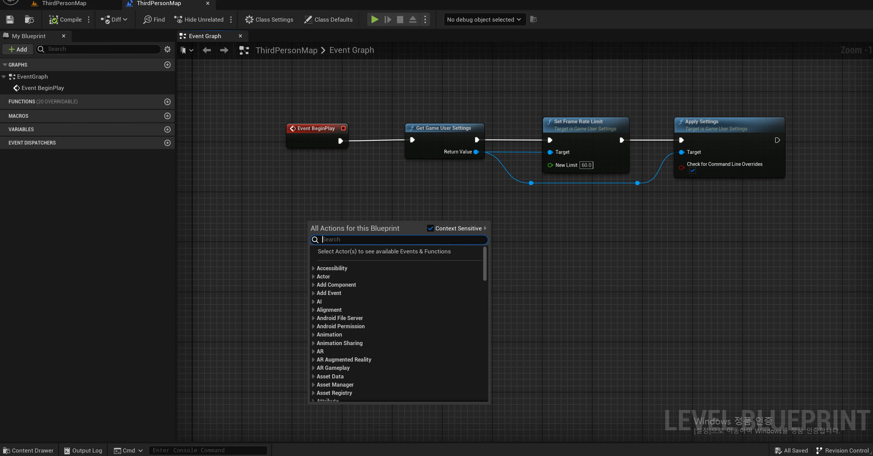
{"action": "type", "text": "escape"}
{"action": "key", "text": "Return"}
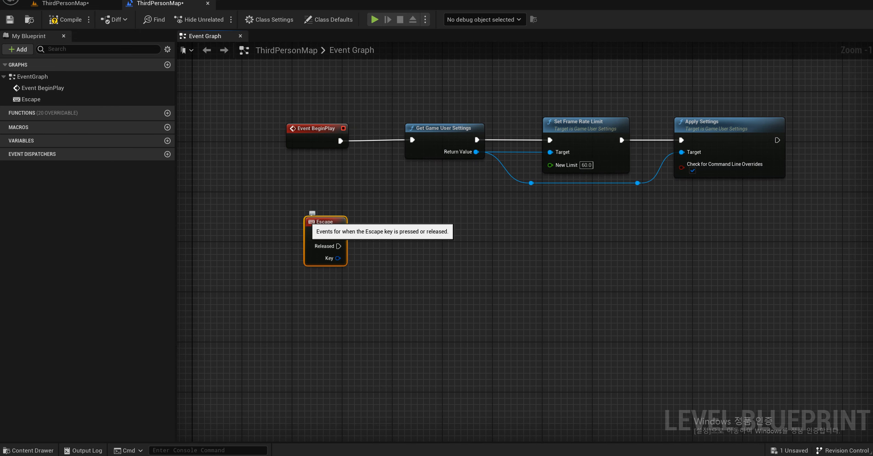
Connect the Escape event's Pressed output to a new Quit Game node and align that node level with the event
{"action": "left_click_drag", "start_coordinate": [312, 221], "coordinate": [410, 239]}
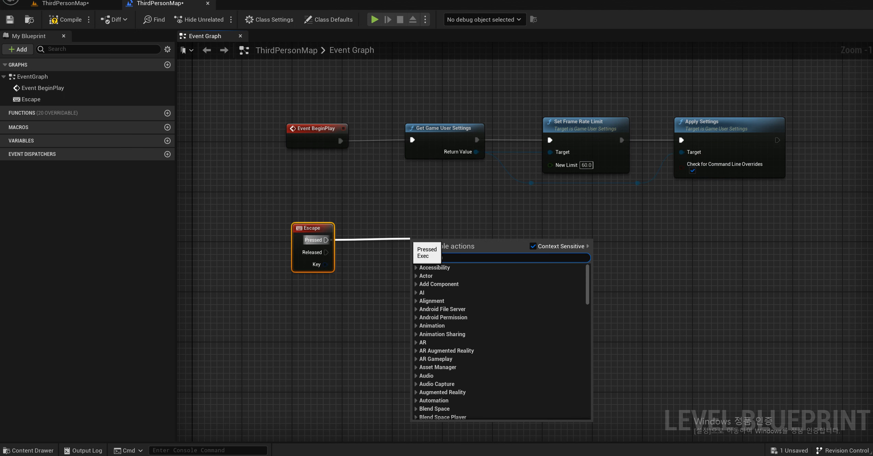
{"action": "type", "text": "quit"}
{"action": "key", "text": "Return"}
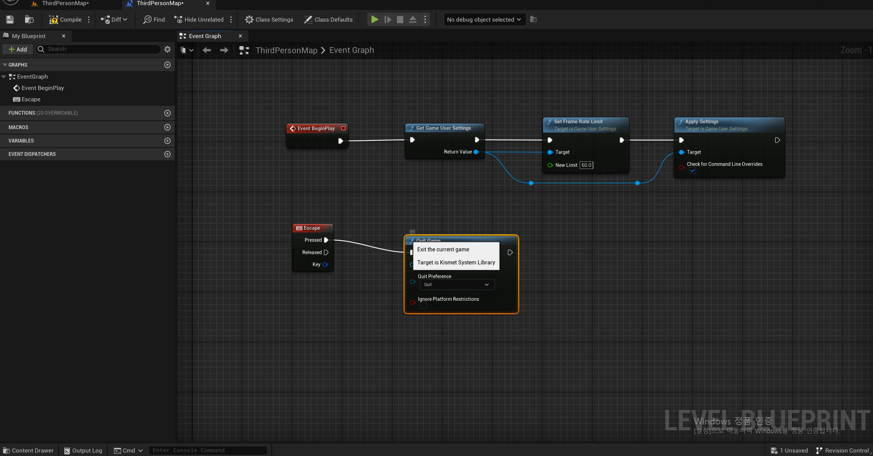
{"action": "left_click_drag", "start_coordinate": [414, 239], "coordinate": [401, 227]}
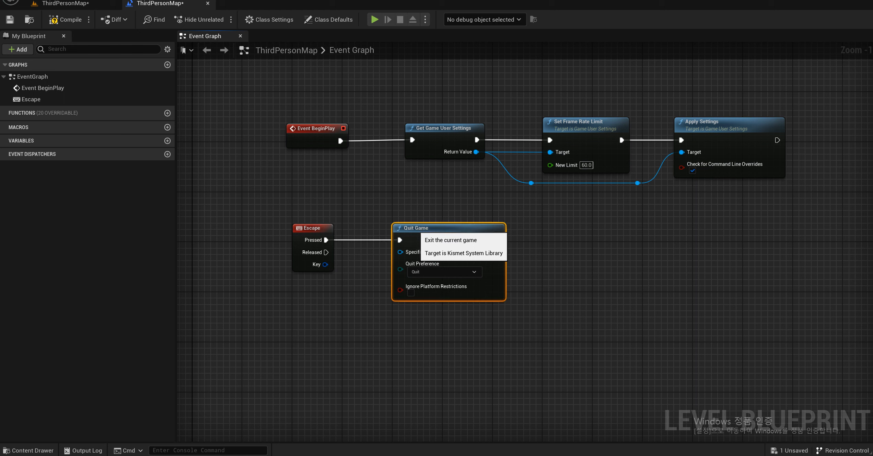
{"action": "left_click", "coordinate": [419, 201]}
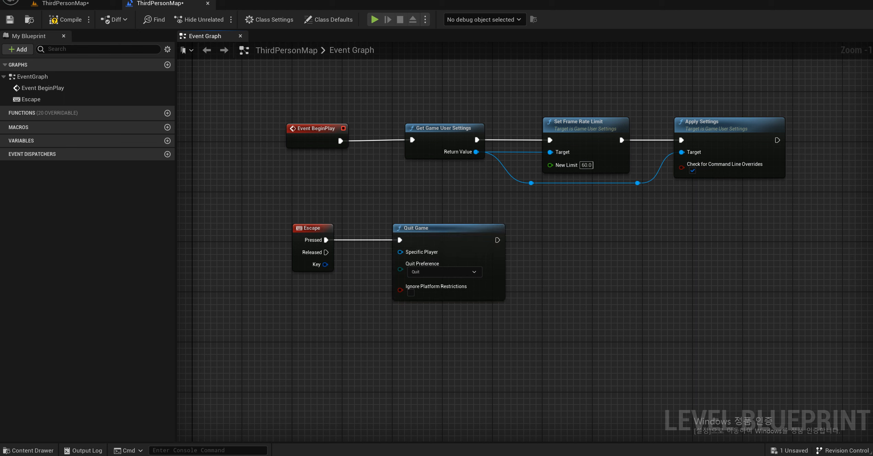
Compile and save the Level Blueprint with the quit logic, and close its tab
{"action": "key", "text": "F7"}
{"action": "key", "text": "ctrl+s"}
{"action": "right_click_drag", "start_coordinate": [671, 227], "coordinate": [612, 212]}
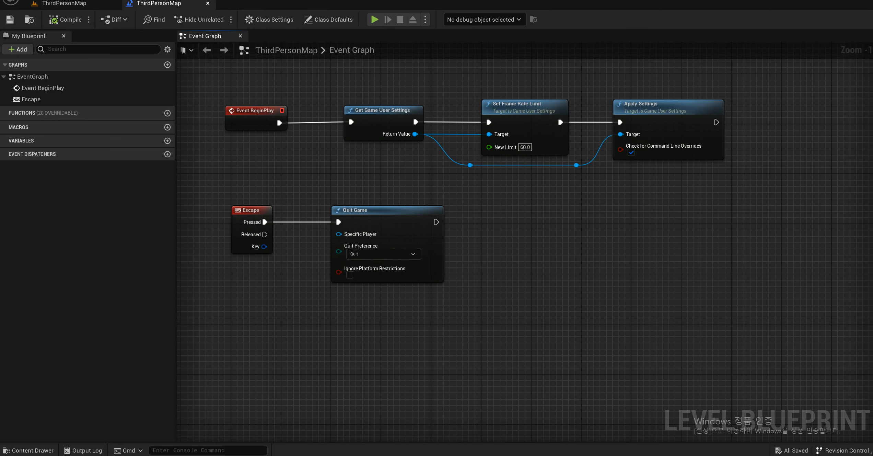
{"action": "left_click", "coordinate": [208, 3]}
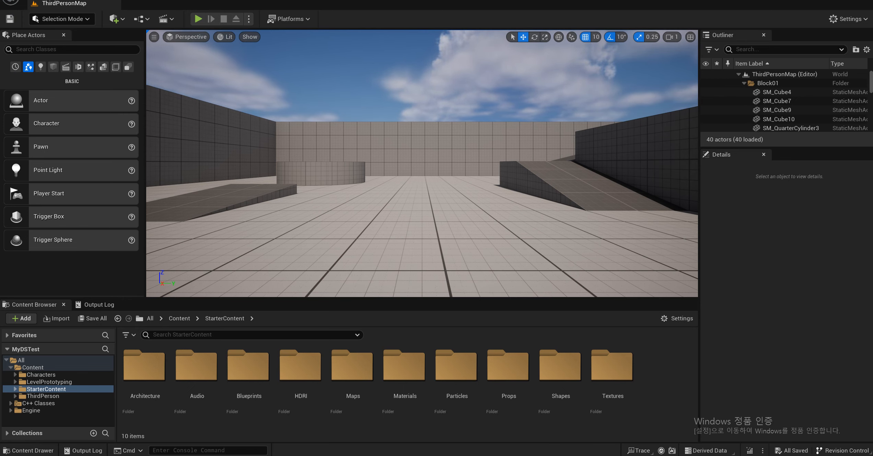
Exit Unreal Editor and open the Source folder of Games/MyDSTest under UnrealEngine5_2 in File Explorer
{"action": "key", "text": "alt+F4"}
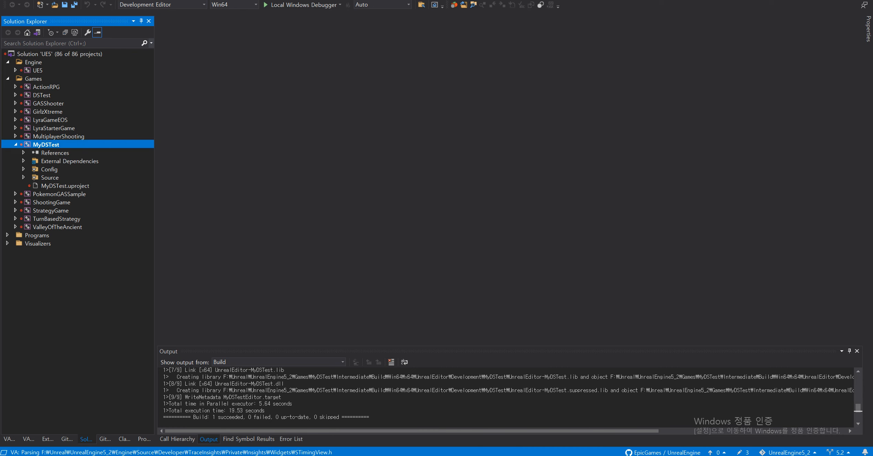
{"action": "key", "text": "alt+Tab"}
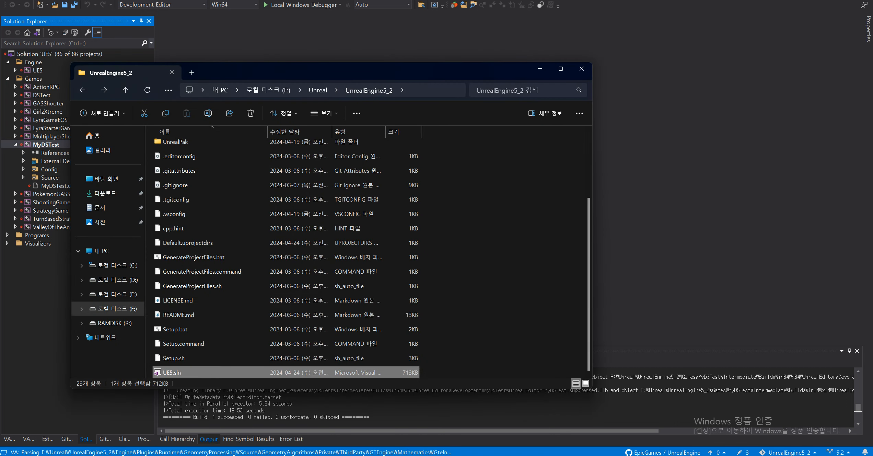
{"action": "left_click", "coordinate": [503, 254]}
{"action": "left_click_drag", "start_coordinate": [326, 71], "coordinate": [406, 70]}
{"action": "scroll", "coordinate": [343, 206], "scroll_direction": "up", "scroll_amount": 3}
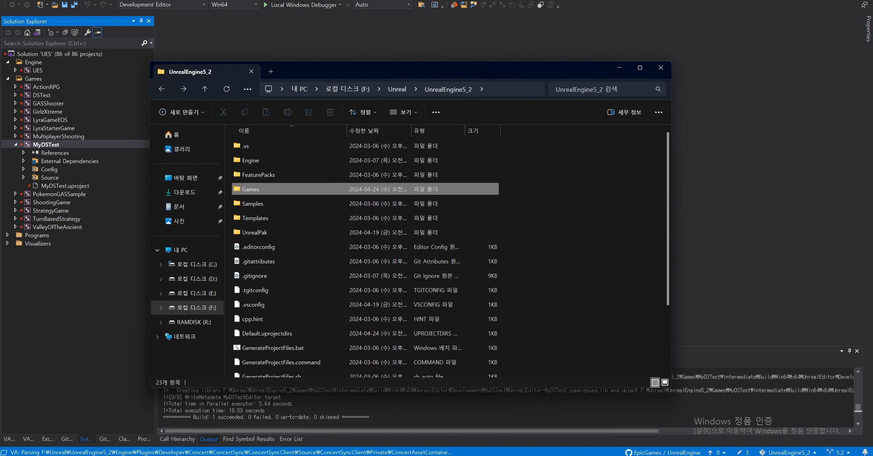
{"action": "double_click", "coordinate": [309, 189]}
{"action": "double_click", "coordinate": [309, 233]}
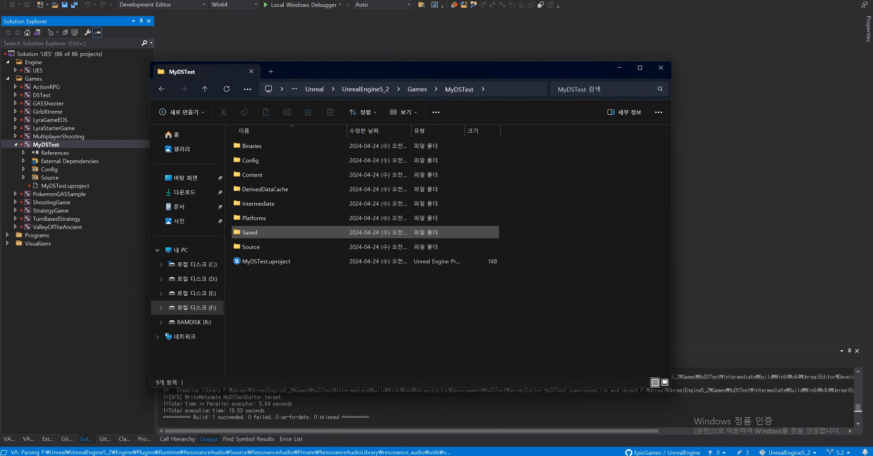
{"action": "double_click", "coordinate": [309, 246]}
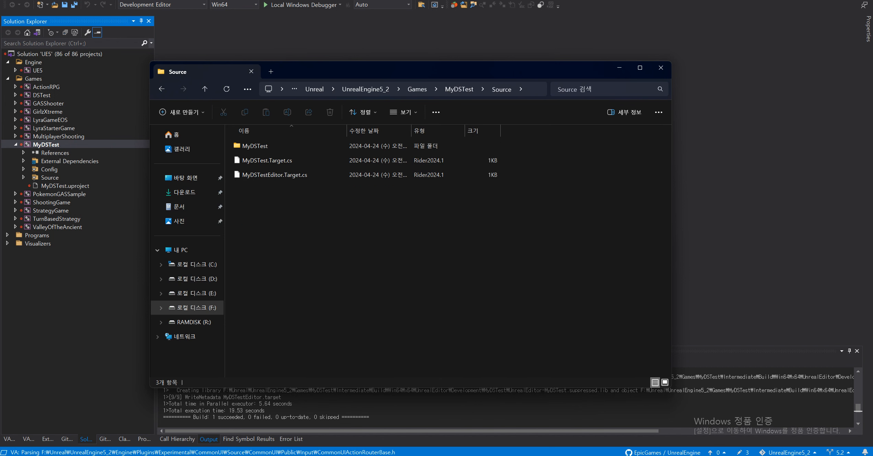
{"action": "left_click", "coordinate": [292, 160]}
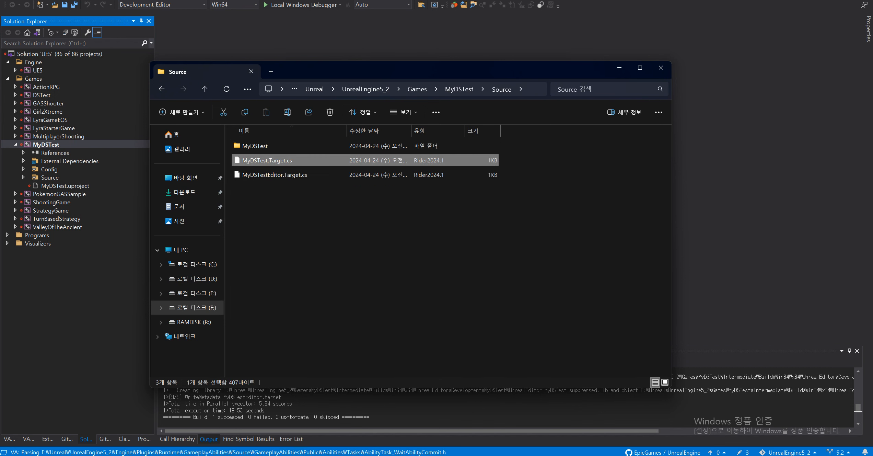
{"action": "left_click", "coordinate": [432, 455]}
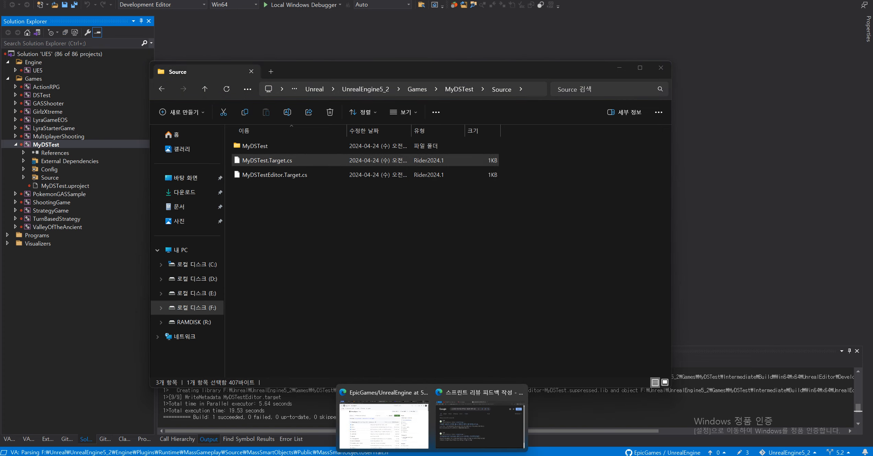
{"action": "left_click", "coordinate": [384, 424]}
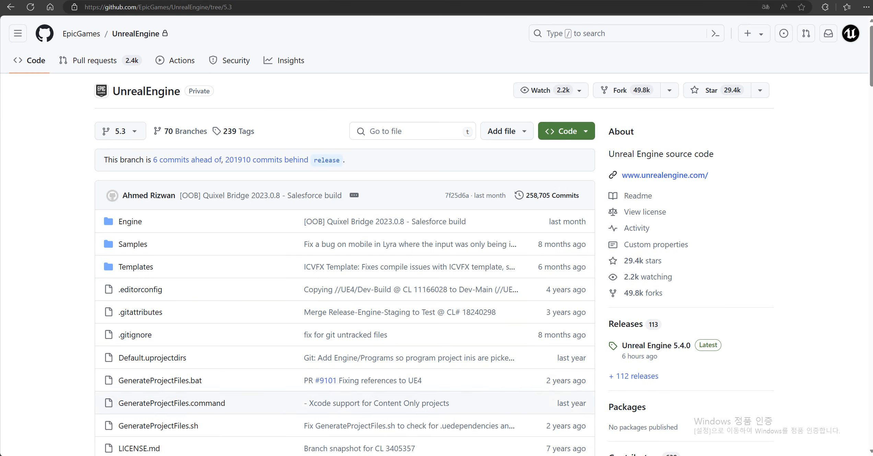
{"action": "mouse_move", "coordinate": [471, 455]}
{"action": "left_click", "coordinate": [412, 455]}
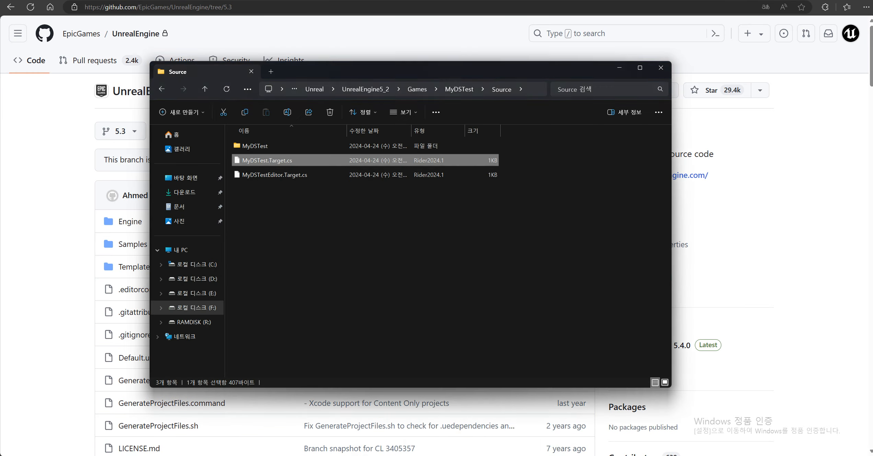
Make two copies of MyDSTest.Target.cs in the Source folder
{"action": "left_click", "coordinate": [357, 233]}
{"action": "left_click", "coordinate": [275, 161]}
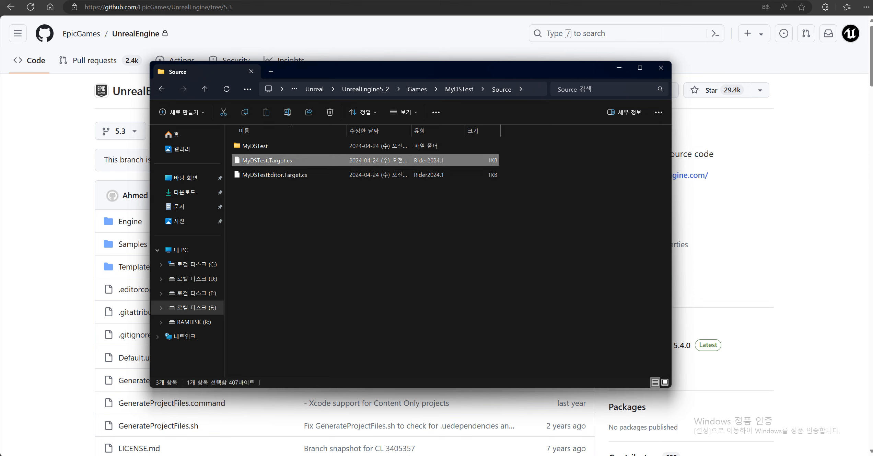
{"action": "key", "text": "ctrl+c"}
{"action": "key", "text": "ctrl+v"}
{"action": "key", "text": "ctrl+v"}
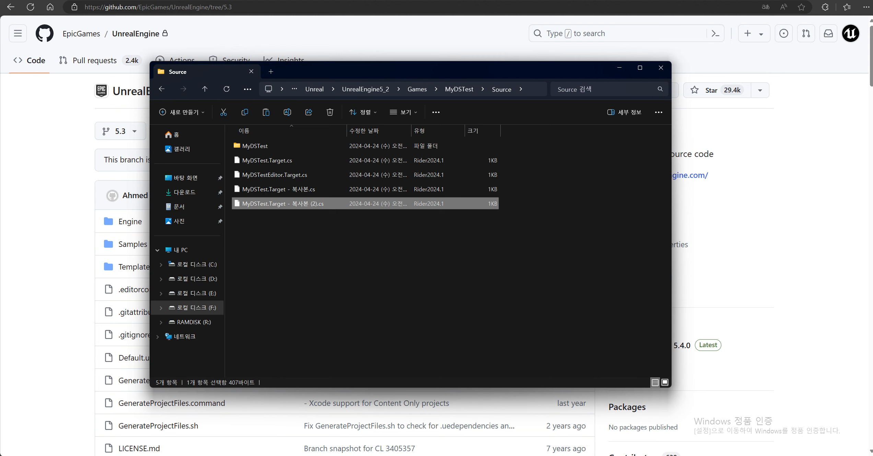
Rename the second copy of the target file as MyDSTestServer.Target.cs
{"action": "key", "text": "F2"}
{"action": "left_click_drag", "start_coordinate": [285, 204], "coordinate": [318, 203]}
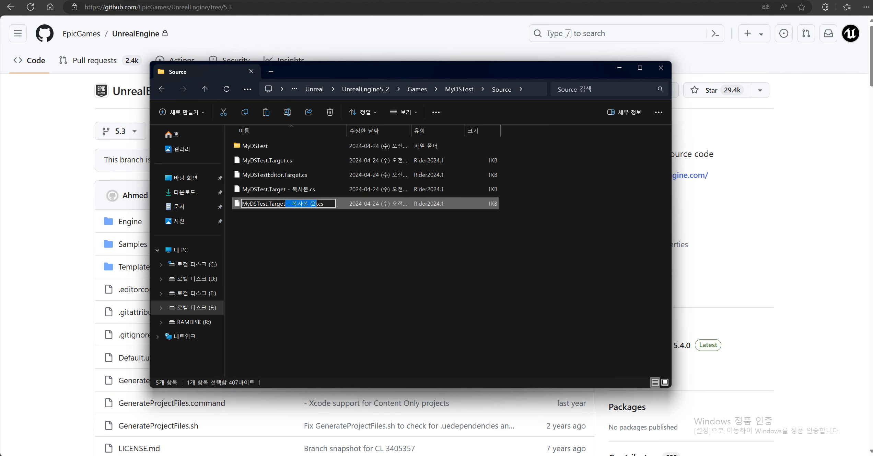
{"action": "key", "text": "BackSpace"}
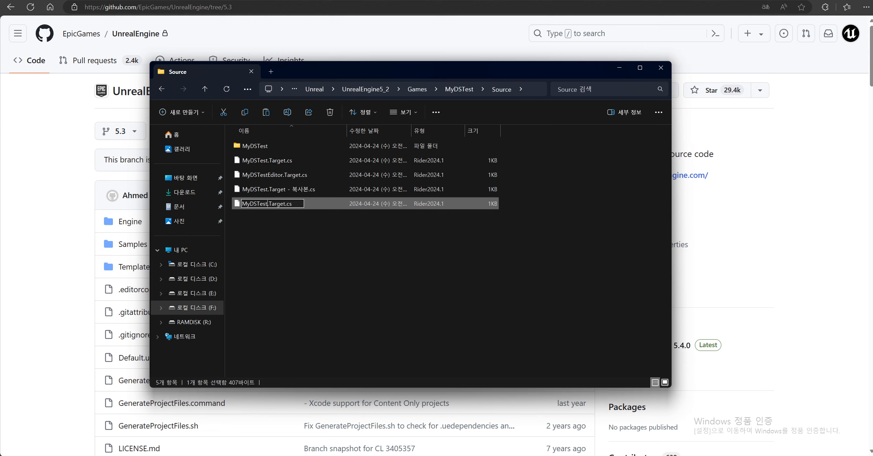
{"action": "type", "text": "Server"}
{"action": "left_click", "coordinate": [343, 237]}
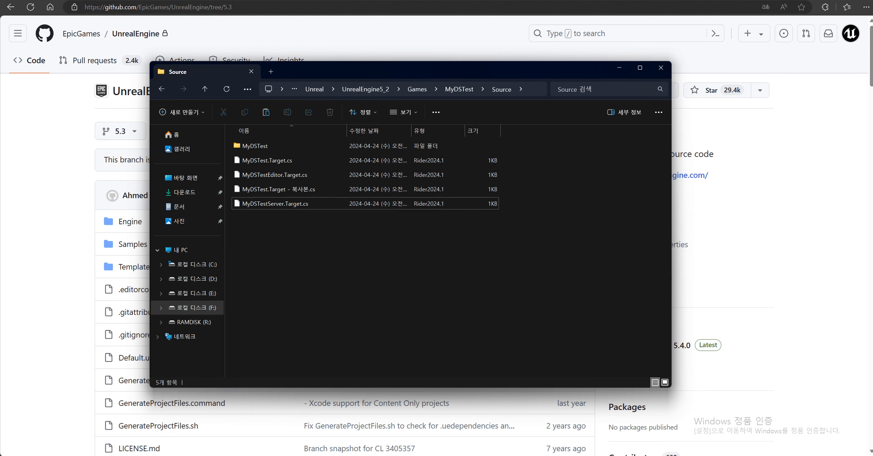
Rename the remaining copy of the target file as MyDSTestClient.Target.cs
{"action": "left_click", "coordinate": [302, 190]}
{"action": "key", "text": "F2"}
{"action": "left_click_drag", "start_coordinate": [286, 189], "coordinate": [309, 189]}
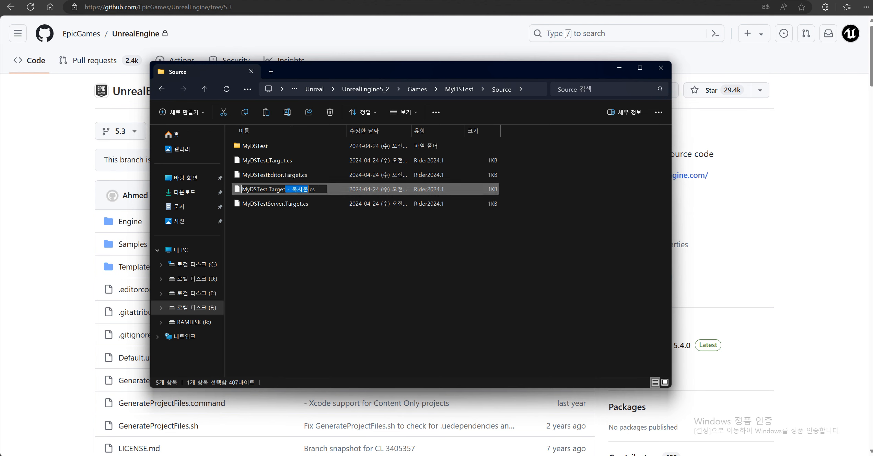
{"action": "key", "text": "BackSpace"}
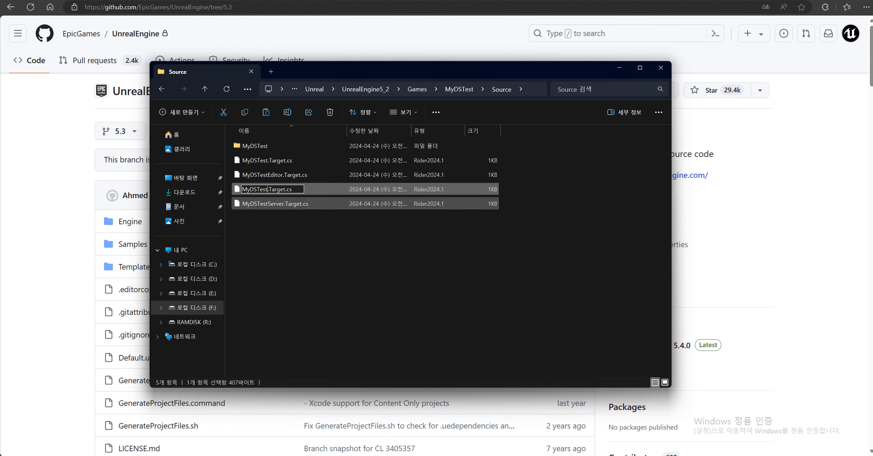
{"action": "type", "text": "Client"}
{"action": "key", "text": "Return"}
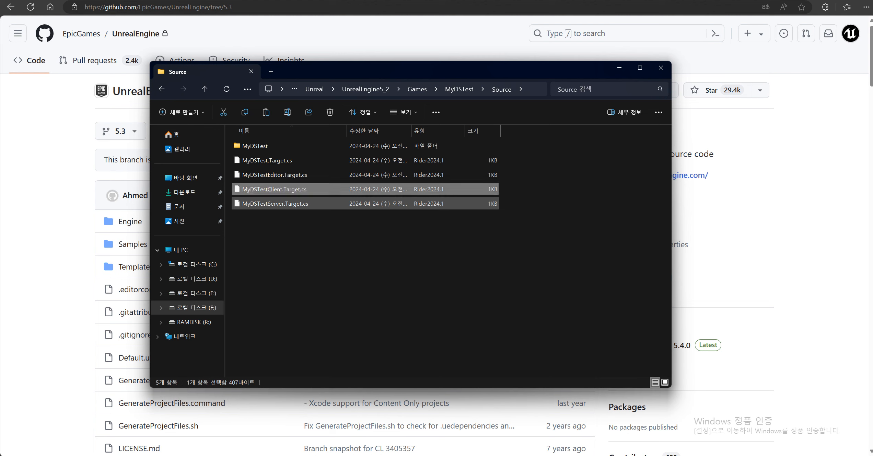
{"action": "left_click", "coordinate": [549, 185]}
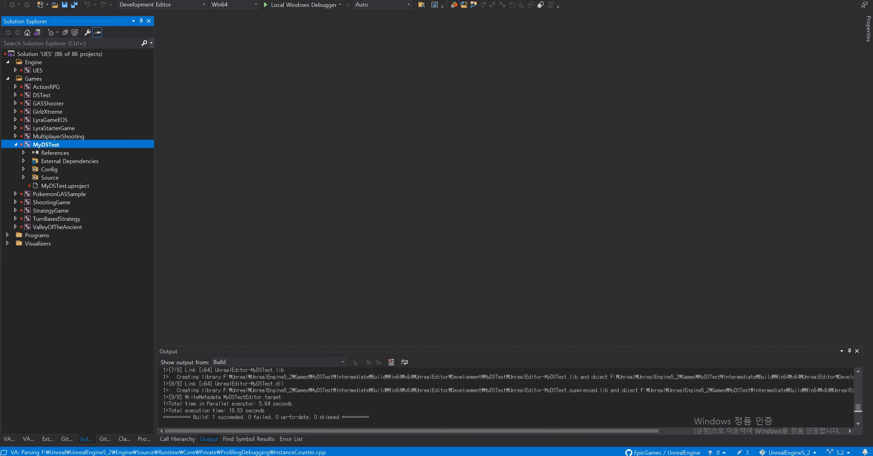
In Visual Studio, expand the MyDSTest project's Source folder to check which target files it lists
{"action": "left_click", "coordinate": [23, 177]}
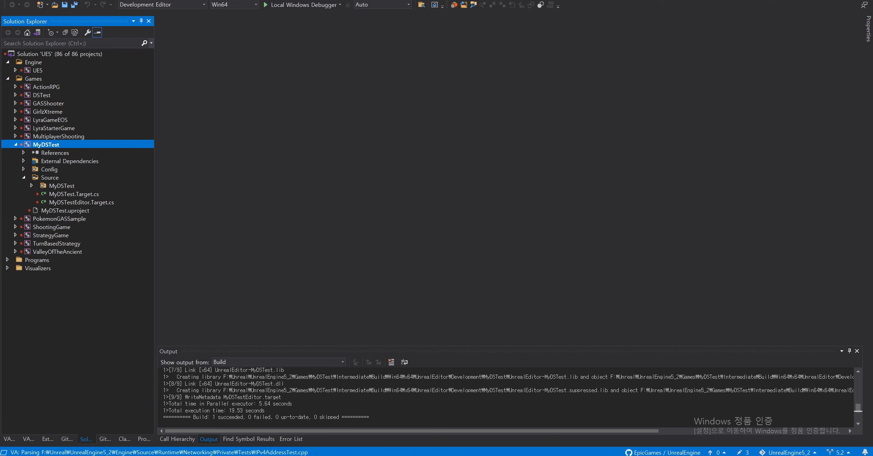
{"action": "left_click", "coordinate": [32, 186]}
{"action": "left_click", "coordinate": [32, 185]}
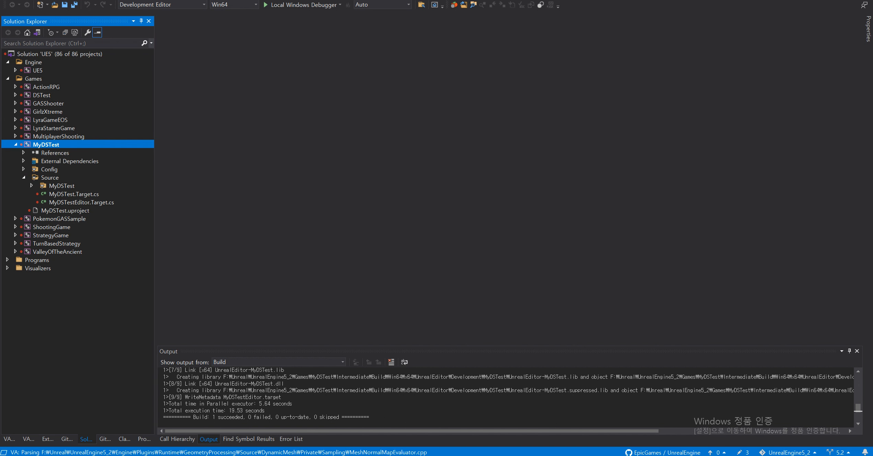
Add the existing files MyDSTestClient.Target.cs and MyDSTestServer.Target.cs from Games/MyDSTest/Source to the MyDSTest project's Source folder
{"action": "right_click", "coordinate": [60, 177]}
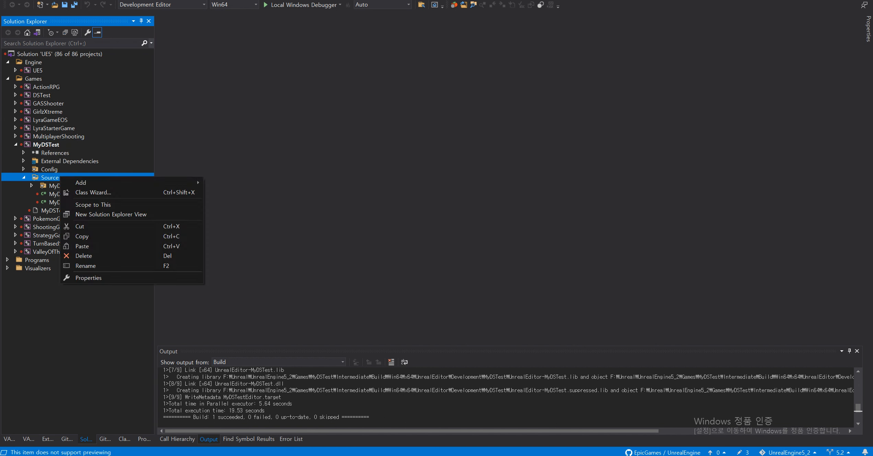
{"action": "mouse_move", "coordinate": [83, 182]}
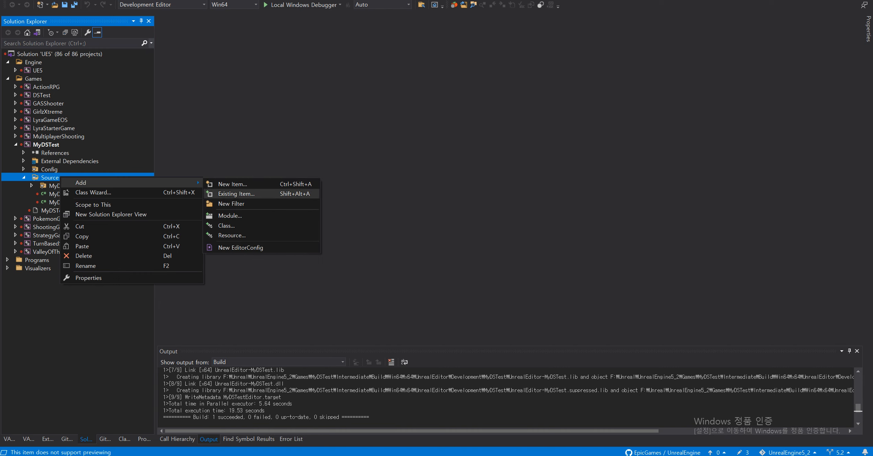
{"action": "left_click", "coordinate": [236, 194]}
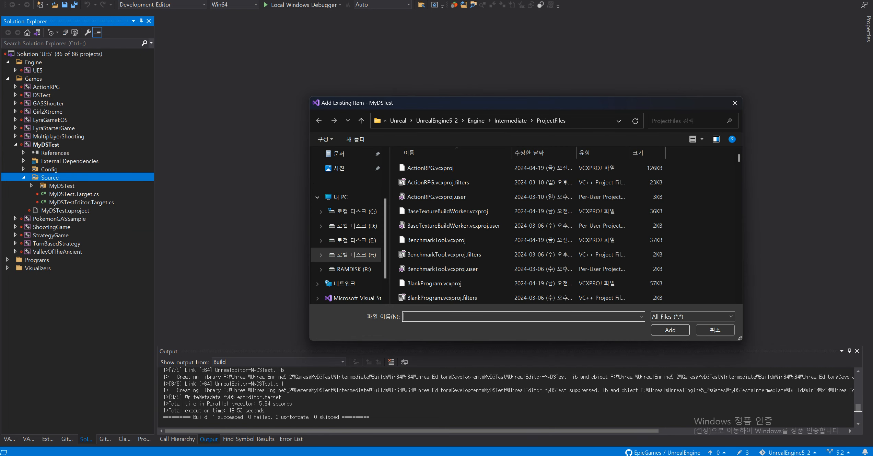
{"action": "left_click", "coordinate": [436, 121]}
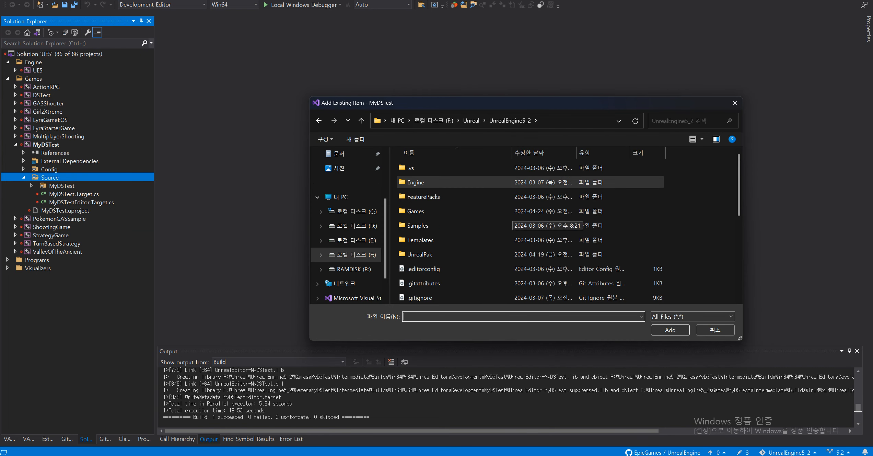
{"action": "double_click", "coordinate": [422, 211]}
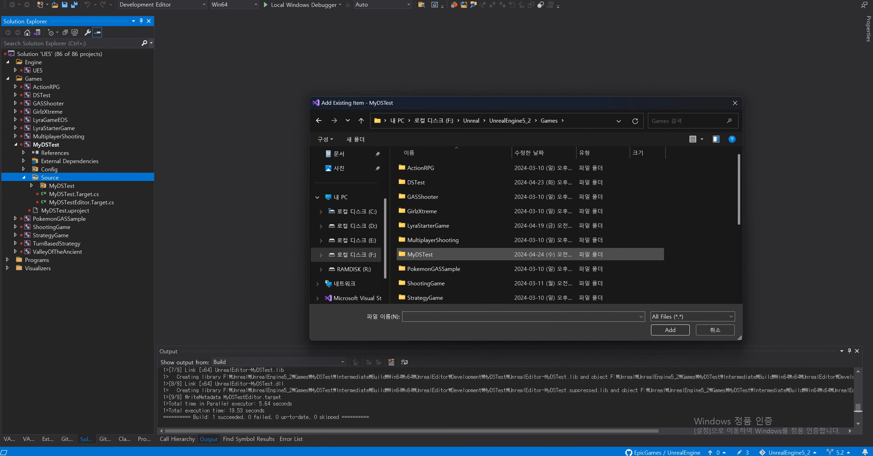
{"action": "double_click", "coordinate": [420, 254]}
{"action": "double_click", "coordinate": [423, 269]}
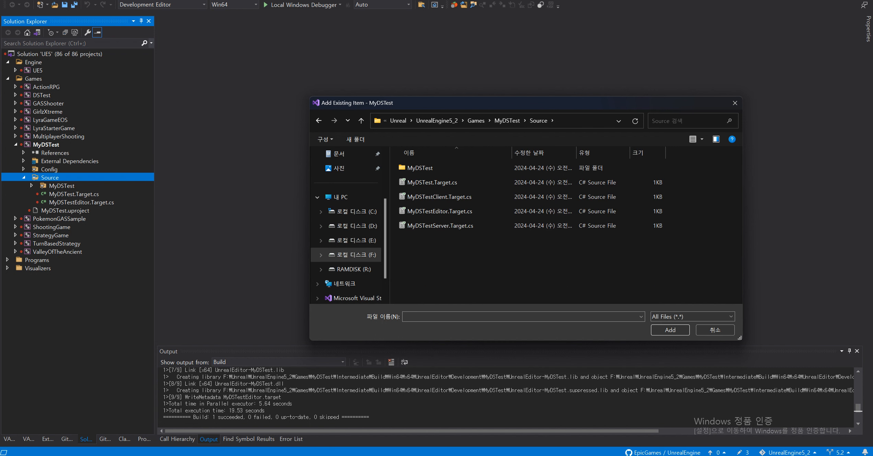
{"action": "left_click", "coordinate": [439, 196]}
{"action": "left_click", "coordinate": [441, 225], "text": "ctrl"}
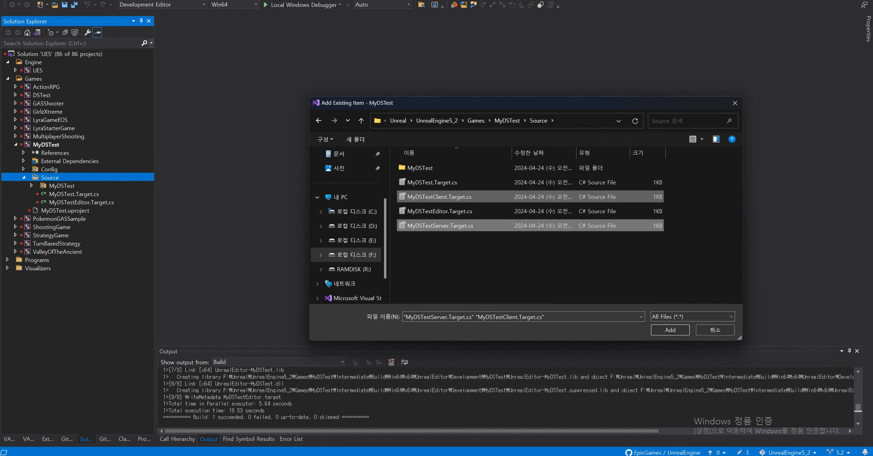
{"action": "left_click", "coordinate": [670, 330]}
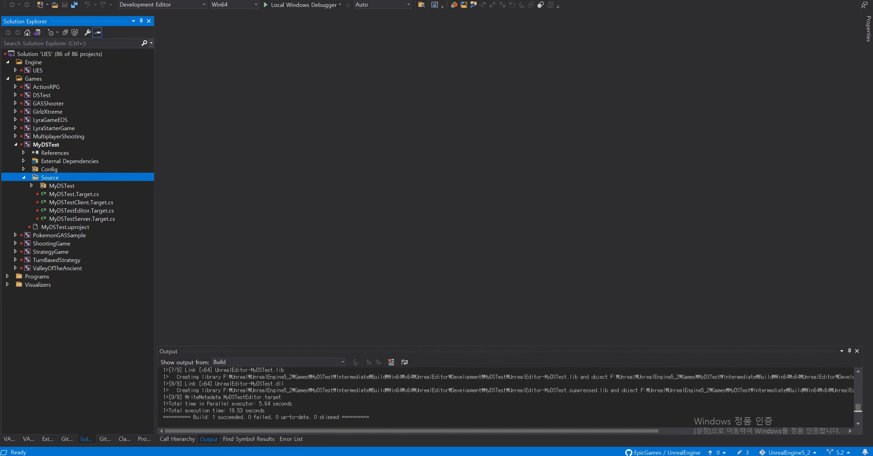
Open MyDSTestClient.Target.cs and rename both its class and its constructor to MyDSTestClientTarget
{"action": "left_click", "coordinate": [81, 203]}
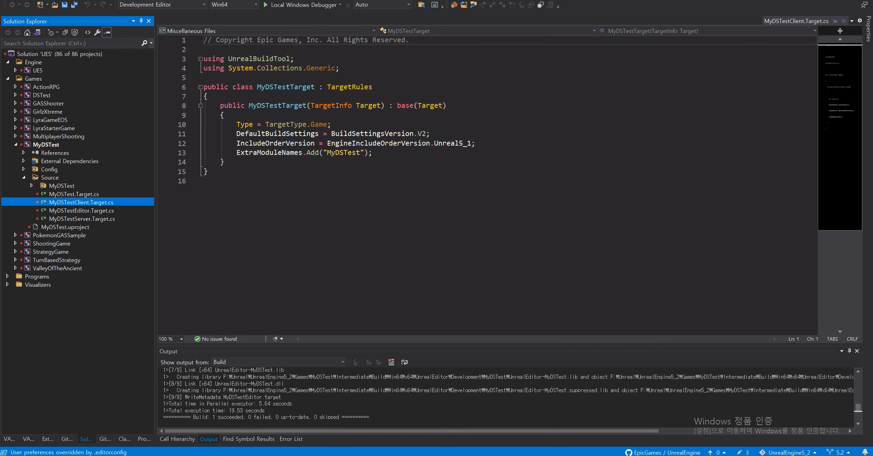
{"action": "left_click", "coordinate": [82, 219]}
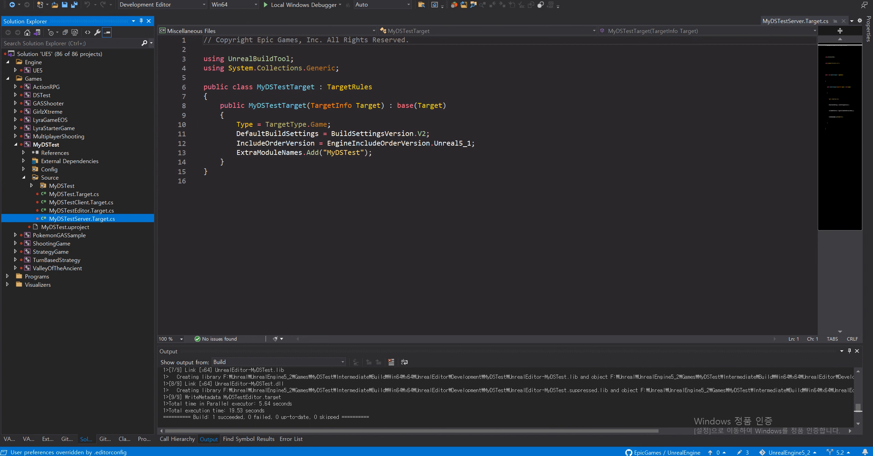
{"action": "left_click", "coordinate": [73, 194]}
{"action": "double_click", "coordinate": [81, 202]}
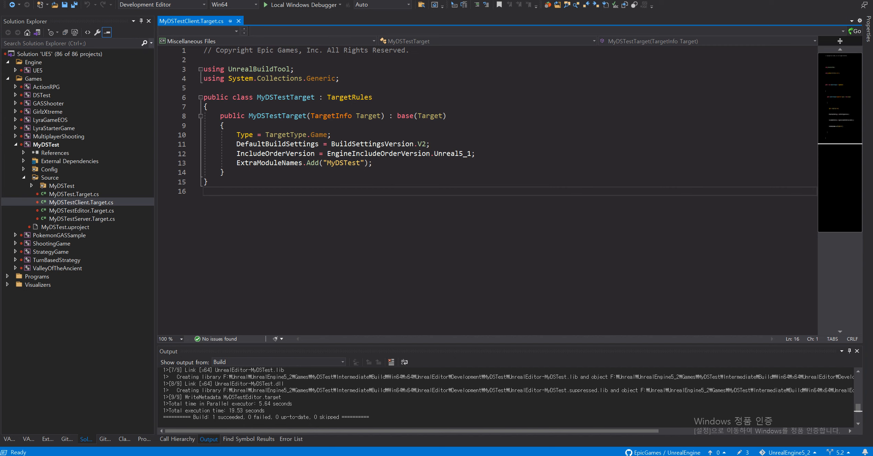
{"action": "left_click", "coordinate": [290, 97]}
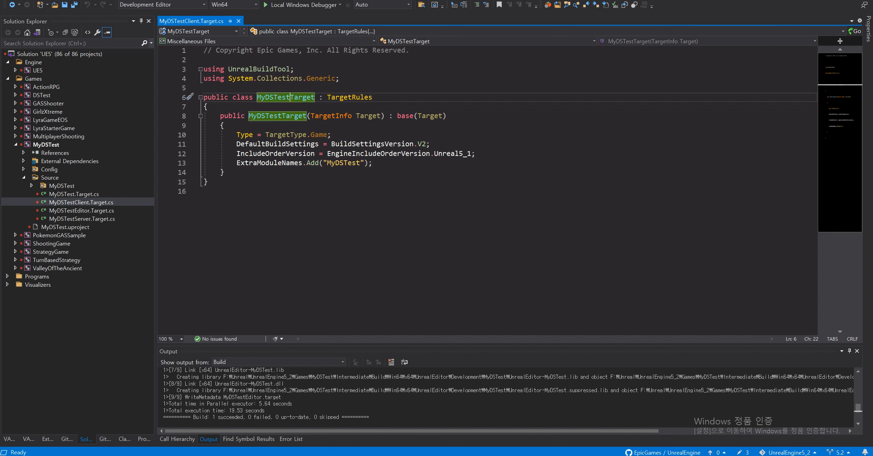
{"action": "type", "text": "Client"}
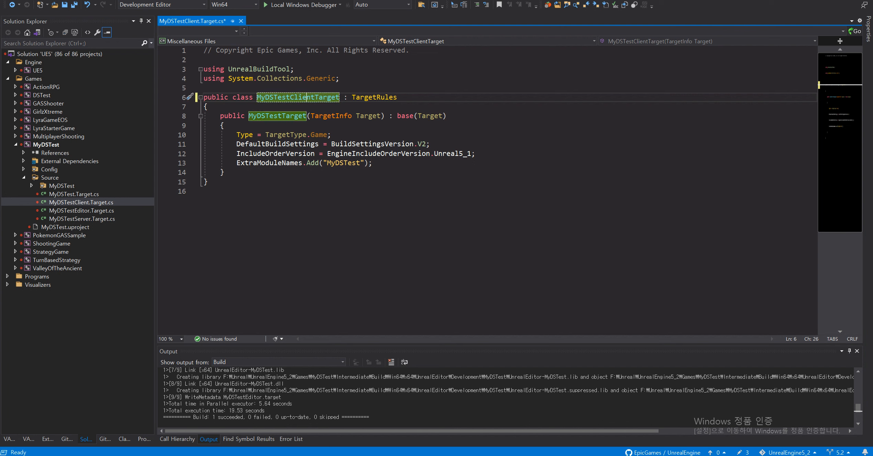
{"action": "left_click", "coordinate": [340, 97]}
{"action": "left_click", "coordinate": [306, 115]}
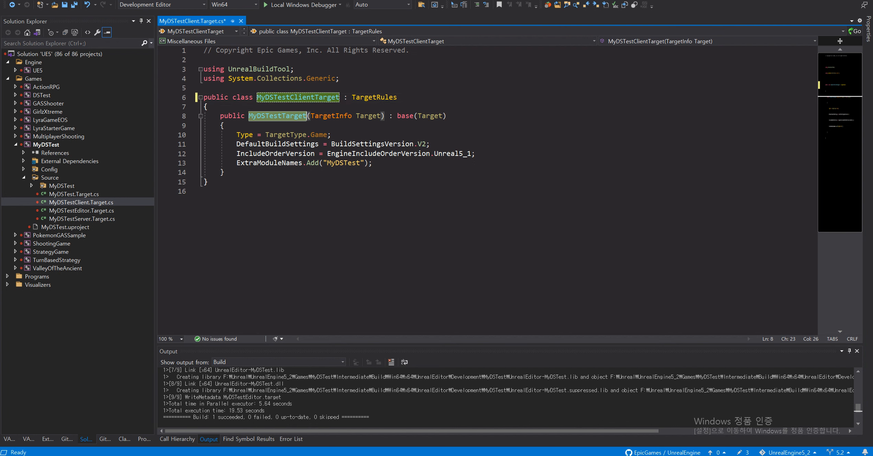
{"action": "type", "text": "MyDSTestClientTarget"}
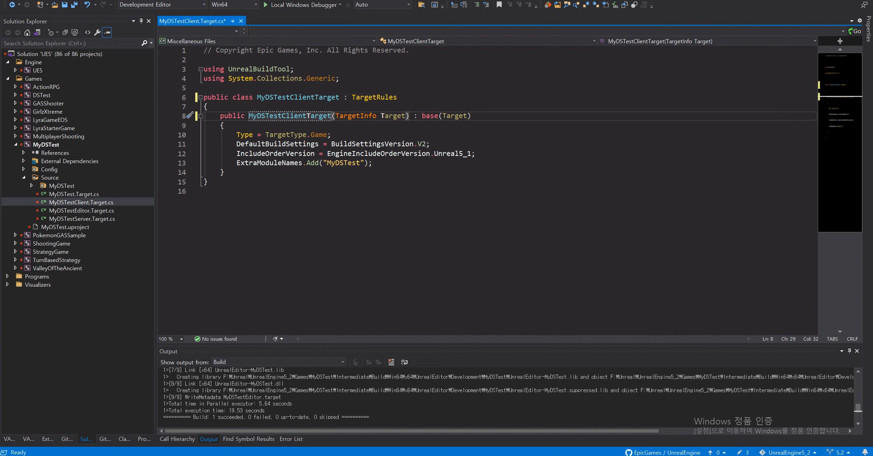
{"action": "key", "text": "ctrl+End"}
Set Type to TargetType.Client in MyDSTestClient.Target.cs and save the file
{"action": "left_click_drag", "start_coordinate": [237, 135], "coordinate": [331, 135]}
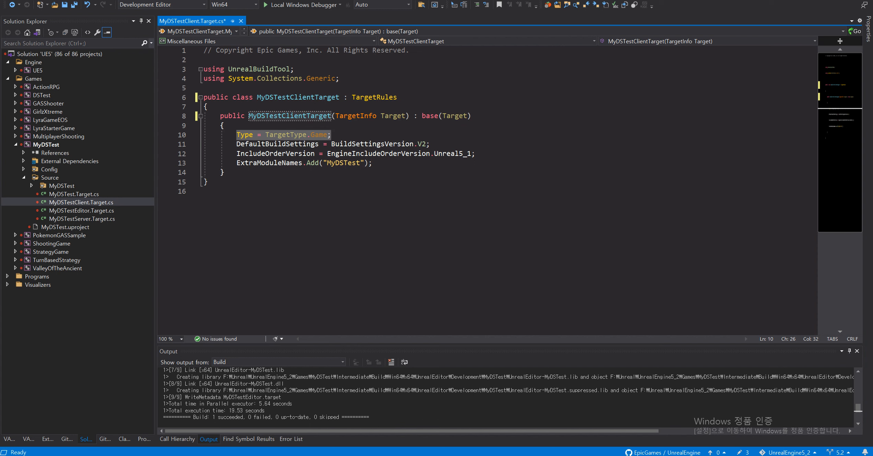
{"action": "key", "text": "ctrl+End"}
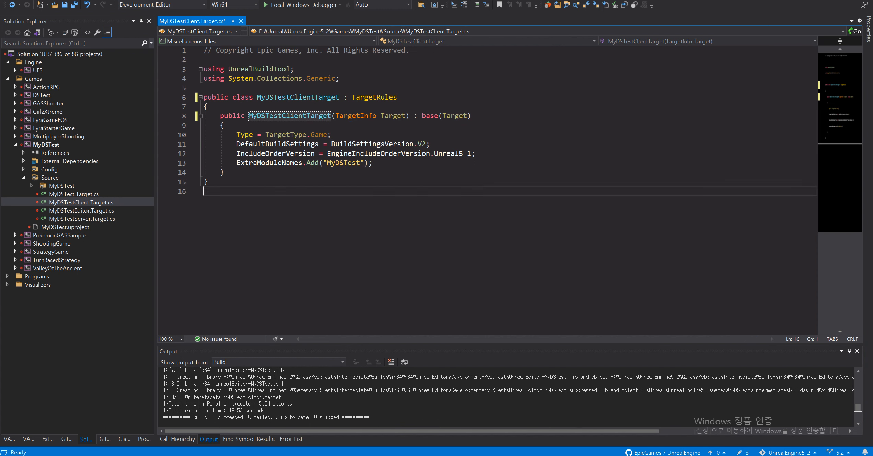
{"action": "left_click", "coordinate": [328, 134]}
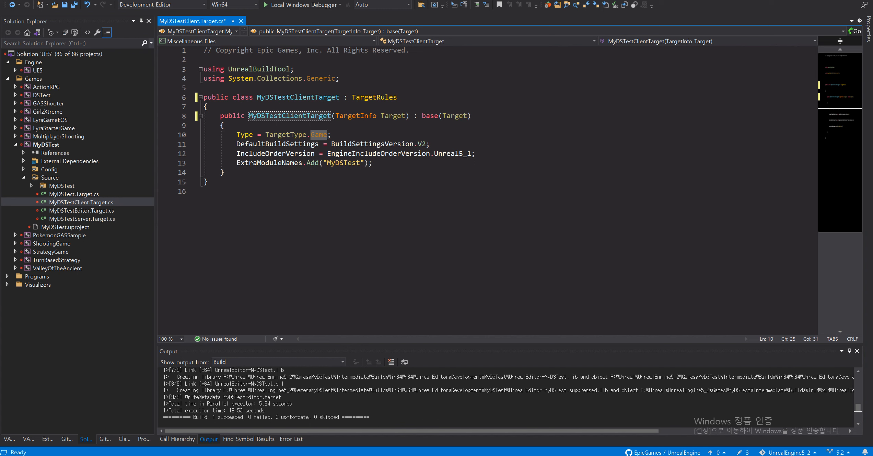
{"action": "key", "text": "BackSpace"}
{"action": "key", "text": "BackSpace"}
{"action": "key", "text": "BackSpace"}
{"action": "key", "text": "BackSpace"}
{"action": "type", "text": "Client"}
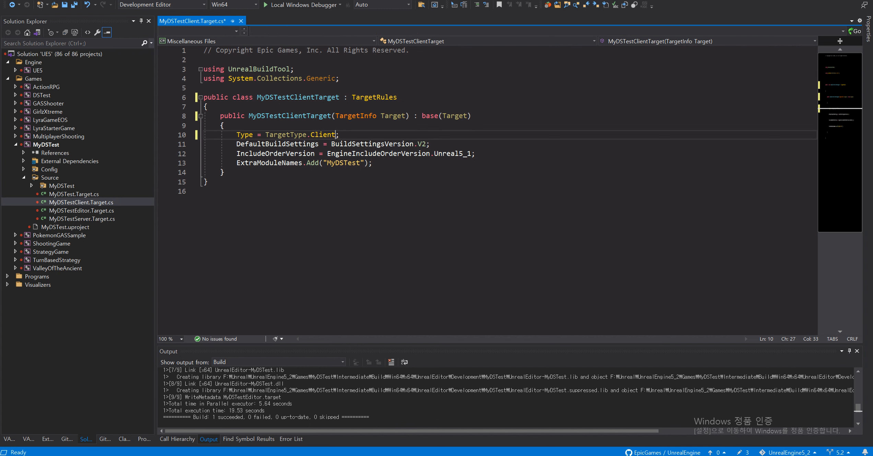
{"action": "key", "text": "ctrl+End"}
{"action": "key", "text": "ctrl+s"}
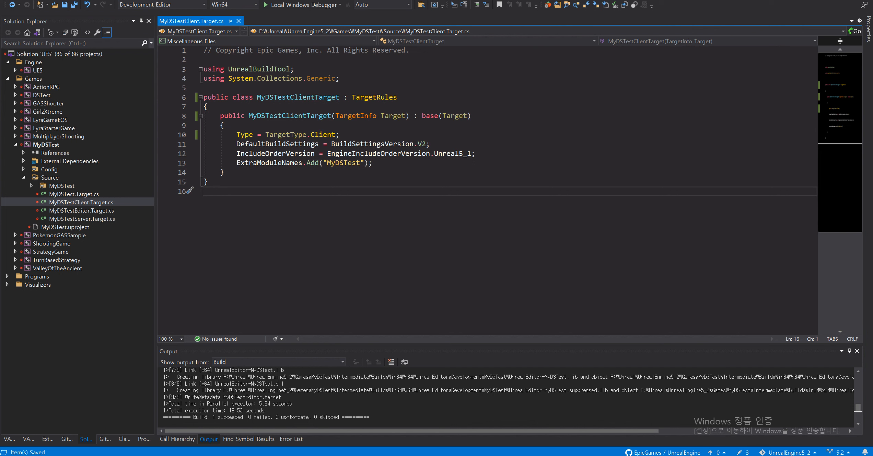
Open MyDSTestServer.Target.cs and rename both its class and its constructor to MyDSTestServerTarget
{"action": "double_click", "coordinate": [82, 219]}
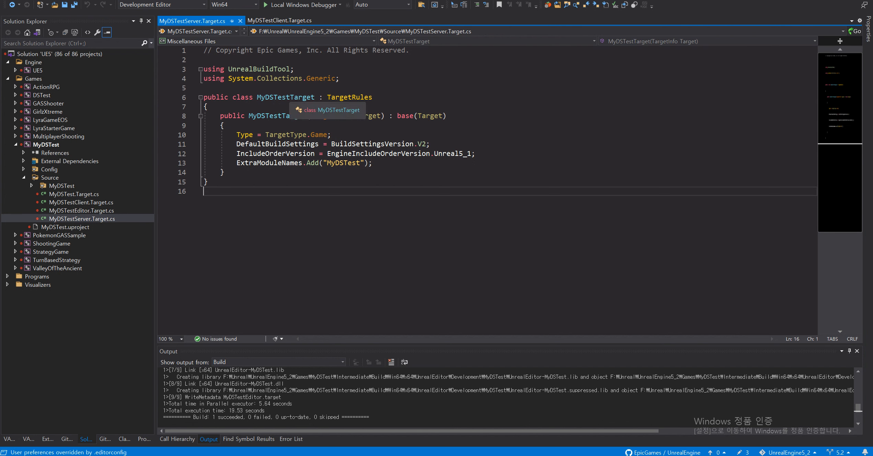
{"action": "left_click", "coordinate": [291, 97]}
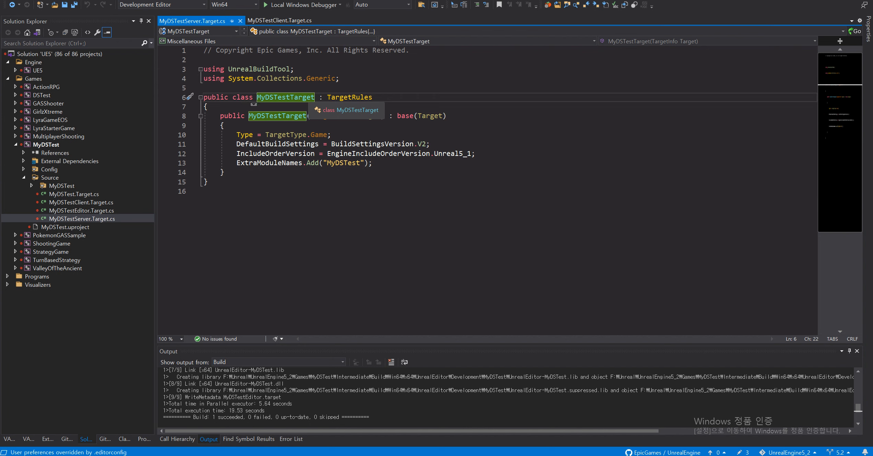
{"action": "type", "text": "Server"}
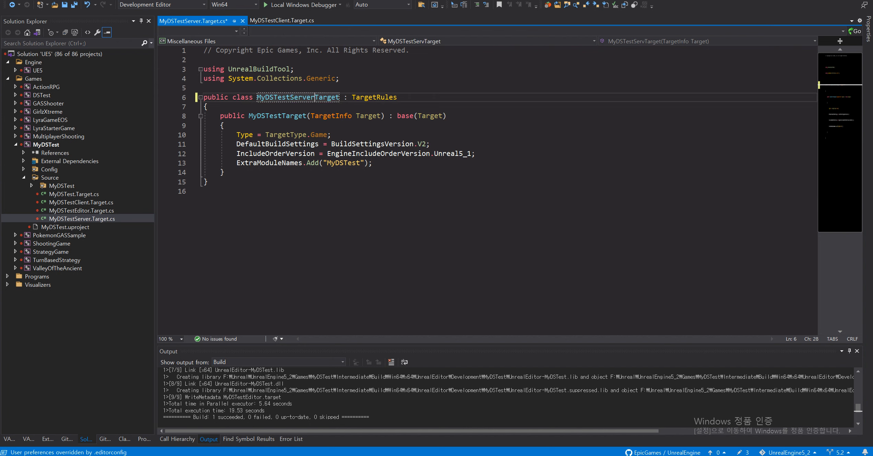
{"action": "left_click", "coordinate": [307, 116]}
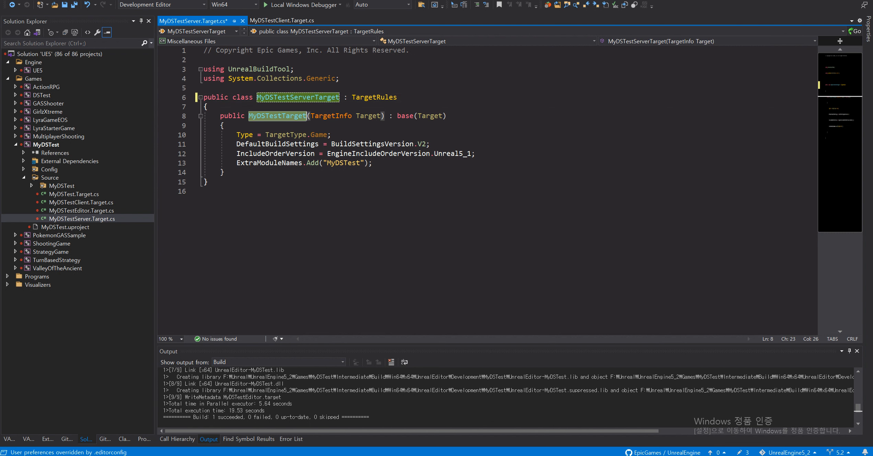
{"action": "type", "text": "Server"}
{"action": "left_click", "coordinate": [206, 191]}
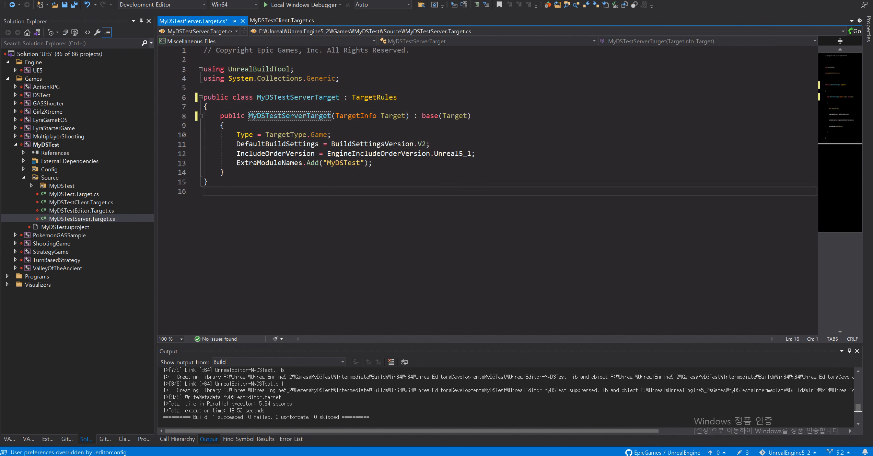
Set Type to TargetType.Server in MyDSTestServer.Target.cs and save the file
{"action": "left_click_drag", "start_coordinate": [331, 135], "coordinate": [204, 135]}
{"action": "left_click", "coordinate": [202, 191]}
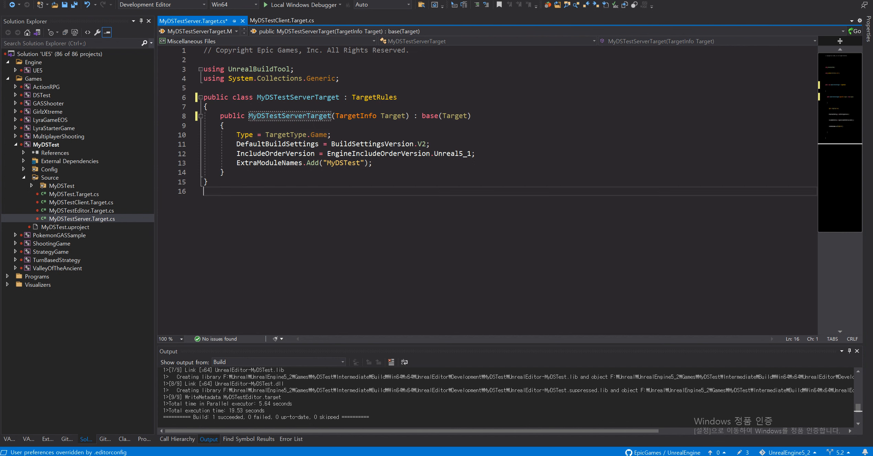
{"action": "left_click", "coordinate": [328, 135]}
{"action": "key", "text": "BackSpace"}
{"action": "key", "text": "BackSpace"}
{"action": "key", "text": "BackSpace"}
{"action": "key", "text": "BackSpace"}
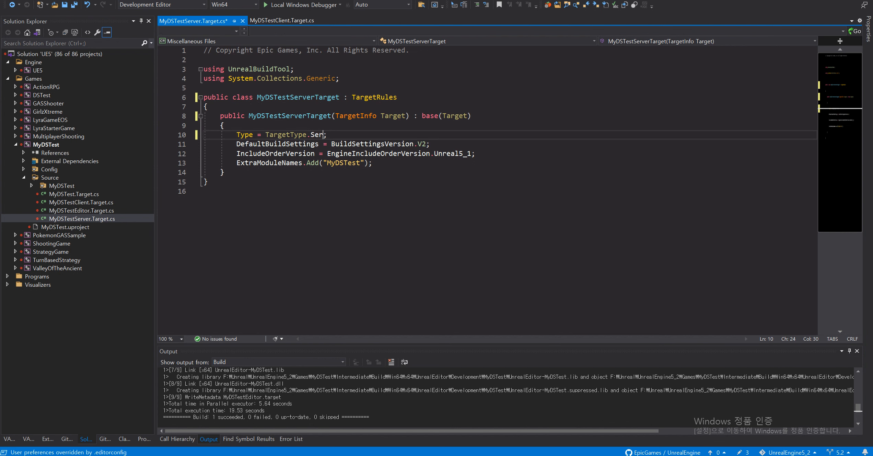
{"action": "type", "text": "Server"}
{"action": "left_click", "coordinate": [204, 191]}
{"action": "key", "text": "ctrl+s"}
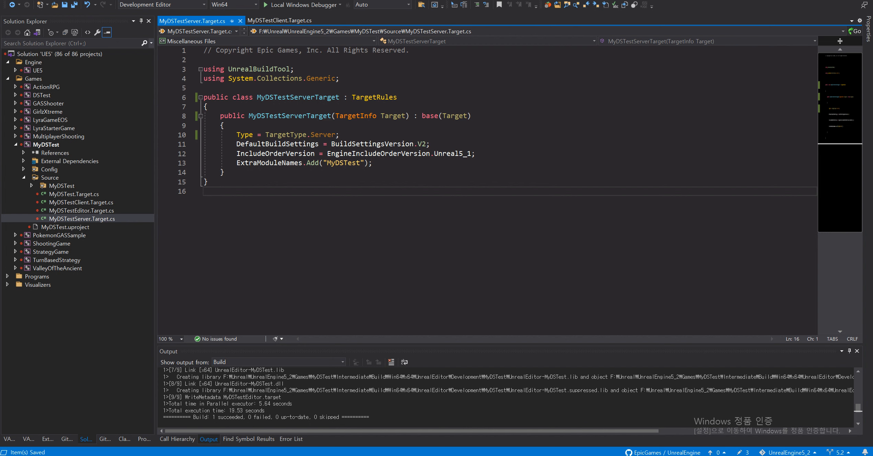
Switch to the Notion page and copy the [SupportedPlatforms(UnrealPlatformClass.Server)] line from the server Target.cs code block
{"action": "left_click_drag", "start_coordinate": [872, 118], "coordinate": [488, 1]}
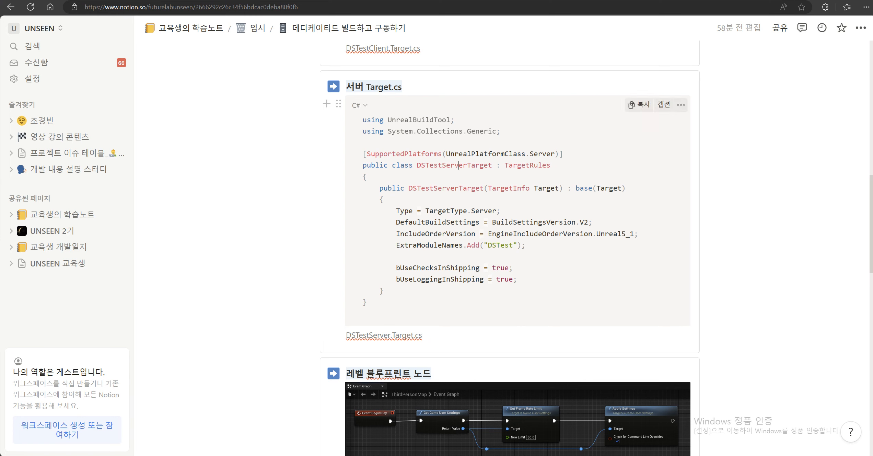
{"action": "left_click_drag", "start_coordinate": [565, 154], "coordinate": [363, 153]}
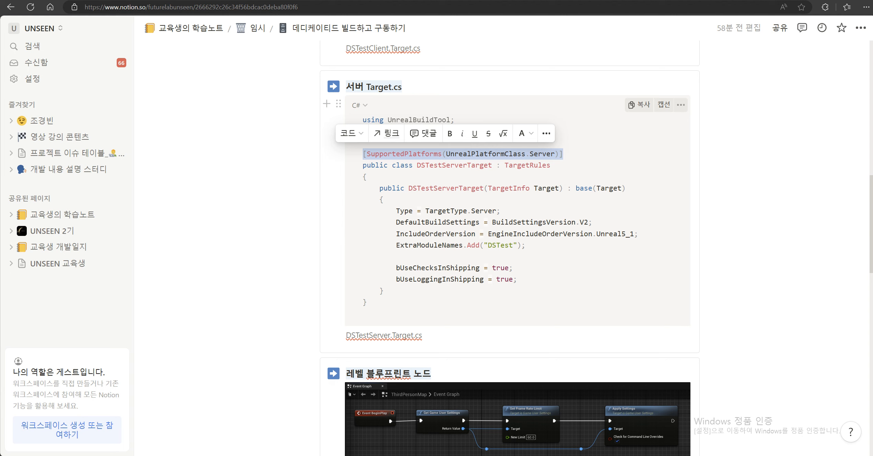
{"action": "left_click", "coordinate": [564, 154]}
{"action": "left_click_drag", "start_coordinate": [565, 154], "coordinate": [363, 154]}
{"action": "key", "text": "ctrl+c"}
Back in Visual Studio, insert [SupportedPlatforms(UnrealPlatformClass.Server)] on its own line directly above the MyDSTestServerTarget class declaration
{"action": "key", "text": "alt+Tab"}
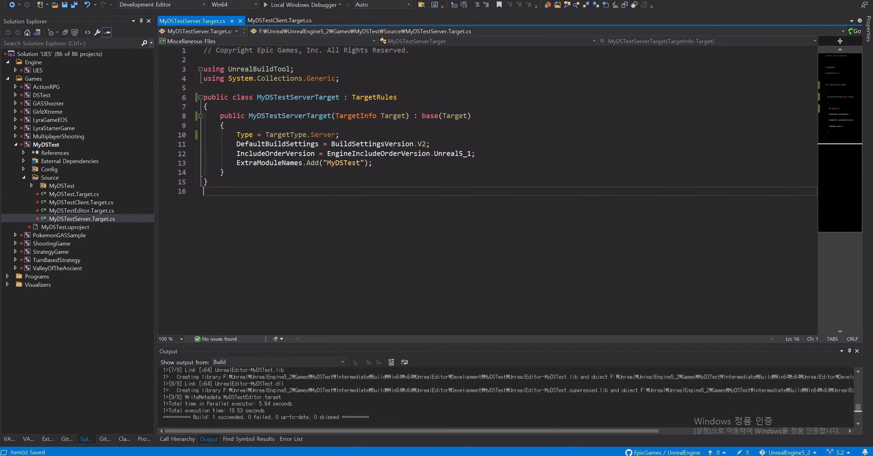
{"action": "left_click", "coordinate": [190, 106]}
{"action": "left_click", "coordinate": [189, 87]}
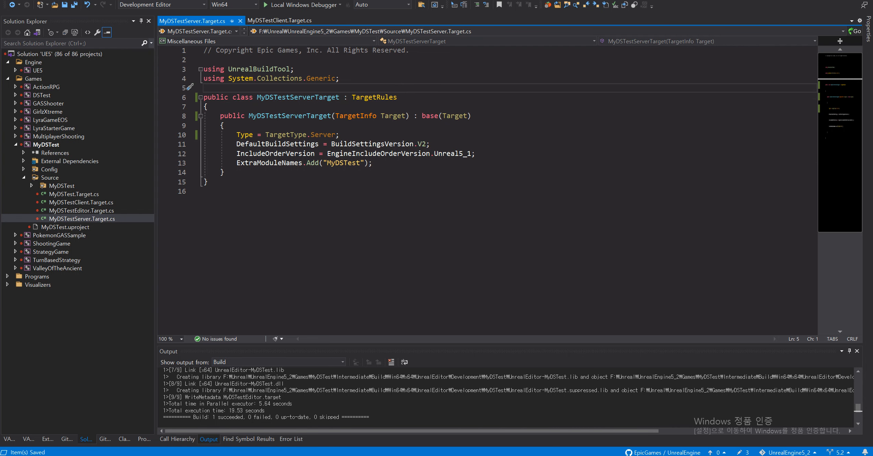
{"action": "key", "text": "Return"}
{"action": "key", "text": "ctrl+v"}
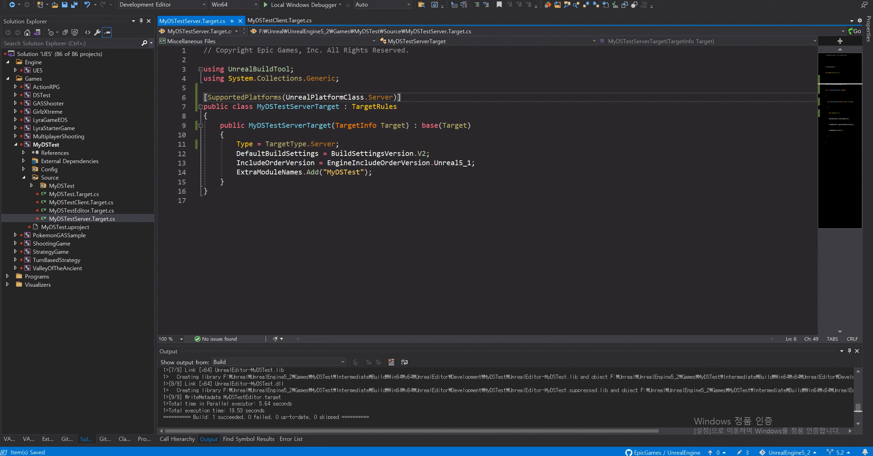
Switch to the Notion page and copy the bUseChecksInShipping = true and bUseLoggingInShipping = true lines from the server Target.cs code
{"action": "mouse_move", "coordinate": [432, 455]}
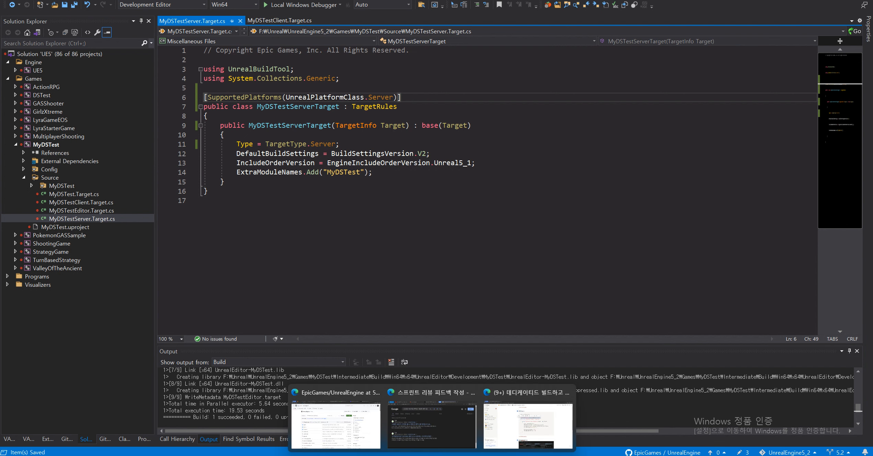
{"action": "left_click", "coordinate": [528, 425]}
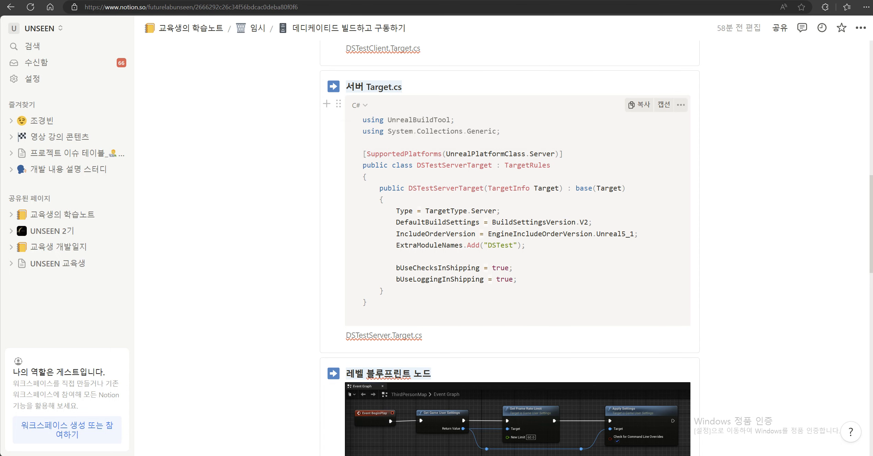
{"action": "left_click_drag", "start_coordinate": [518, 279], "coordinate": [362, 267]}
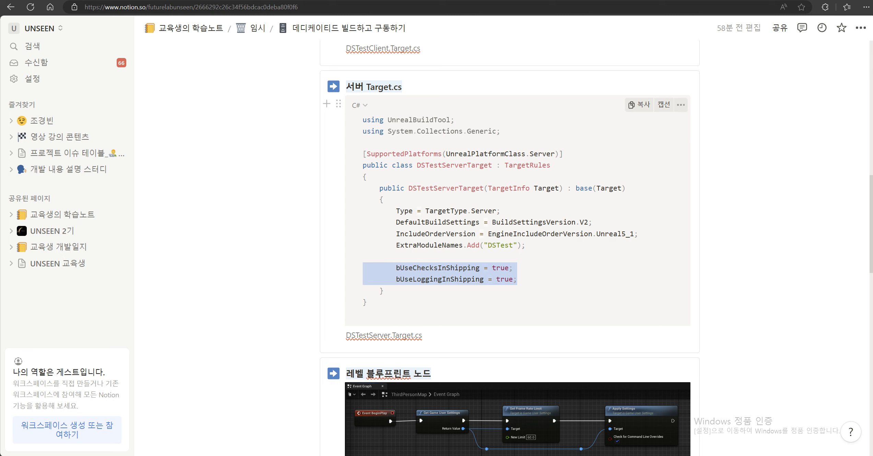
{"action": "key", "text": "ctrl+c"}
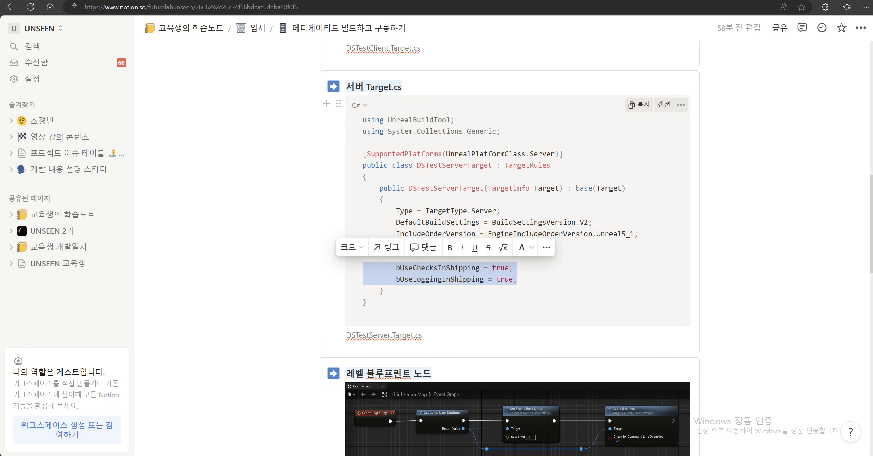
Copy the bUseChecksInShipping = true; and bUseLoggingInShipping = true; lines from the notes to below ExtraModuleNames in MyDSTestServer.Target.cs in Visual Studio, and save
{"action": "left_click", "coordinate": [383, 291]}
{"action": "left_click", "coordinate": [530, 424]}
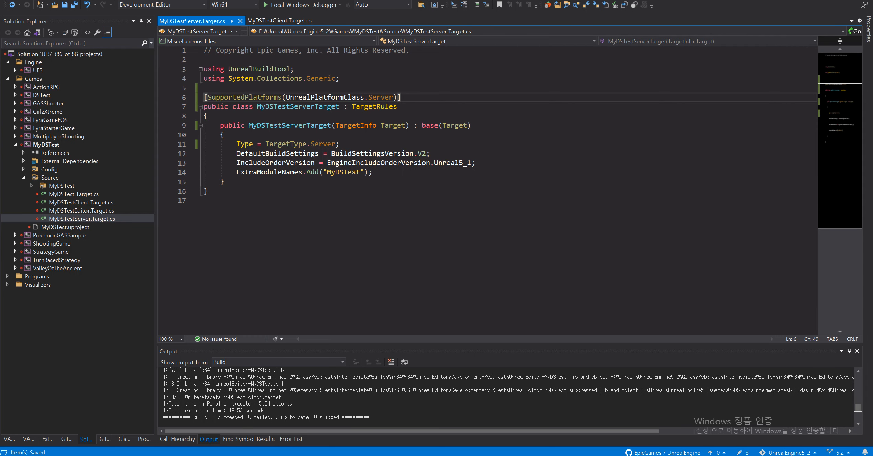
{"action": "left_click", "coordinate": [373, 172]}
{"action": "key", "text": "Return"}
{"action": "key", "text": "Return"}
{"action": "key", "text": "ctrl+v"}
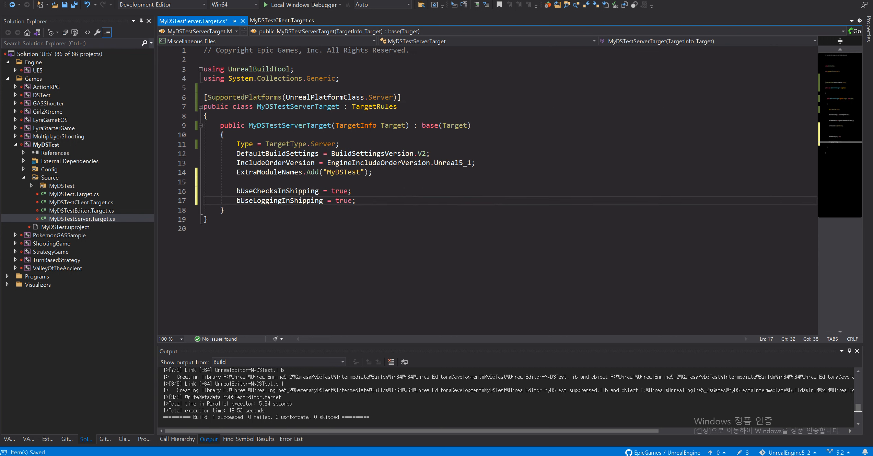
{"action": "left_click", "coordinate": [204, 229]}
{"action": "key", "text": "ctrl+s"}
Examine the bUseChecksInShipping and bUseLoggingInShipping settings in the server target file
{"action": "left_click", "coordinate": [282, 191]}
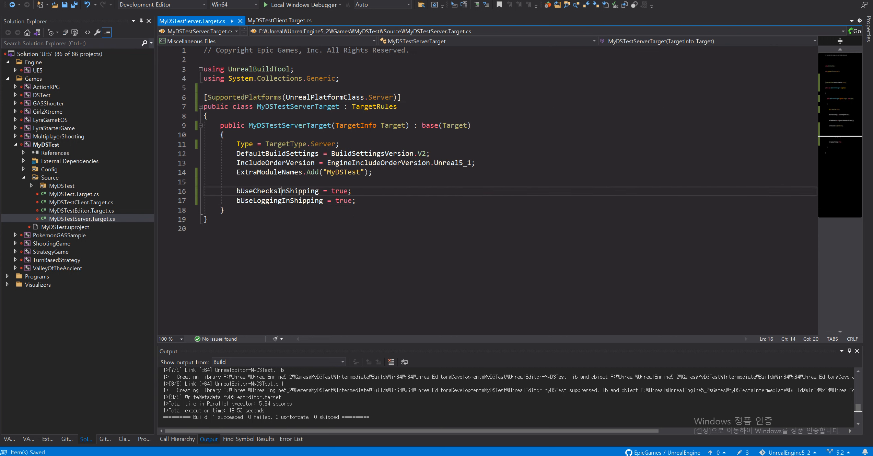
{"action": "double_click", "coordinate": [280, 191]}
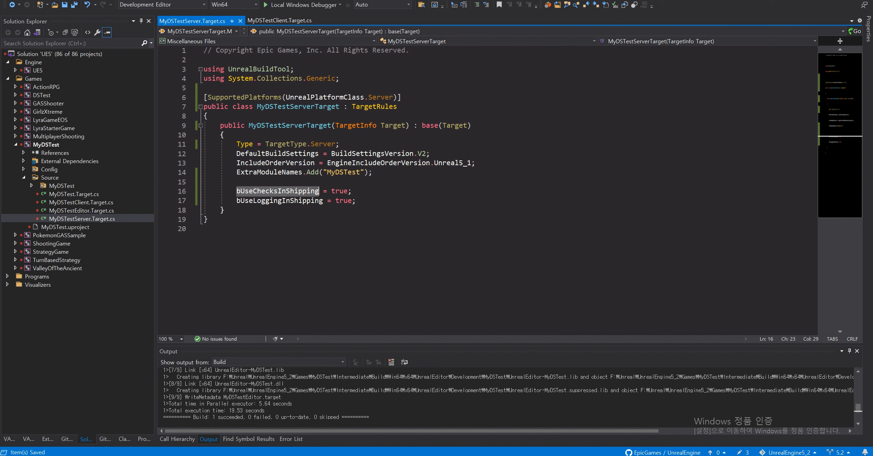
{"action": "left_click", "coordinate": [204, 229]}
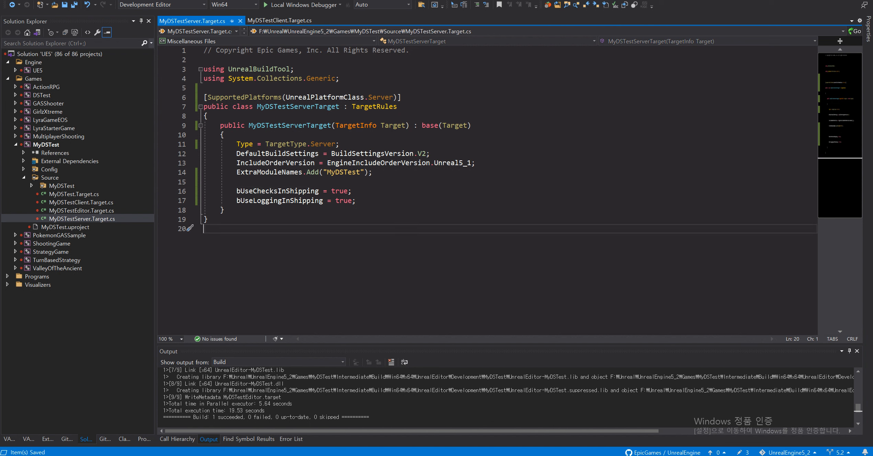
{"action": "left_click_drag", "start_coordinate": [237, 191], "coordinate": [353, 191]}
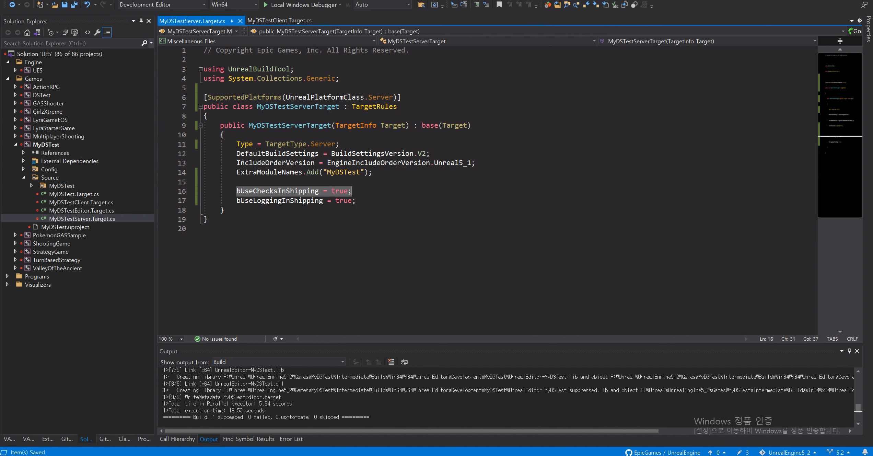
{"action": "left_click", "coordinate": [204, 229]}
{"action": "left_click_drag", "start_coordinate": [237, 201], "coordinate": [356, 200]}
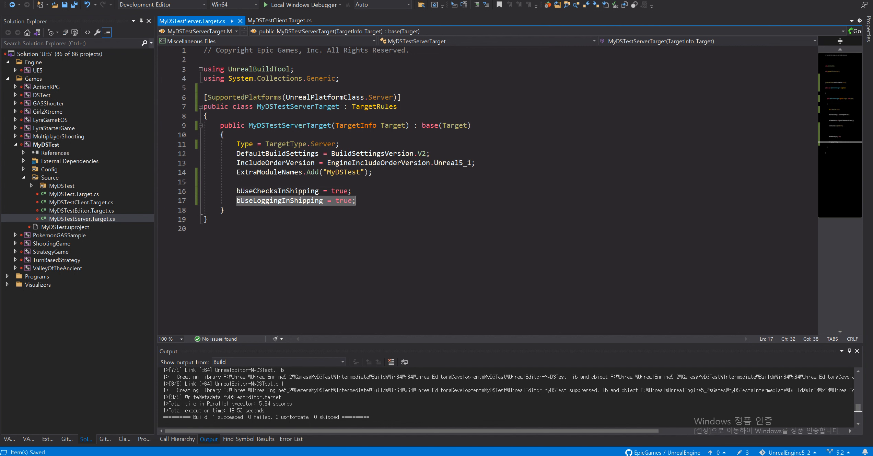
{"action": "left_click", "coordinate": [204, 229]}
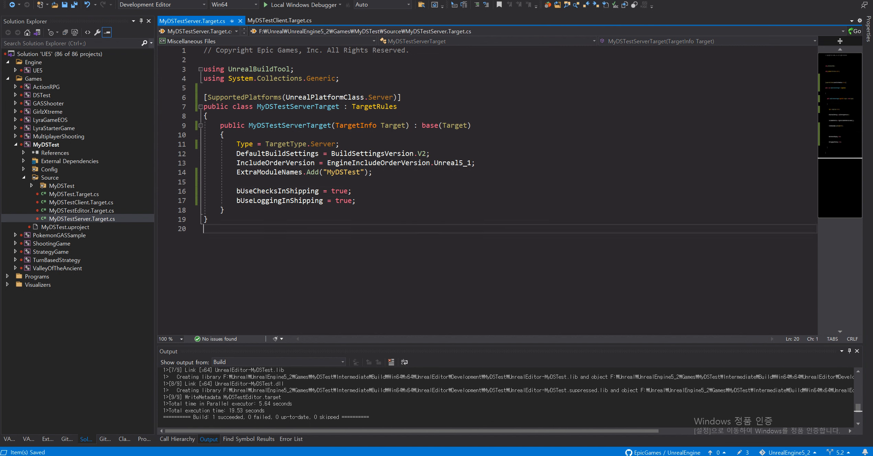
{"action": "left_click_drag", "start_coordinate": [237, 201], "coordinate": [356, 200]}
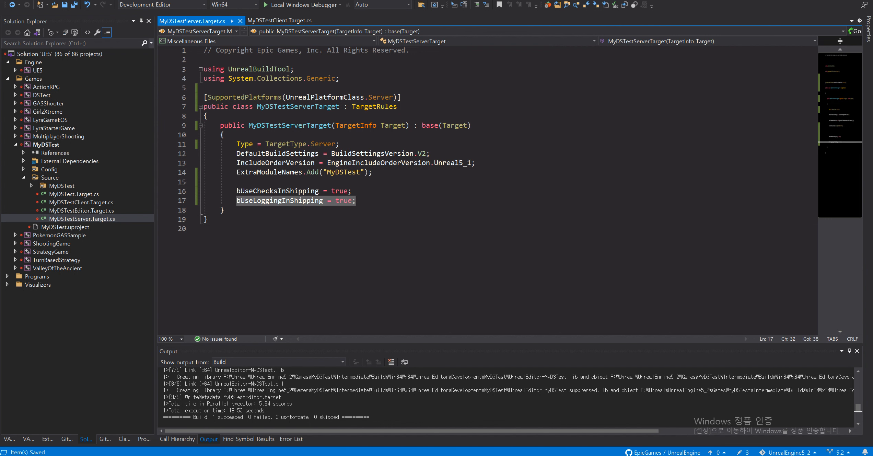
{"action": "left_click", "coordinate": [204, 228]}
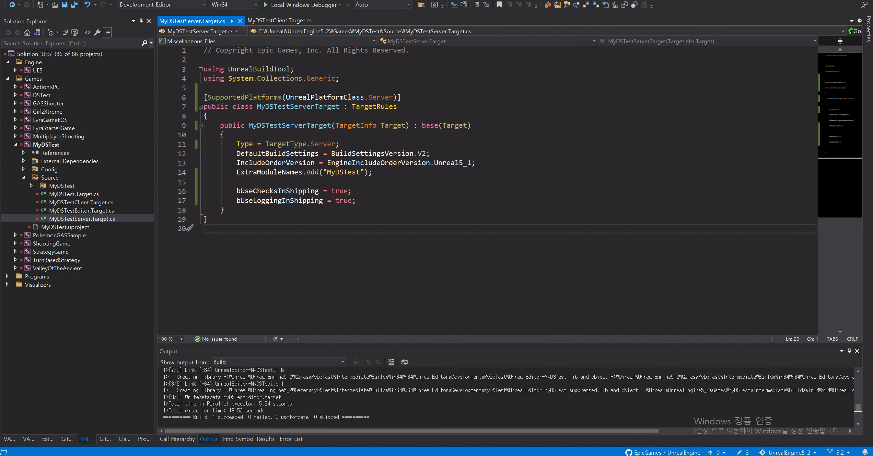
{"action": "left_click_drag", "start_coordinate": [237, 200], "coordinate": [356, 200]}
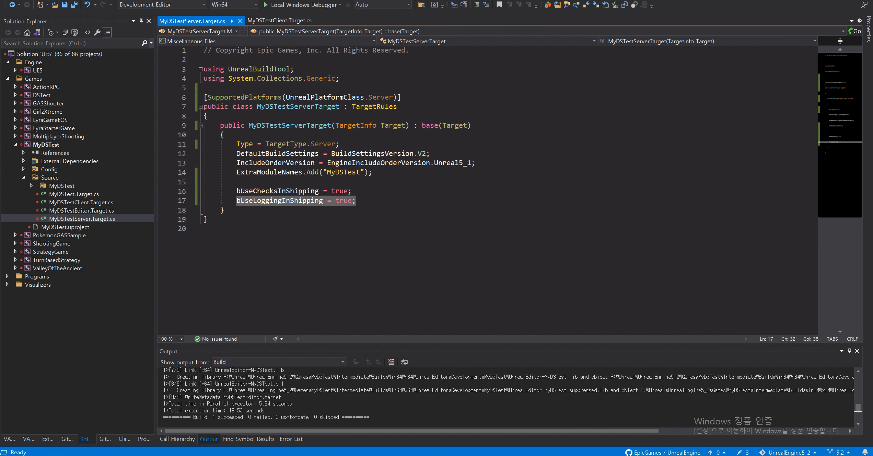
{"action": "left_click", "coordinate": [189, 228]}
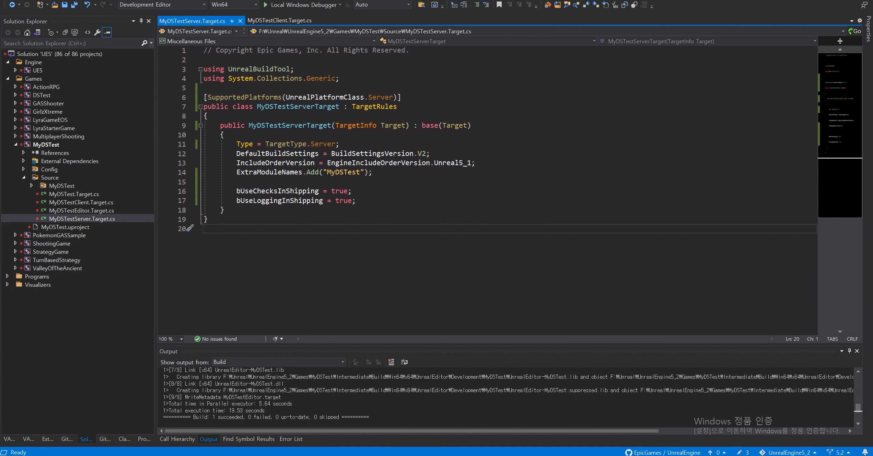
Close Visual Studio with the MyDSTest project changes saved, and run GenerateProjectFiles.bat from the UnrealEngine5_2 folder in File Explorer
{"action": "left_click", "coordinate": [865, 3]}
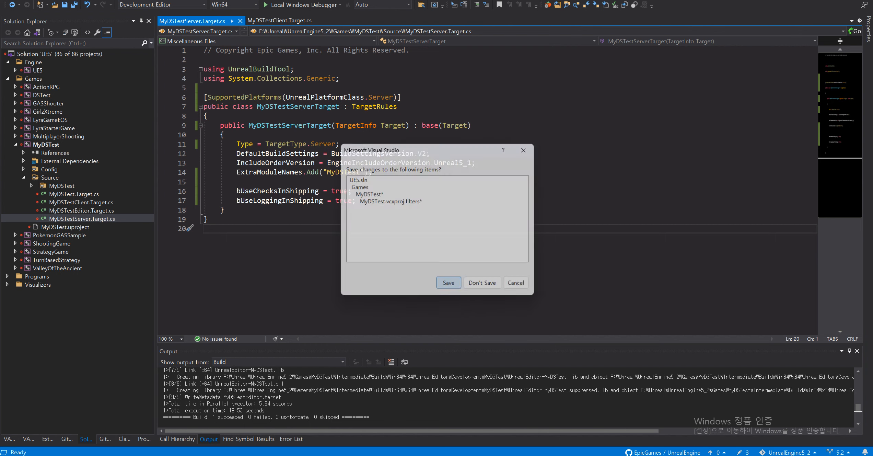
{"action": "key", "text": "Return"}
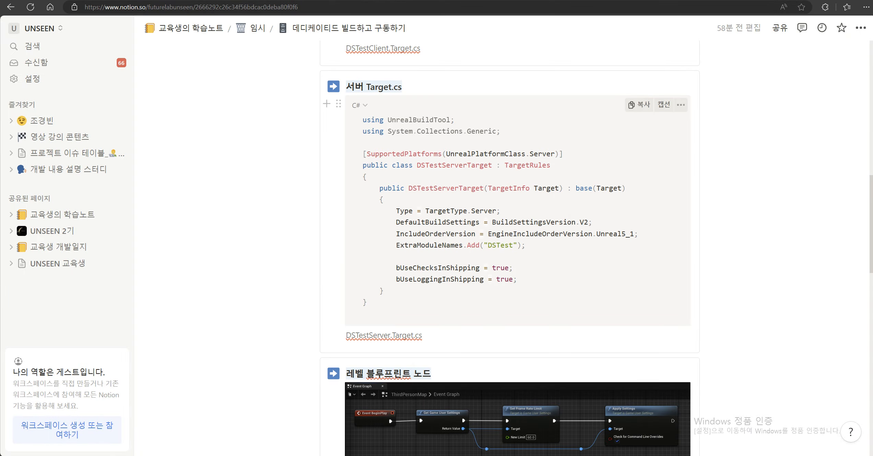
{"action": "key", "text": "alt+Tab"}
{"action": "left_click", "coordinate": [366, 89]}
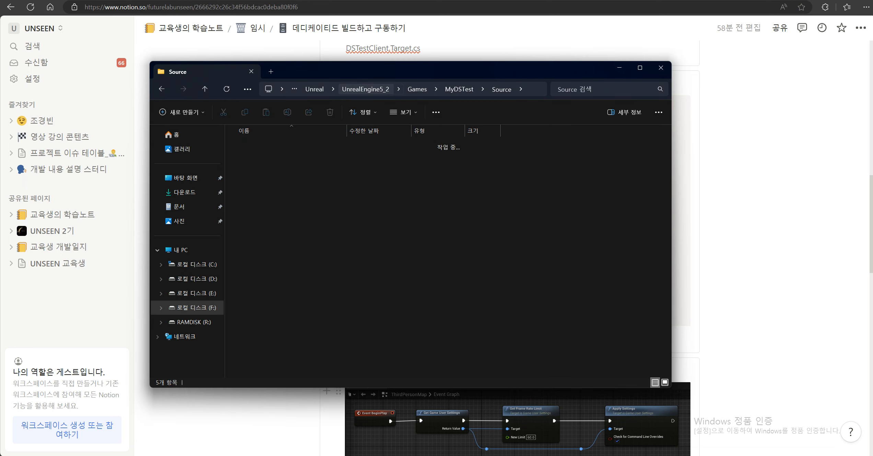
{"action": "scroll", "coordinate": [374, 199], "scroll_direction": "down", "scroll_amount": 3}
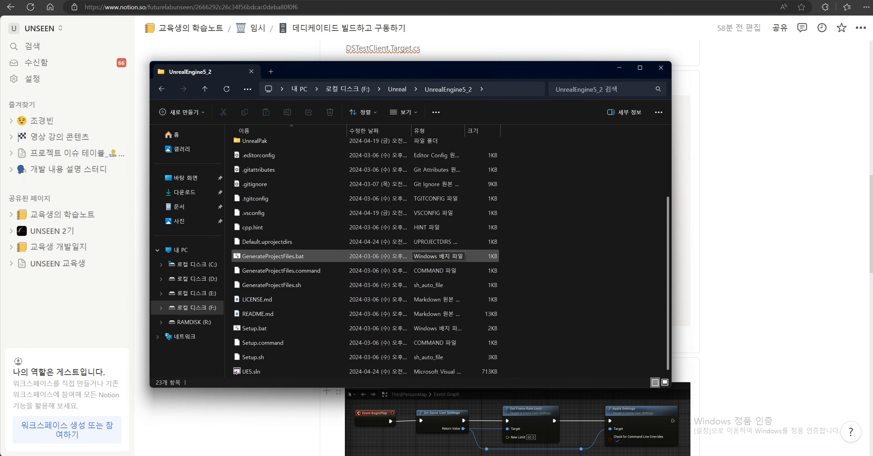
{"action": "left_click", "coordinate": [429, 257]}
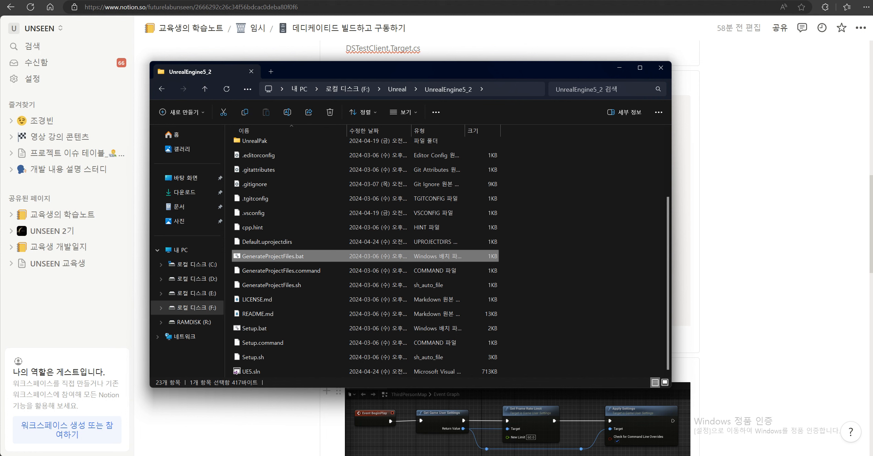
{"action": "double_click", "coordinate": [391, 257]}
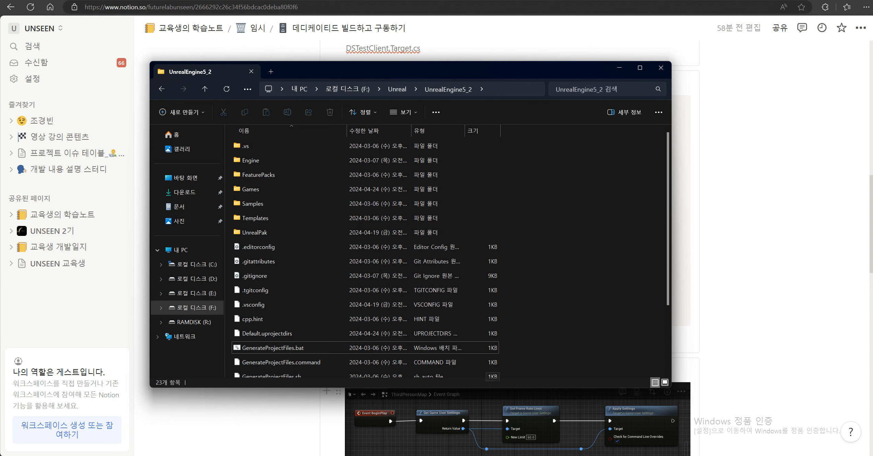
Switch to the browser and read the blog post on building Unreal Engine from source, through to its reference links
{"action": "left_click", "coordinate": [385, 391]}
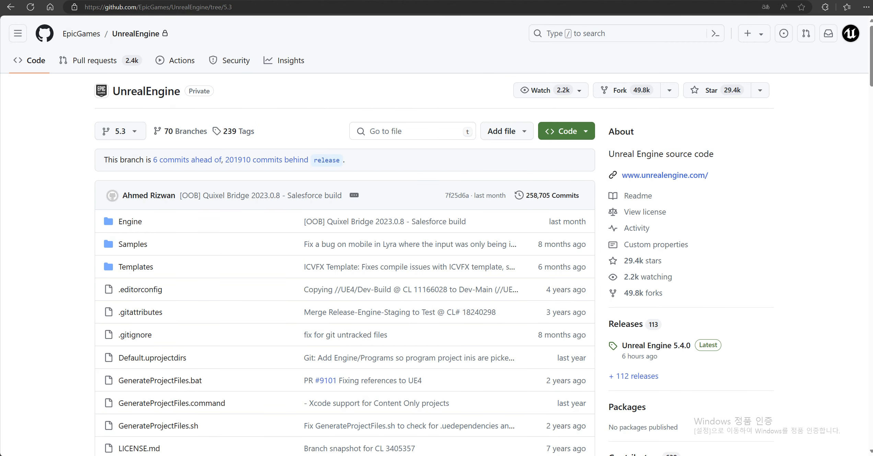
{"action": "key", "text": "ctrl+Tab"}
{"action": "scroll", "coordinate": [436, 236], "scroll_direction": "down", "scroll_amount": 5}
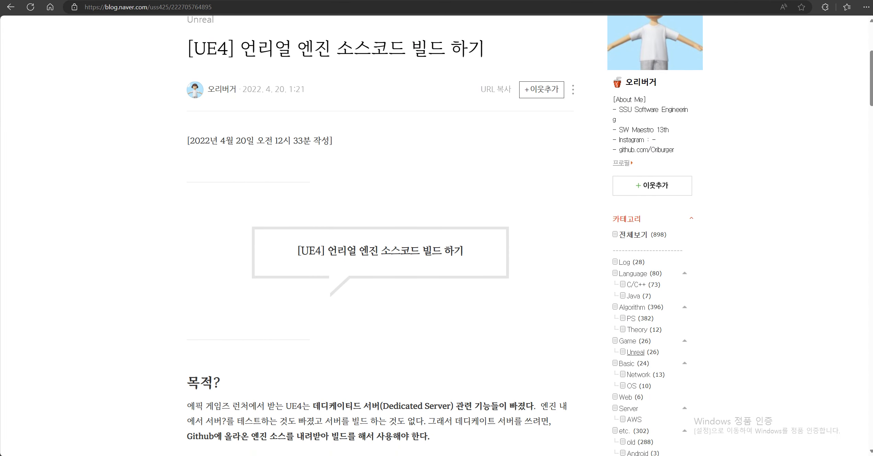
{"action": "scroll", "coordinate": [436, 236], "scroll_direction": "down", "scroll_amount": 10}
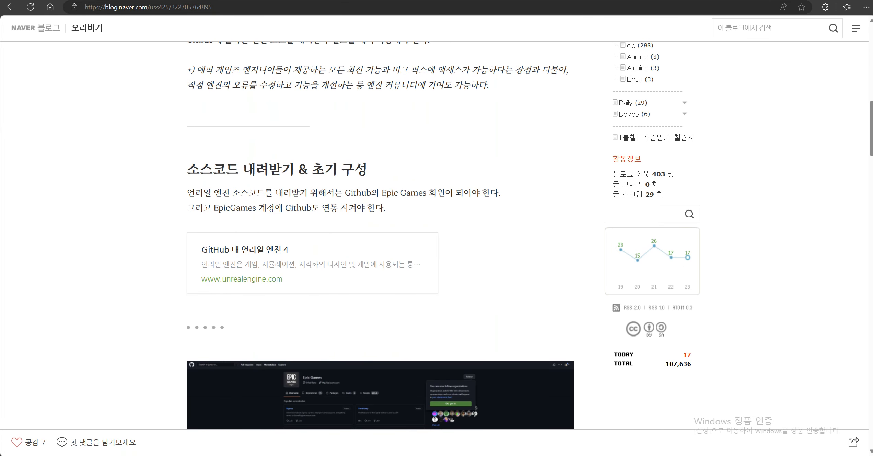
{"action": "scroll", "coordinate": [436, 235], "scroll_direction": "down", "scroll_amount": 4}
{"action": "scroll", "coordinate": [437, 235], "scroll_direction": "down", "scroll_amount": 8}
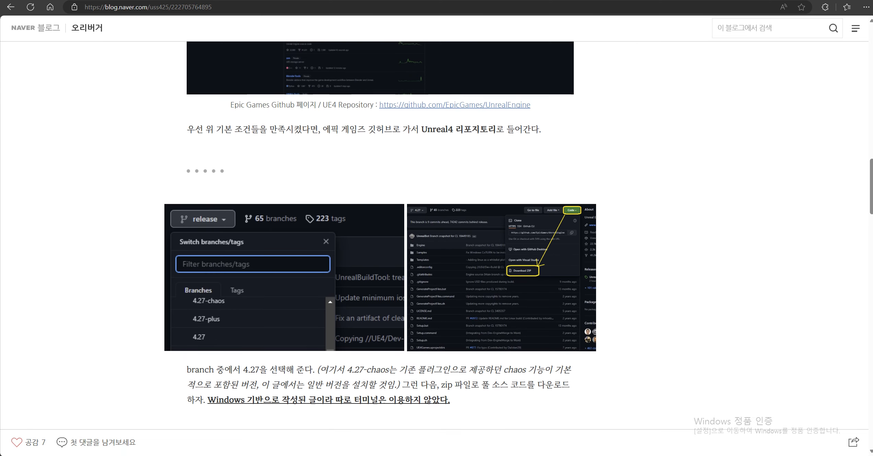
{"action": "scroll", "coordinate": [437, 235], "scroll_direction": "down", "scroll_amount": 15}
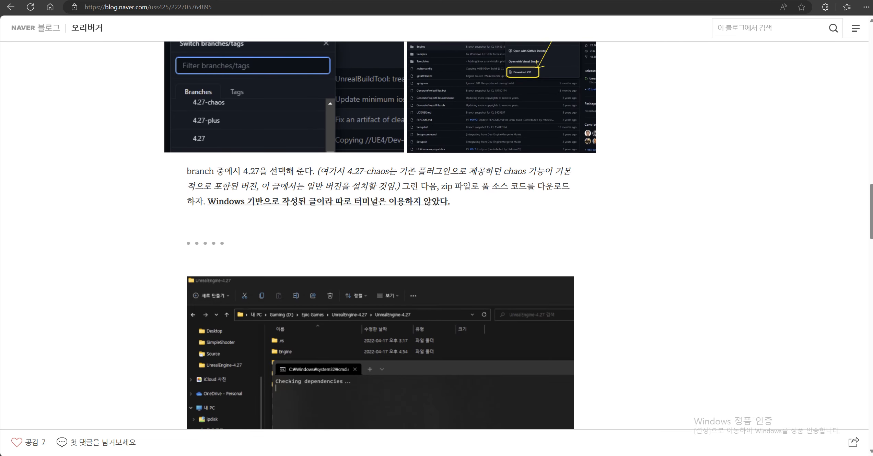
{"action": "scroll", "coordinate": [437, 236], "scroll_direction": "down", "scroll_amount": 7}
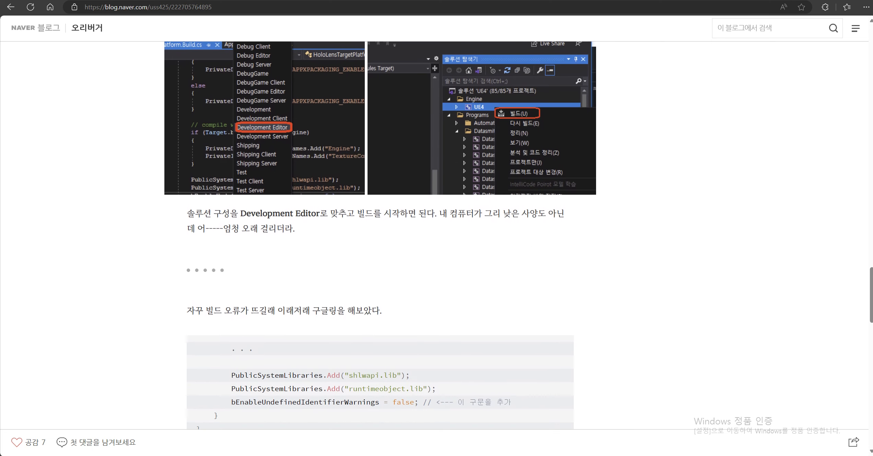
{"action": "scroll", "coordinate": [436, 235], "scroll_direction": "down", "scroll_amount": 9}
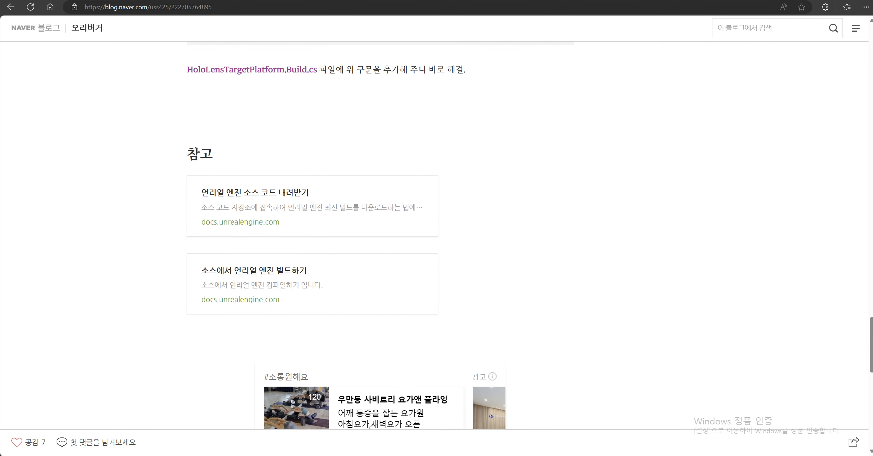
Examine the .NET Desktop Runtime 6.0.29 and .NET Runtime 6.0.29 sections on Microsoft's .NET 6.0 download page
{"action": "key", "text": "ctrl+Tab"}
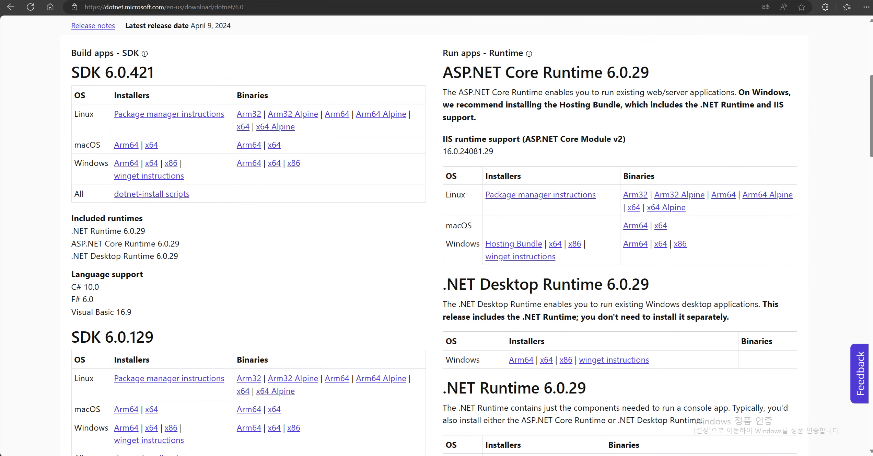
{"action": "scroll", "coordinate": [437, 236], "scroll_direction": "up", "scroll_amount": 7}
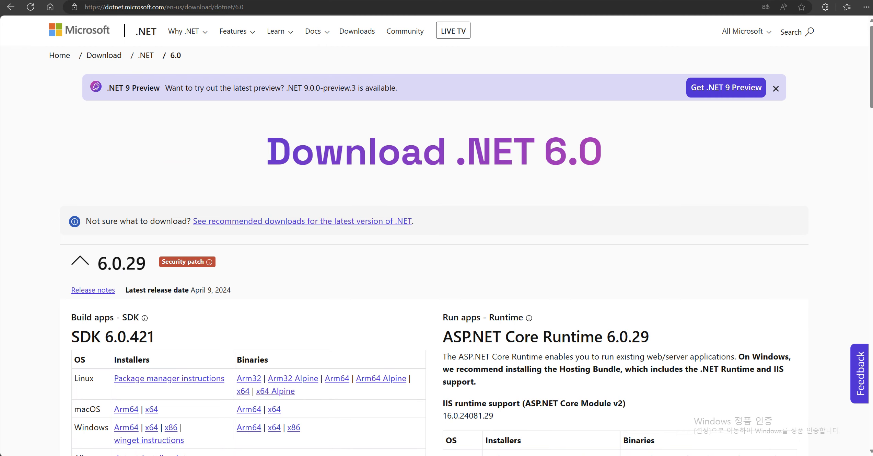
{"action": "scroll", "coordinate": [434, 237], "scroll_direction": "down", "scroll_amount": 10}
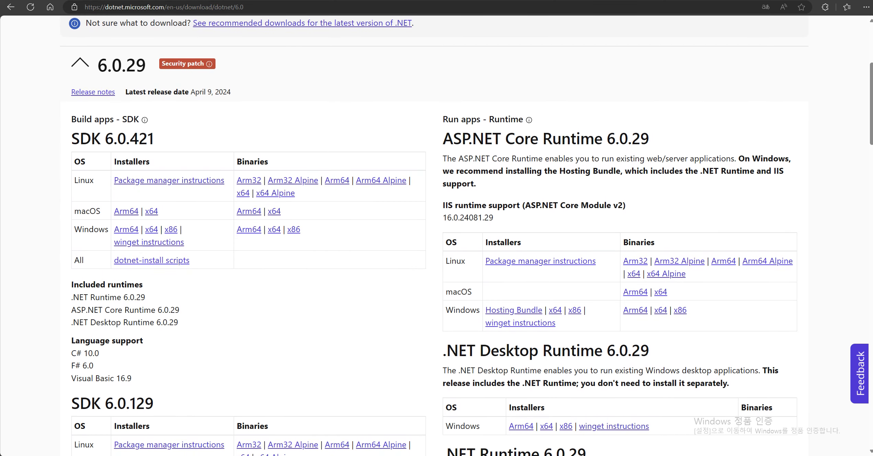
{"action": "left_click_drag", "start_coordinate": [443, 218], "coordinate": [649, 218]}
{"action": "left_click", "coordinate": [649, 218]}
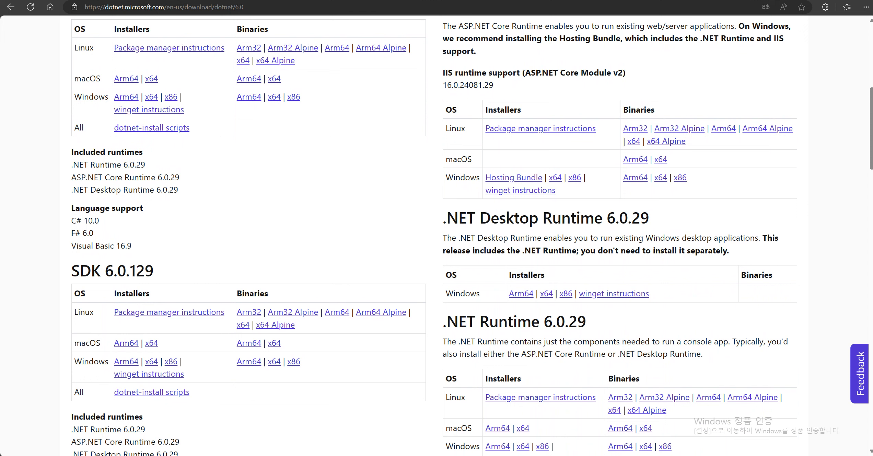
{"action": "left_click_drag", "start_coordinate": [443, 218], "coordinate": [649, 218]}
{"action": "left_click", "coordinate": [649, 218]}
{"action": "left_click_drag", "start_coordinate": [442, 218], "coordinate": [649, 218]}
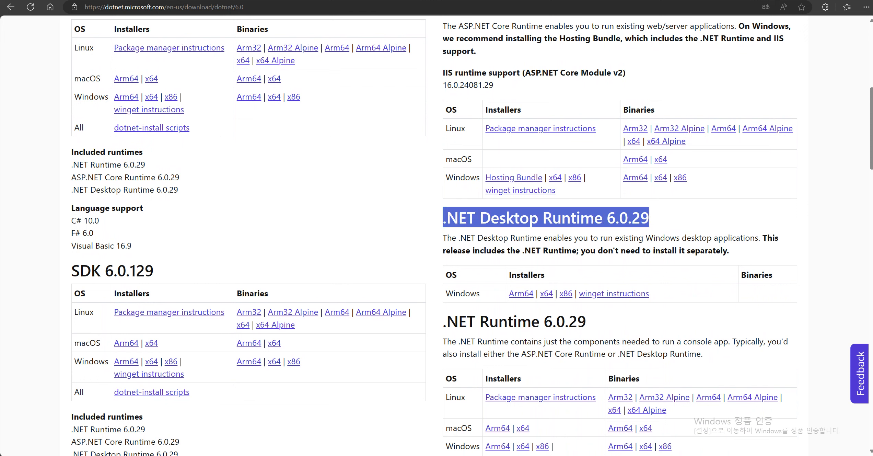
{"action": "left_click", "coordinate": [649, 218]}
{"action": "scroll", "coordinate": [436, 236], "scroll_direction": "up", "scroll_amount": 4}
{"action": "scroll", "coordinate": [437, 237], "scroll_direction": "down", "scroll_amount": 6}
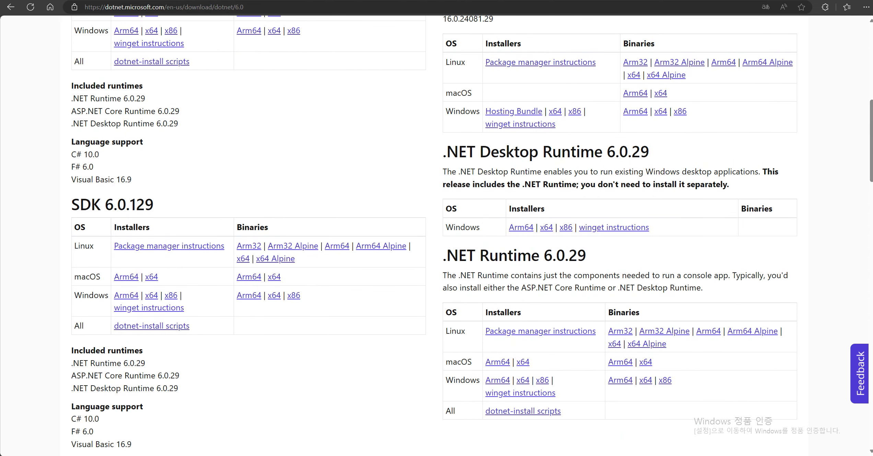
{"action": "left_click_drag", "start_coordinate": [447, 152], "coordinate": [603, 152]}
{"action": "left_click", "coordinate": [603, 151]}
{"action": "left_click_drag", "start_coordinate": [442, 255], "coordinate": [586, 255]}
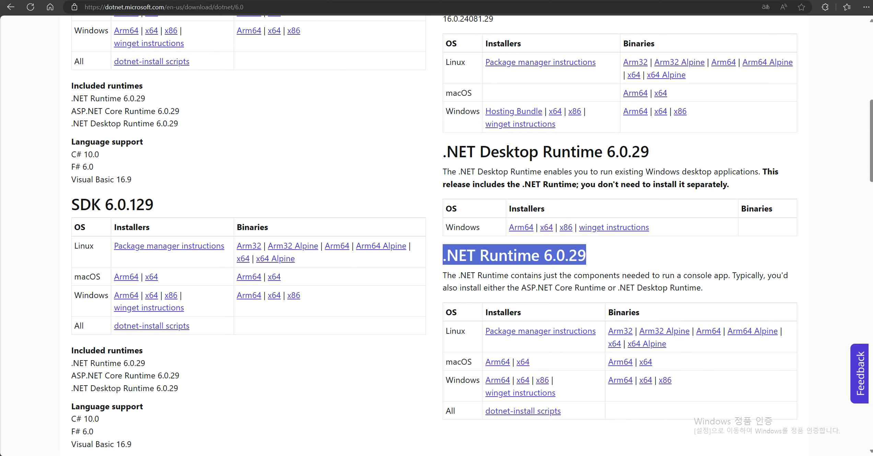
{"action": "left_click", "coordinate": [587, 255]}
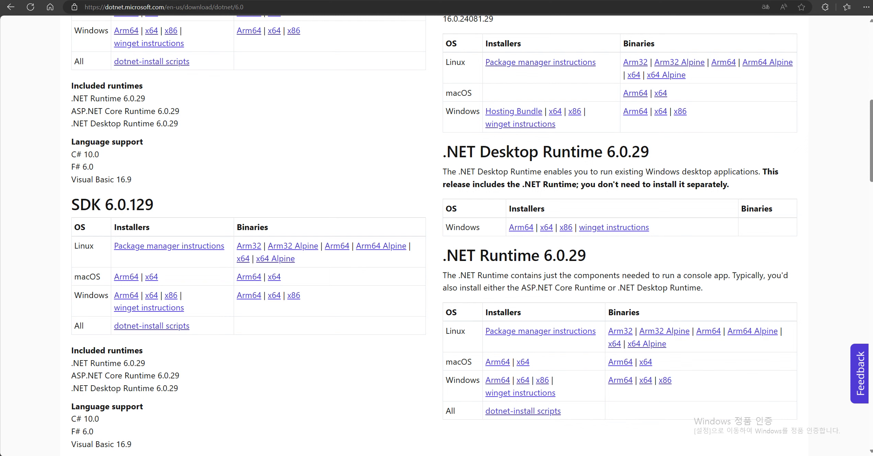
{"action": "left_click_drag", "start_coordinate": [587, 255], "coordinate": [443, 255]}
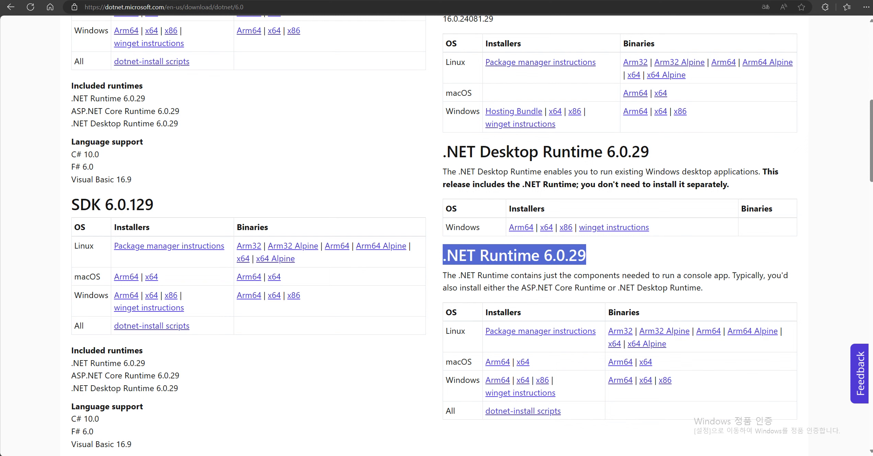
{"action": "left_click", "coordinate": [443, 255]}
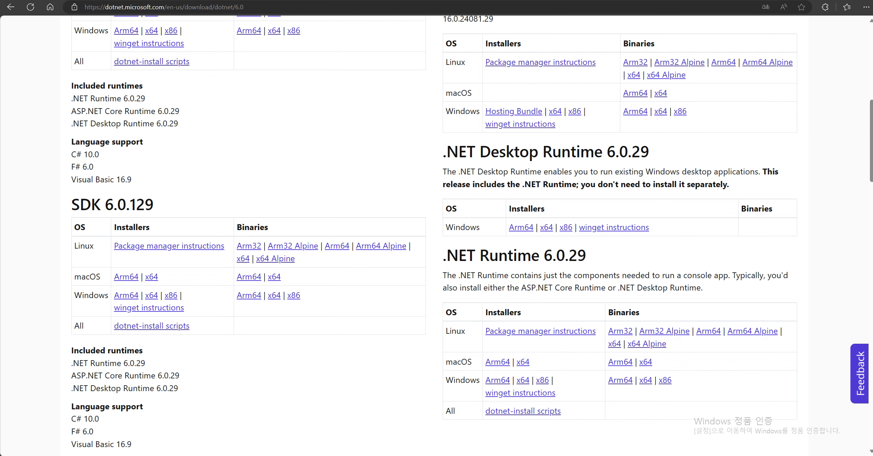
Start downloading the Windows x64 installer of .NET Desktop Runtime 6.0.29 from Microsoft's .NET 6.0 page, and cancel the download
{"action": "left_click_drag", "start_coordinate": [443, 152], "coordinate": [650, 152]}
{"action": "left_click", "coordinate": [650, 152]}
{"action": "scroll", "coordinate": [436, 232], "scroll_direction": "up", "scroll_amount": 2}
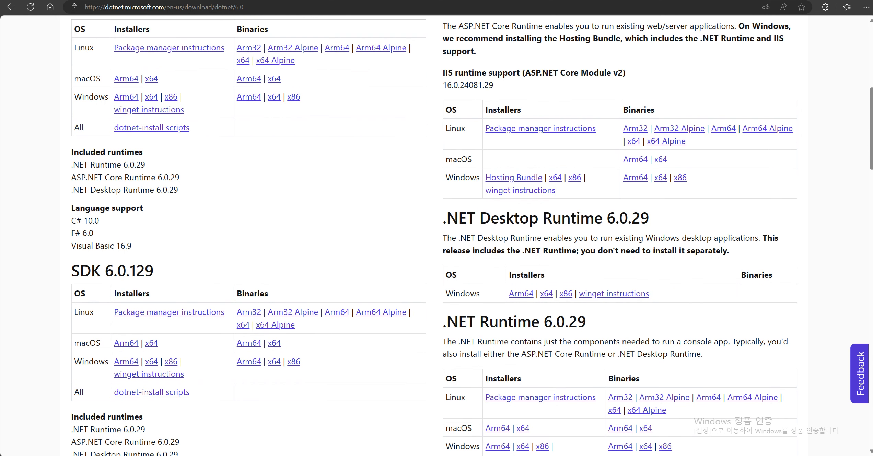
{"action": "left_click_drag", "start_coordinate": [446, 293], "coordinate": [480, 294]}
{"action": "left_click", "coordinate": [480, 294]}
{"action": "left_click", "coordinate": [546, 294]}
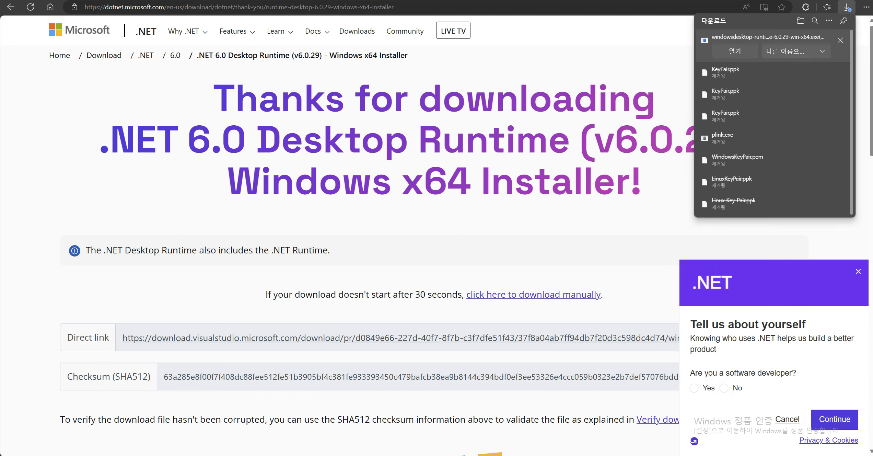
{"action": "left_click", "coordinate": [841, 40]}
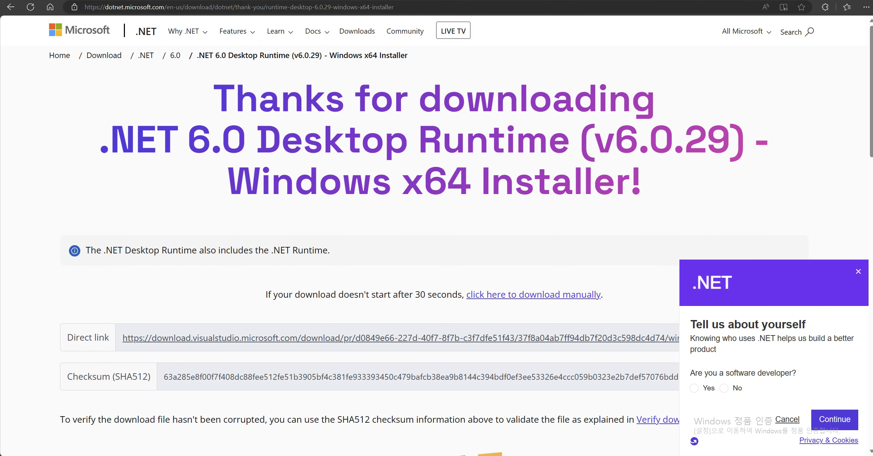
Switch to Unreal Engine's Linux Development Requirements page and read it from the title through the Native Toolchain and Version History sections
{"action": "key", "text": "ctrl+Tab"}
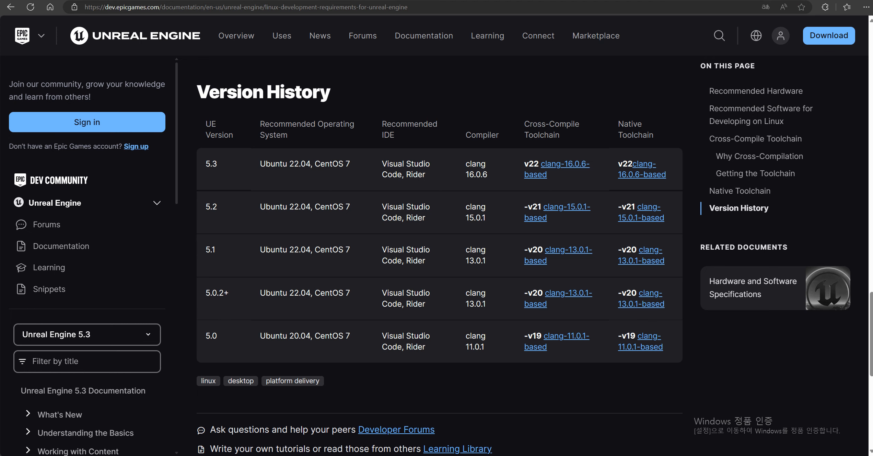
{"action": "scroll", "coordinate": [439, 256], "scroll_direction": "up", "scroll_amount": 15}
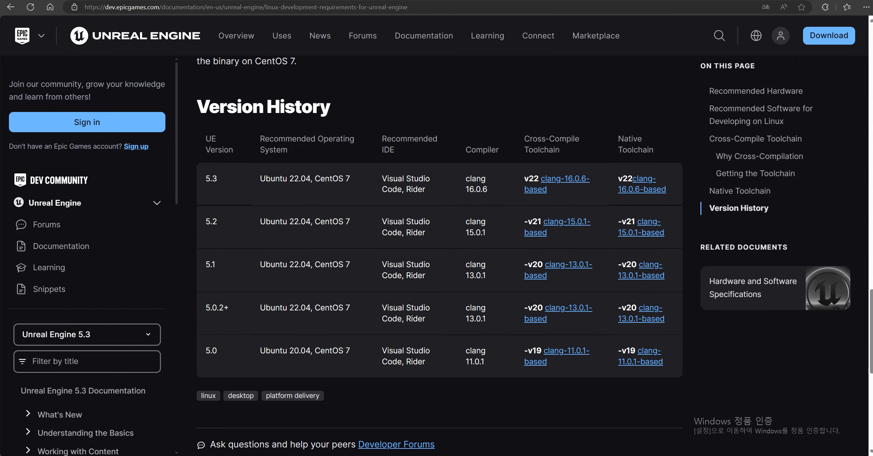
{"action": "scroll", "coordinate": [439, 256], "scroll_direction": "up", "scroll_amount": 10}
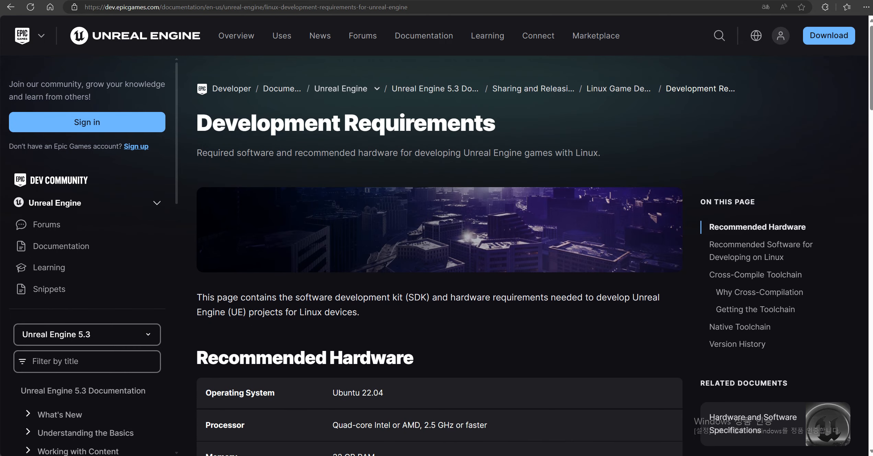
{"action": "left_click_drag", "start_coordinate": [197, 122], "coordinate": [496, 123]}
{"action": "left_click_drag", "start_coordinate": [197, 123], "coordinate": [496, 122]}
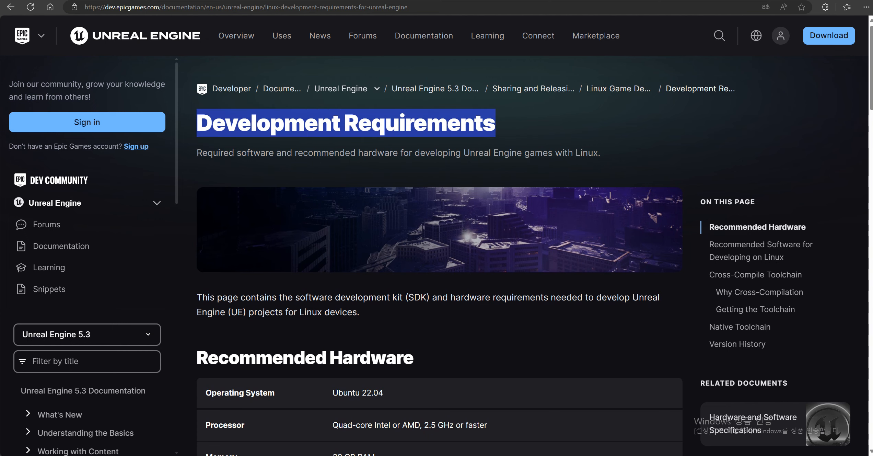
{"action": "scroll", "coordinate": [439, 255], "scroll_direction": "down", "scroll_amount": 10}
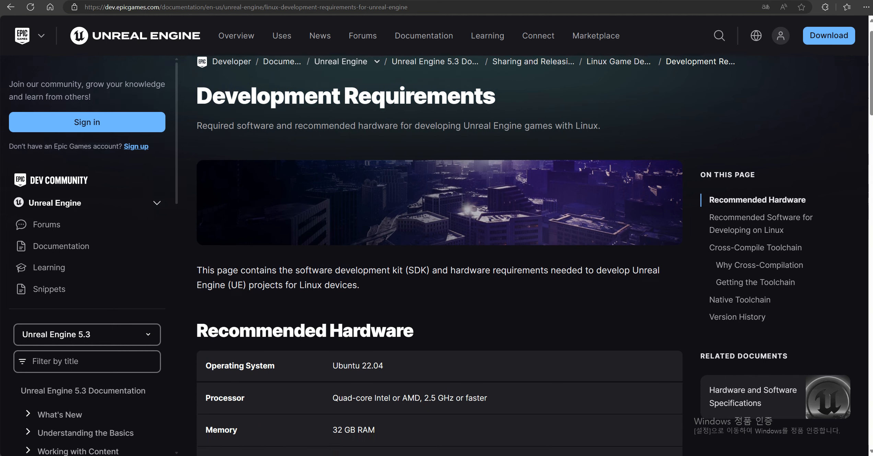
{"action": "scroll", "coordinate": [440, 256], "scroll_direction": "down", "scroll_amount": 20}
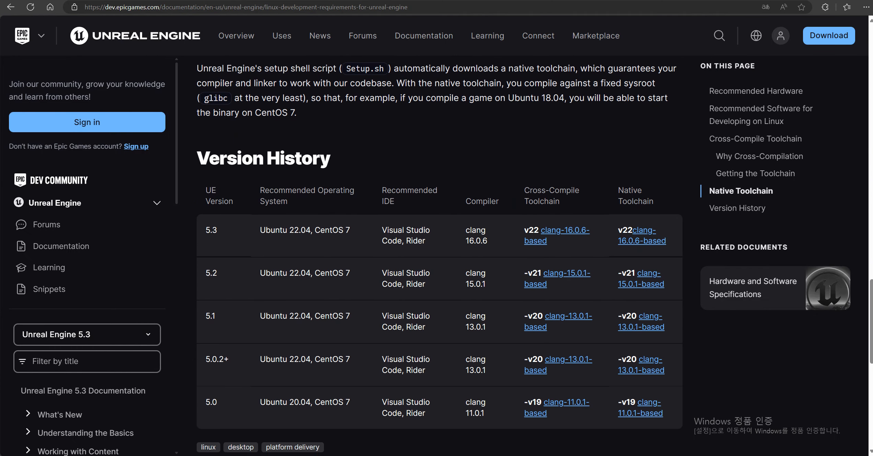
{"action": "scroll", "coordinate": [439, 256], "scroll_direction": "up", "scroll_amount": 3}
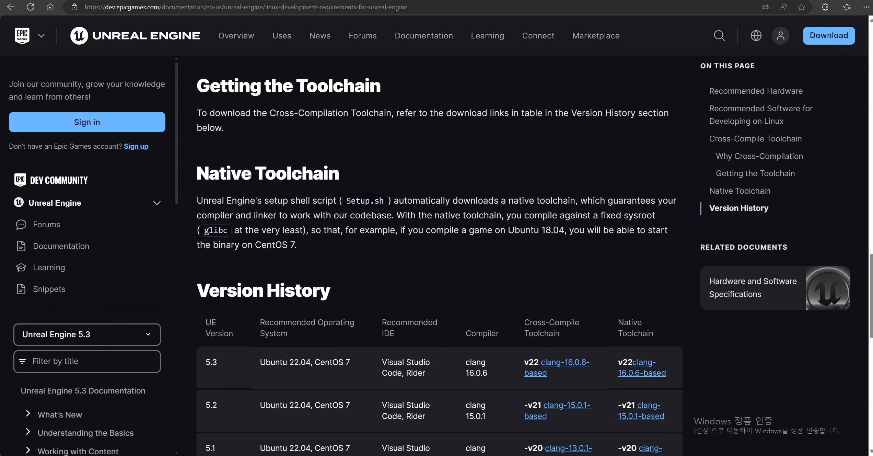
{"action": "left_click_drag", "start_coordinate": [197, 173], "coordinate": [340, 174]}
{"action": "left_click", "coordinate": [341, 175]}
{"action": "left_click_drag", "start_coordinate": [197, 290], "coordinate": [330, 290]}
{"action": "scroll", "coordinate": [440, 257], "scroll_direction": "down", "scroll_amount": 4}
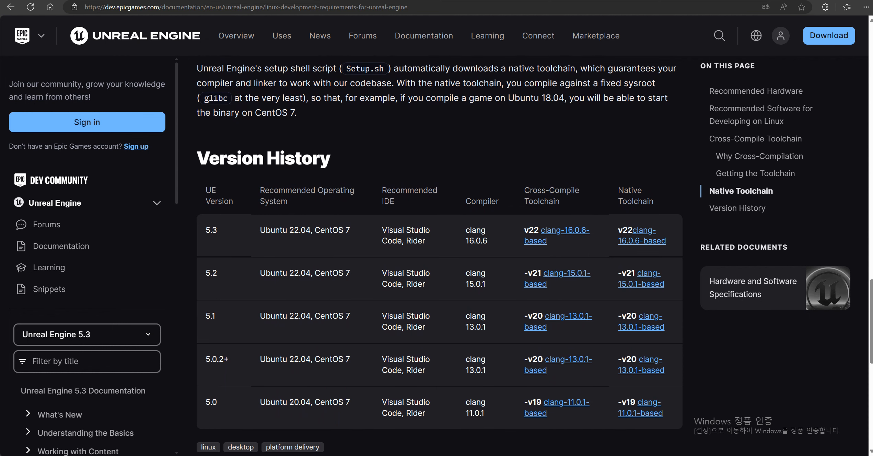
{"action": "scroll", "coordinate": [439, 256], "scroll_direction": "down", "scroll_amount": 2}
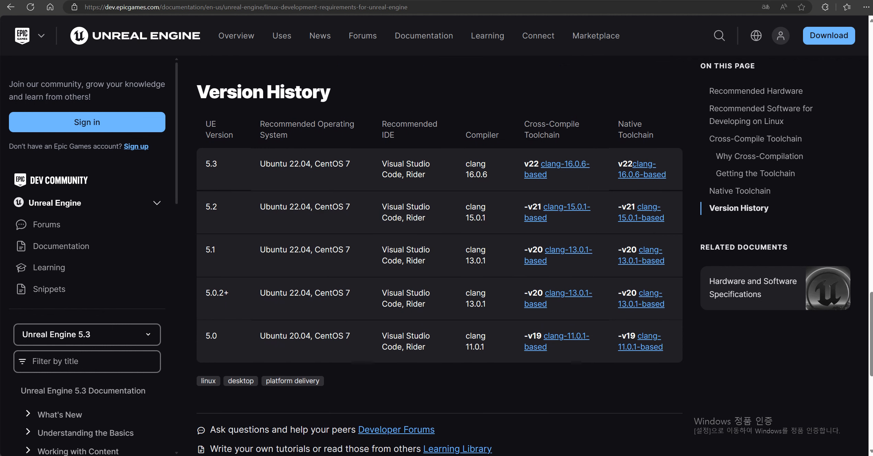
Compare the UE version rows with the Cross-Compile Toolchain column in the Version History table
{"action": "double_click", "coordinate": [211, 164]}
{"action": "left_click_drag", "start_coordinate": [205, 207], "coordinate": [218, 207]}
{"action": "left_click_drag", "start_coordinate": [206, 164], "coordinate": [218, 164]}
{"action": "left_click_drag", "start_coordinate": [205, 207], "coordinate": [218, 207]}
{"action": "left_click_drag", "start_coordinate": [199, 250], "coordinate": [218, 250]}
{"action": "left_click", "coordinate": [220, 250]}
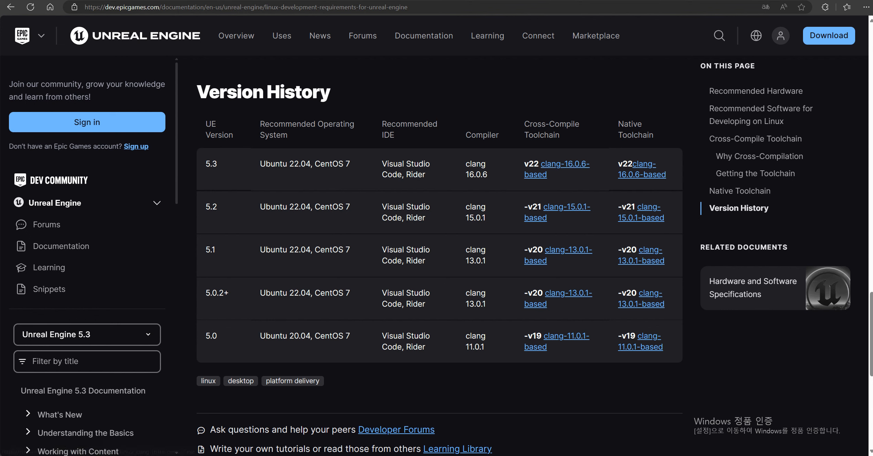
{"action": "left_click_drag", "start_coordinate": [525, 124], "coordinate": [580, 125]}
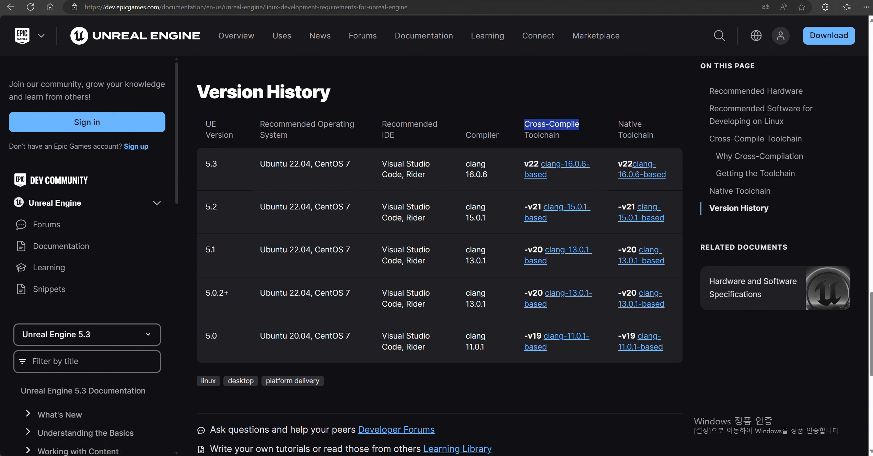
{"action": "left_click", "coordinate": [581, 126]}
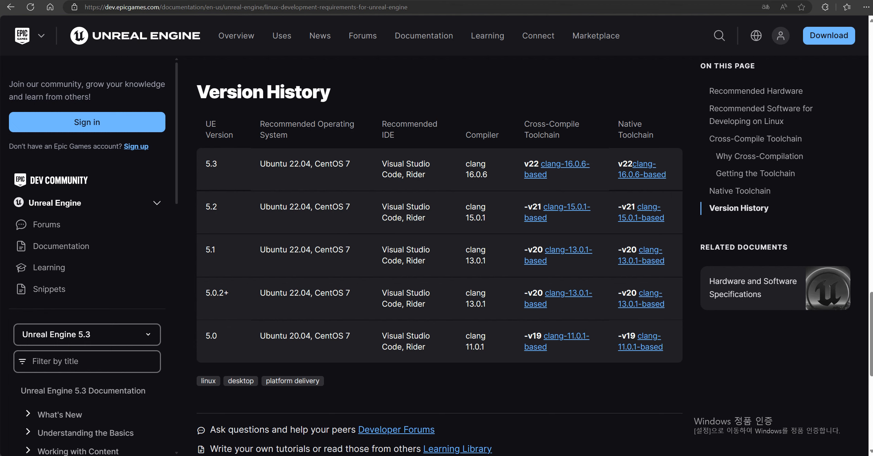
{"action": "left_click_drag", "start_coordinate": [525, 124], "coordinate": [579, 124]}
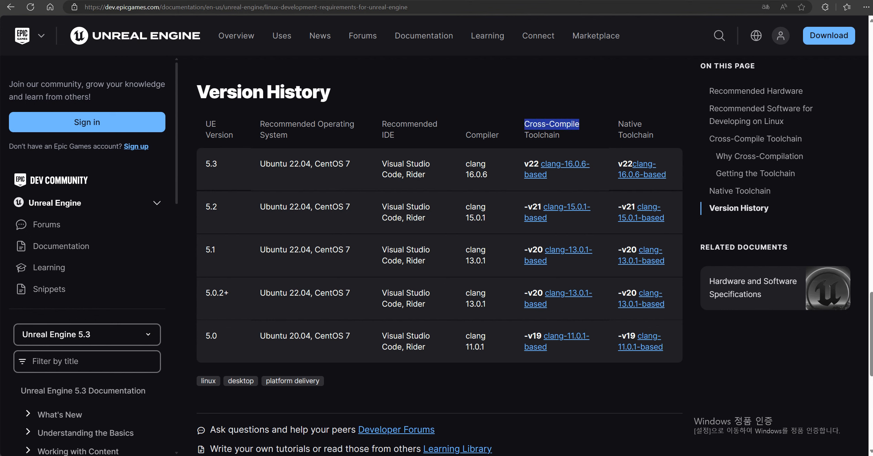
{"action": "left_click", "coordinate": [580, 125]}
{"action": "left_click_drag", "start_coordinate": [524, 124], "coordinate": [580, 124]}
{"action": "left_click", "coordinate": [580, 125]}
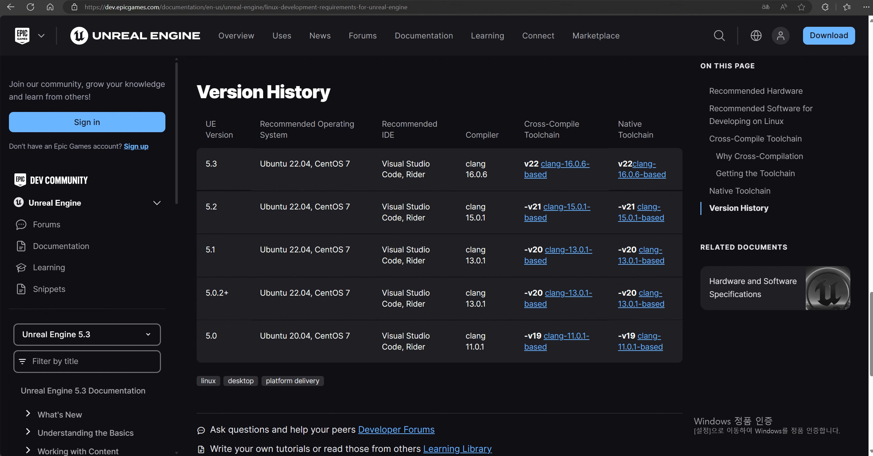
{"action": "left_click_drag", "start_coordinate": [524, 124], "coordinate": [579, 124]}
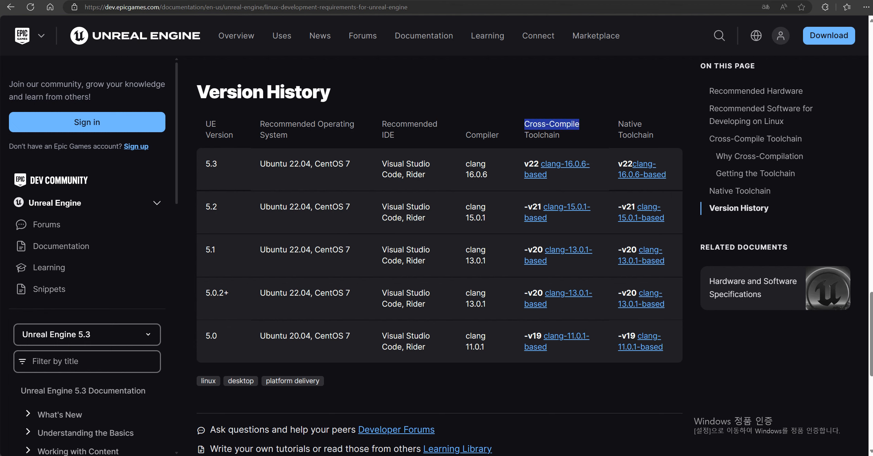
{"action": "left_click", "coordinate": [580, 124]}
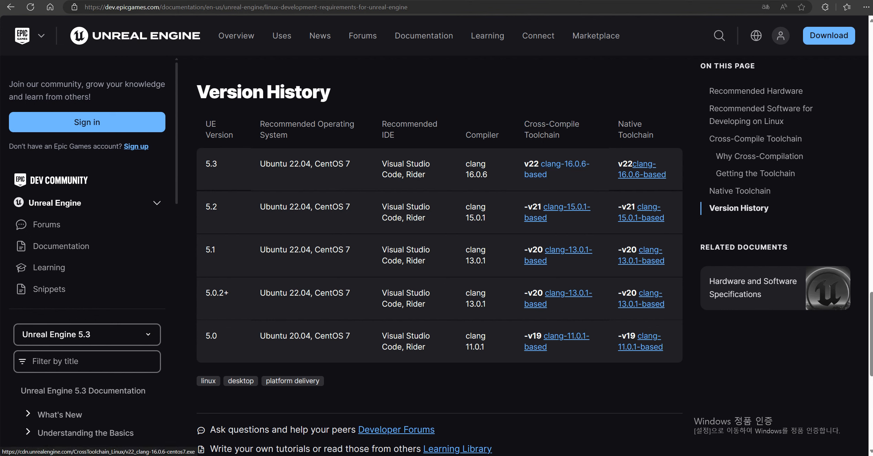
Try to download the -v21 clang-15.0.1-based cross-compile toolchain listed for UE 5.2 in the Version History table
{"action": "double_click", "coordinate": [212, 165]}
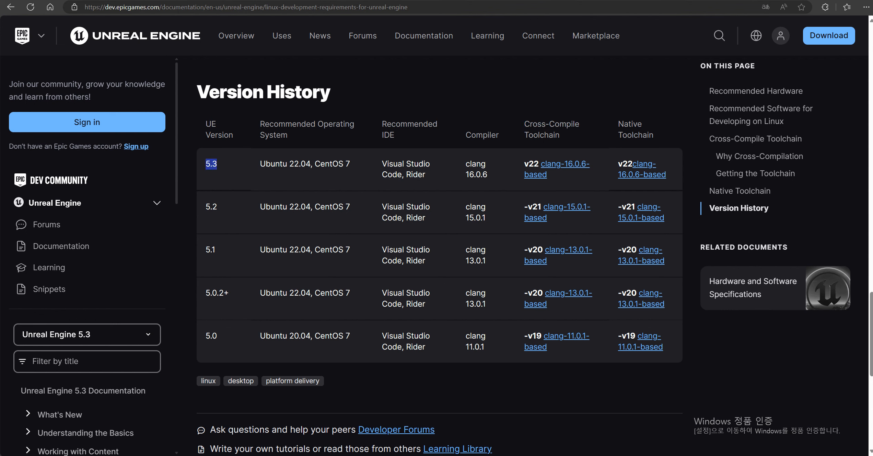
{"action": "left_click", "coordinate": [220, 165]}
{"action": "double_click", "coordinate": [211, 250]}
{"action": "left_click", "coordinate": [220, 250]}
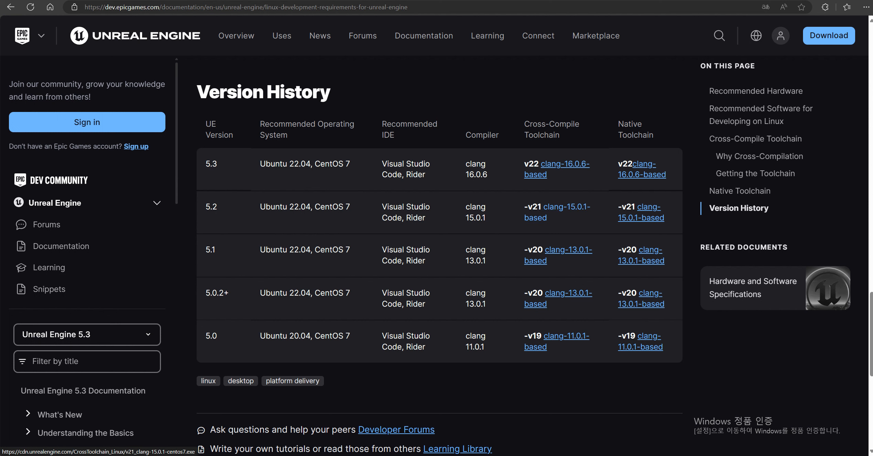
{"action": "left_click", "coordinate": [566, 207]}
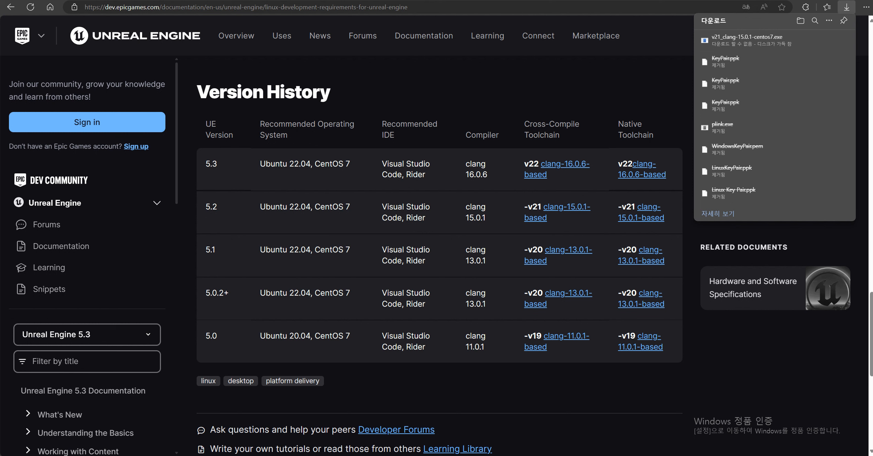
{"action": "scroll", "coordinate": [440, 254], "scroll_direction": "up", "scroll_amount": 5}
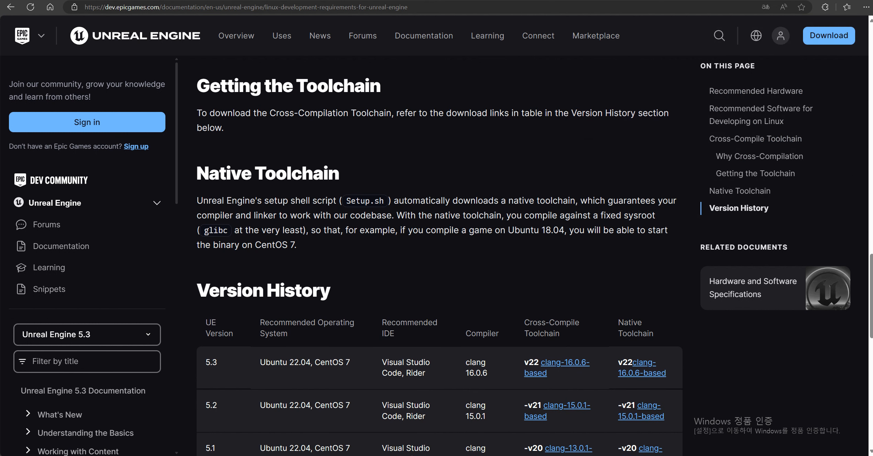
Switch to the UnrealEngine5_2 folder in File Explorer and open the UE5.sln solution in Visual Studio
{"action": "mouse_move", "coordinate": [422, 455]}
{"action": "left_click", "coordinate": [422, 420]}
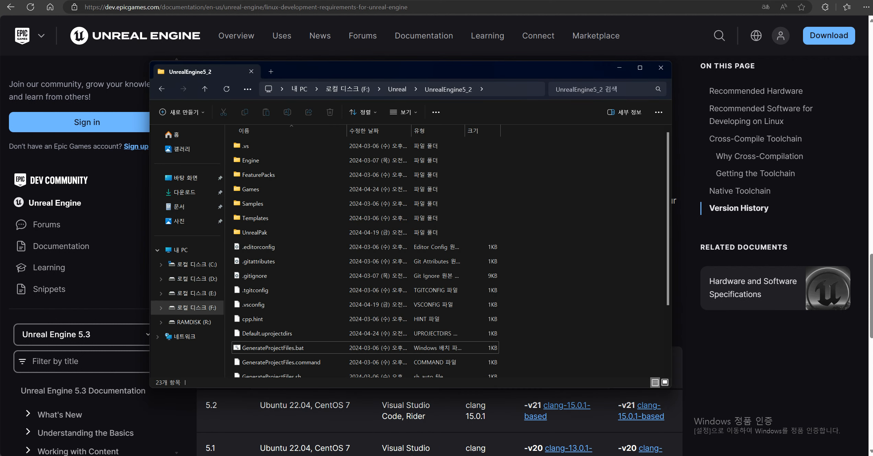
{"action": "scroll", "coordinate": [365, 254], "scroll_direction": "down", "scroll_amount": 2}
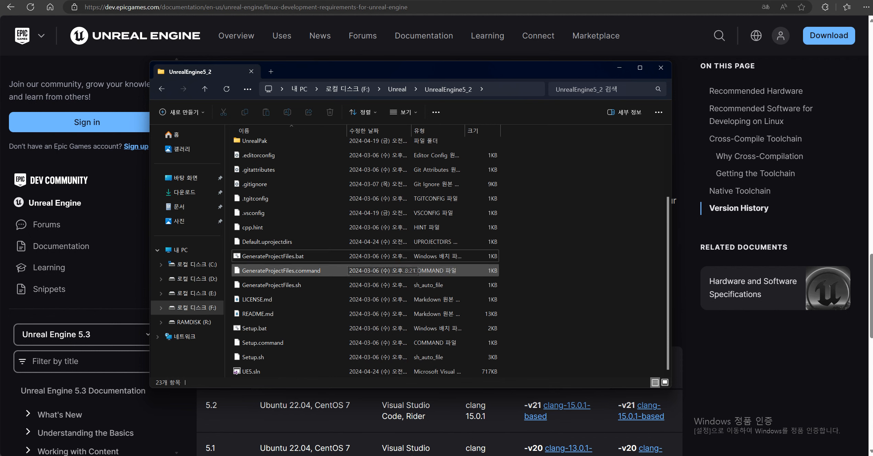
{"action": "left_click", "coordinate": [413, 256]}
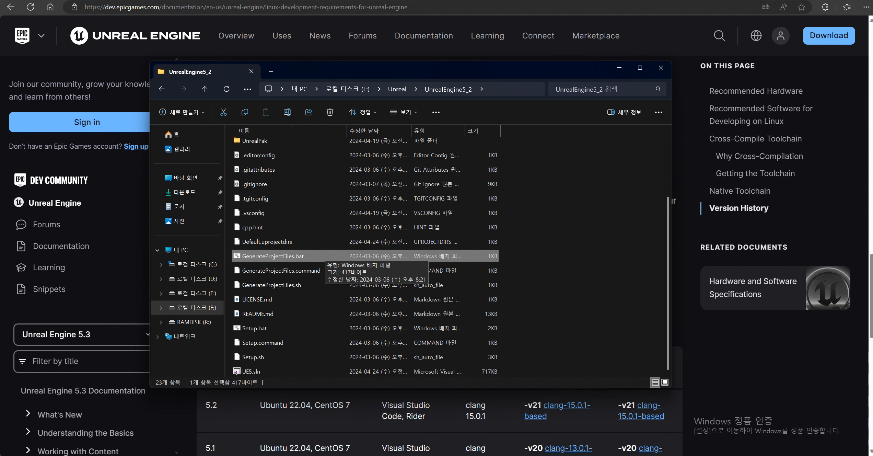
{"action": "double_click", "coordinate": [321, 256]}
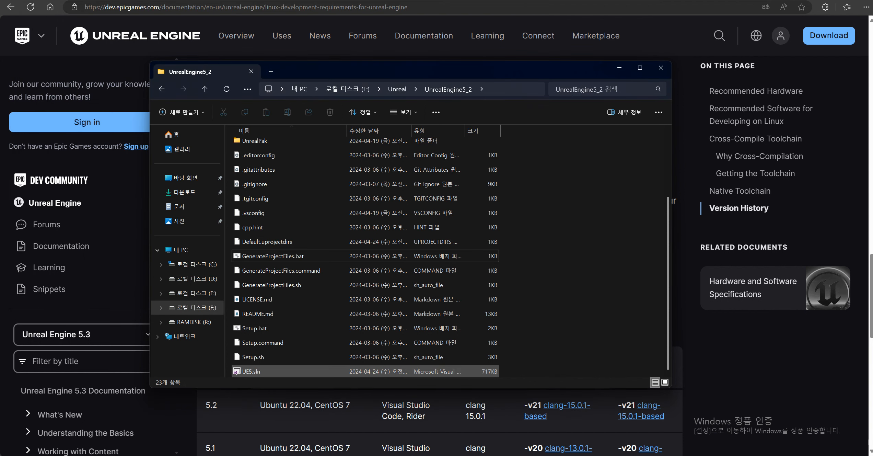
{"action": "left_click", "coordinate": [343, 371]}
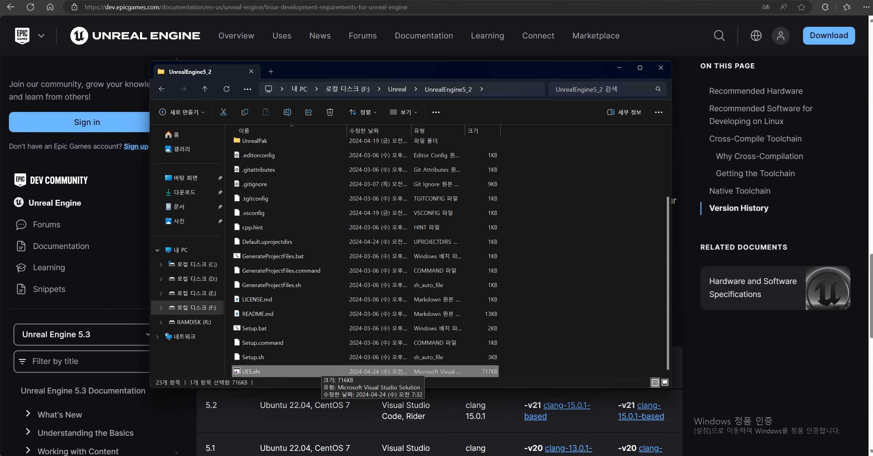
{"action": "key", "text": "Return"}
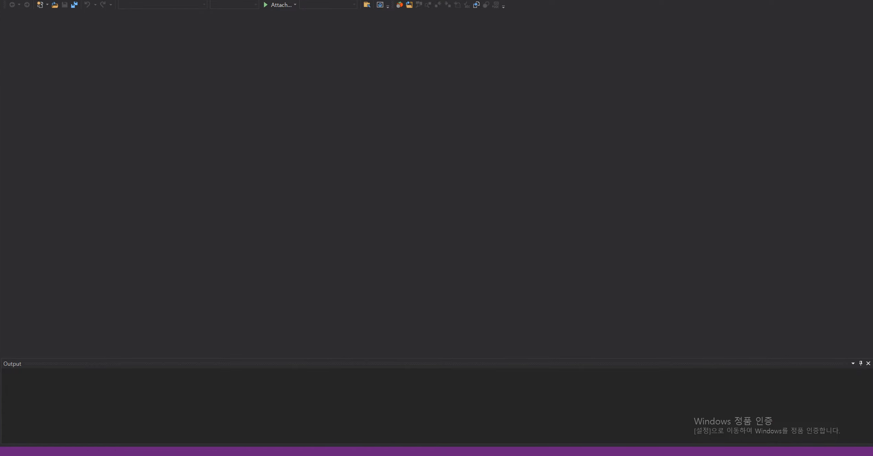
{"action": "key", "text": "alt+Tab"}
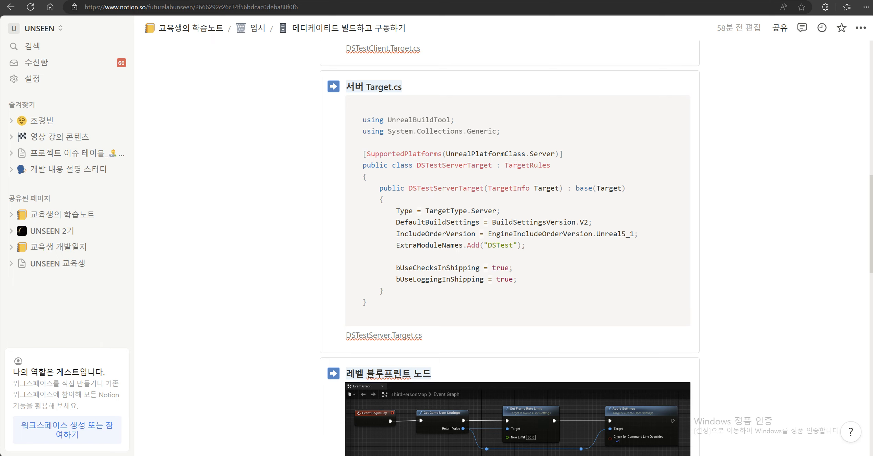
{"action": "key", "text": "alt+Tab"}
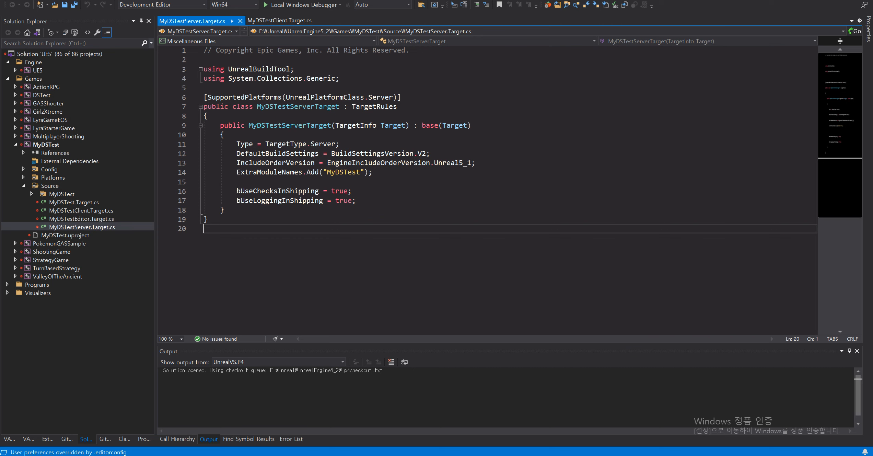
Check the MyDSTestServer.Target.cs code, build the solution and launch the MyDSTest project in the Unreal Editor
{"action": "key", "text": "Up"}
{"action": "key", "text": "Up"}
{"action": "key", "text": "End"}
{"action": "scroll", "coordinate": [831, 192], "scroll_direction": "down", "scroll_amount": 3}
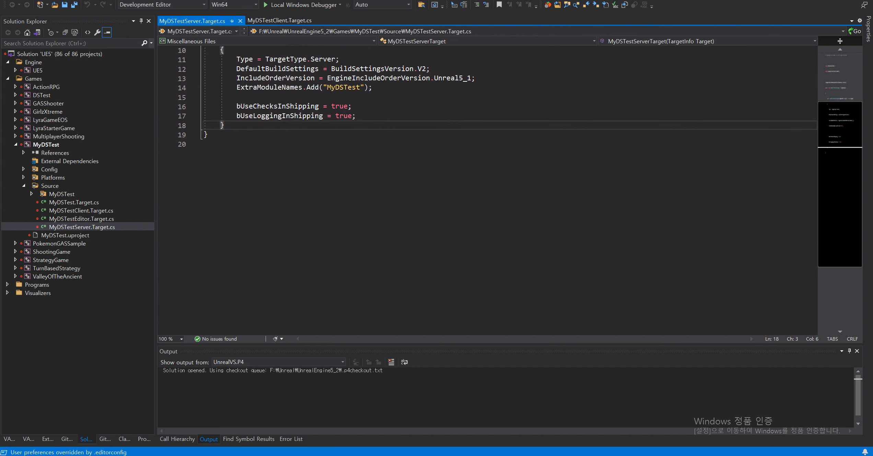
{"action": "scroll", "coordinate": [831, 191], "scroll_direction": "up", "scroll_amount": 3}
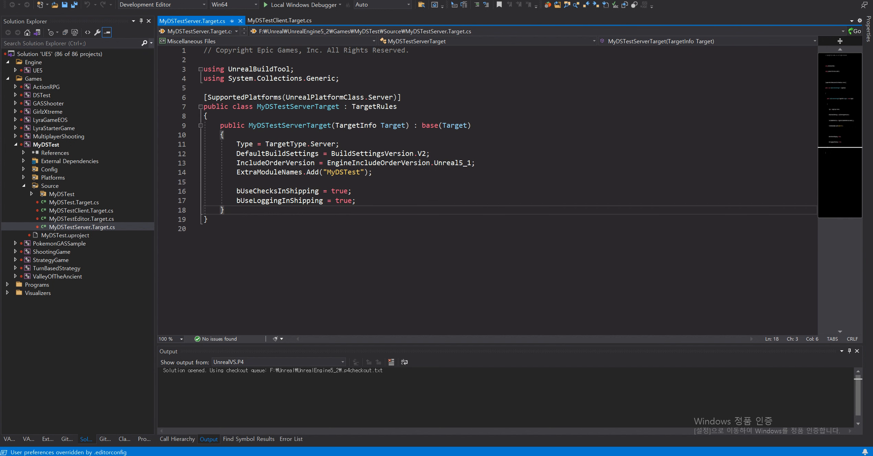
{"action": "left_click", "coordinate": [204, 229]}
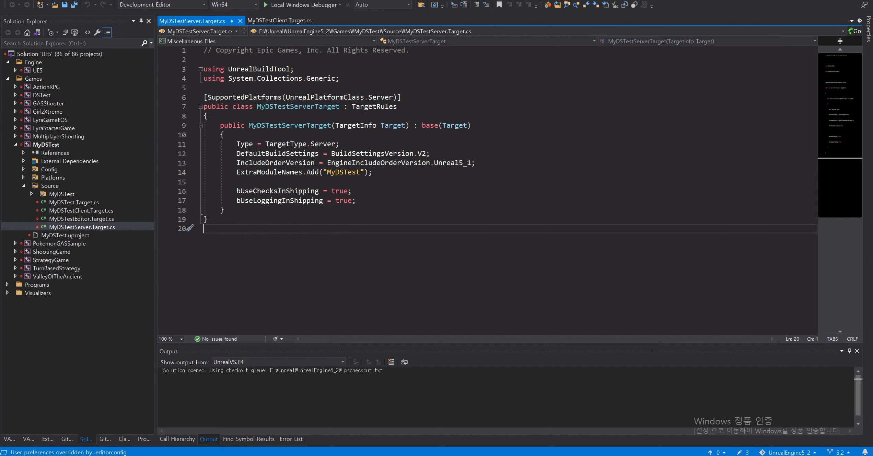
{"action": "key", "text": "ctrl+shift+b"}
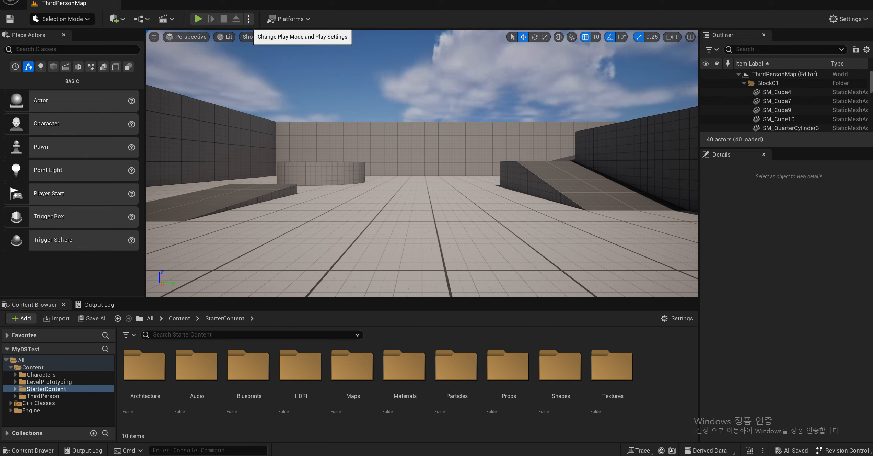
Check the multiplayer play options, including Net Mode, and glance at the output log
{"action": "left_click", "coordinate": [249, 19]}
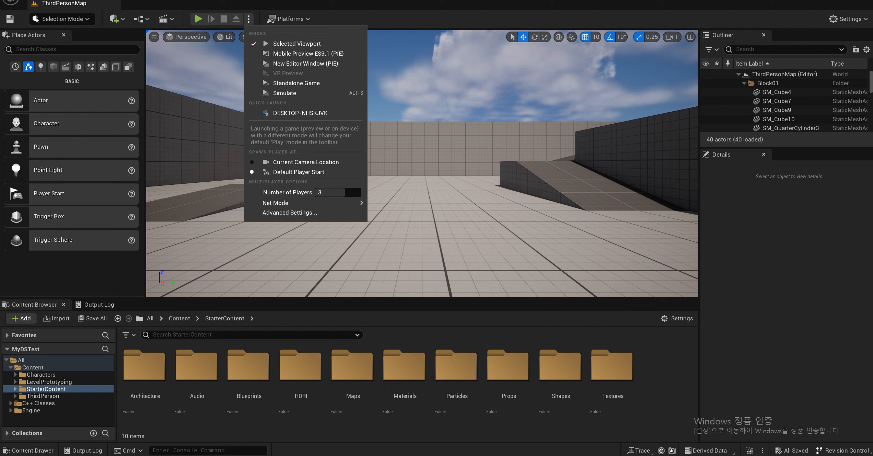
{"action": "mouse_move", "coordinate": [289, 202]}
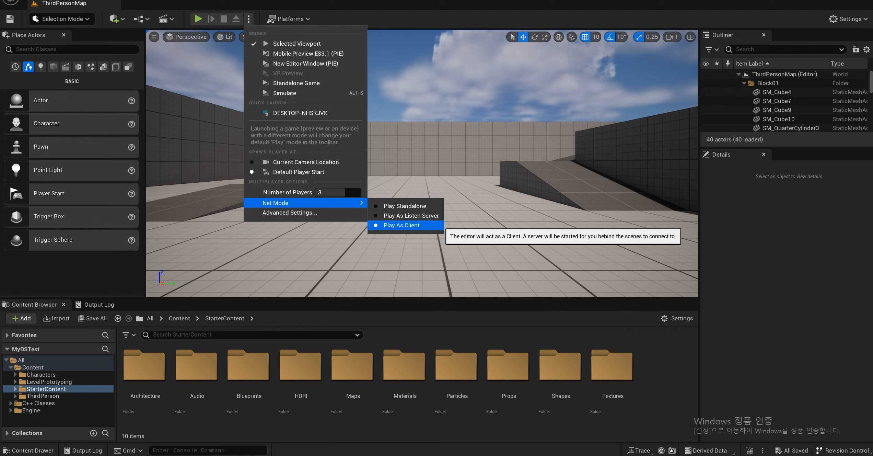
{"action": "key", "text": "Escape"}
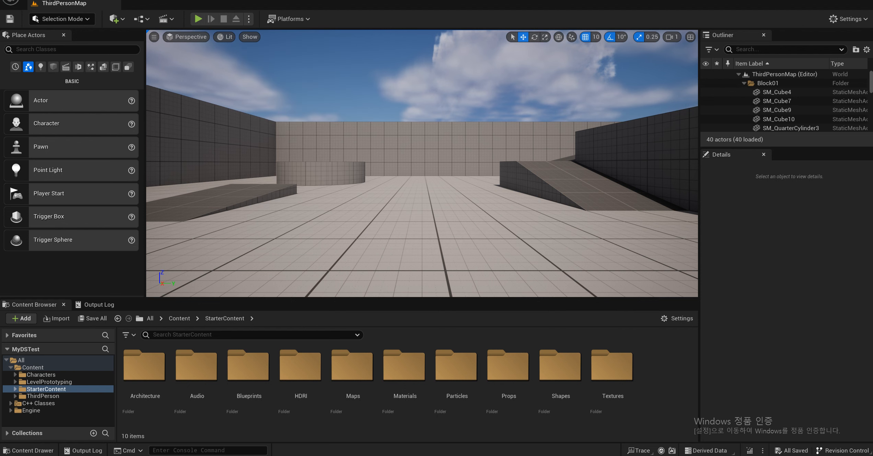
{"action": "left_click", "coordinate": [99, 304]}
{"action": "left_click", "coordinate": [35, 304]}
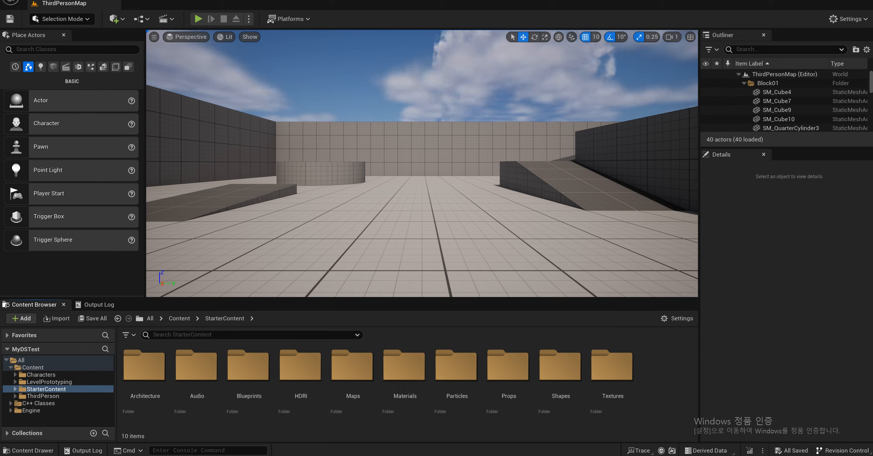
Play-test the level with three clients by running one character around the map, and end the session
{"action": "left_click", "coordinate": [198, 19]}
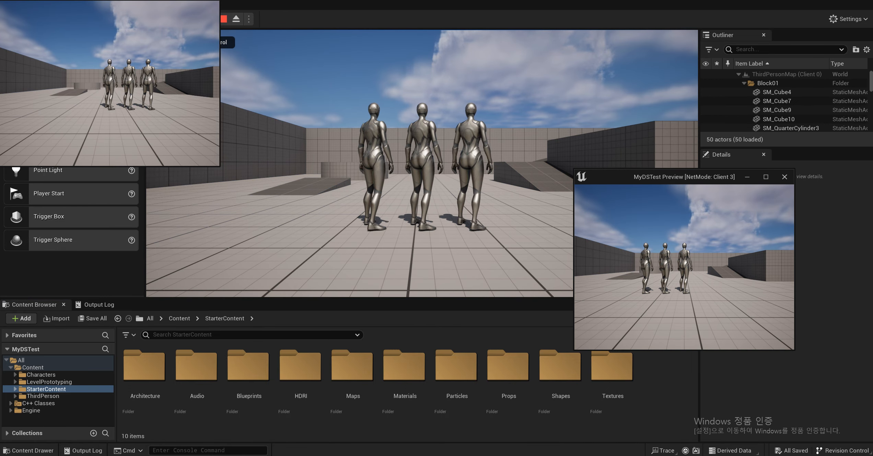
{"action": "key", "text": "w"}
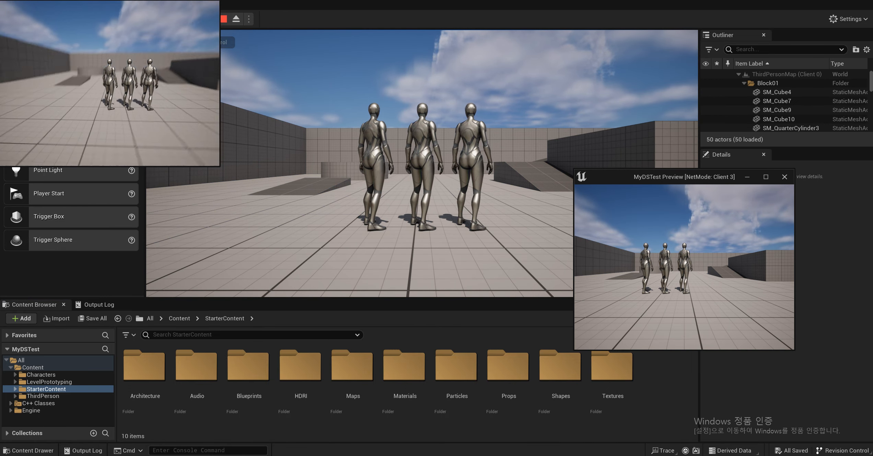
{"action": "key", "text": "a"}
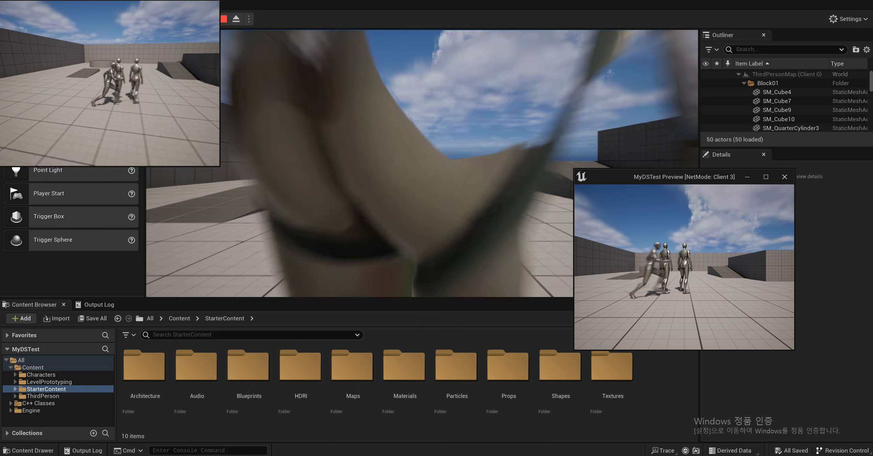
{"action": "key", "text": "d"}
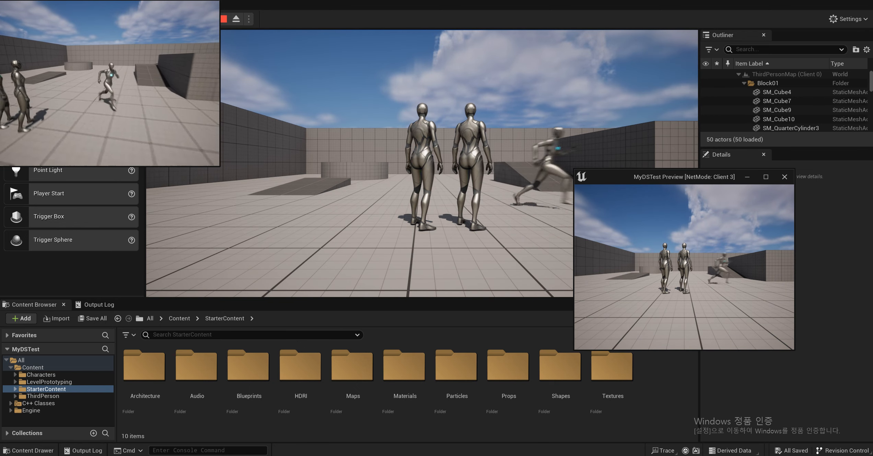
{"action": "key", "text": "a"}
{"action": "key", "text": "s"}
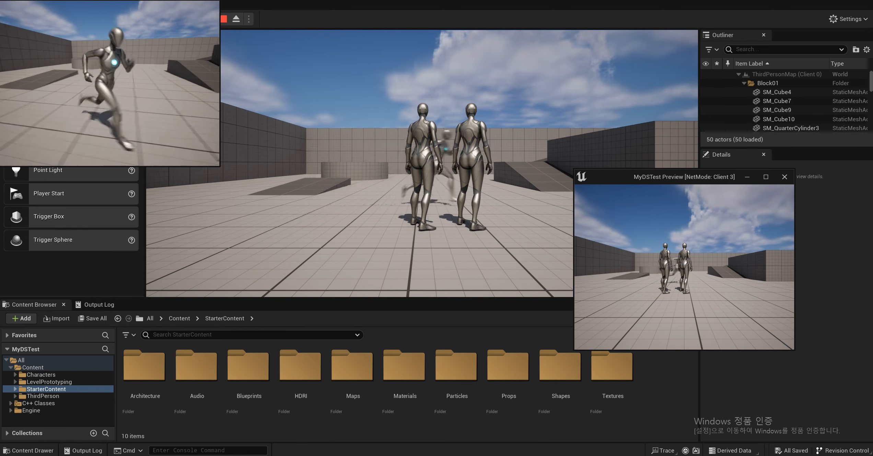
{"action": "key", "text": "a"}
{"action": "key", "text": "w"}
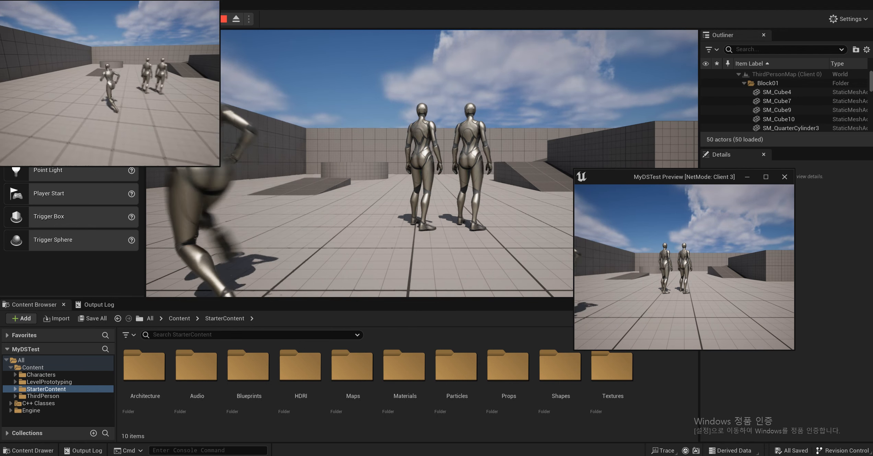
{"action": "key", "text": "d"}
{"action": "key", "text": "s"}
{"action": "key", "text": "a"}
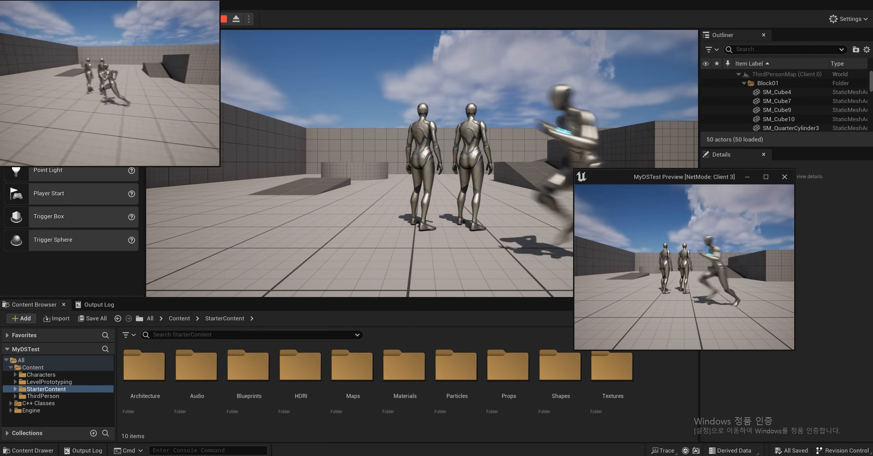
{"action": "key", "text": "d"}
{"action": "key", "text": "w"}
{"action": "key", "text": "a"}
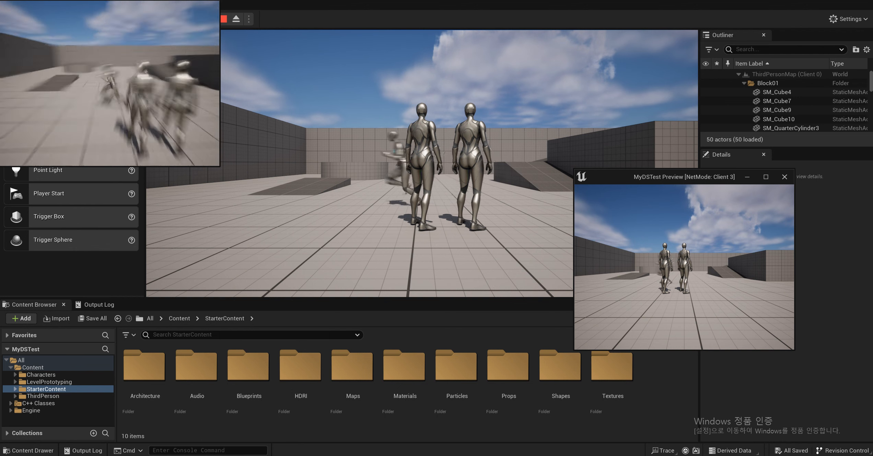
{"action": "key", "text": "d"}
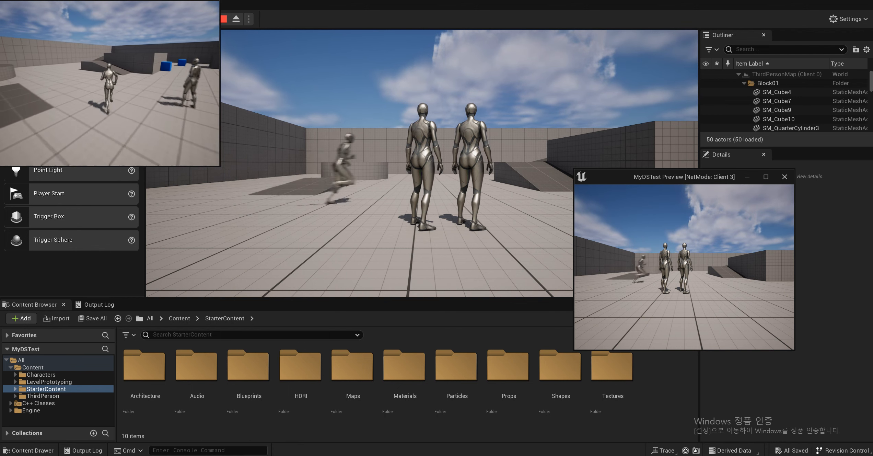
{"action": "key", "text": "d"}
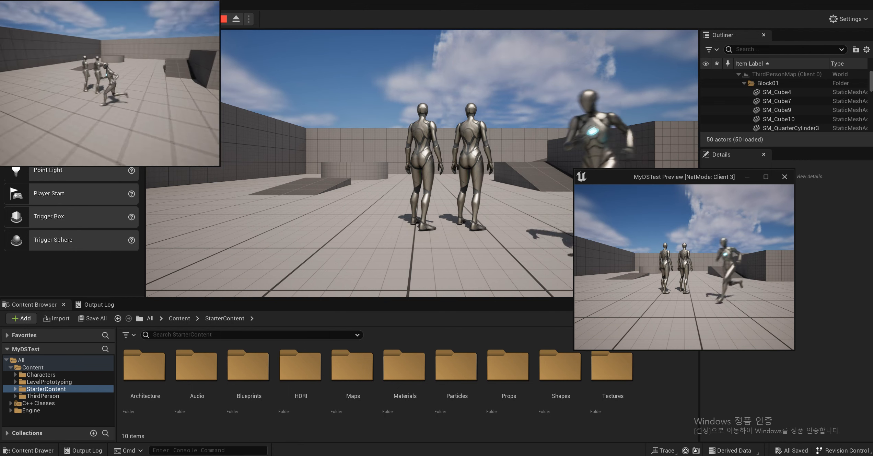
{"action": "key", "text": "a"}
{"action": "key", "text": "w"}
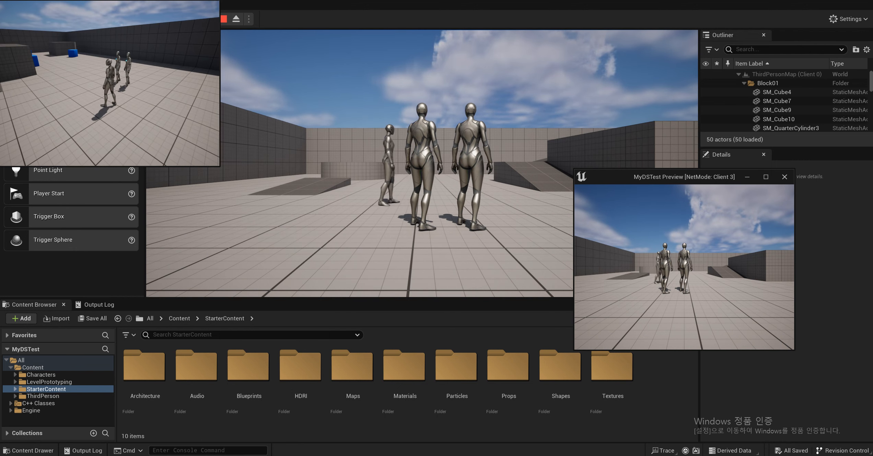
{"action": "key", "text": "d"}
{"action": "key", "text": "a"}
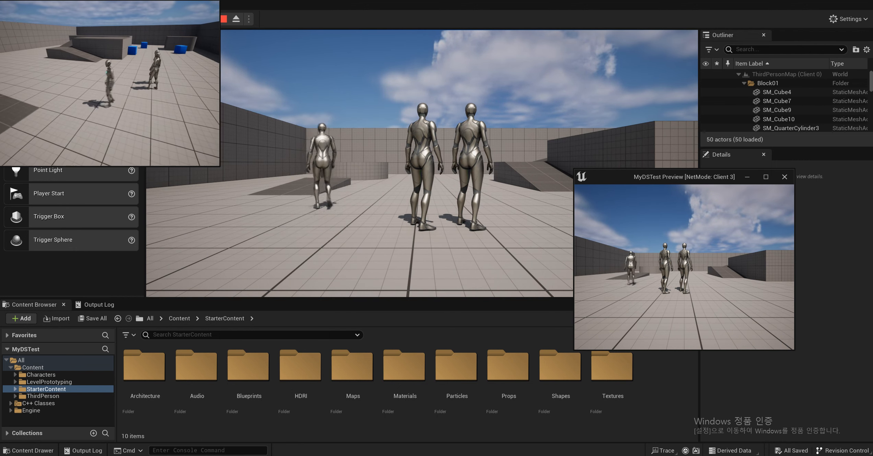
{"action": "key", "text": "d"}
{"action": "key", "text": "d"}
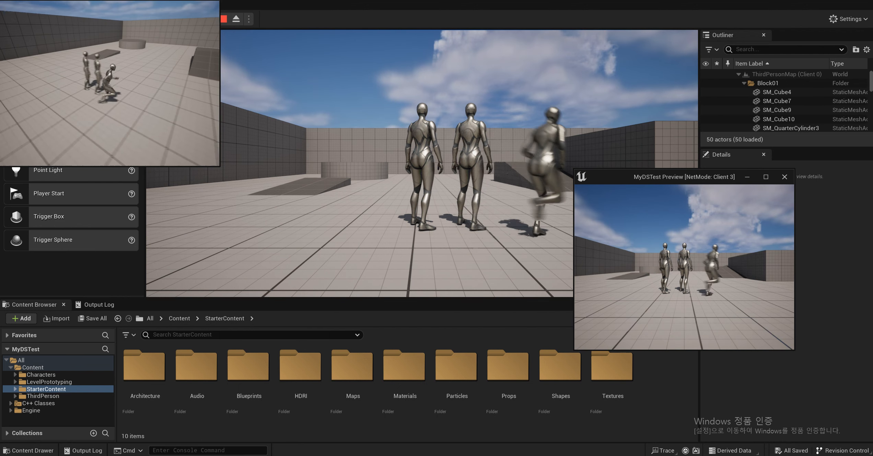
{"action": "key", "text": "w"}
{"action": "key", "text": "s"}
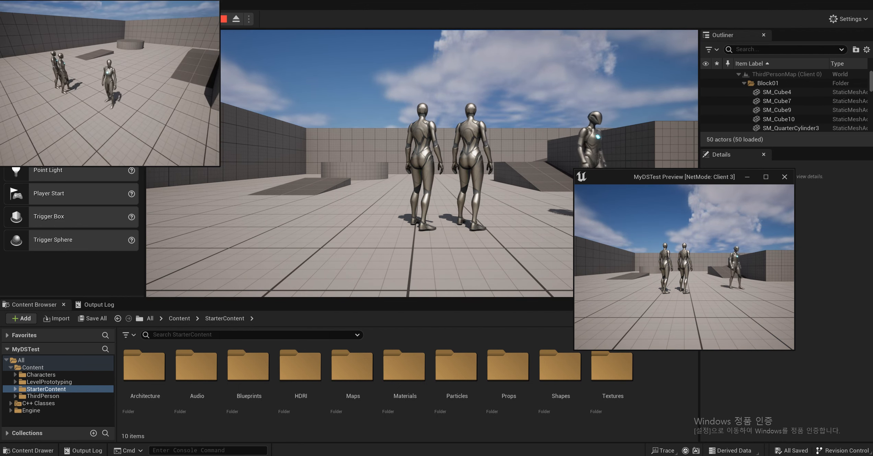
{"action": "key", "text": "Escape"}
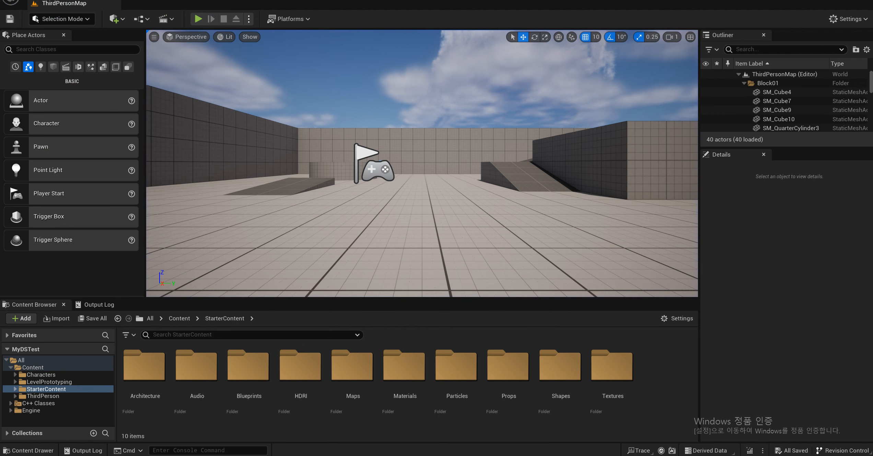
Review the Standalone, Listen Server and Client choices under Net Mode without changing the setting
{"action": "left_click", "coordinate": [249, 19]}
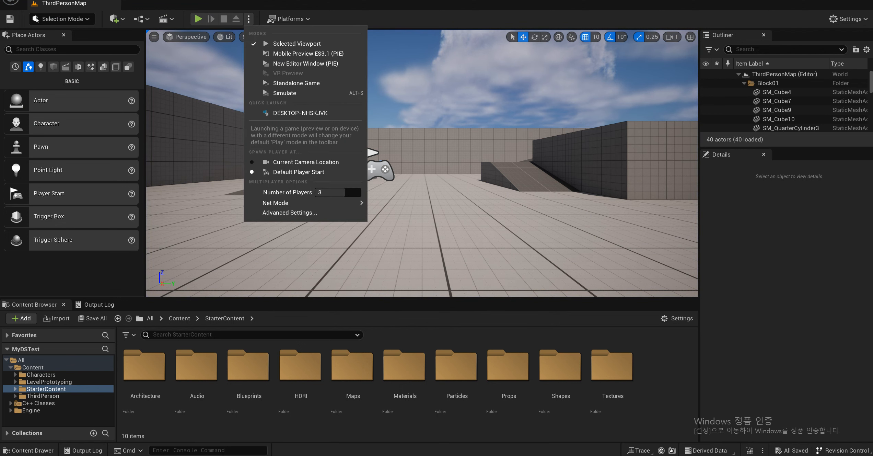
{"action": "mouse_move", "coordinate": [329, 204]}
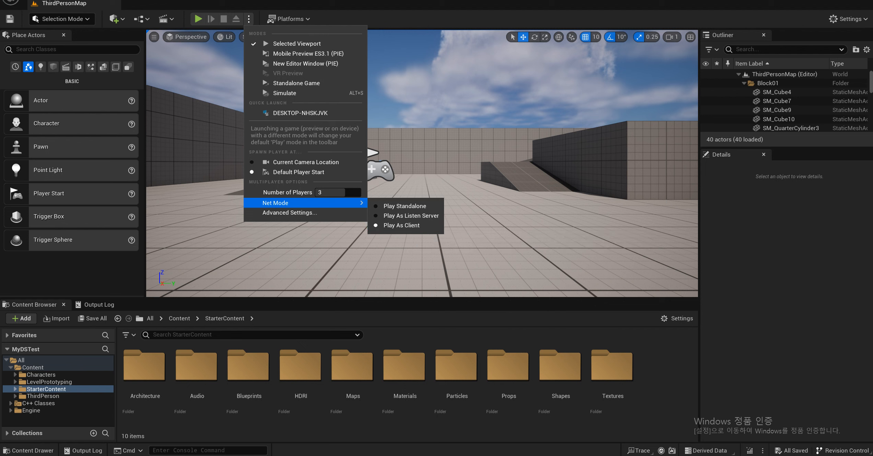
{"action": "key", "text": "Escape"}
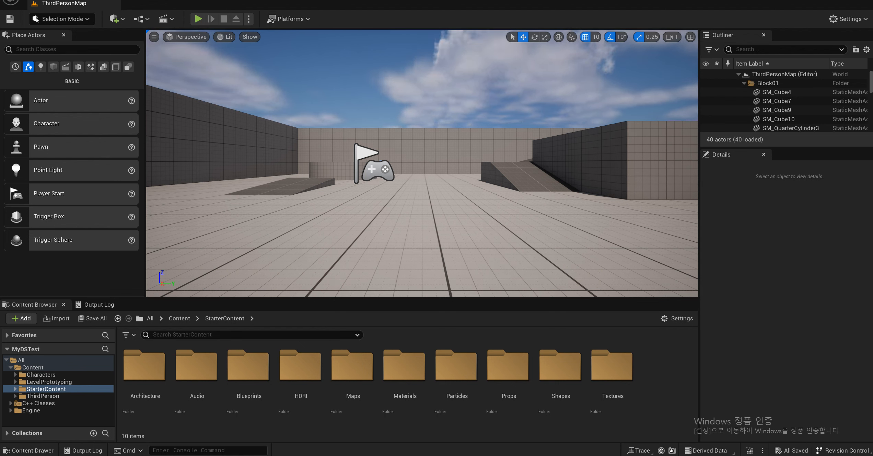
Set the Windows packaging build target to MyDSTestClient and the binary configuration to Test
{"action": "left_click", "coordinate": [290, 19]}
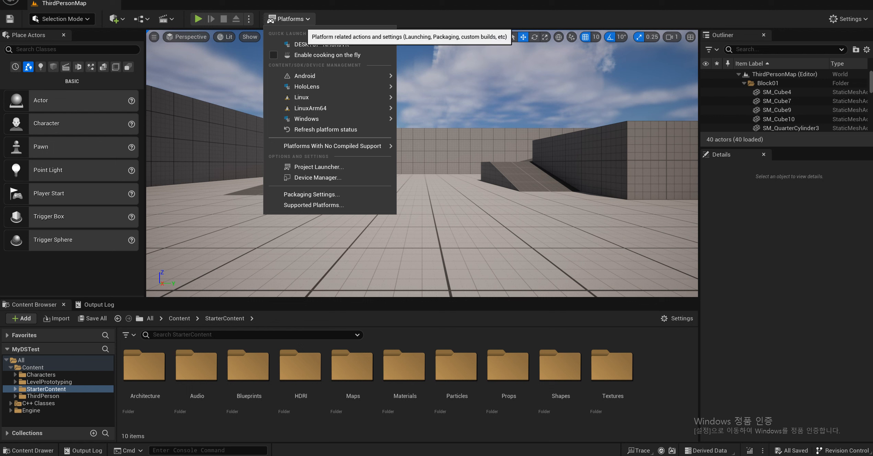
{"action": "mouse_move", "coordinate": [302, 97]}
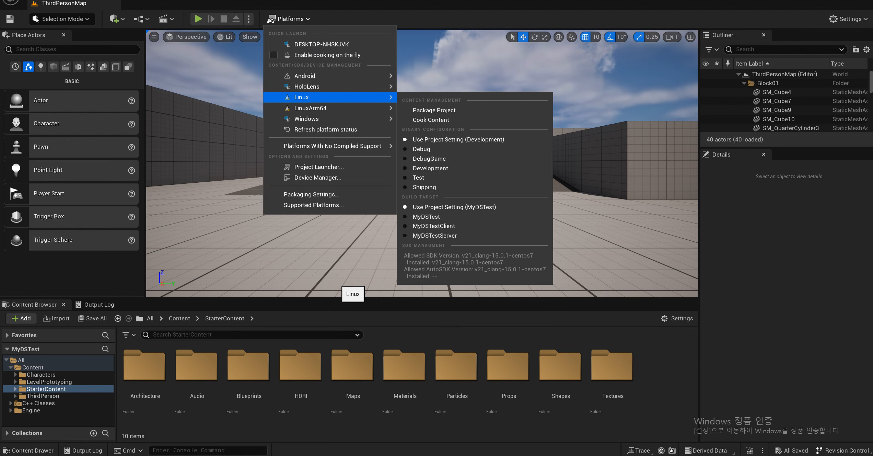
{"action": "mouse_move", "coordinate": [307, 119]}
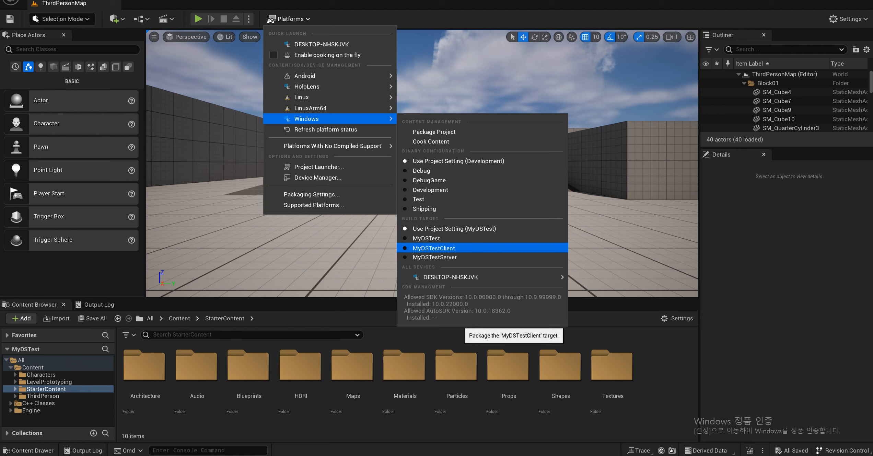
{"action": "left_click", "coordinate": [434, 247]}
{"action": "left_click", "coordinate": [290, 19]}
{"action": "mouse_move", "coordinate": [305, 76]}
{"action": "mouse_move", "coordinate": [306, 119]}
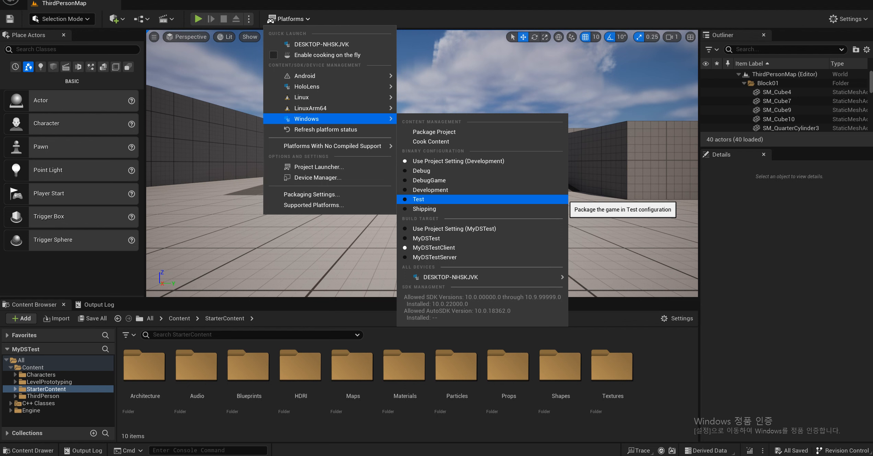
{"action": "left_click", "coordinate": [418, 199]}
Package the project for Windows into a new Packaged folder inside MyDSTest and show the packaging output log
{"action": "left_click", "coordinate": [290, 19]}
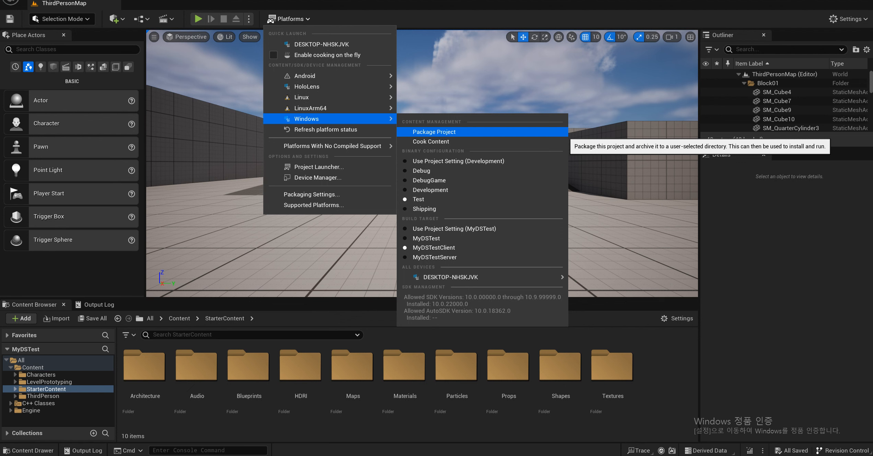
{"action": "left_click", "coordinate": [563, 132]}
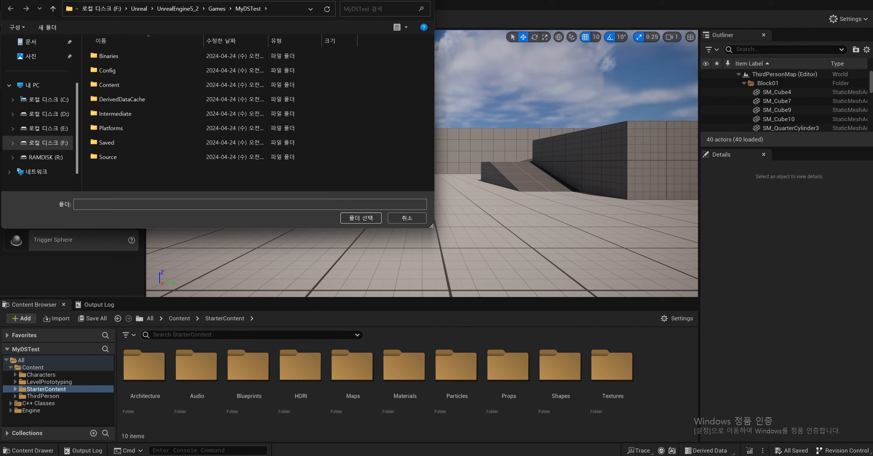
{"action": "right_click", "coordinate": [245, 174]}
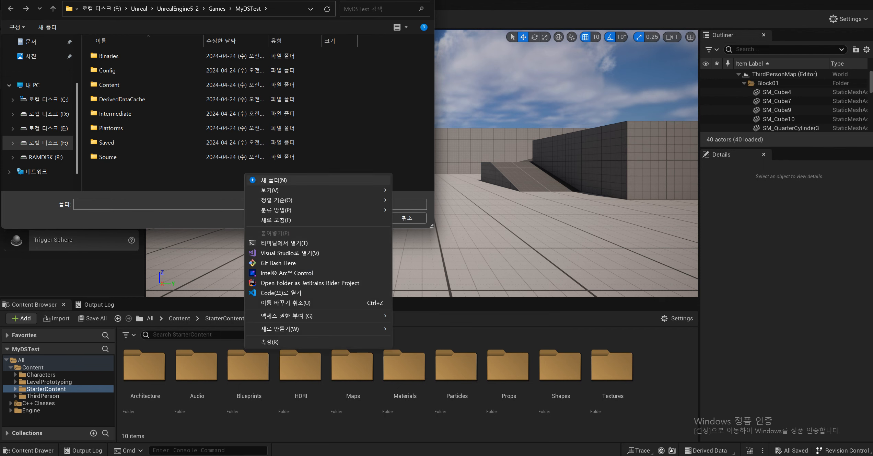
{"action": "type", "text": "nP"}
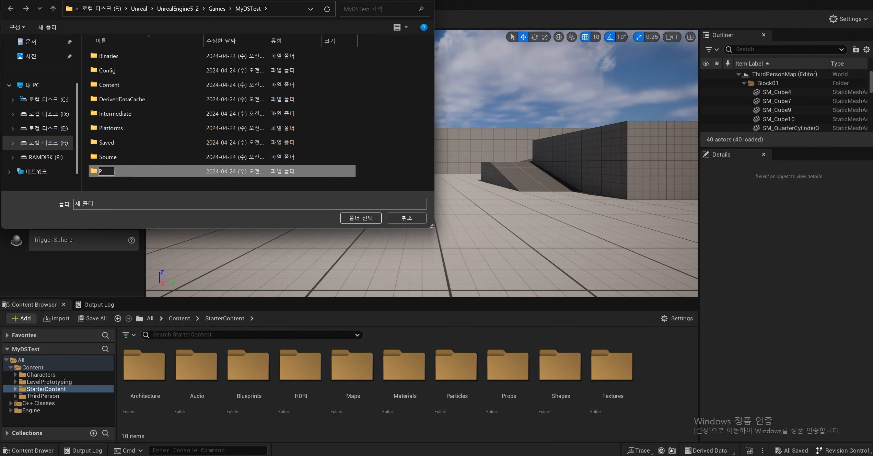
{"action": "type", "text": "ackaged"}
{"action": "key", "text": "Return"}
{"action": "key", "text": "Return"}
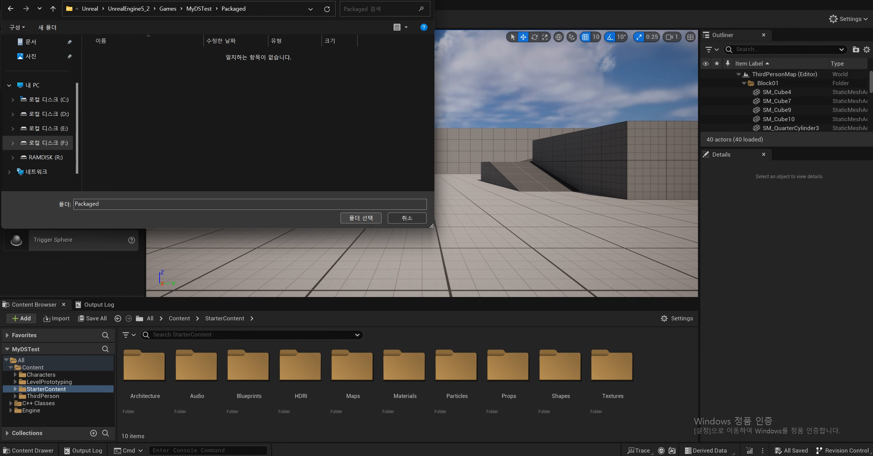
{"action": "key", "text": "Return"}
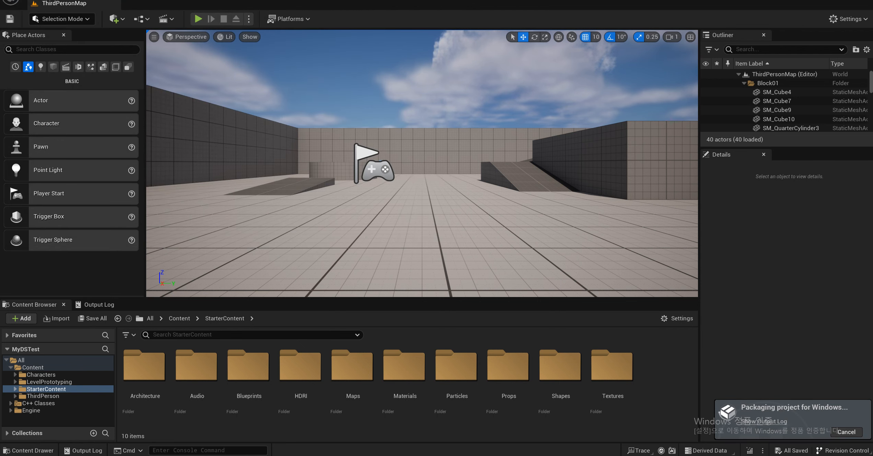
{"action": "left_click", "coordinate": [764, 421]}
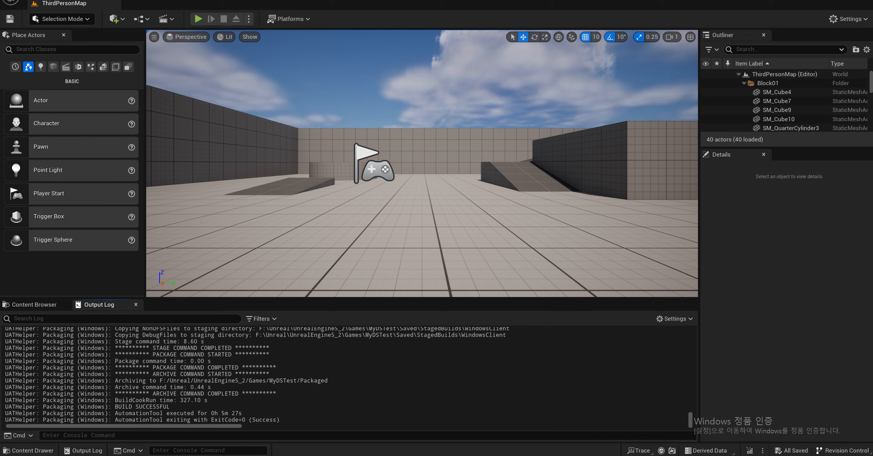
Switch to File Explorer and open the WindowsClient folder inside the MyDSTest project's Packaged folder
{"action": "left_click", "coordinate": [290, 19]}
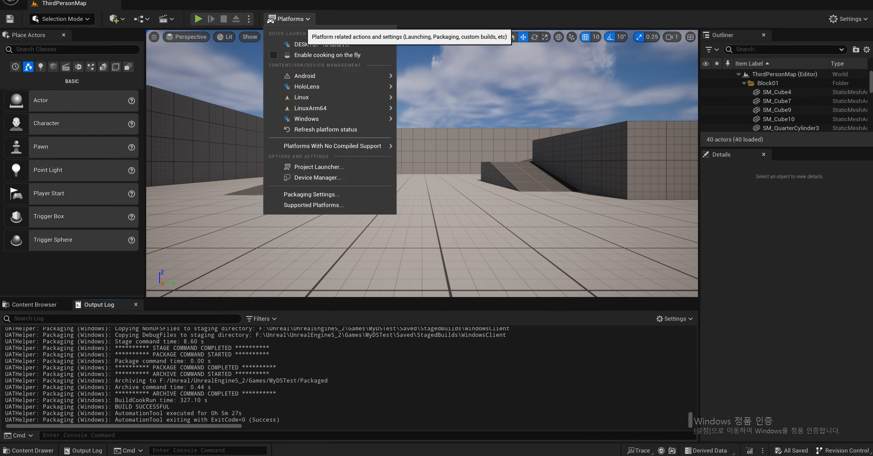
{"action": "mouse_move", "coordinate": [307, 119]}
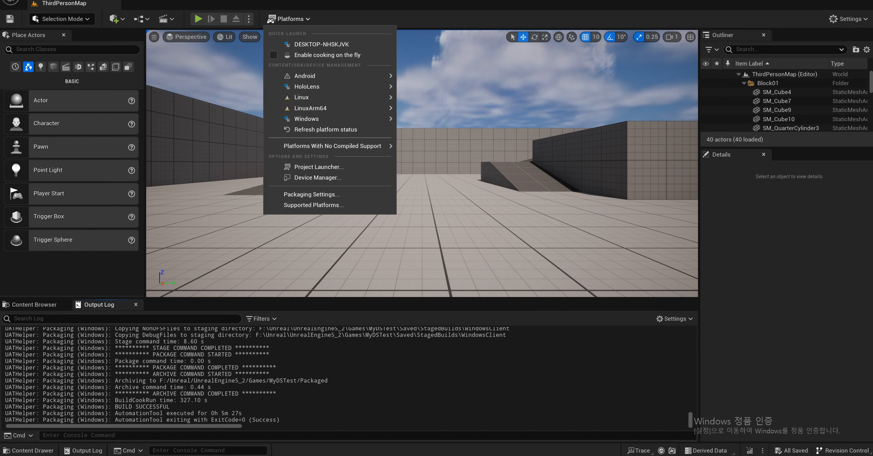
{"action": "key", "text": "alt+Tab"}
{"action": "left_click", "coordinate": [254, 217]}
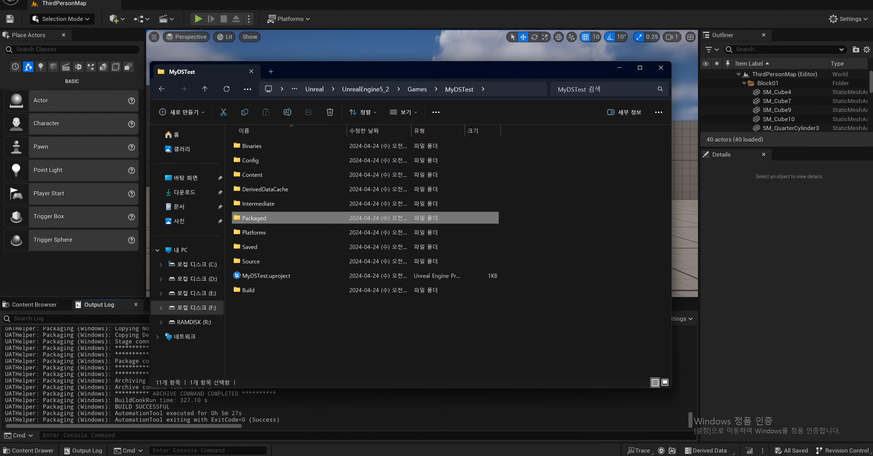
{"action": "key", "text": "Return"}
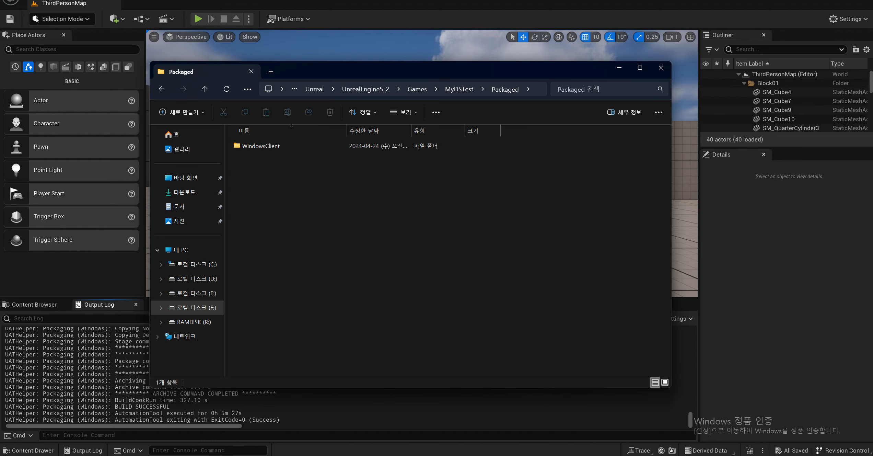
{"action": "key", "text": "Down"}
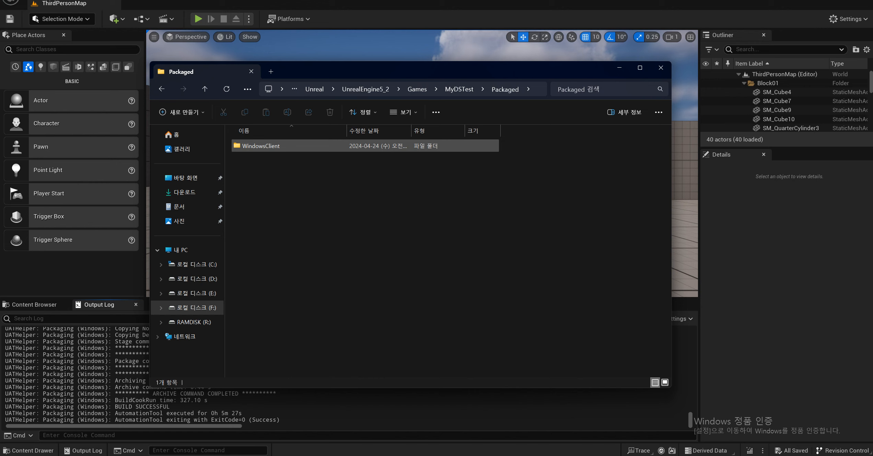
{"action": "key", "text": "Delete"}
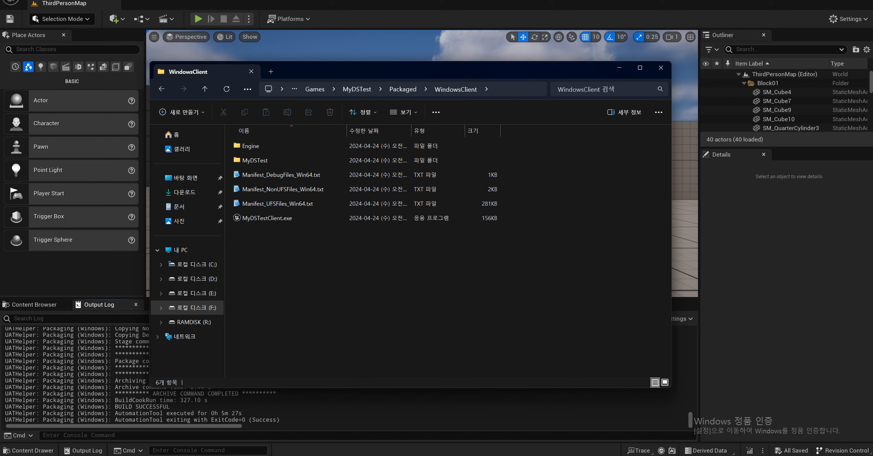
Examine the packaged client output in the WindowsClient folder, including MyDSTestClient.exe, without changing any files
{"action": "left_click_drag", "start_coordinate": [608, 309], "coordinate": [316, 139]}
{"action": "left_click_drag", "start_coordinate": [565, 288], "coordinate": [232, 136]}
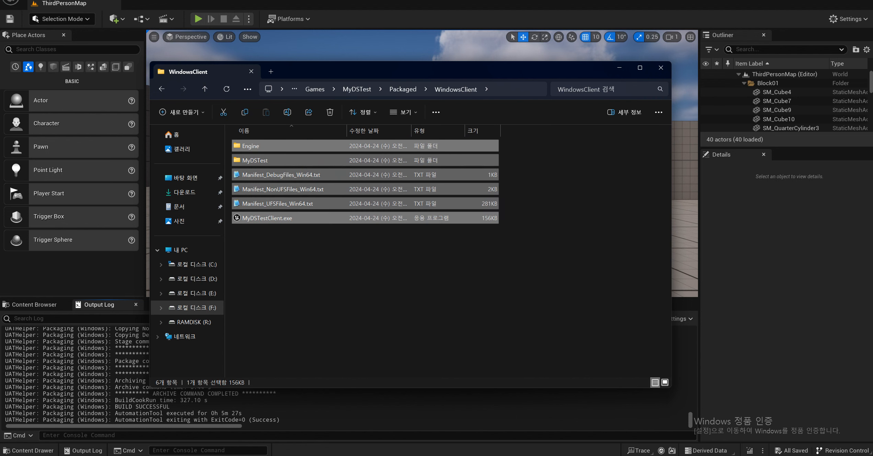
{"action": "left_click", "coordinate": [268, 218]}
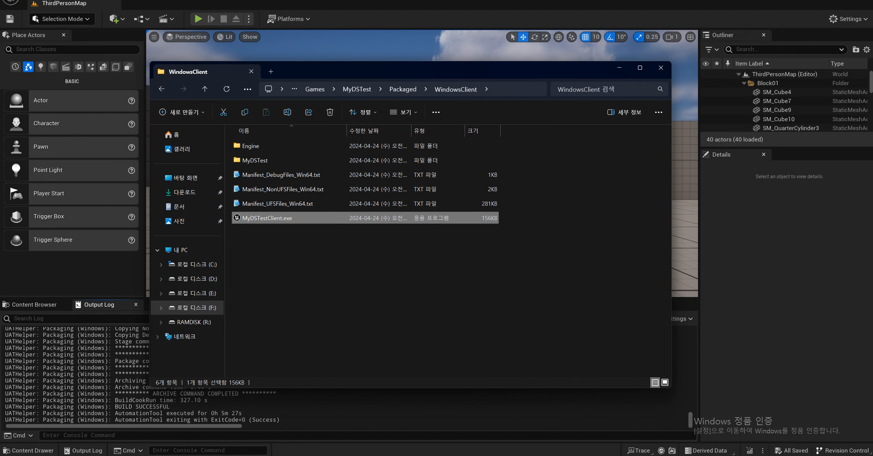
{"action": "key", "text": "ctrl+space"}
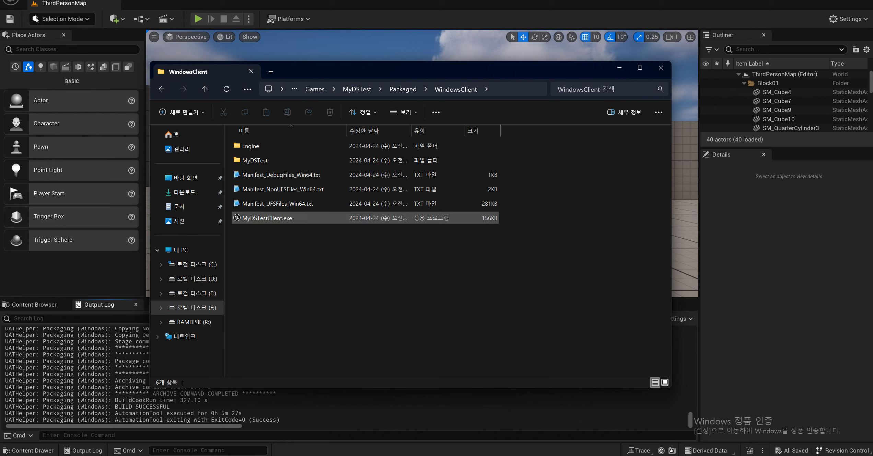
{"action": "left_click_drag", "start_coordinate": [577, 265], "coordinate": [232, 144]}
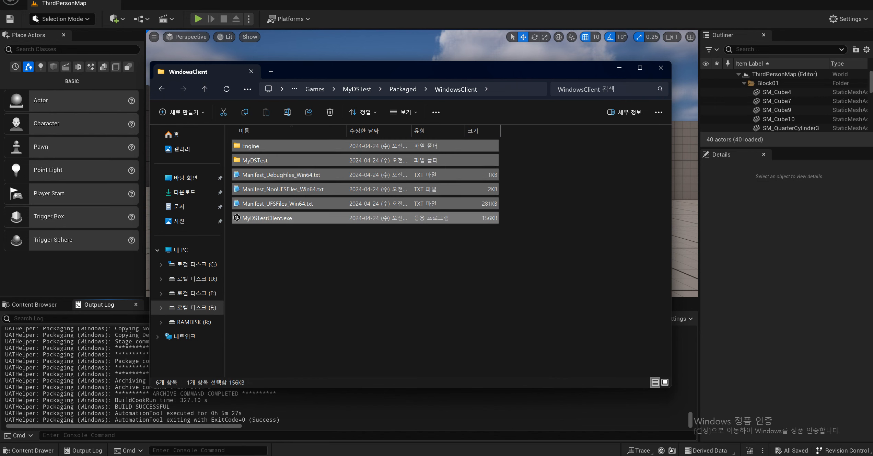
{"action": "right_click", "coordinate": [323, 160]}
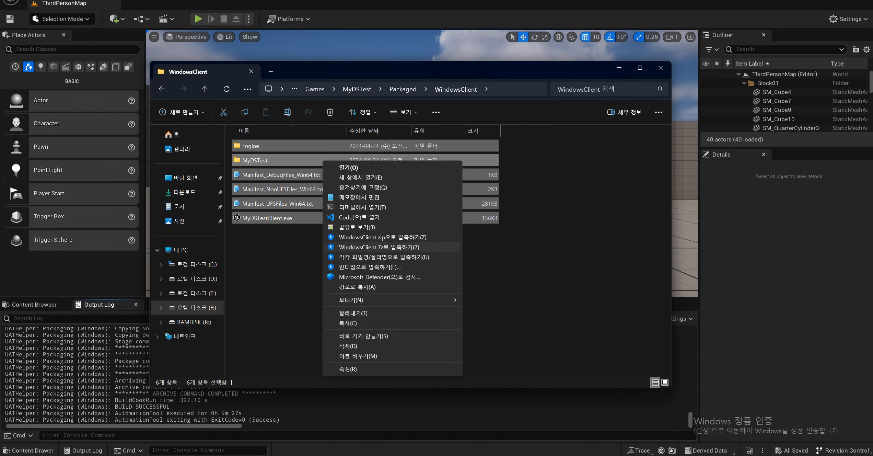
{"action": "left_click", "coordinate": [343, 240]}
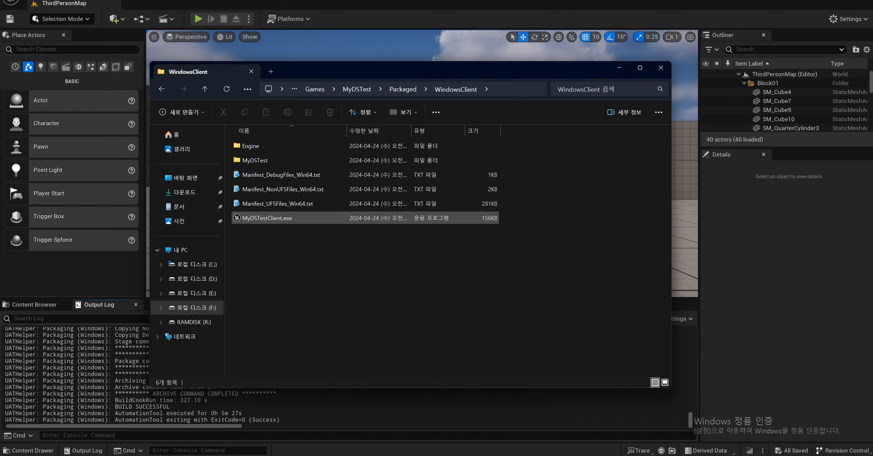
Launch MyDSTestClient.exe, expand the firewall prompt's details, adjust the public and private network choices, and allow access
{"action": "left_click", "coordinate": [267, 218]}
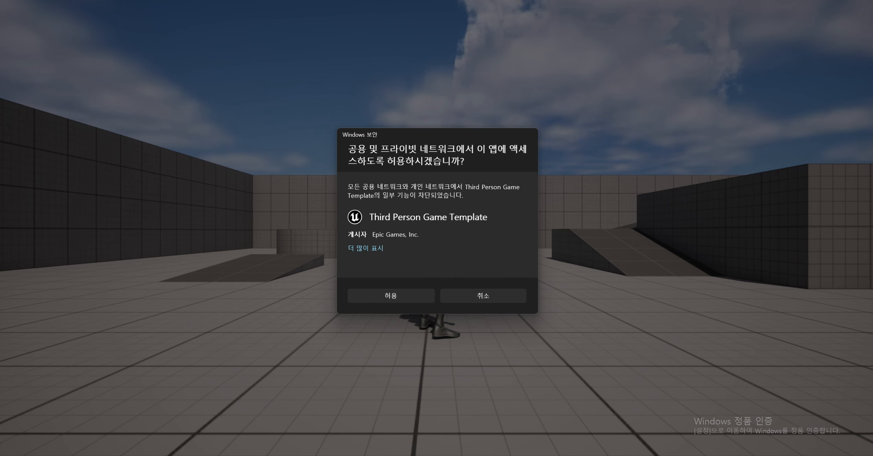
{"action": "left_click", "coordinate": [366, 248]}
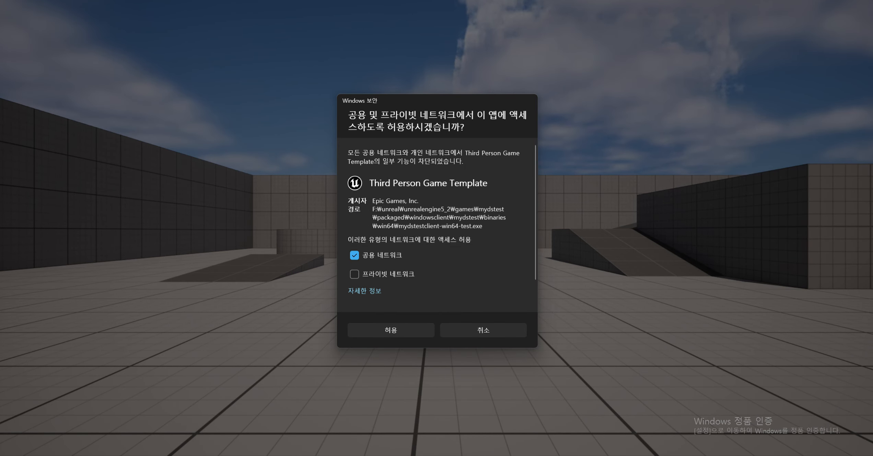
{"action": "left_click", "coordinate": [355, 255]}
{"action": "left_click", "coordinate": [355, 274]}
{"action": "left_click", "coordinate": [391, 329]}
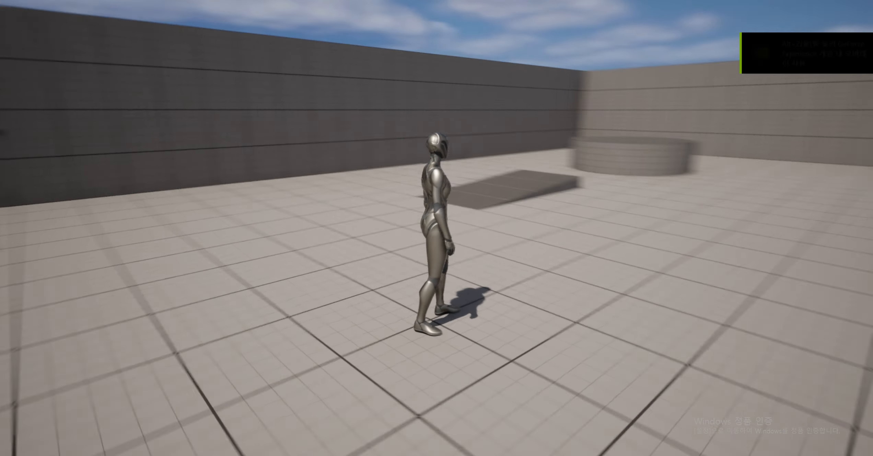
Close the running packaged client and return to the WindowsClient folder
{"action": "key", "text": "super"}
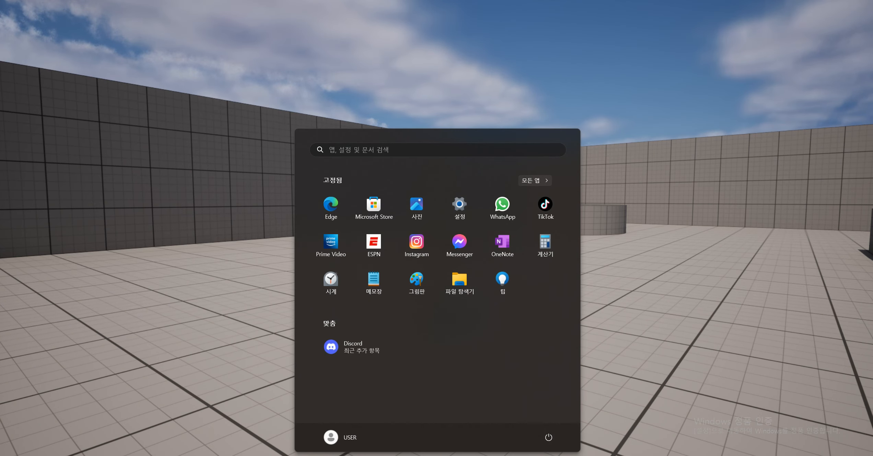
{"action": "mouse_move", "coordinate": [550, 455]}
{"action": "left_click", "coordinate": [587, 392]}
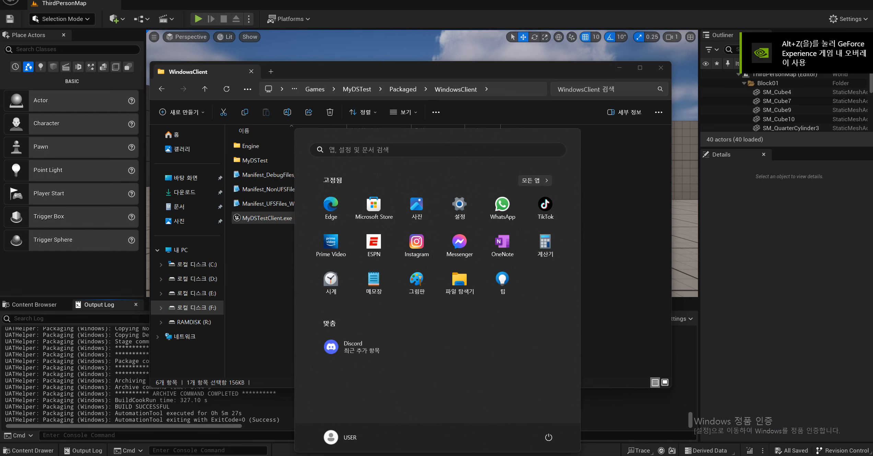
{"action": "left_click", "coordinate": [594, 237]}
{"action": "right_click", "coordinate": [575, 220]}
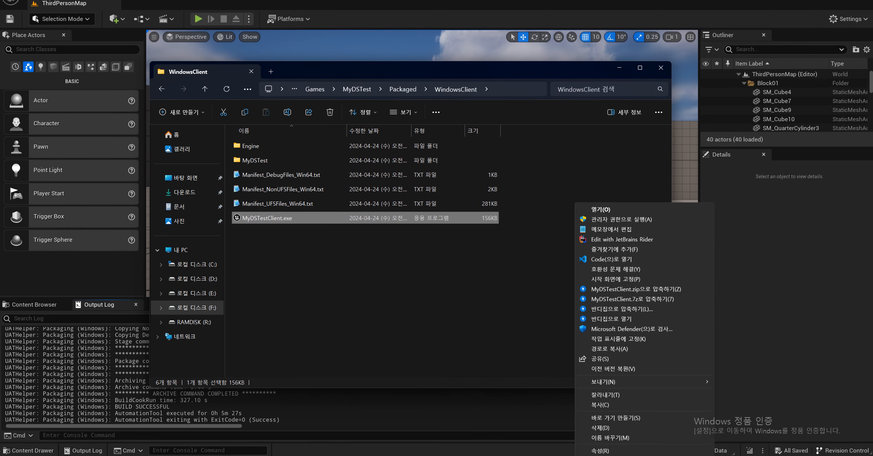
{"action": "left_click", "coordinate": [539, 241]}
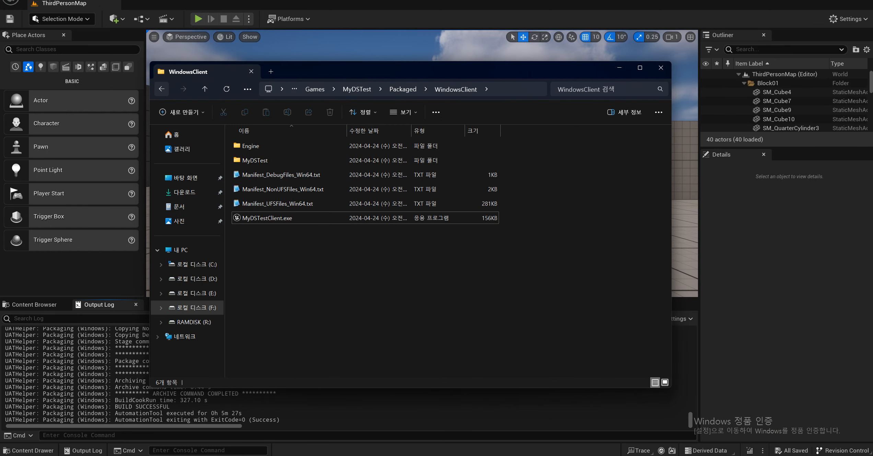
Review the WindowsClient output in the Packaged folder alongside the Windows packaging choices for binary configuration and build target
{"action": "left_click", "coordinate": [408, 89]}
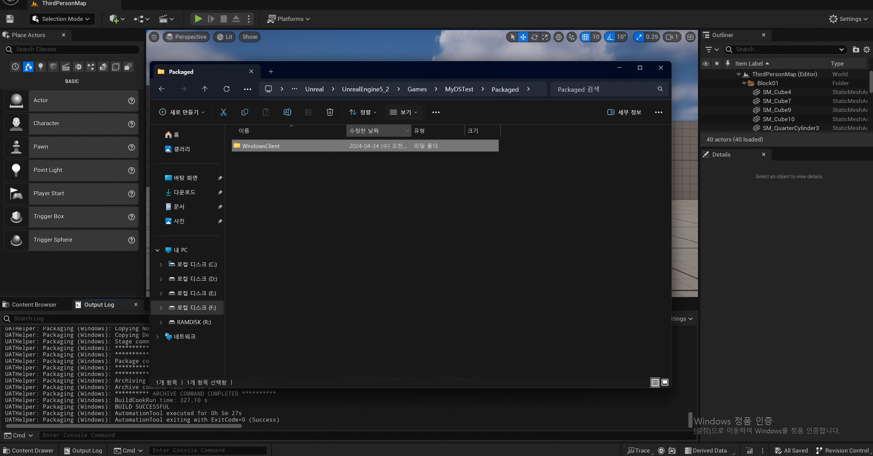
{"action": "left_click", "coordinate": [391, 213]}
{"action": "left_click", "coordinate": [289, 19]}
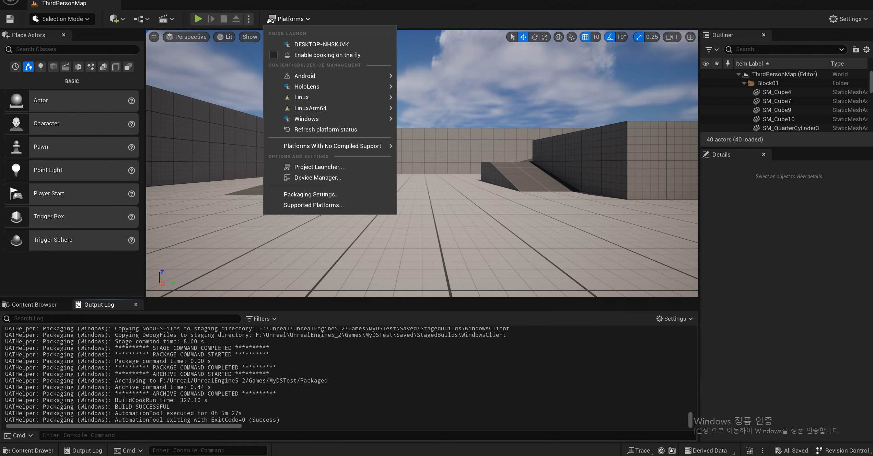
{"action": "mouse_move", "coordinate": [307, 119]}
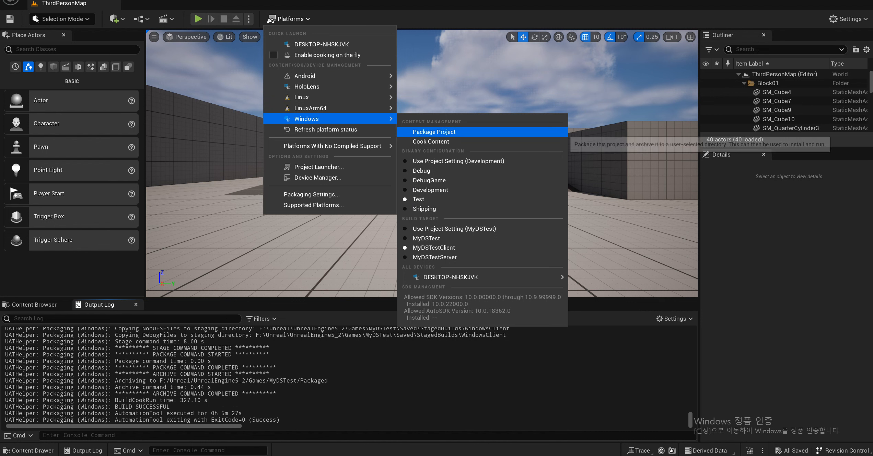
{"action": "key", "text": "alt+Tab"}
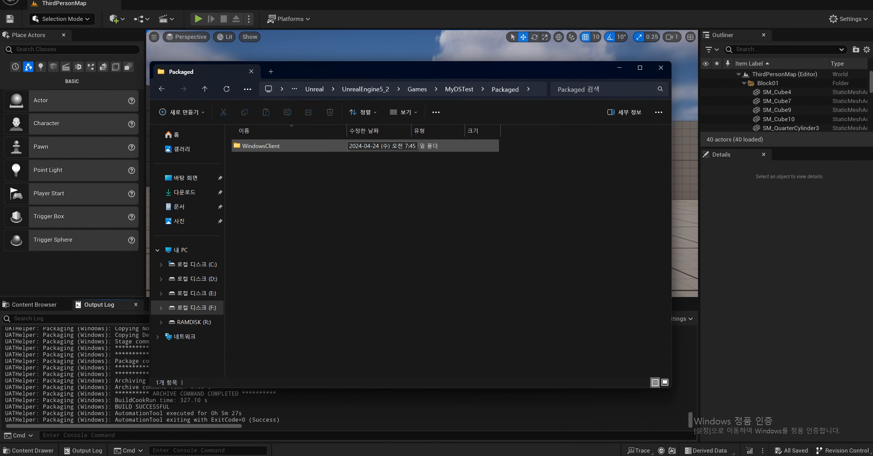
{"action": "double_click", "coordinate": [377, 145]}
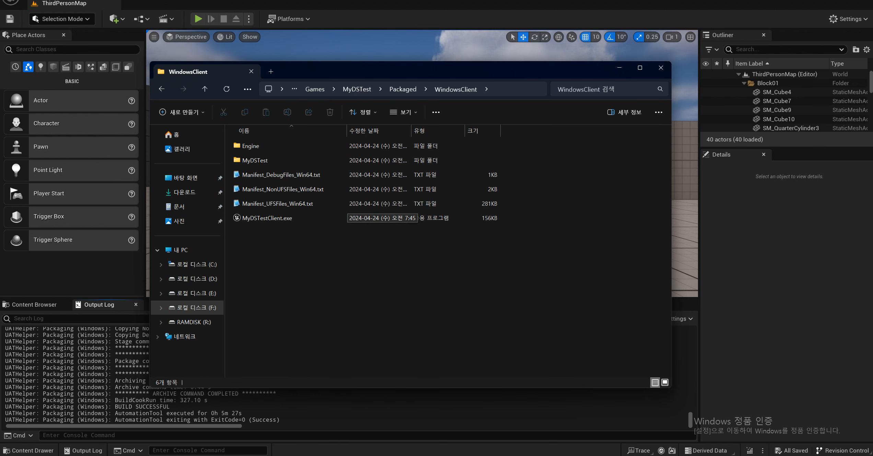
{"action": "left_click", "coordinate": [162, 89]}
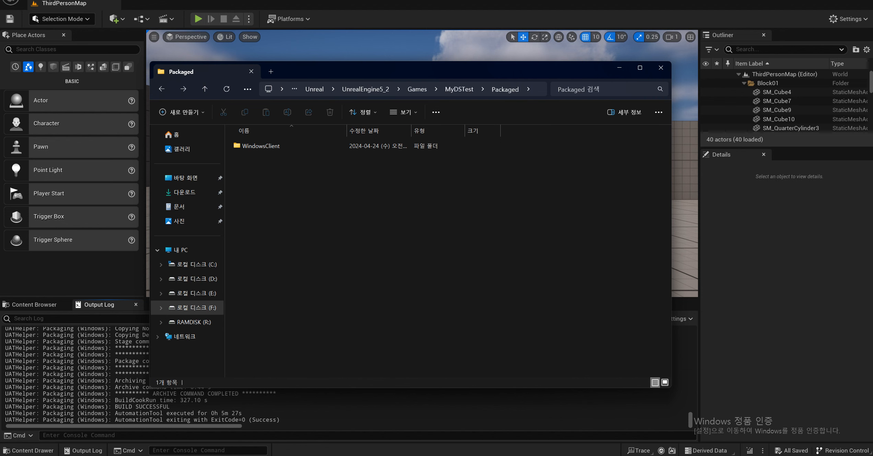
{"action": "left_click_drag", "start_coordinate": [443, 191], "coordinate": [322, 140]}
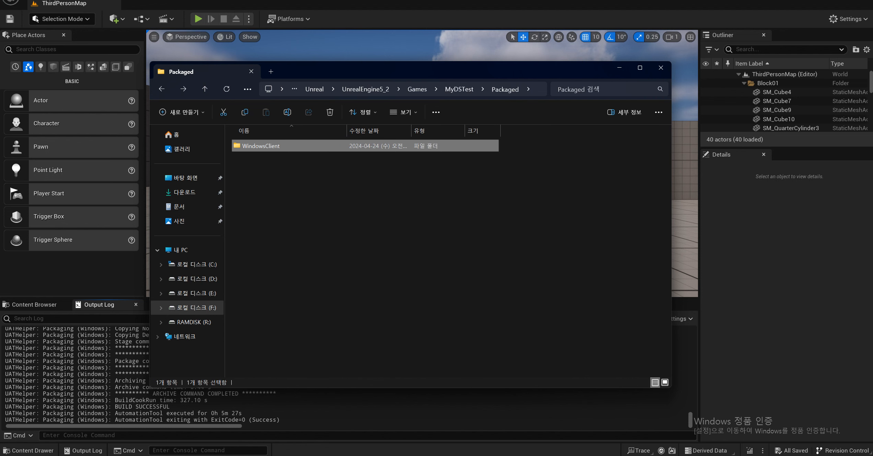
{"action": "left_click", "coordinate": [288, 19]}
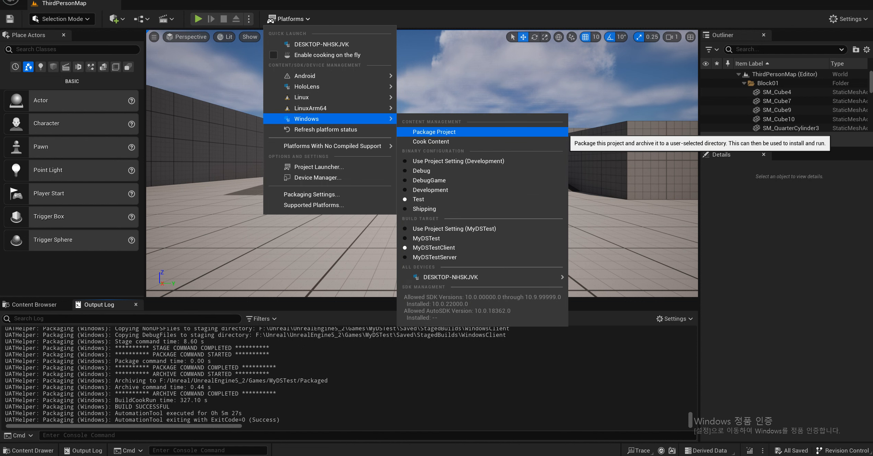
{"action": "left_click", "coordinate": [477, 370]}
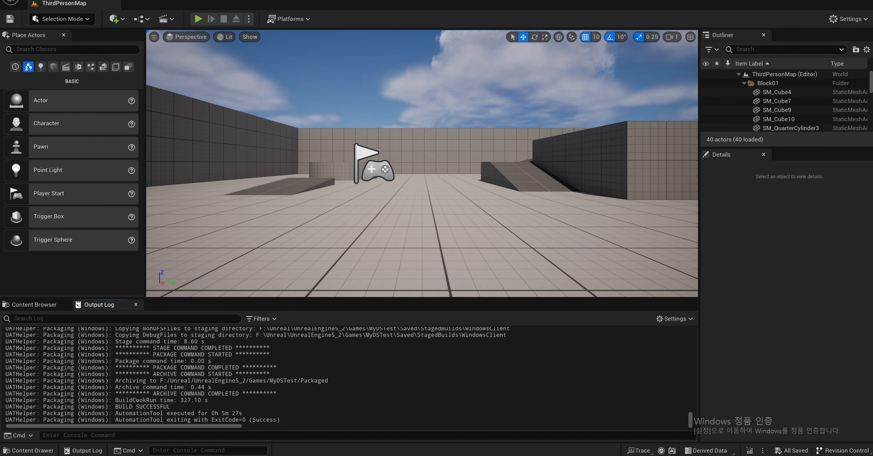
Look through the Games folder in File Explorer, reopen the MyDSTest folder and select MyDSTest.uproject
{"action": "key", "text": "alt+Tab"}
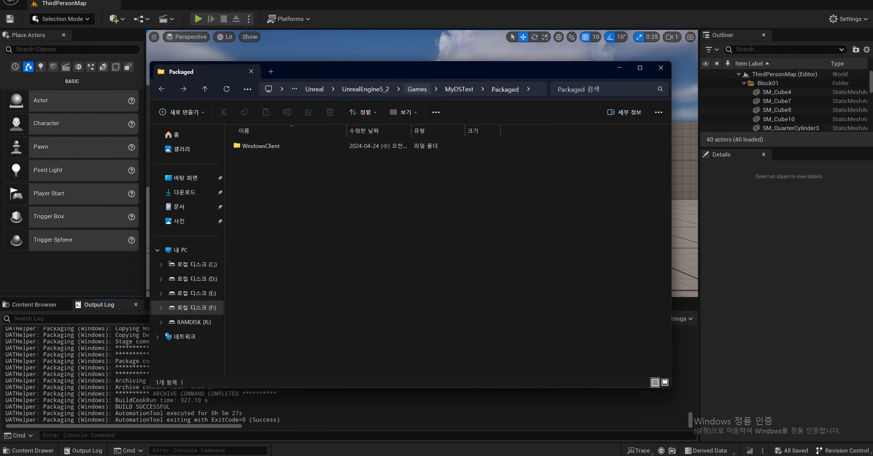
{"action": "left_click", "coordinate": [417, 89]}
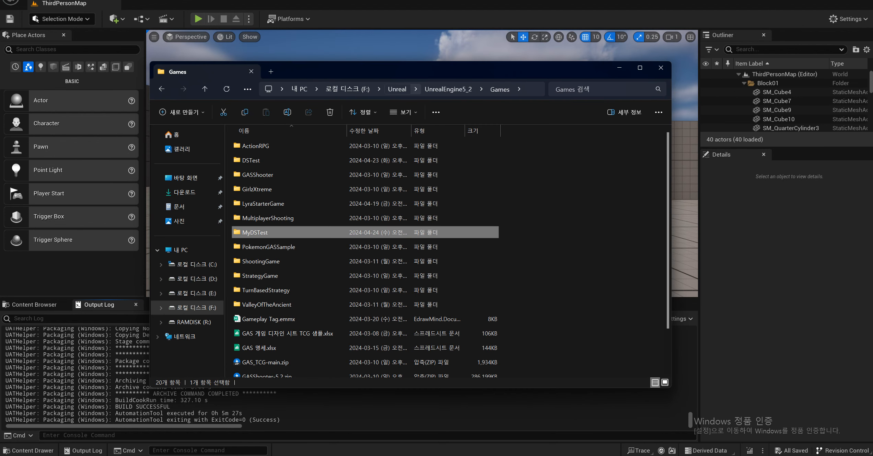
{"action": "left_click", "coordinate": [552, 182]}
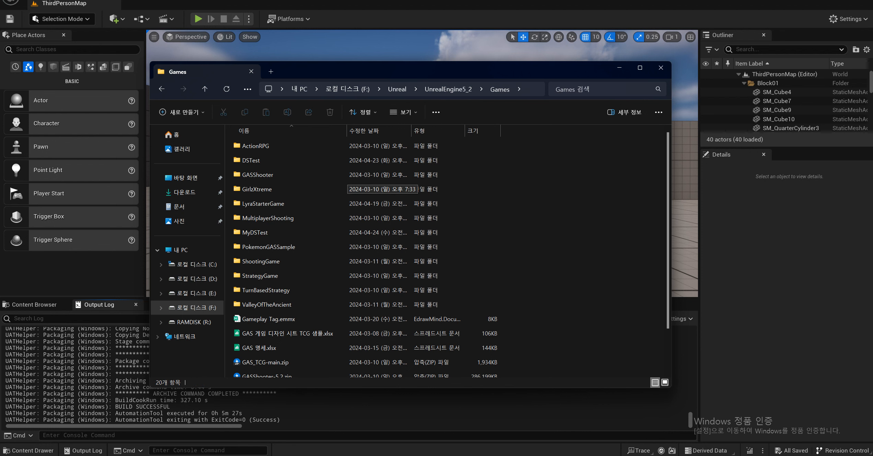
{"action": "scroll", "coordinate": [379, 253], "scroll_direction": "down", "scroll_amount": 2}
{"action": "scroll", "coordinate": [380, 302], "scroll_direction": "up", "scroll_amount": 2}
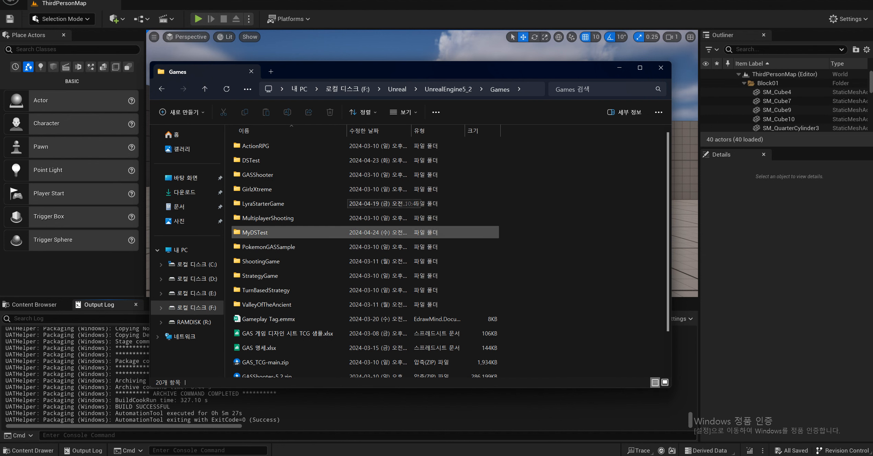
{"action": "left_click", "coordinate": [380, 233]}
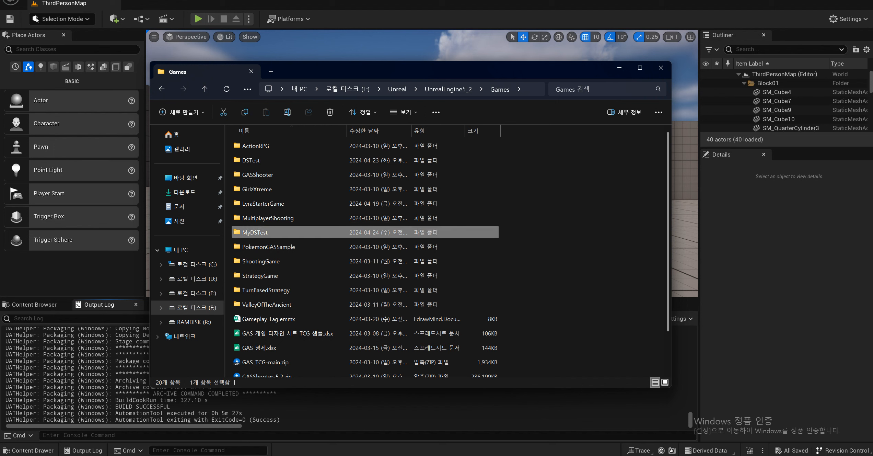
{"action": "double_click", "coordinate": [380, 233]}
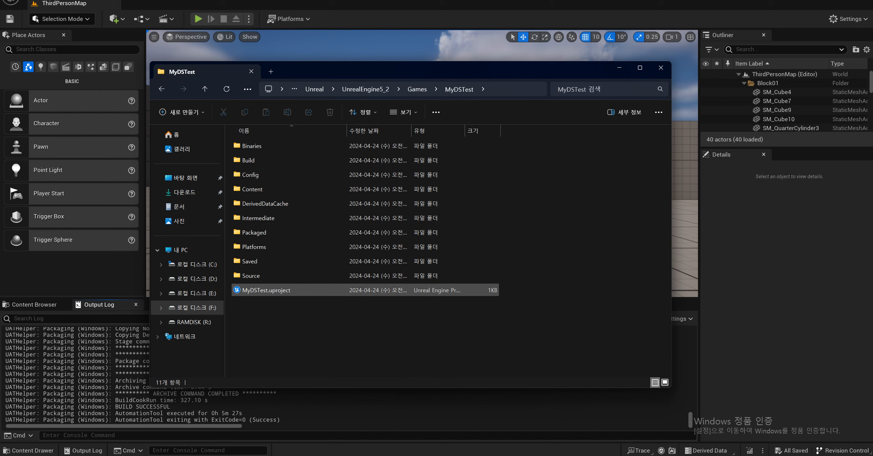
{"action": "left_click", "coordinate": [377, 290]}
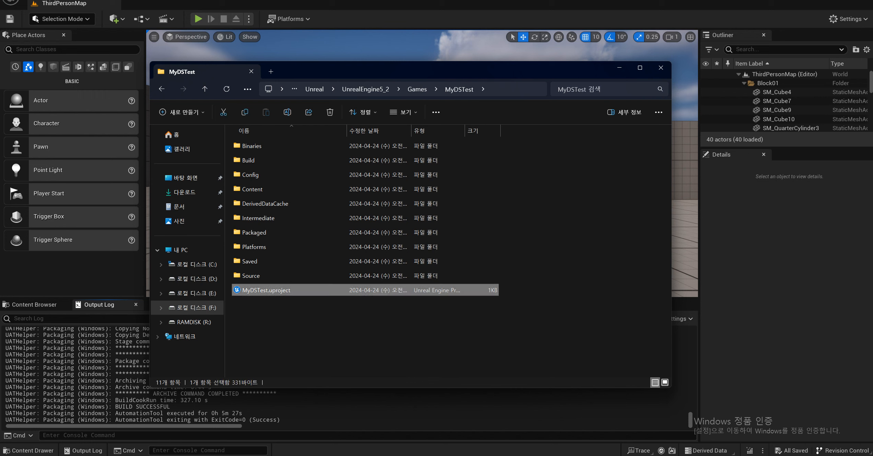
Look over the MyDSTest project's files, go up to the UnrealEngine5_2 folder and locate the UE5.sln solution
{"action": "left_click", "coordinate": [302, 326]}
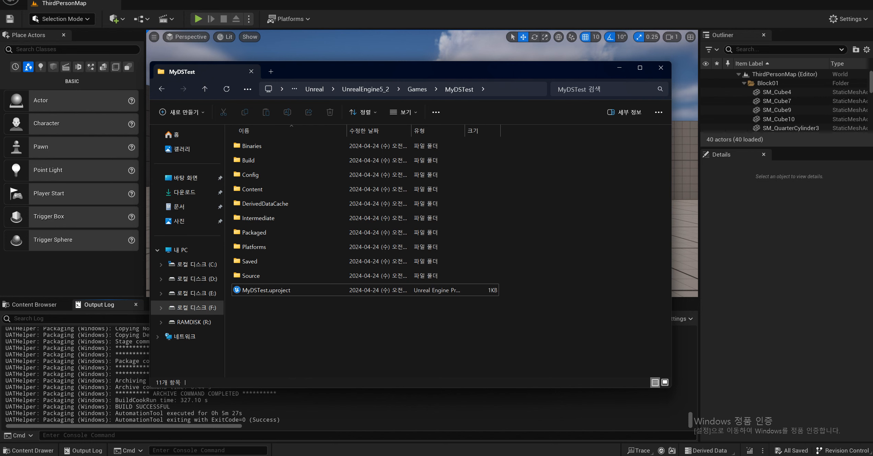
{"action": "left_click_drag", "start_coordinate": [587, 319], "coordinate": [296, 137]}
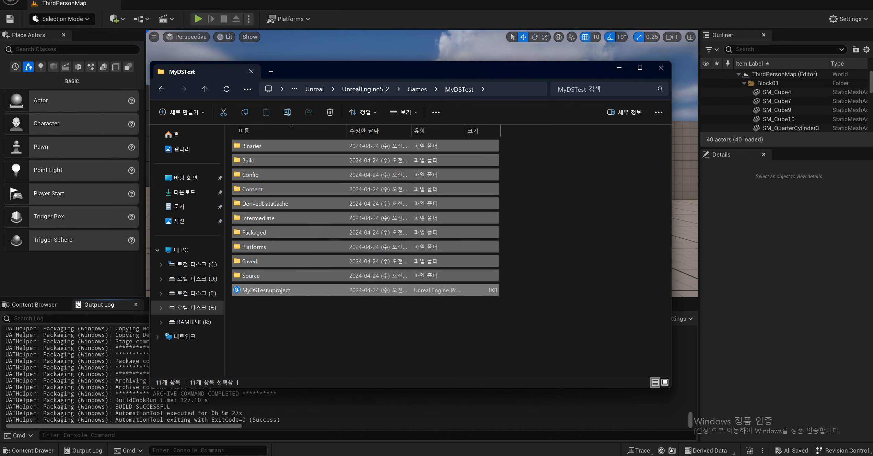
{"action": "left_click", "coordinate": [365, 89]}
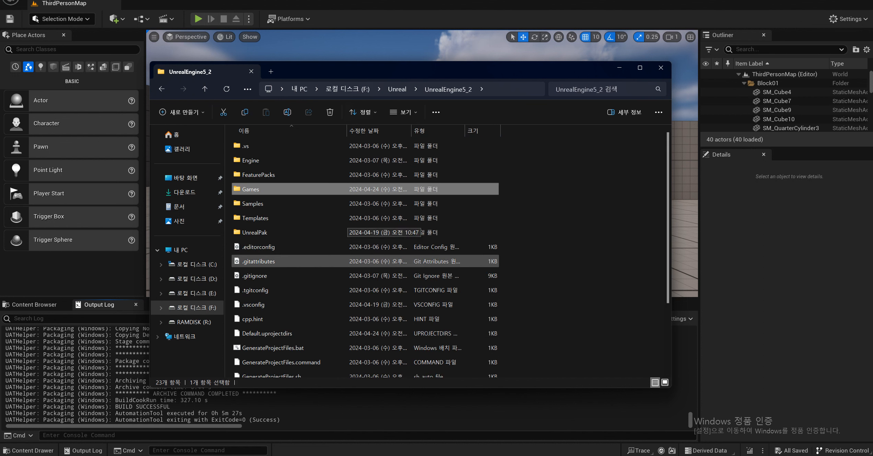
{"action": "scroll", "coordinate": [377, 265], "scroll_direction": "down", "scroll_amount": 2}
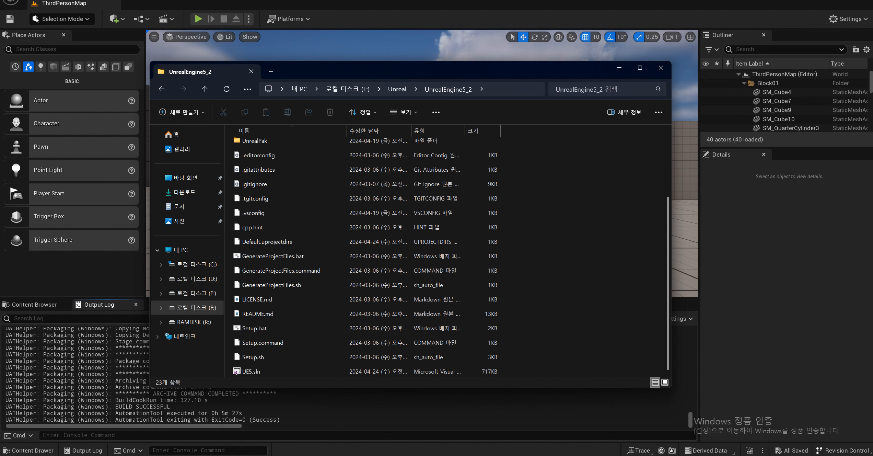
{"action": "left_click", "coordinate": [252, 371]}
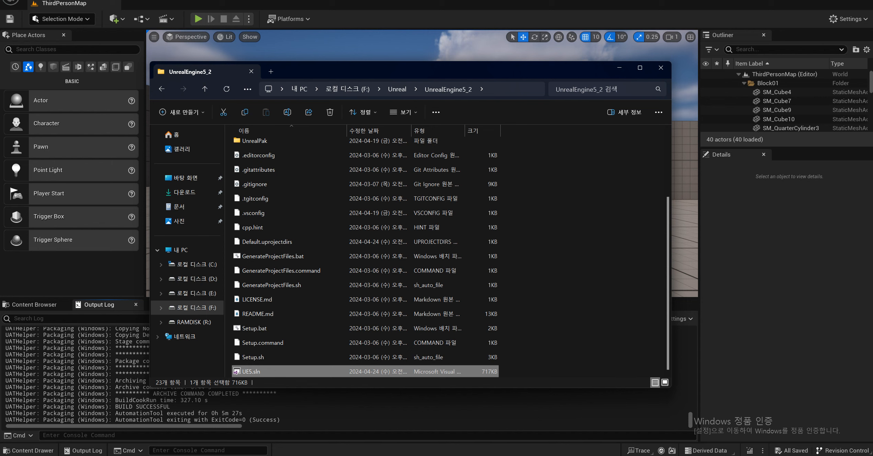
{"action": "double_click", "coordinate": [251, 371]}
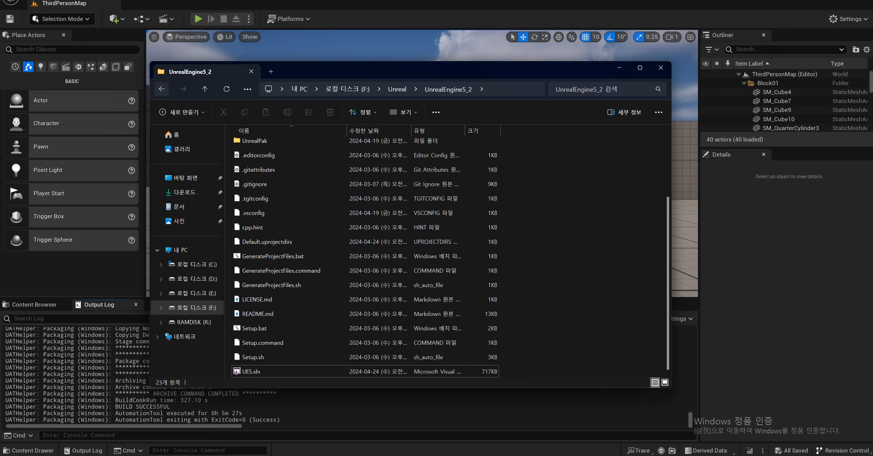
Start switching the engine version of MyDSTest.uproject, choose the source build at D:\Unreal\UnrealEngine5_2, and cancel the switch
{"action": "left_click", "coordinate": [161, 88]}
{"action": "double_click", "coordinate": [255, 232]}
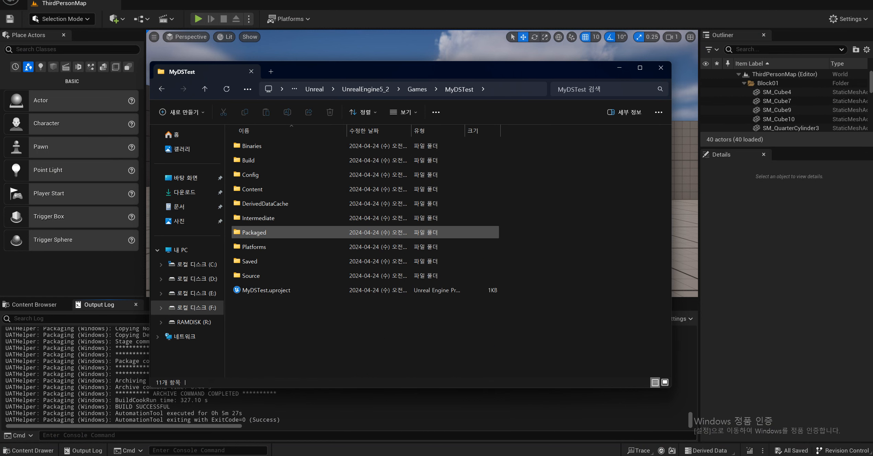
{"action": "left_click", "coordinate": [436, 290]}
{"action": "left_click", "coordinate": [436, 290]}
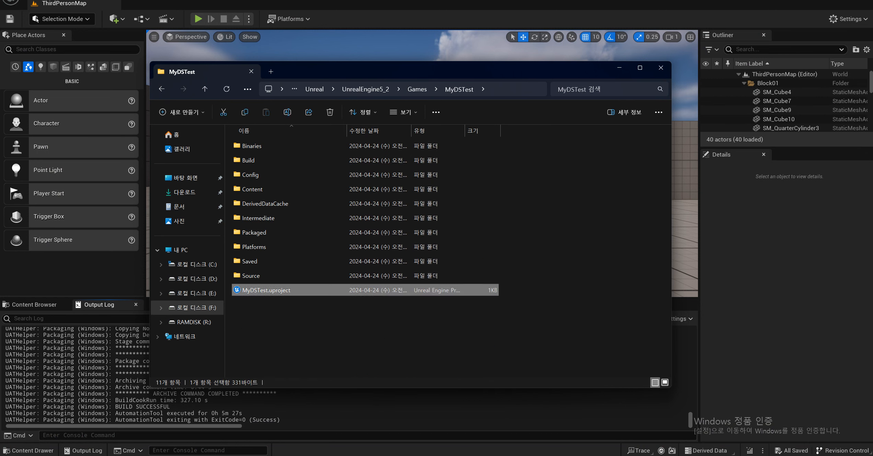
{"action": "right_click", "coordinate": [322, 289]}
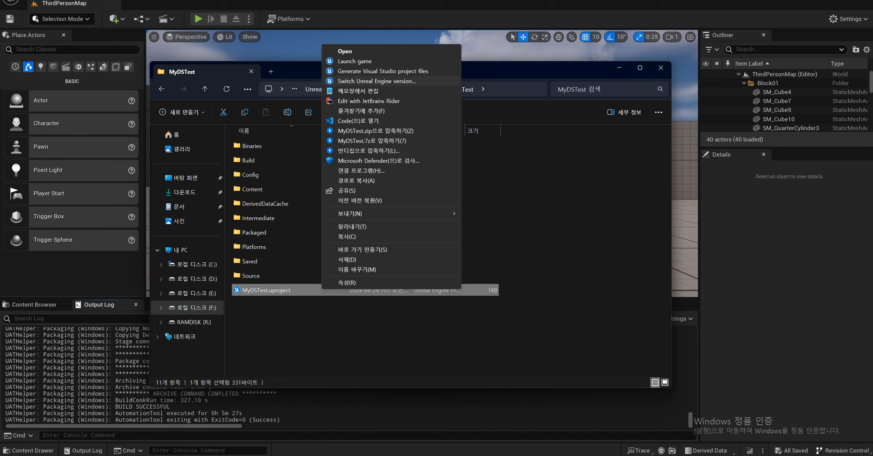
{"action": "left_click", "coordinate": [376, 81]}
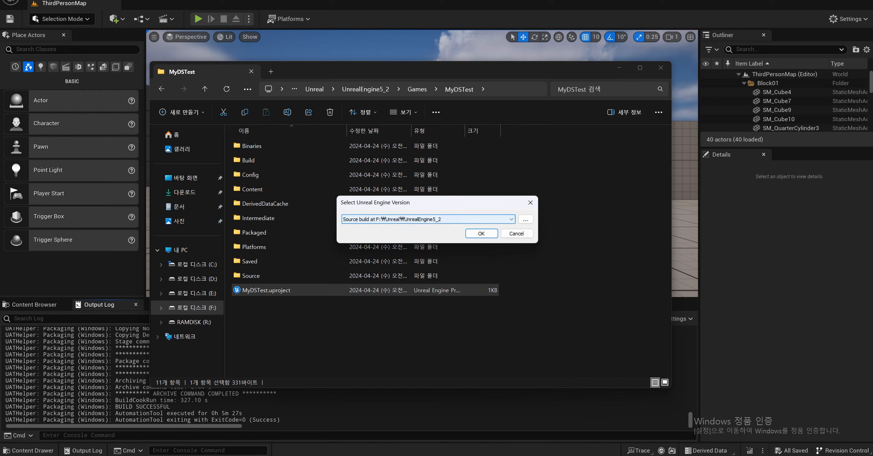
{"action": "key", "text": "alt+Down"}
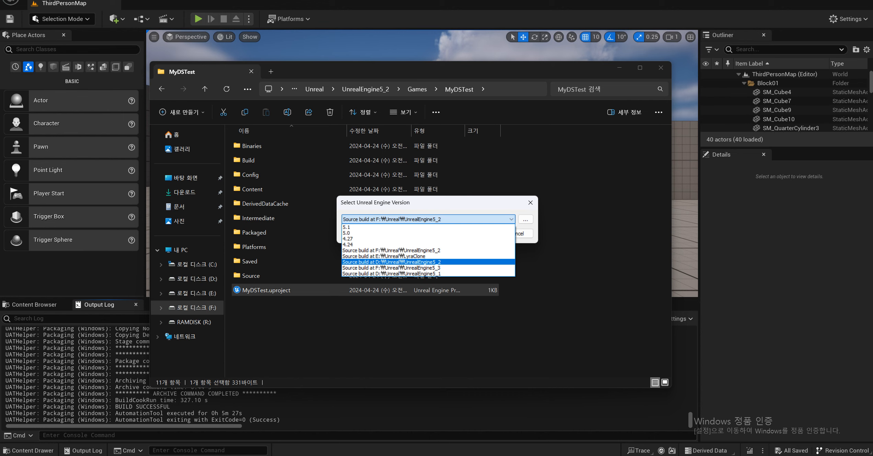
{"action": "key", "text": "Return"}
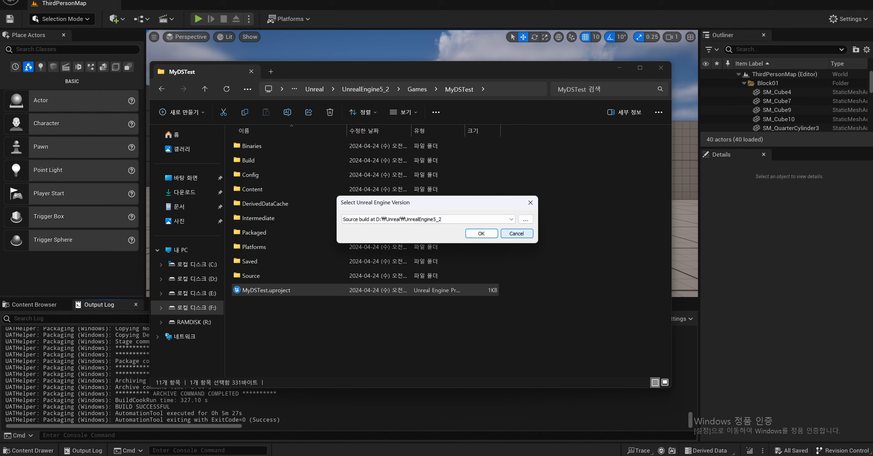
{"action": "left_click", "coordinate": [516, 233]}
{"action": "left_click", "coordinate": [517, 235]}
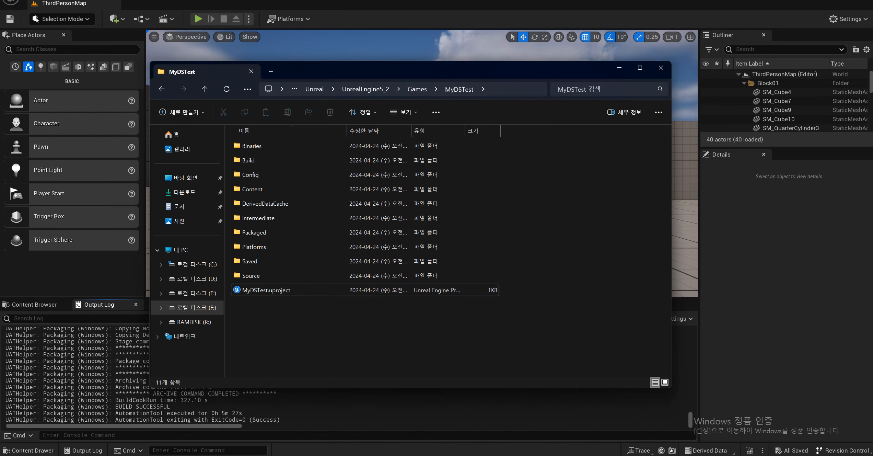
Find GenerateProjectFiles.bat and UE5.sln in the UnrealEngine5_2 folder and view MyDSTestServer.Target.cs in the UE5 solution in Visual Studio
{"action": "left_click", "coordinate": [366, 89]}
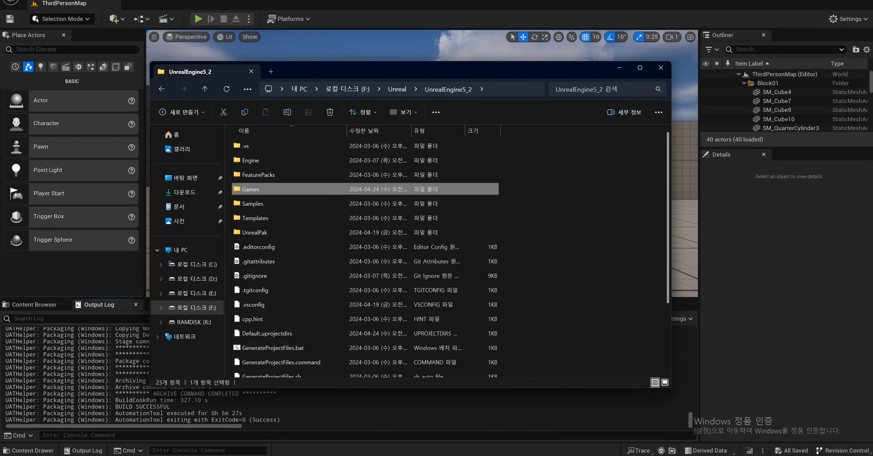
{"action": "scroll", "coordinate": [344, 260], "scroll_direction": "down", "scroll_amount": 2}
{"action": "left_click", "coordinate": [525, 238]}
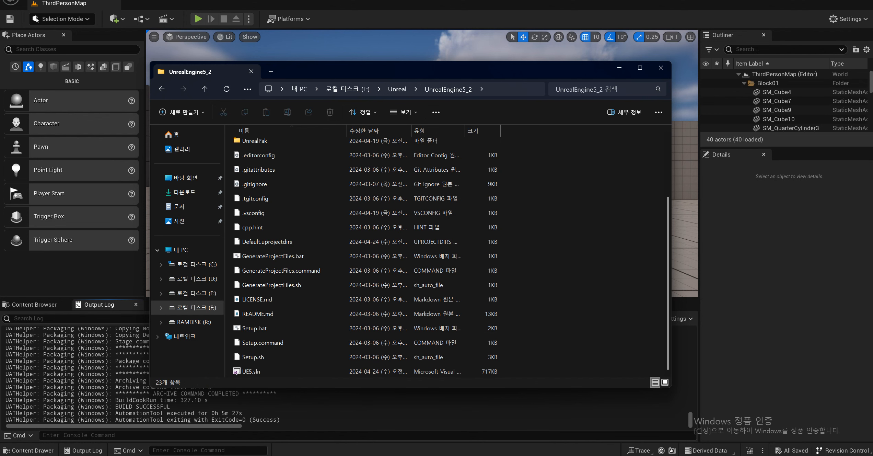
{"action": "left_click", "coordinate": [378, 256]}
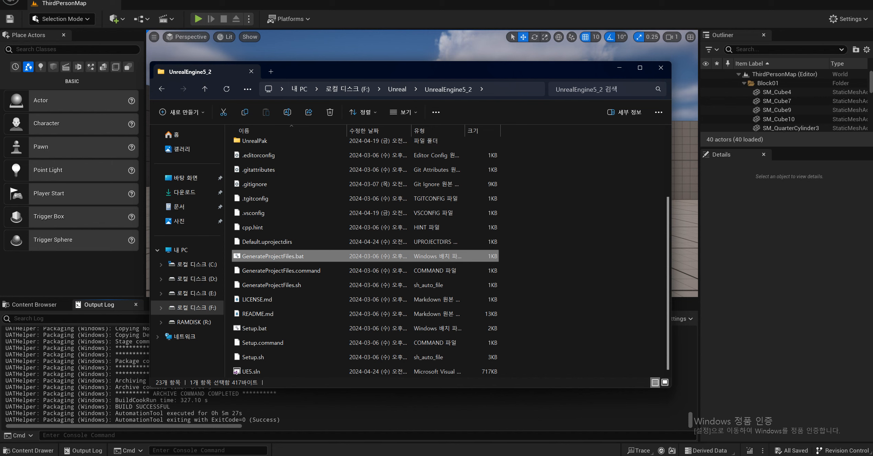
{"action": "left_click", "coordinate": [563, 256]}
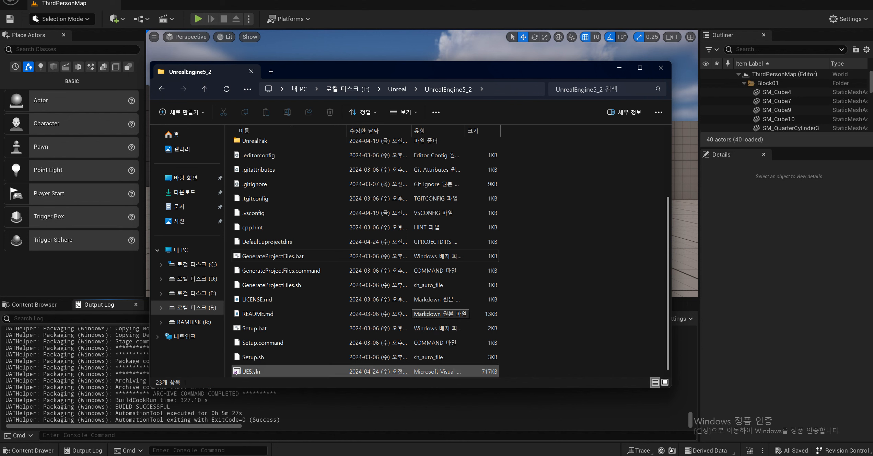
{"action": "left_click", "coordinate": [309, 371]}
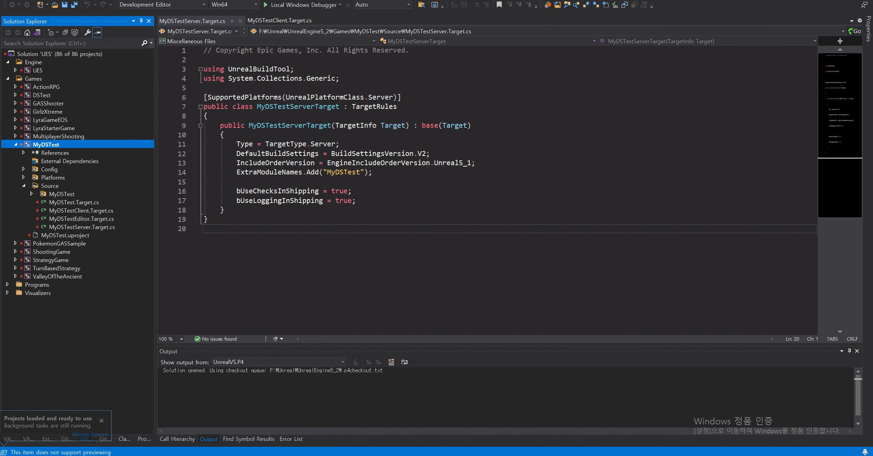
{"action": "left_click", "coordinate": [203, 229]}
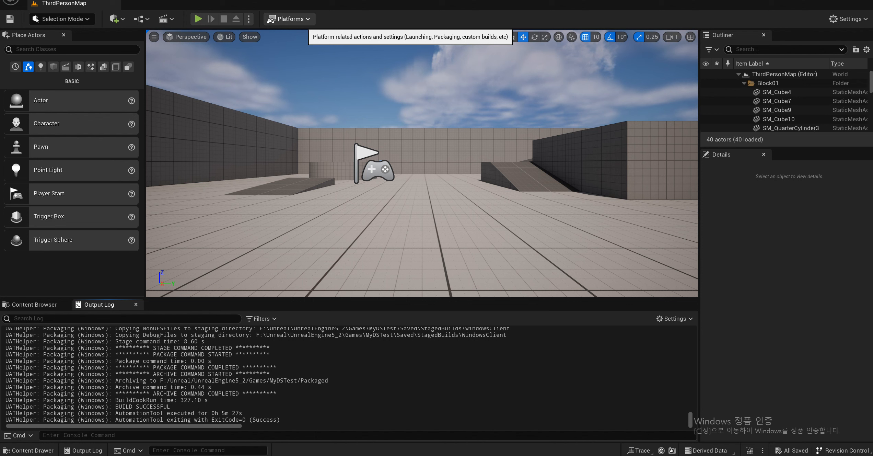
Set the Windows build target to MyDSTestServer and package the project into the Packaged folder
{"action": "left_click", "coordinate": [291, 19]}
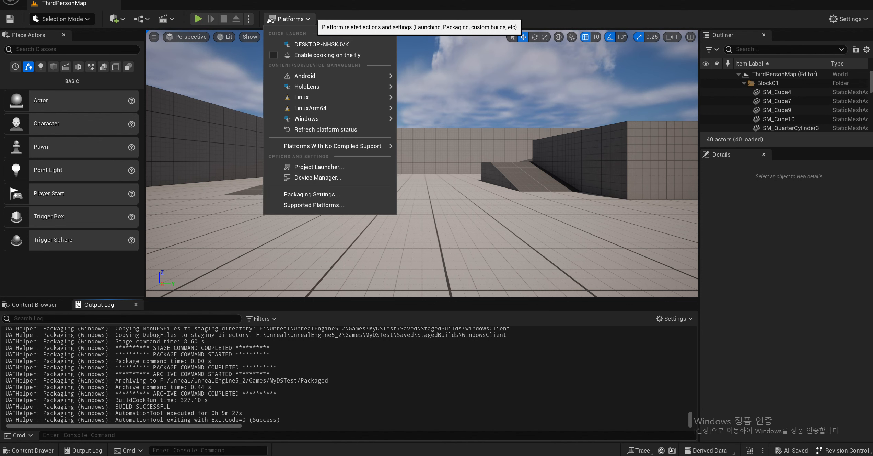
{"action": "mouse_move", "coordinate": [307, 119]}
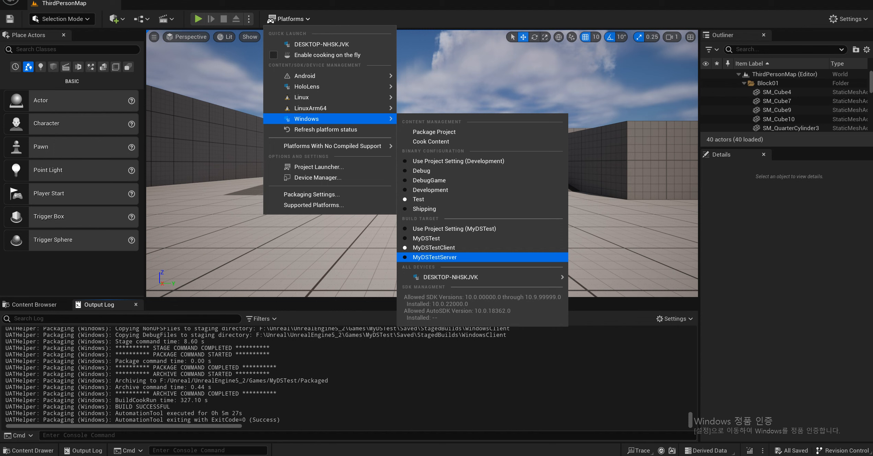
{"action": "left_click", "coordinate": [478, 258]}
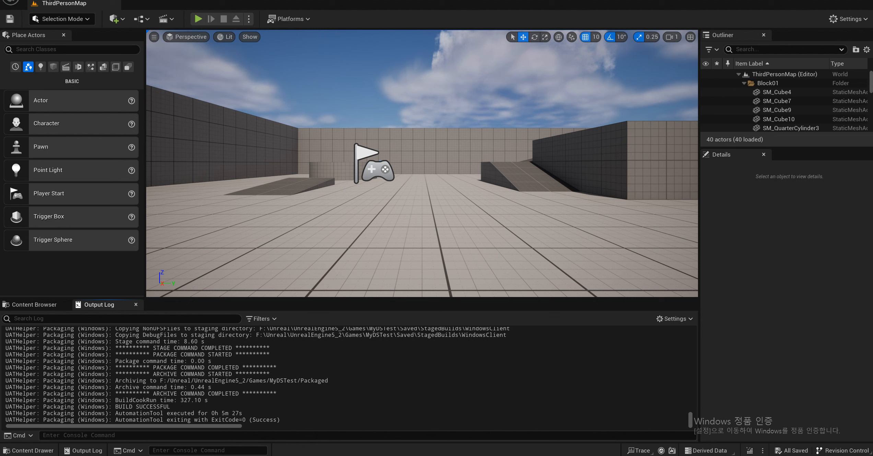
{"action": "left_click", "coordinate": [290, 19]}
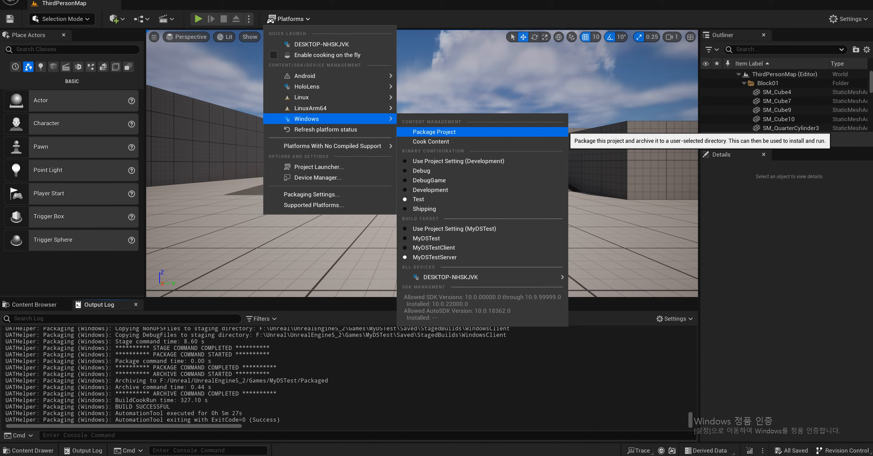
{"action": "left_click", "coordinate": [434, 131]}
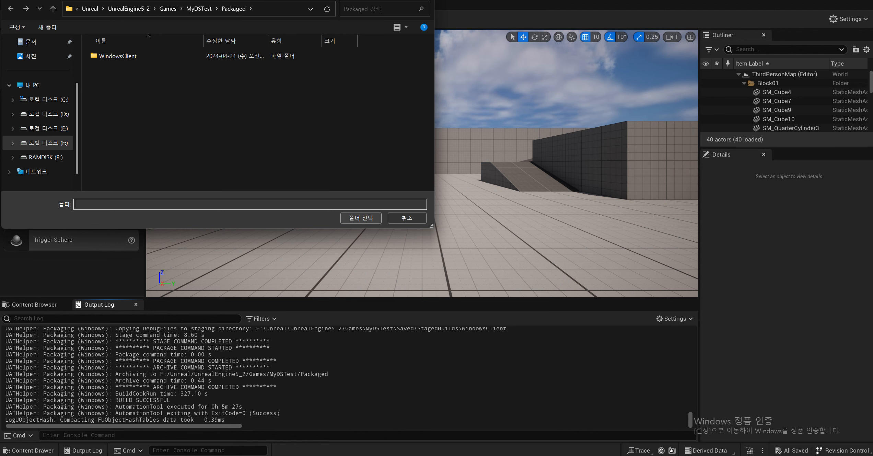
{"action": "key", "text": "Return"}
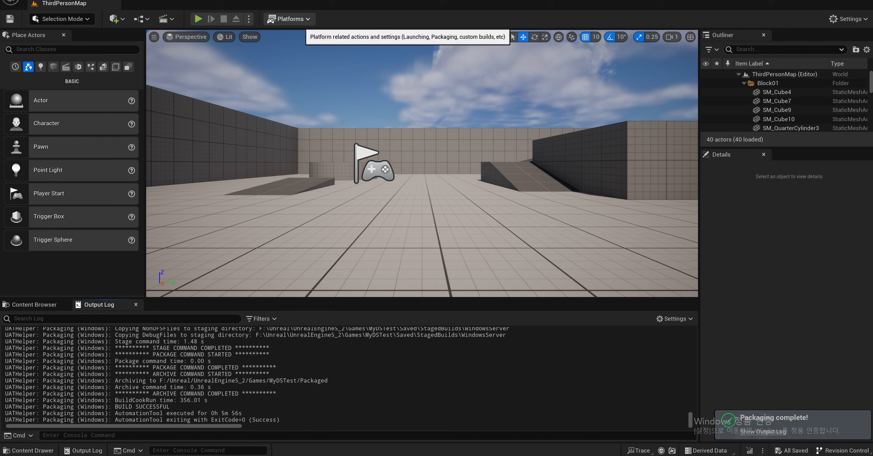
Set the Linux packaging options to the MyDSTestServer build target and the Test binary configuration
{"action": "left_click", "coordinate": [290, 19]}
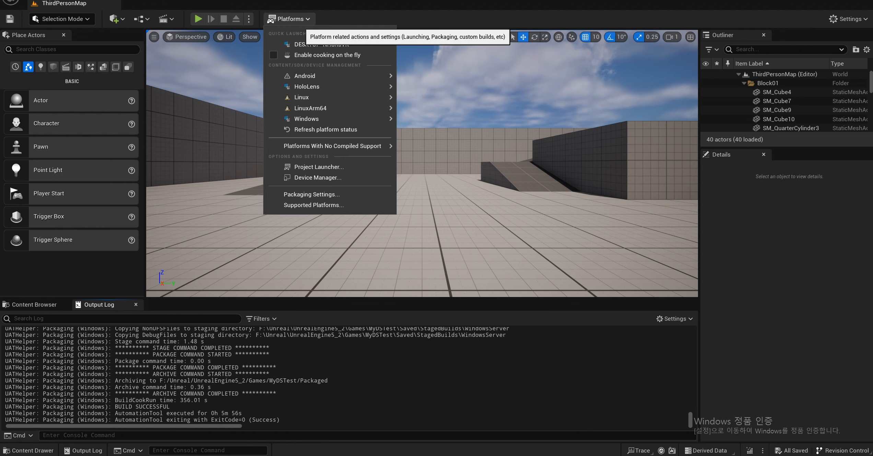
{"action": "mouse_move", "coordinate": [302, 97]}
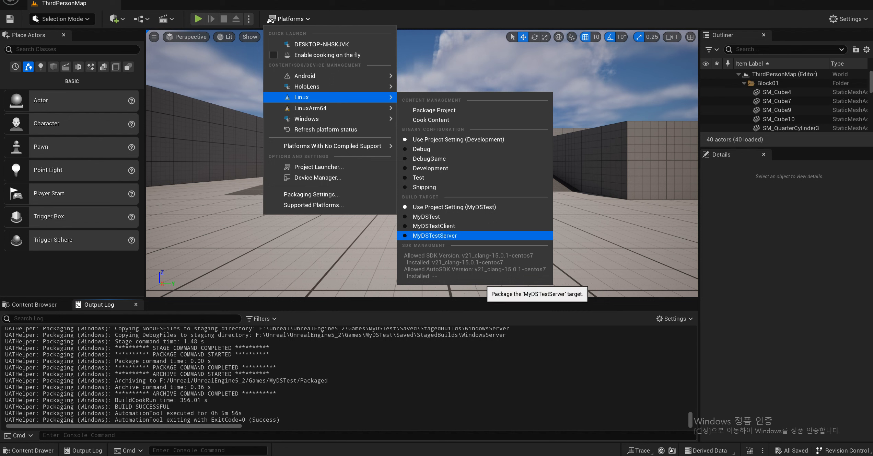
{"action": "left_click", "coordinate": [434, 236]}
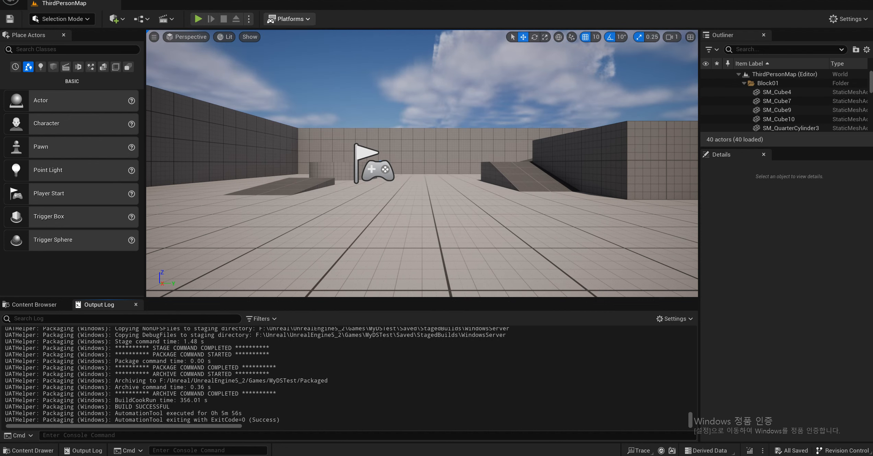
{"action": "left_click", "coordinate": [291, 19]}
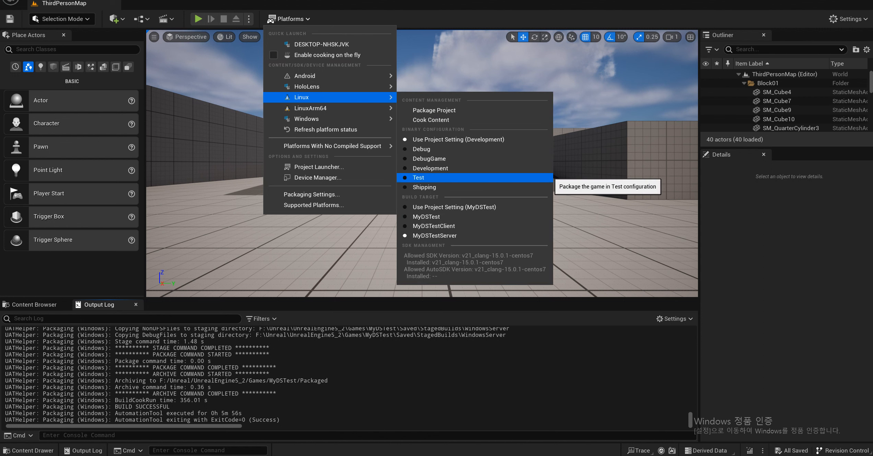
{"action": "left_click", "coordinate": [419, 177]}
Package the project for Linux into MyDSTest's Packaged folder
{"action": "left_click", "coordinate": [291, 19]}
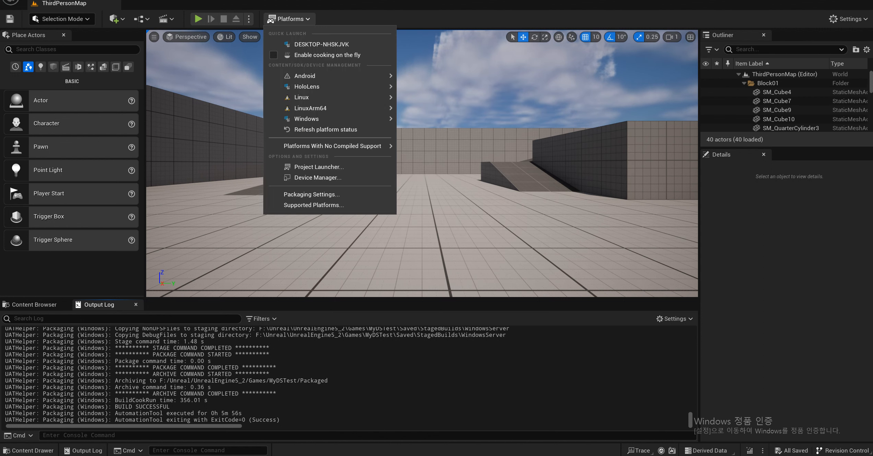
{"action": "mouse_move", "coordinate": [302, 97]}
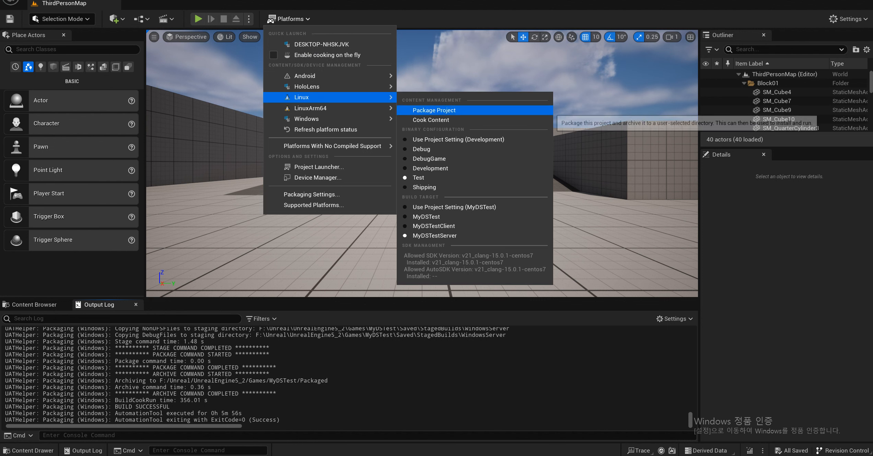
{"action": "left_click", "coordinate": [548, 110]}
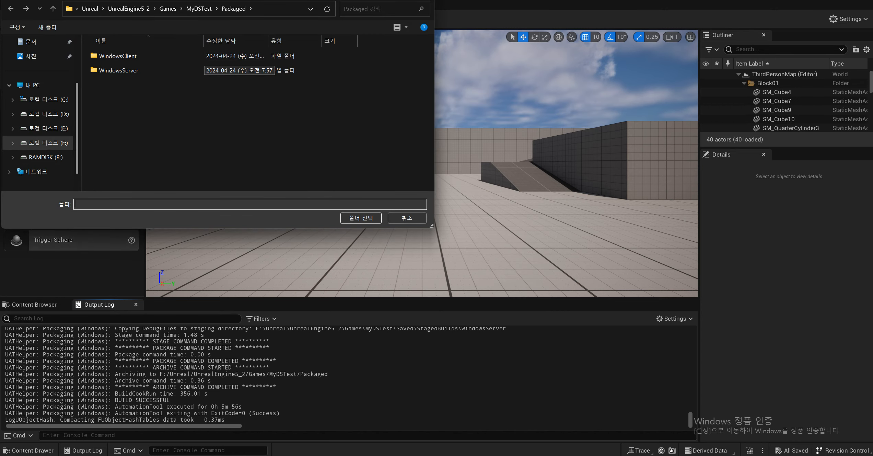
{"action": "left_click", "coordinate": [360, 218]}
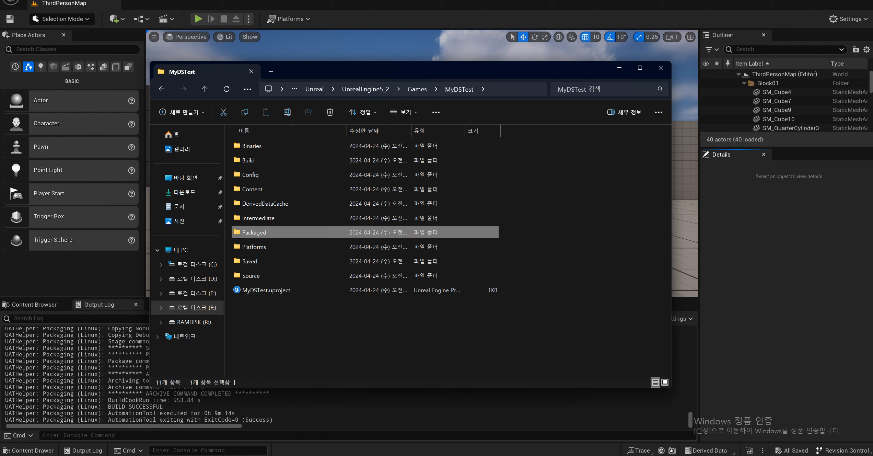
Open MyDSTest's Packaged folder in File Explorer and go through the packaged client and server output folders
{"action": "key", "text": "Return"}
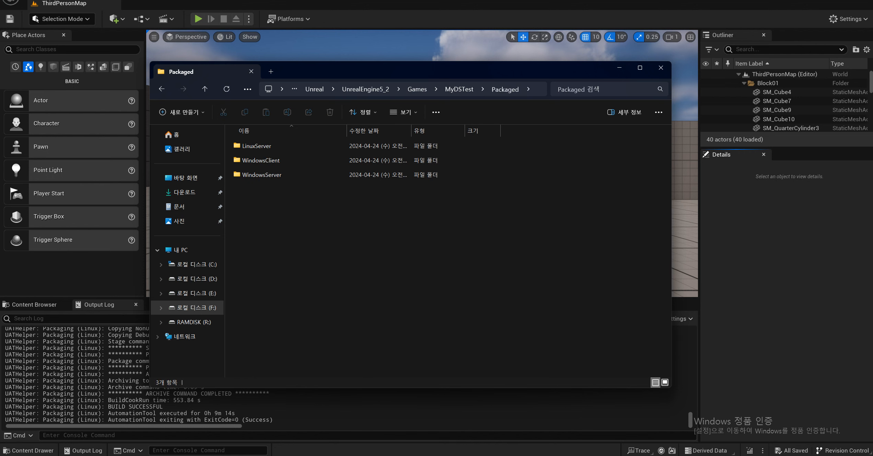
{"action": "key", "text": "Down"}
{"action": "key", "text": "Up"}
{"action": "key", "text": "Down"}
{"action": "key", "text": "Down"}
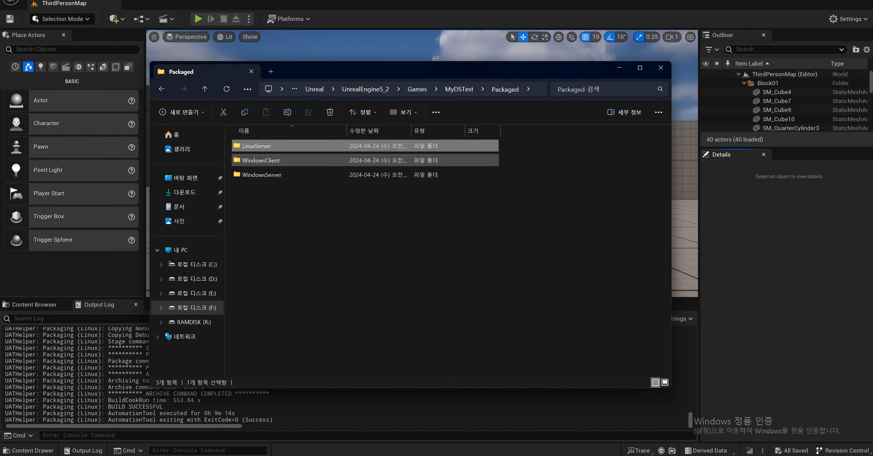
{"action": "key", "text": "Up"}
{"action": "key", "text": "Up"}
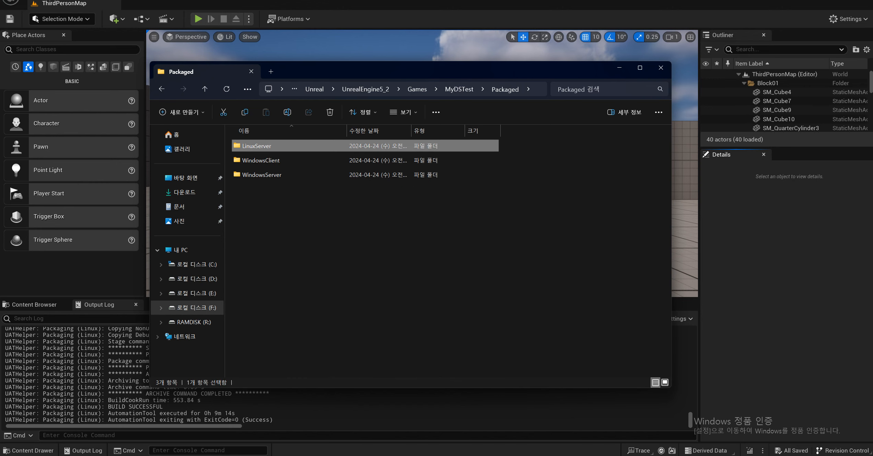
{"action": "key", "text": "Down"}
{"action": "key", "text": "Down"}
{"action": "key", "text": "Up"}
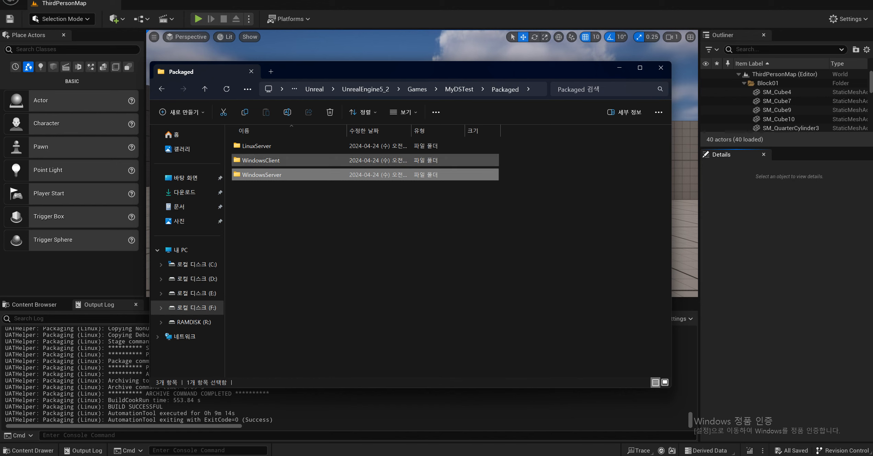
{"action": "key", "text": "Up"}
{"action": "key", "text": "Down"}
{"action": "key", "text": "Down"}
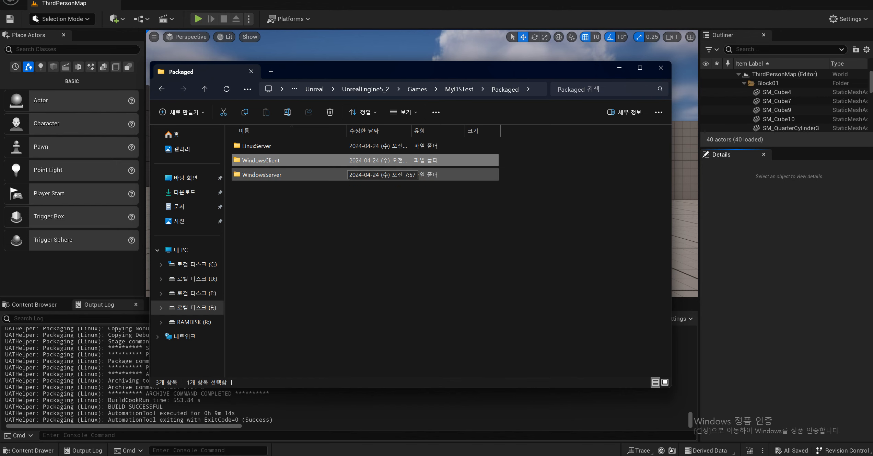
{"action": "key", "text": "Up"}
{"action": "key", "text": "ctrl+space"}
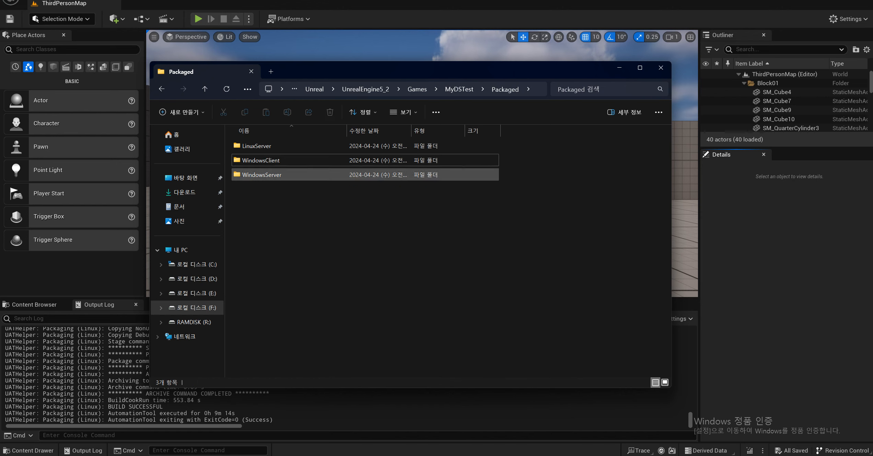
Look through the packaged WindowsServer folder with MyDSTestServer.exe and the WindowsClient folder
{"action": "double_click", "coordinate": [261, 174]}
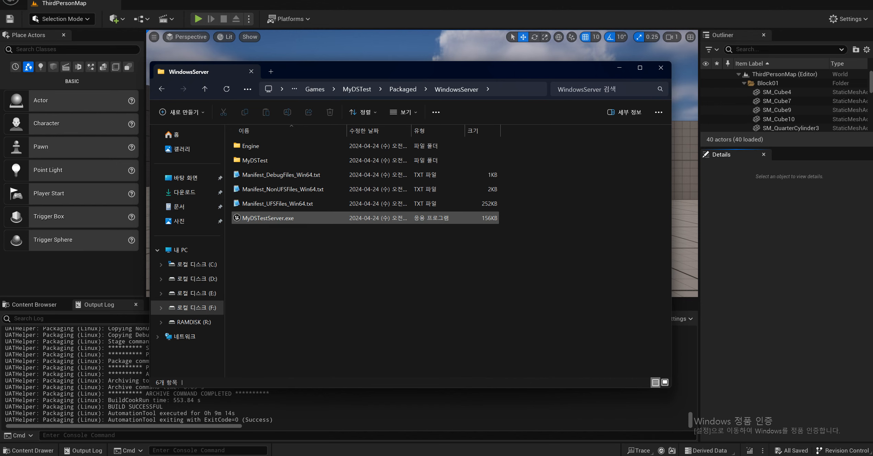
{"action": "left_click", "coordinate": [268, 218]}
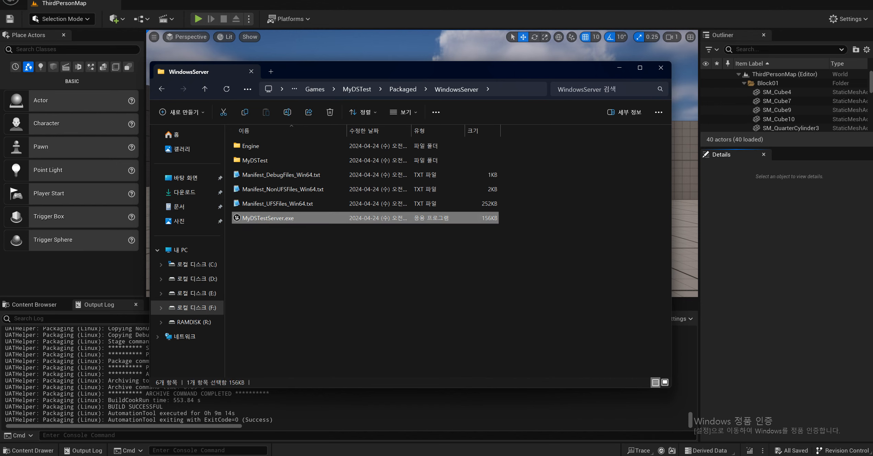
{"action": "key", "text": "alt+Left"}
{"action": "double_click", "coordinate": [261, 160]}
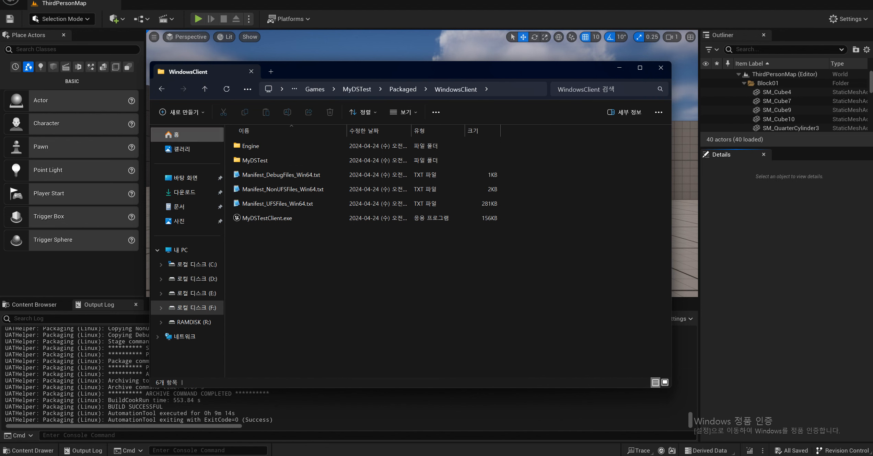
{"action": "key", "text": "alt+Left"}
Examine the LinuxServer folder's MyDSTestServer.sh and its MyDSTest subfolder, and return to the Packaged folder
{"action": "key", "text": "alt+Left"}
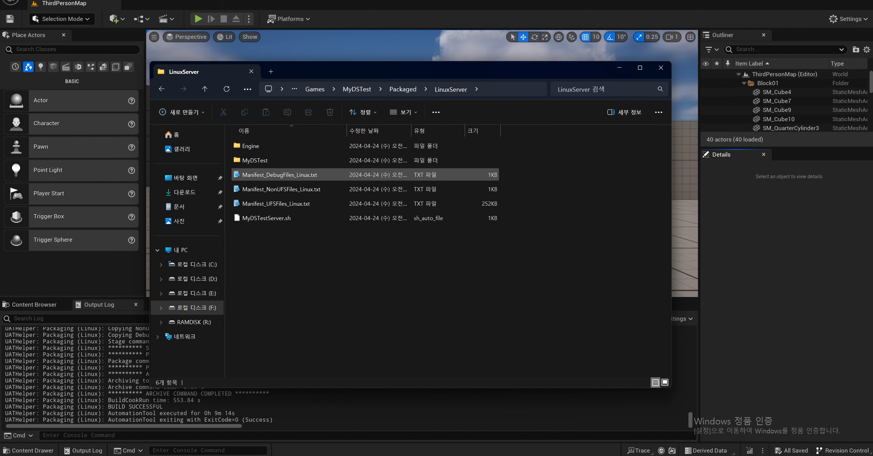
{"action": "left_click", "coordinate": [266, 218]}
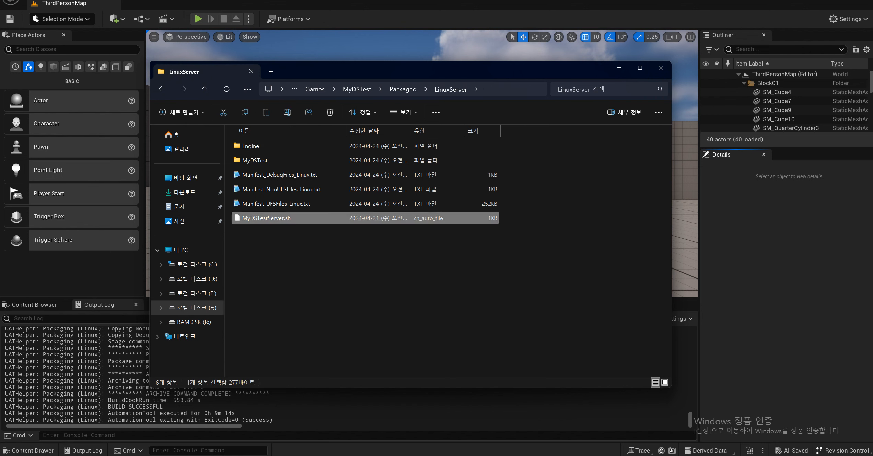
{"action": "double_click", "coordinate": [288, 160]}
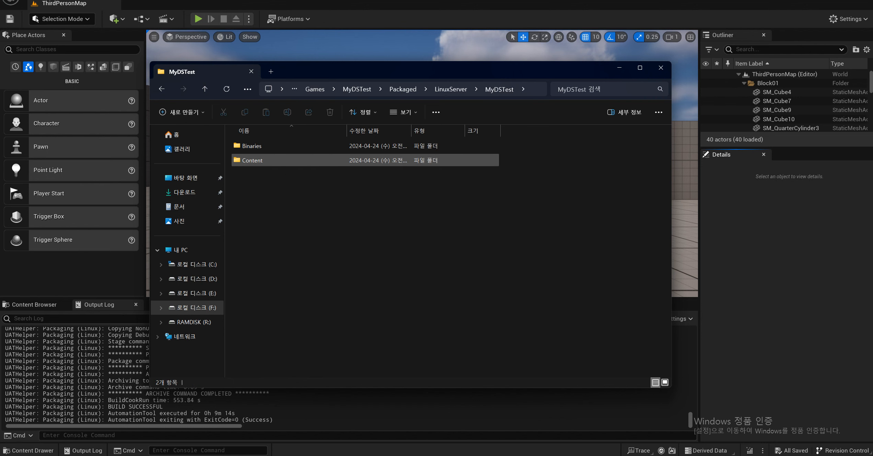
{"action": "double_click", "coordinate": [267, 146]}
{"action": "left_click", "coordinate": [162, 89]}
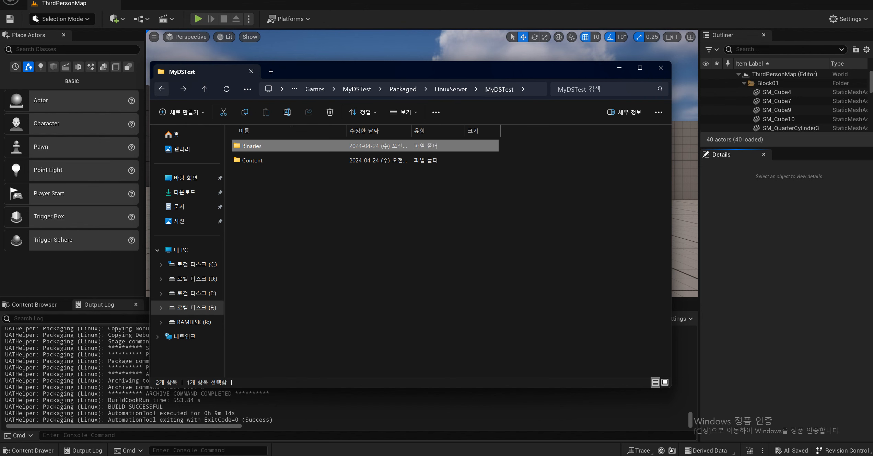
{"action": "left_click", "coordinate": [162, 89]}
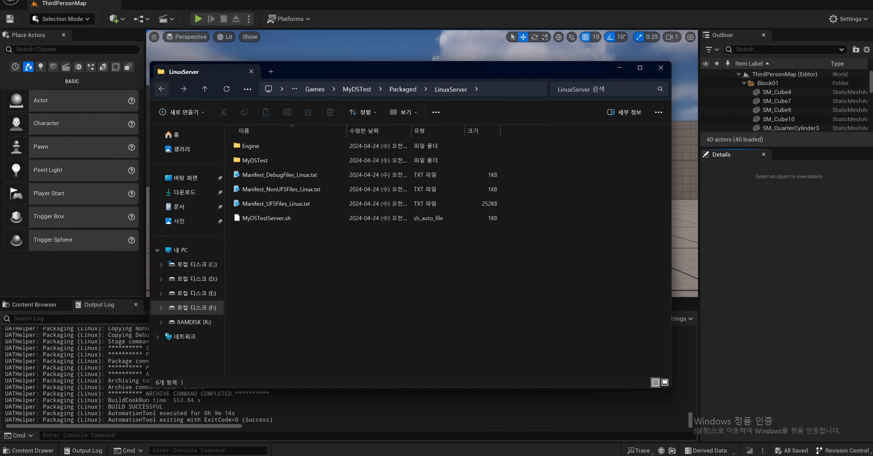
{"action": "key", "text": "alt+Left"}
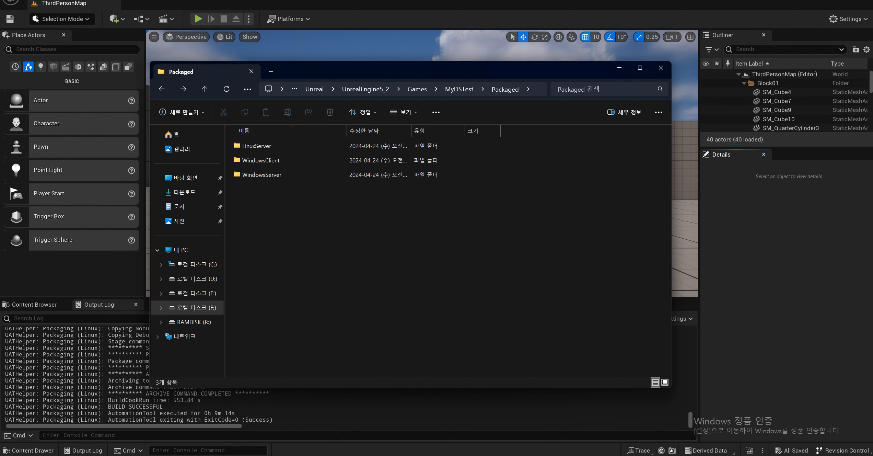
Close the Unreal Editor and run MyDSTestServer.exe from the WindowsServer folder, allowing its network access in the firewall prompt
{"action": "left_click", "coordinate": [662, 68]}
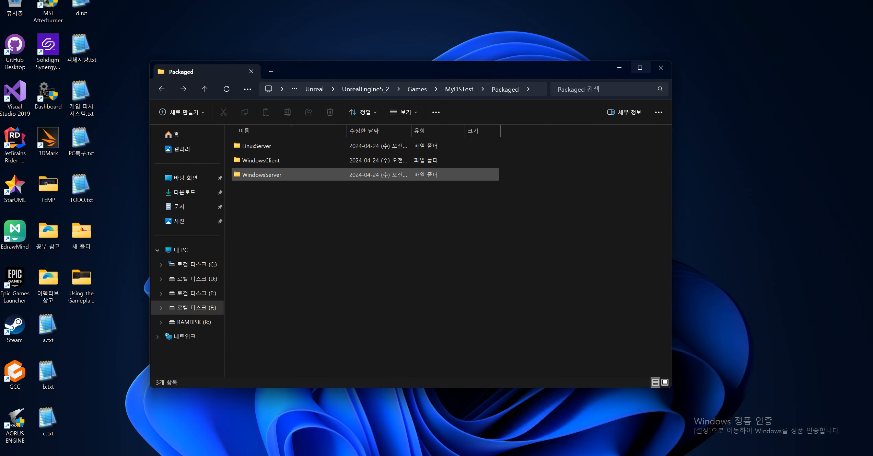
{"action": "left_click", "coordinate": [275, 174]}
{"action": "double_click", "coordinate": [275, 175]}
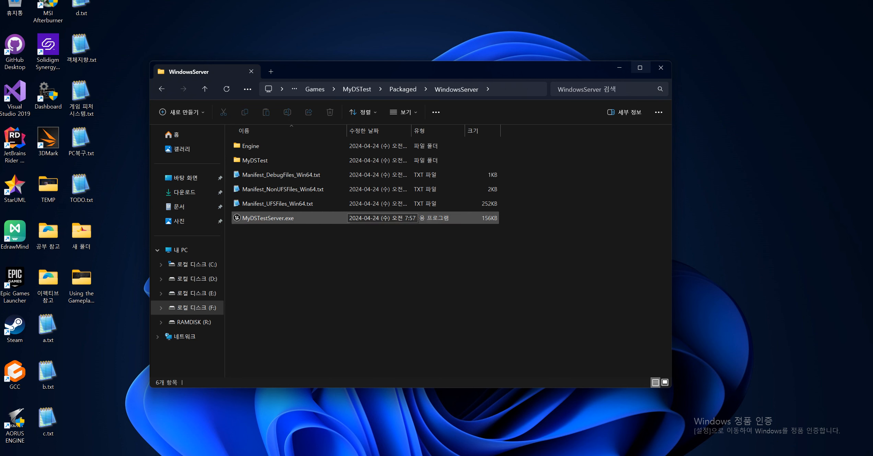
{"action": "left_click", "coordinate": [267, 218]}
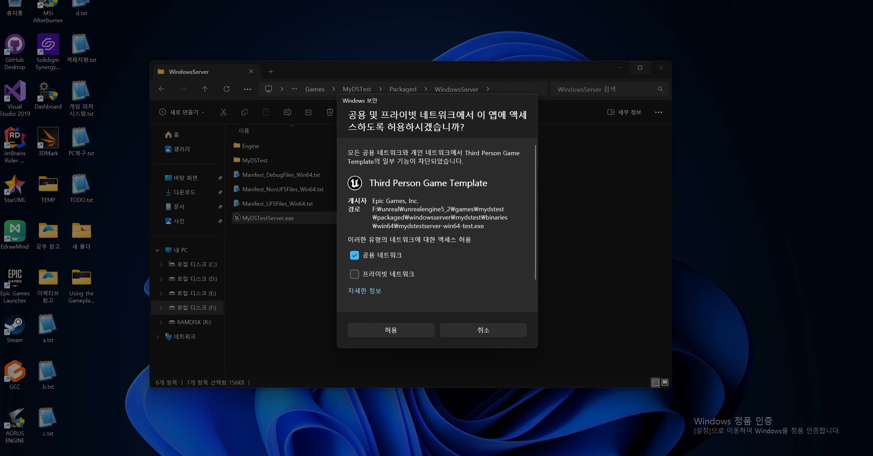
{"action": "left_click", "coordinate": [355, 274]}
{"action": "left_click", "coordinate": [354, 255]}
{"action": "key", "text": "Return"}
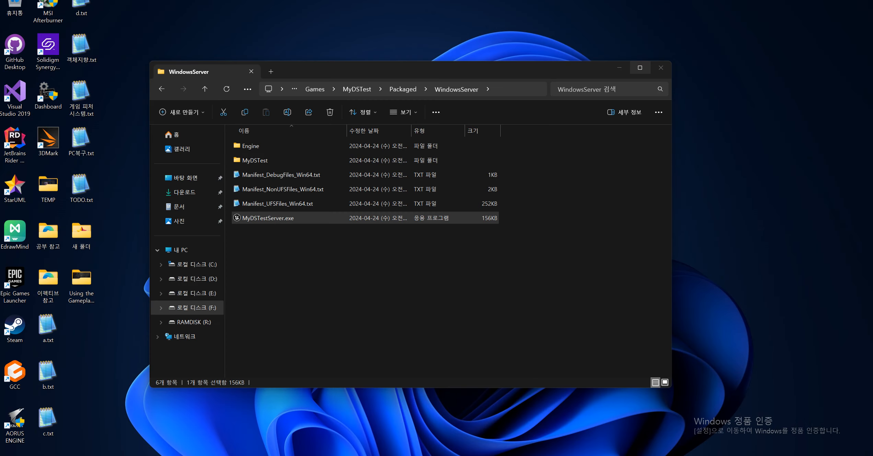
Open Task Manager and look for the server's Third Person Game Template process among the background processes
{"action": "left_click", "coordinate": [405, 289]}
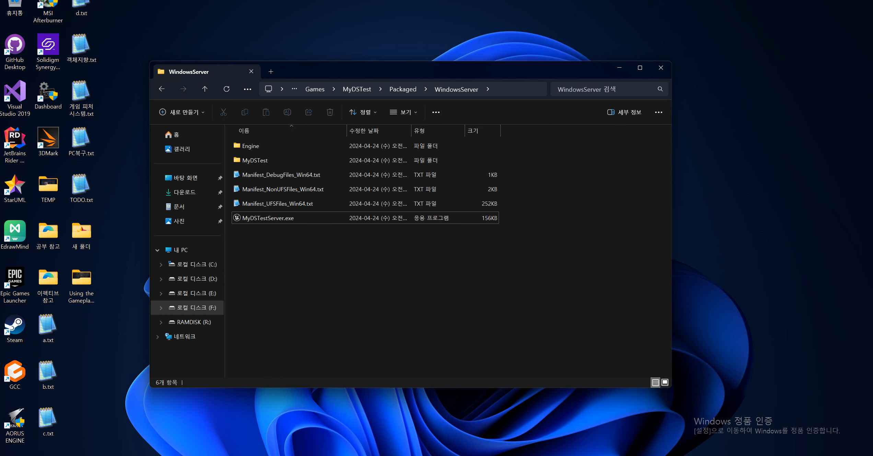
{"action": "key", "text": "ctrl+shift+Escape"}
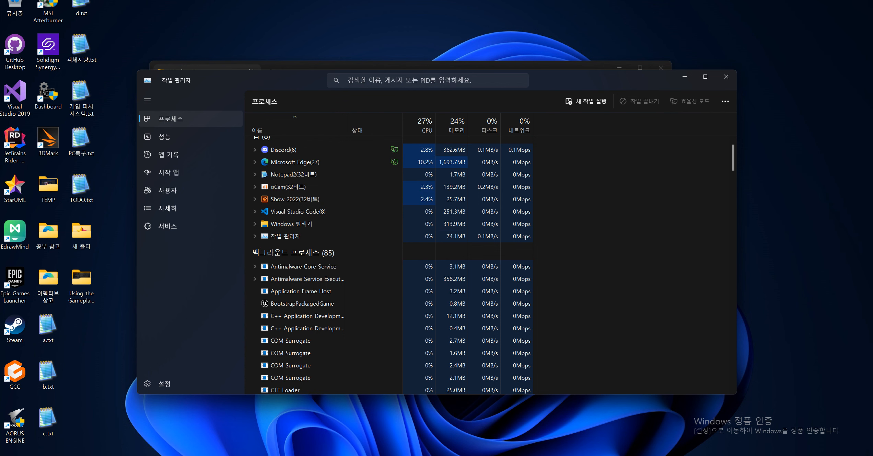
{"action": "scroll", "coordinate": [298, 256], "scroll_direction": "down", "scroll_amount": 5}
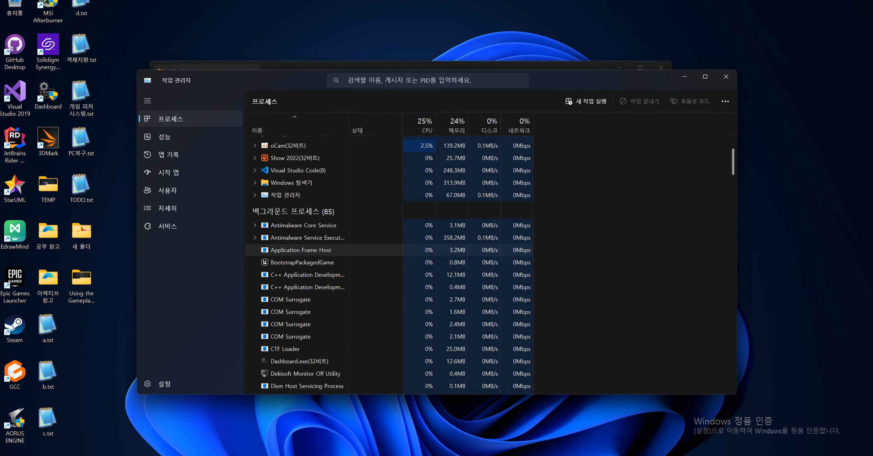
{"action": "scroll", "coordinate": [298, 256], "scroll_direction": "down", "scroll_amount": 6}
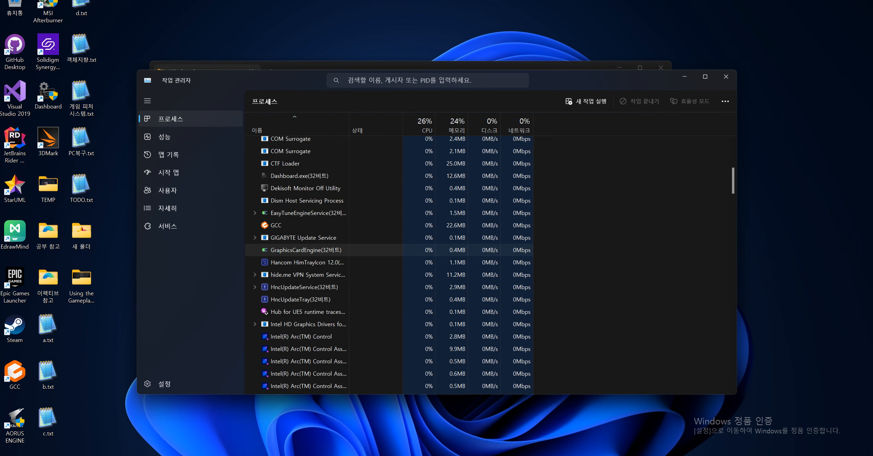
{"action": "scroll", "coordinate": [298, 243], "scroll_direction": "down", "scroll_amount": 9}
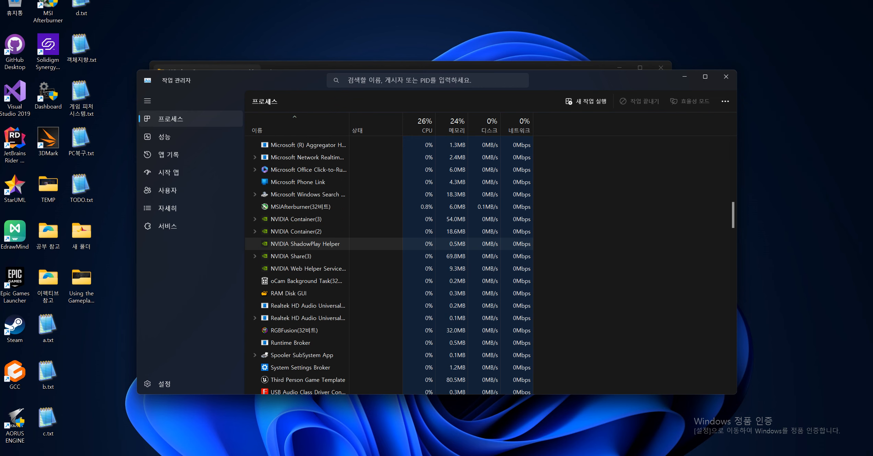
{"action": "scroll", "coordinate": [299, 241], "scroll_direction": "down", "scroll_amount": 7}
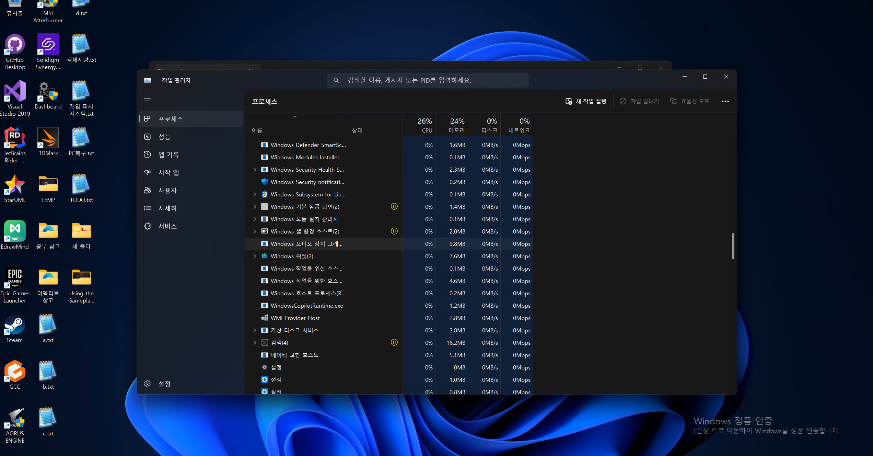
{"action": "scroll", "coordinate": [298, 252], "scroll_direction": "up", "scroll_amount": 4}
{"action": "scroll", "coordinate": [299, 252], "scroll_direction": "up", "scroll_amount": 3}
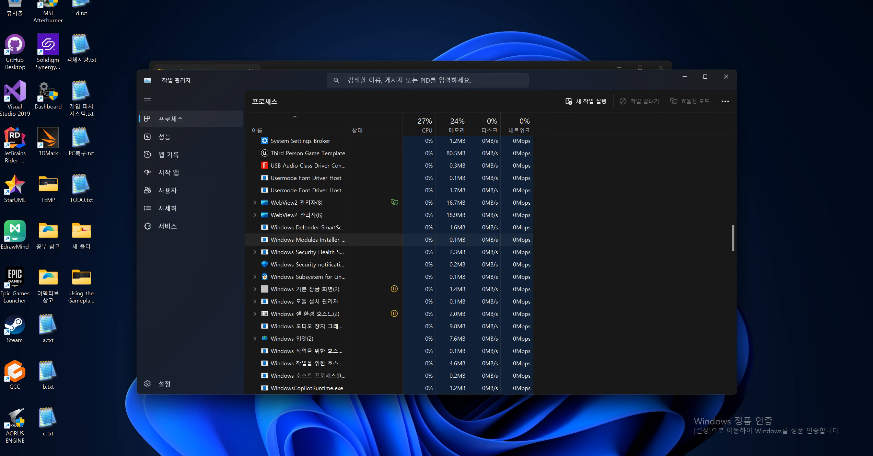
{"action": "left_click", "coordinate": [298, 215]}
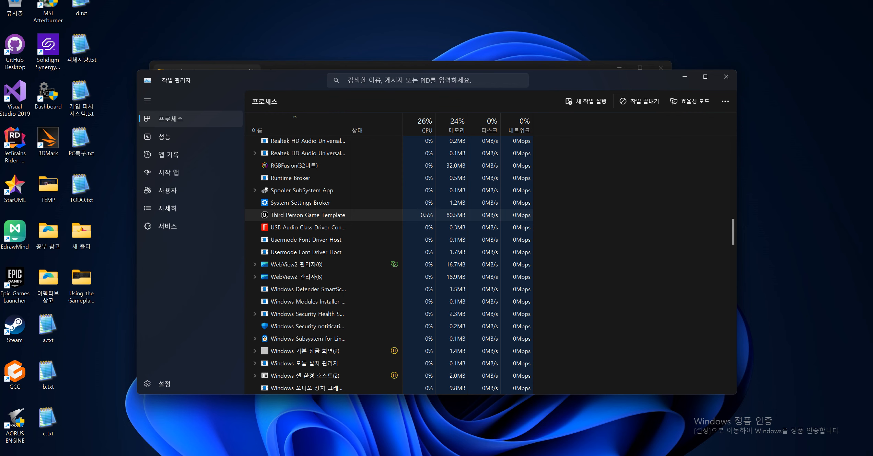
{"action": "scroll", "coordinate": [308, 253], "scroll_direction": "up", "scroll_amount": 1}
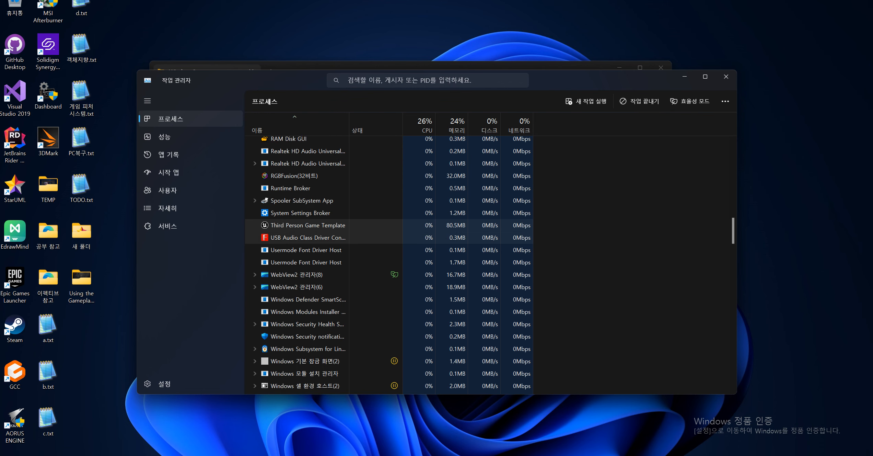
Run netstat -aon in a Command Prompt and highlight the UDP line for port 7777 in the full-screen output
{"action": "key", "text": "super"}
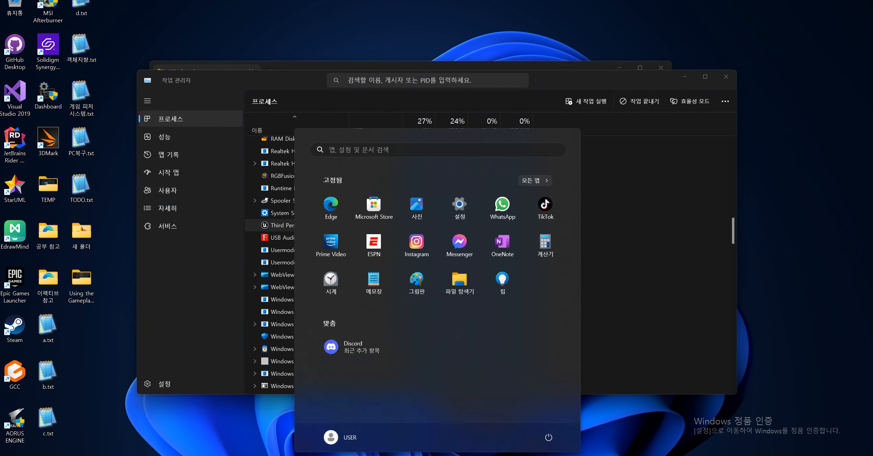
{"action": "type", "text": "cmd"}
{"action": "key", "text": "Return"}
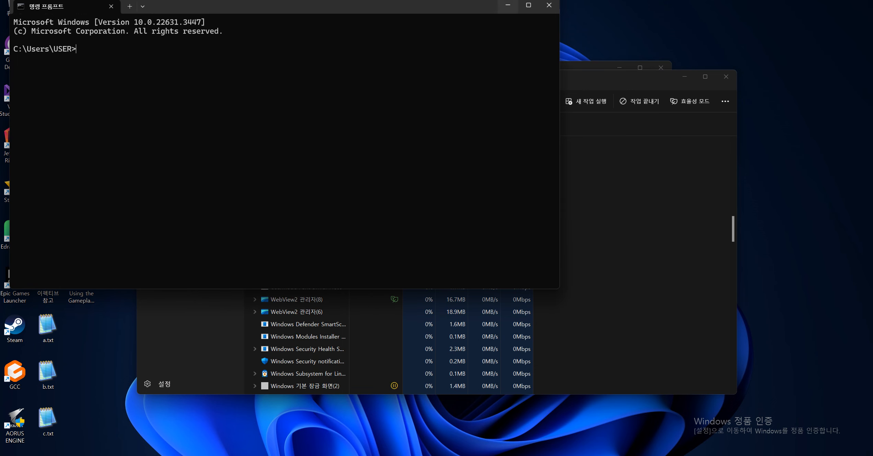
{"action": "key", "text": "F11"}
{"action": "key", "text": "F11"}
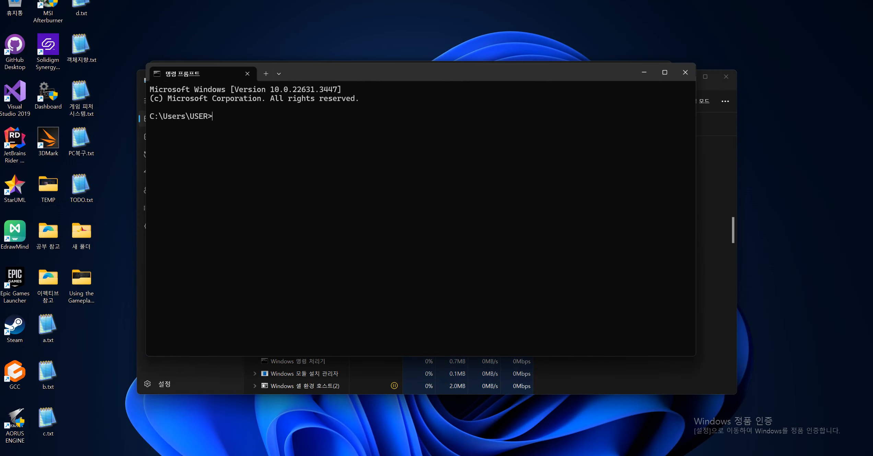
{"action": "type", "text": "netstat -aon"}
{"action": "key", "text": "Return"}
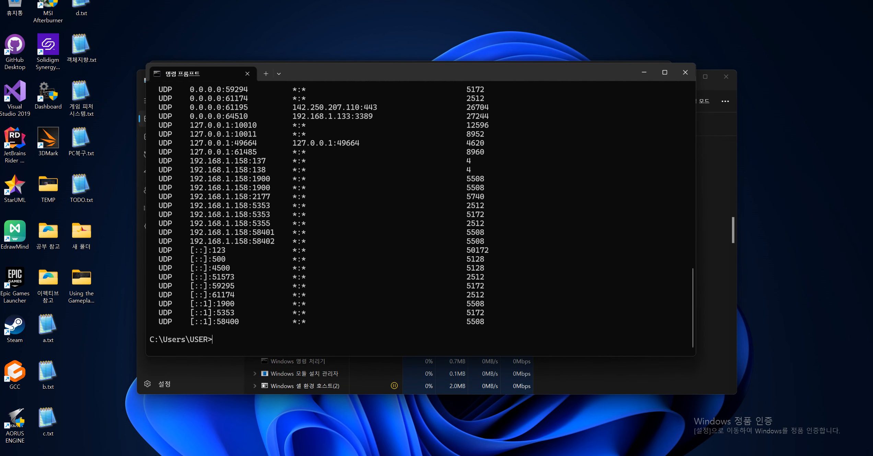
{"action": "key", "text": "F11"}
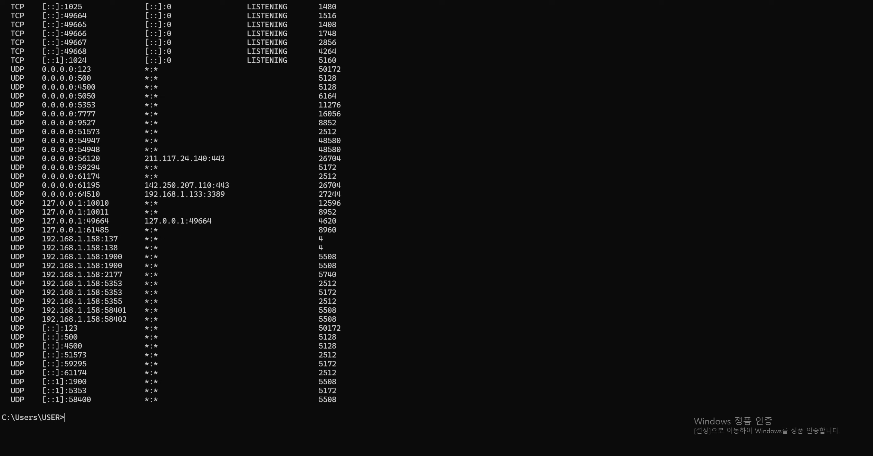
{"action": "left_click_drag", "start_coordinate": [367, 114], "coordinate": [2, 114]}
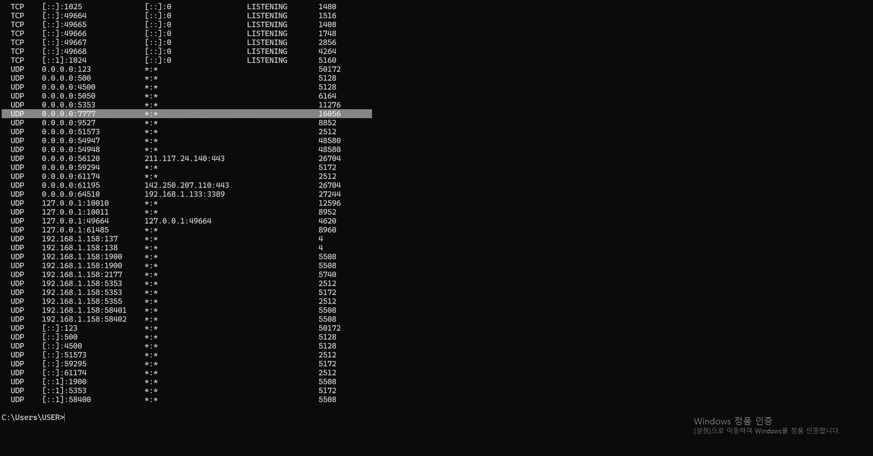
Switch back to Task Manager and end the Third Person Game Template task
{"action": "key", "text": "ctrl+shift+Escape"}
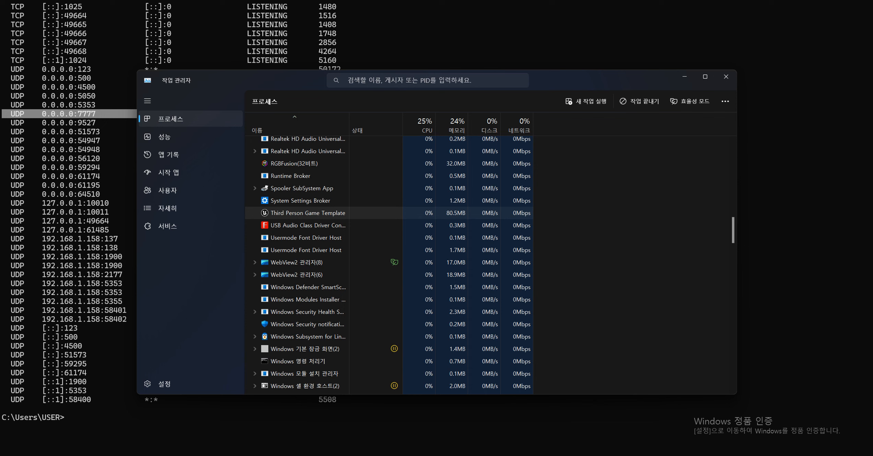
{"action": "right_click", "coordinate": [336, 214]}
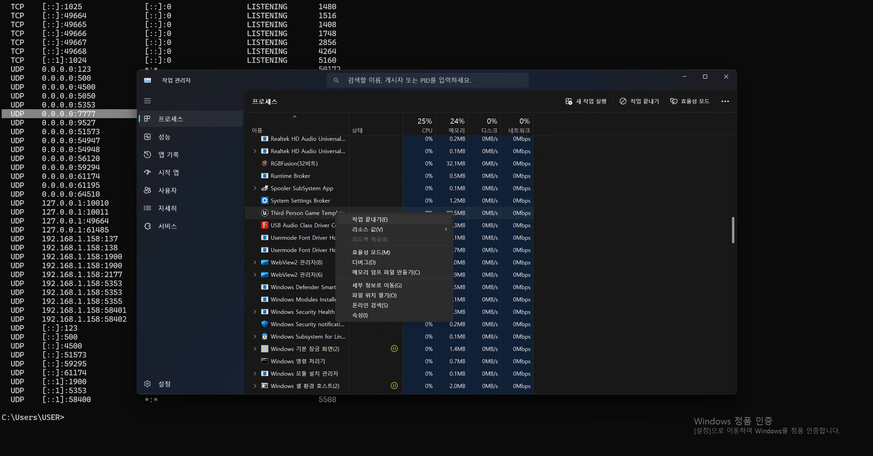
{"action": "left_click", "coordinate": [353, 218]}
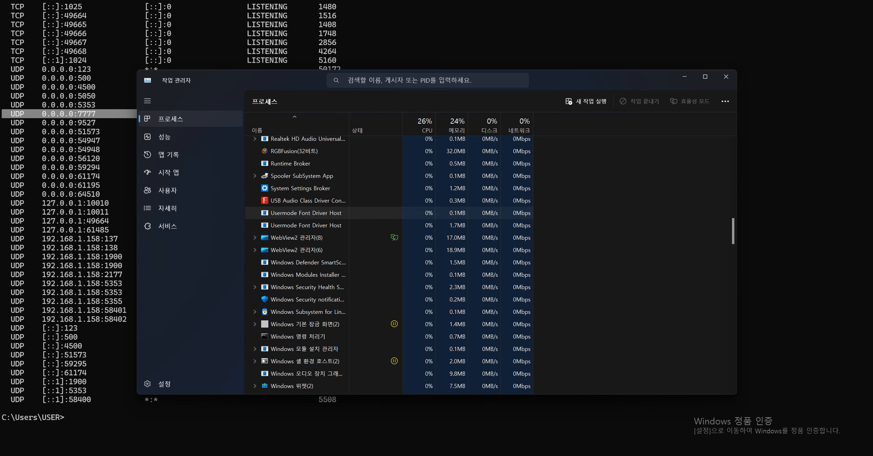
Return to the Command Prompt, rerun netstat -aon below some blank prompt lines, and highlight the UDP lines where port 7777 would be listed
{"action": "key", "text": "alt+Tab"}
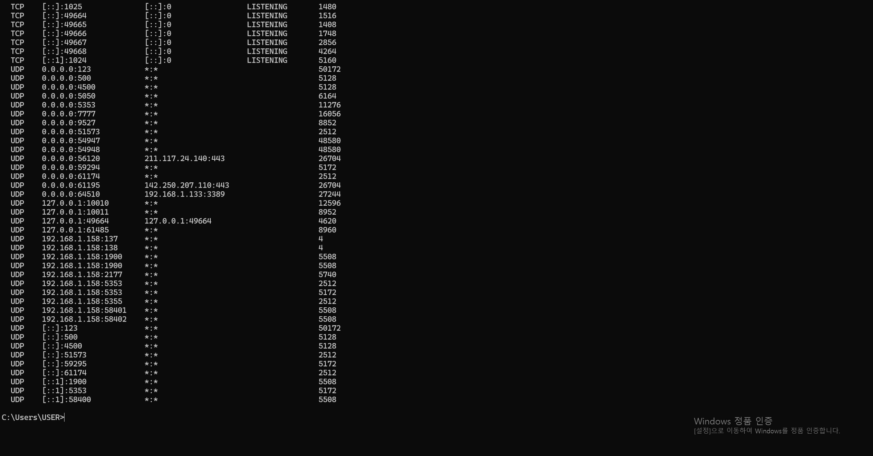
{"action": "key", "text": "Return"}
{"action": "key", "text": "Return"}
{"action": "key", "text": "Return"}
{"action": "key", "text": "Return"}
{"action": "key", "text": "Up"}
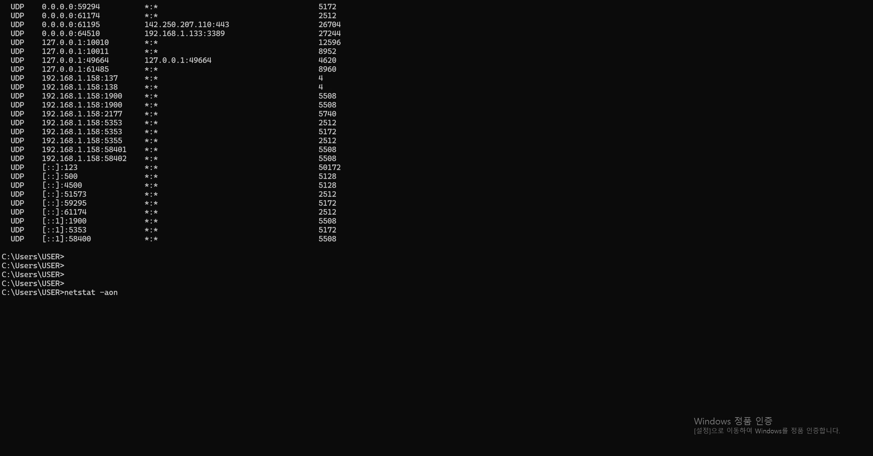
{"action": "key", "text": "Return"}
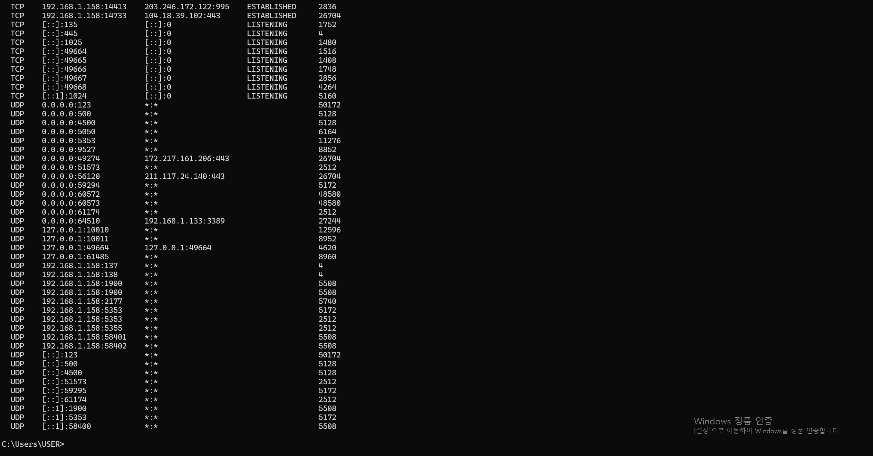
{"action": "left_click_drag", "start_coordinate": [377, 150], "coordinate": [2, 132]}
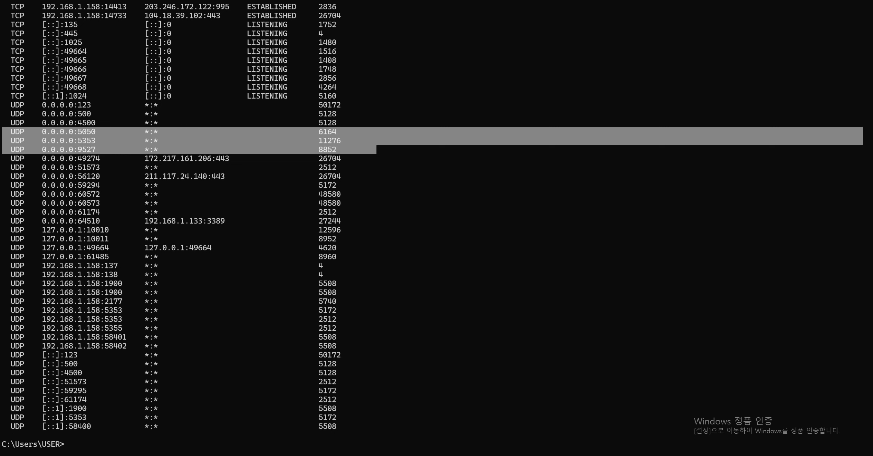
Switch to the Notion page in the browser and copy the Windows server run batch script
{"action": "key", "text": "alt+Tab"}
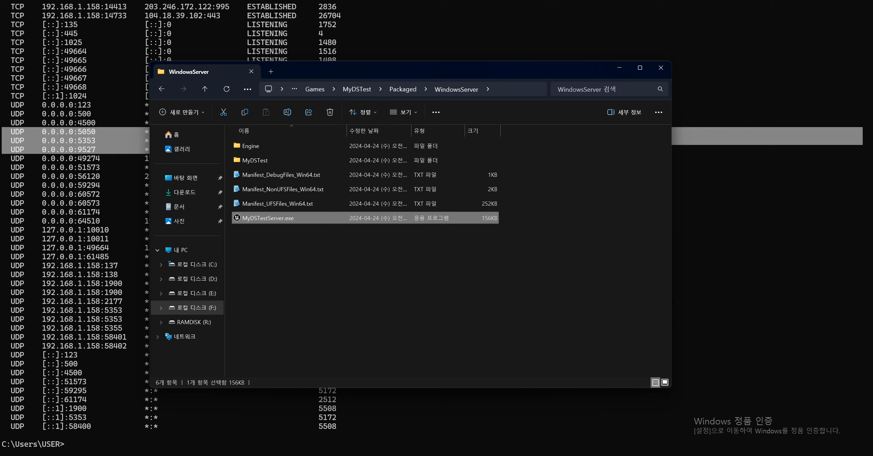
{"action": "key", "text": "ctrl+space"}
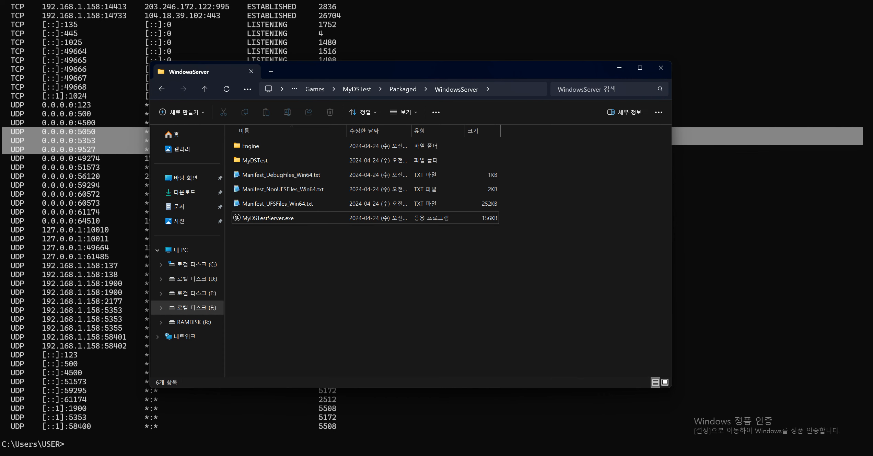
{"action": "left_click", "coordinate": [364, 422]}
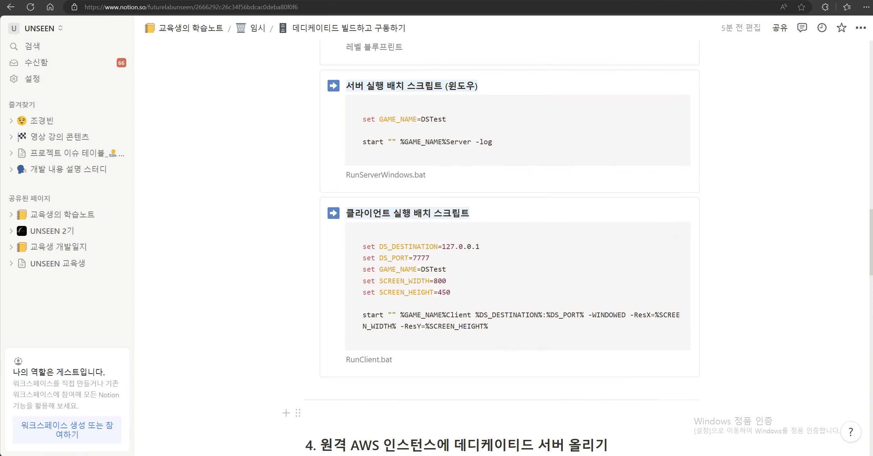
{"action": "scroll", "coordinate": [505, 241], "scroll_direction": "up", "scroll_amount": 2}
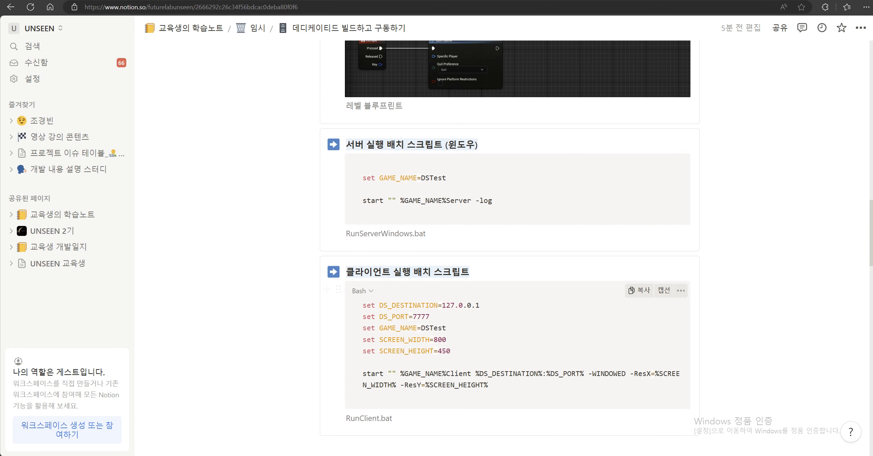
{"action": "scroll", "coordinate": [504, 288], "scroll_direction": "up", "scroll_amount": 2}
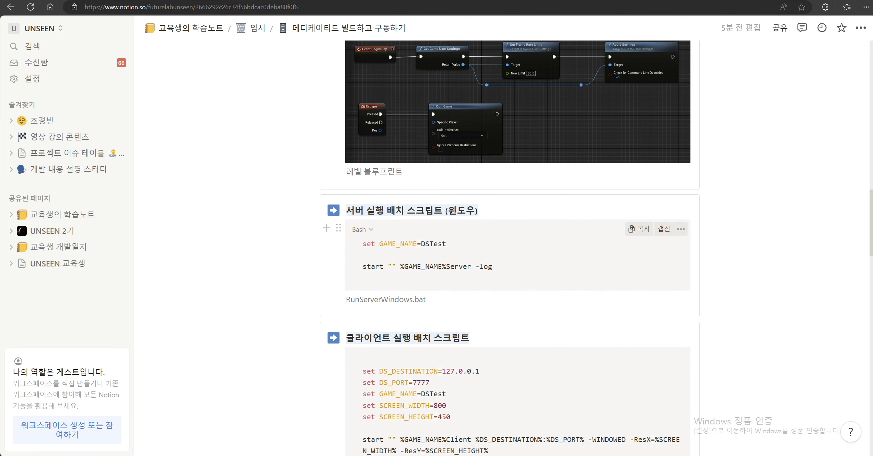
{"action": "left_click_drag", "start_coordinate": [493, 267], "coordinate": [363, 244]}
{"action": "key", "text": "ctrl+c"}
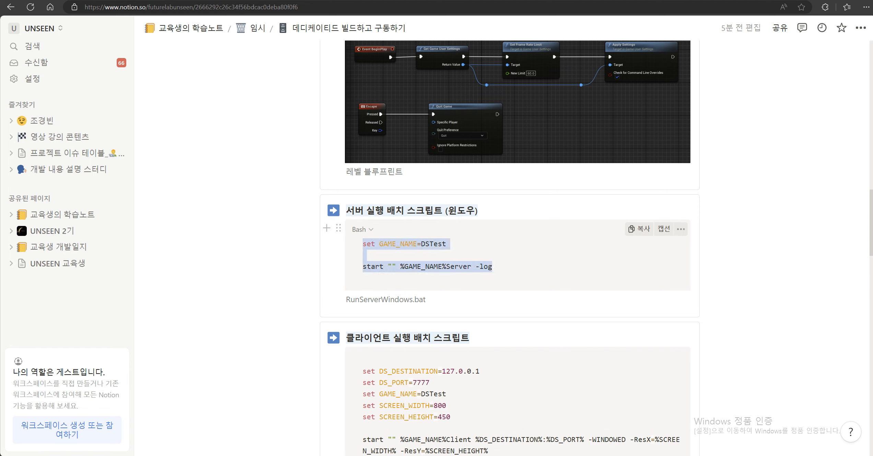
{"action": "left_click", "coordinate": [364, 255]}
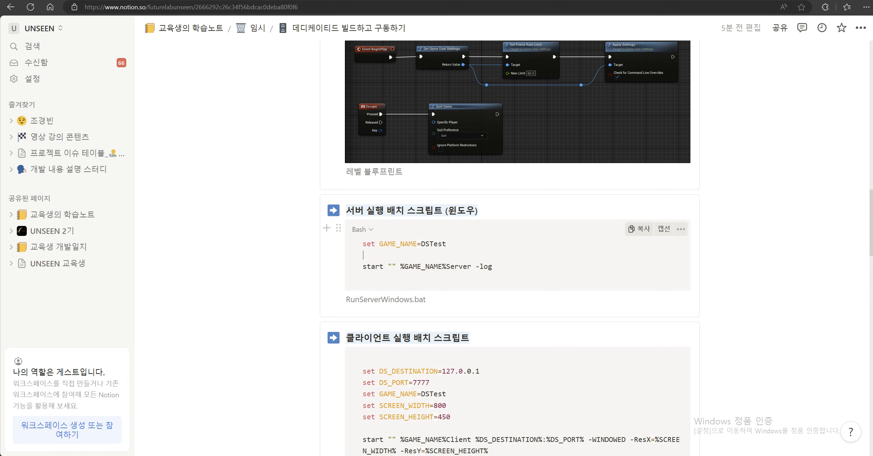
{"action": "left_click", "coordinate": [638, 229]}
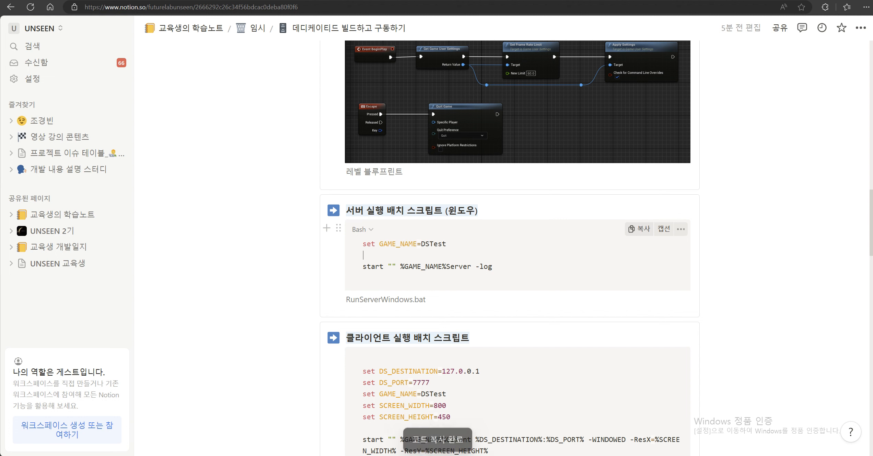
Create a text document in the WindowsServer folder and name it RunServerWindows.bat, accepting the extension change
{"action": "left_click", "coordinate": [398, 455]}
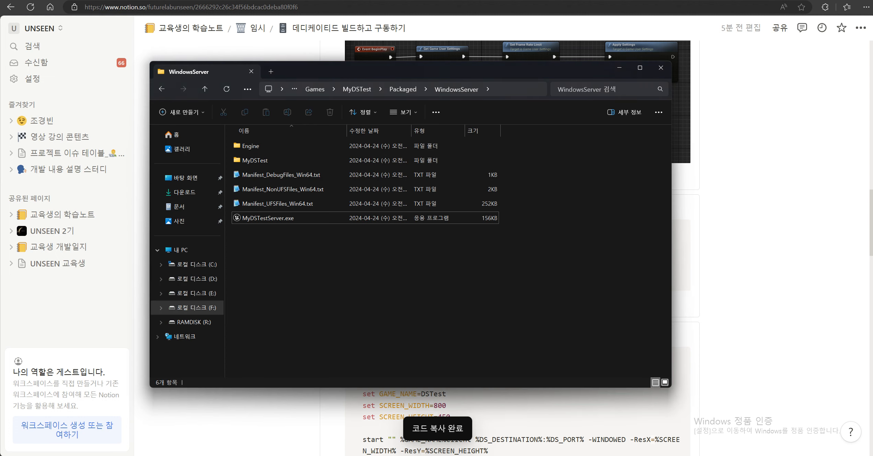
{"action": "key", "text": "alt+Tab"}
{"action": "left_click_drag", "start_coordinate": [425, 300], "coordinate": [346, 300]}
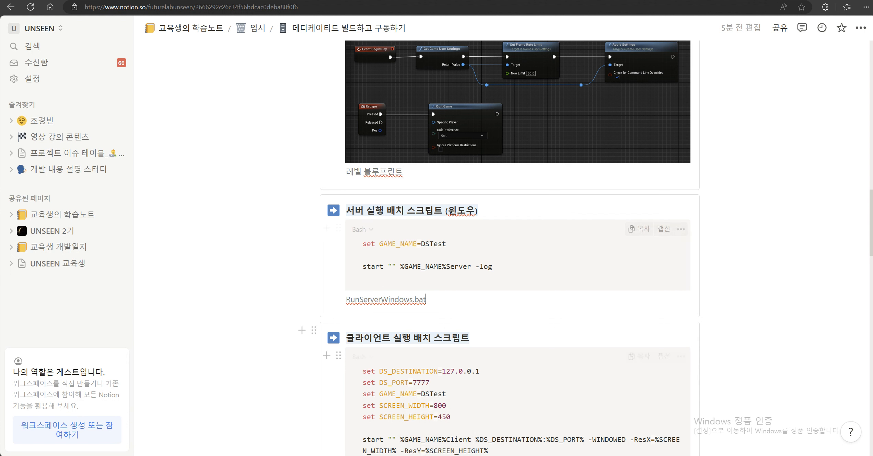
{"action": "key", "text": "alt+Tab"}
{"action": "right_click", "coordinate": [317, 239]}
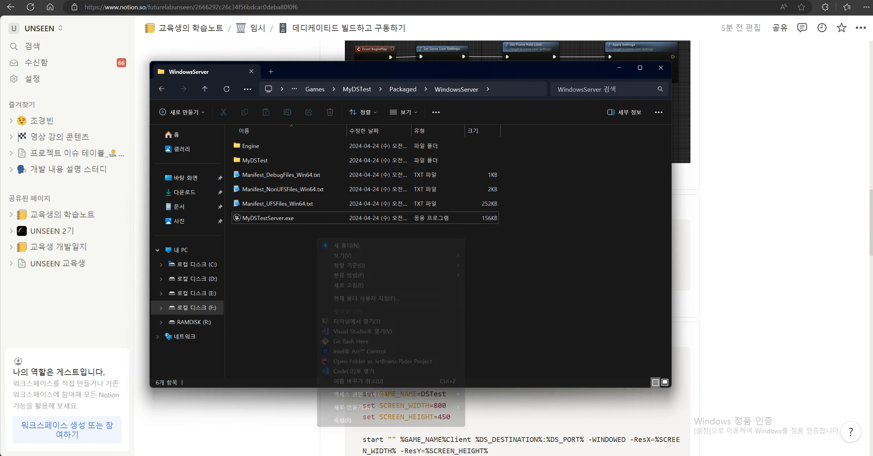
{"action": "left_click", "coordinate": [313, 241]}
{"action": "right_click", "coordinate": [350, 247]}
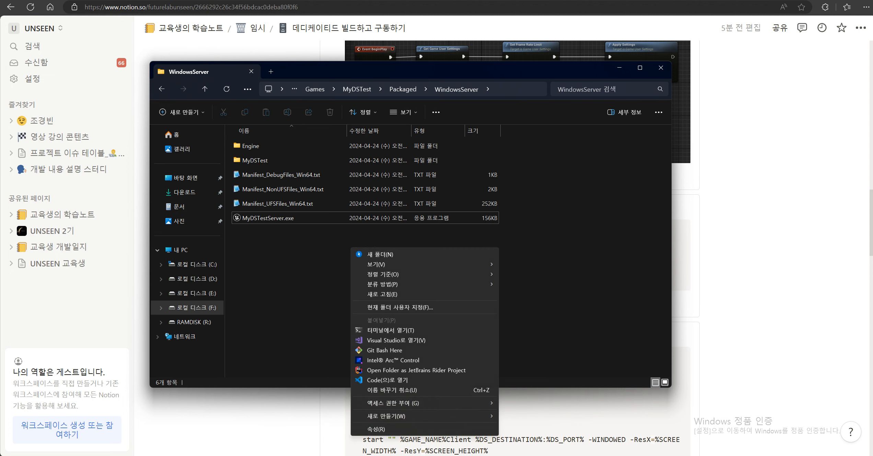
{"action": "mouse_move", "coordinate": [386, 416]}
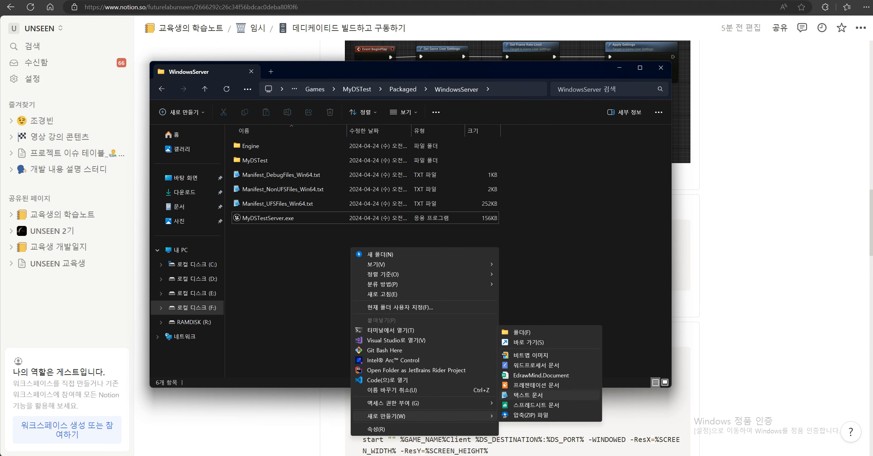
{"action": "left_click", "coordinate": [549, 395]}
{"action": "type", "text": "R"}
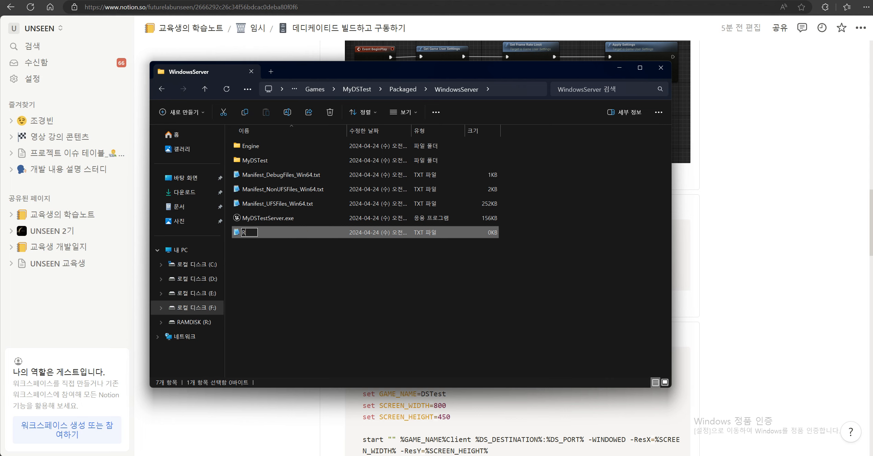
{"action": "type", "text": "unServerWindows.bat"}
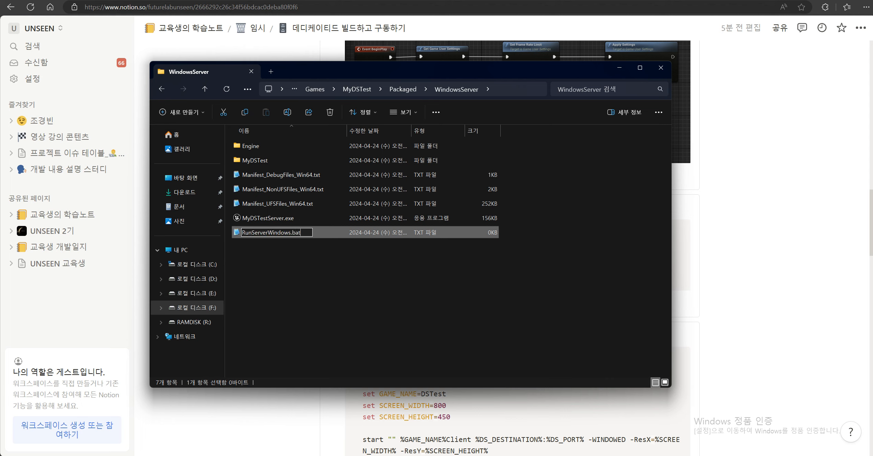
{"action": "key", "text": "Return"}
{"action": "key", "text": "Return"}
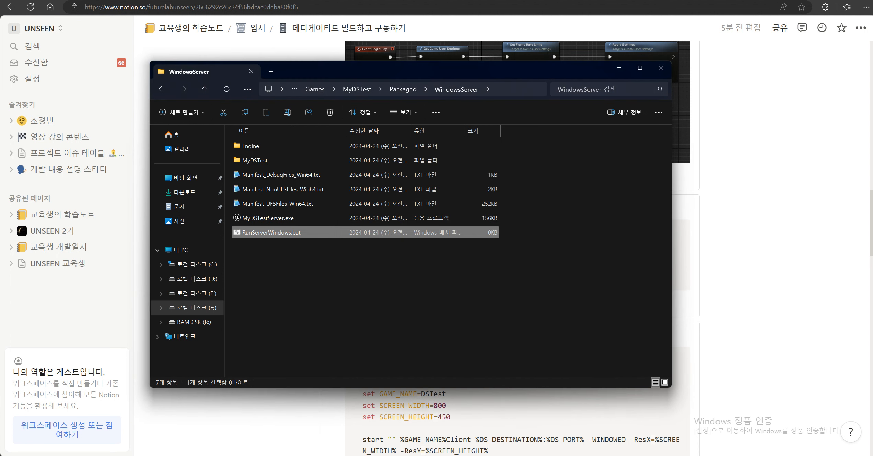
Open RunServerWindows.bat for editing, paste the copied server script, and add a line break at the end
{"action": "right_click", "coordinate": [313, 233]}
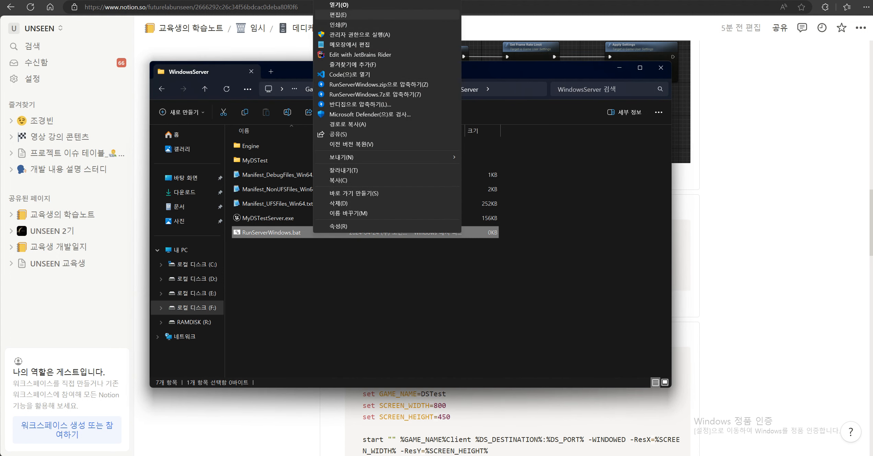
{"action": "left_click", "coordinate": [338, 15]}
{"action": "key", "text": "ctrl+v"}
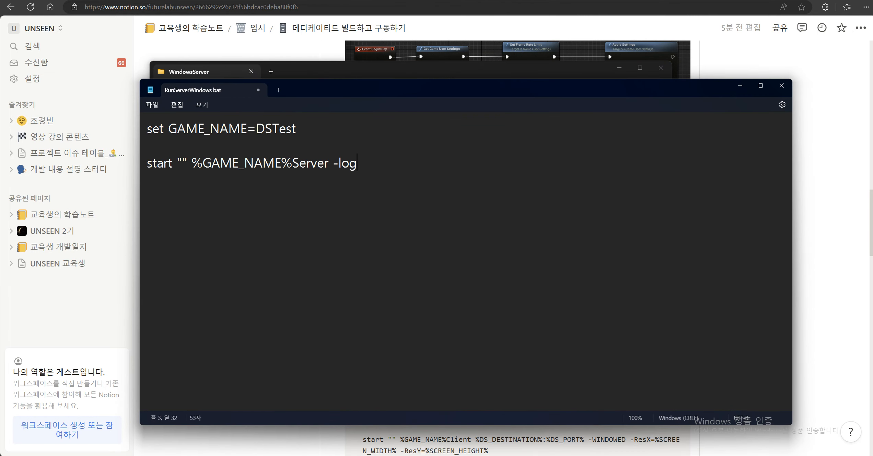
{"action": "key", "text": "Return"}
Examine the script's GAME_NAME assignment and the server name built from it in the start command
{"action": "left_click", "coordinate": [297, 128]}
{"action": "left_click_drag", "start_coordinate": [296, 128], "coordinate": [147, 128]}
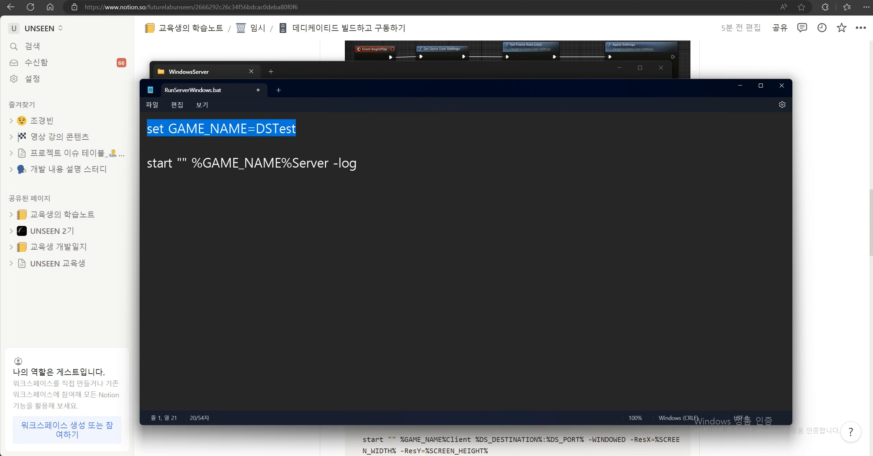
{"action": "left_click", "coordinate": [296, 128]}
{"action": "left_click_drag", "start_coordinate": [296, 128], "coordinate": [242, 128]}
{"action": "left_click", "coordinate": [297, 128]}
{"action": "left_click", "coordinate": [147, 146]}
{"action": "left_click_drag", "start_coordinate": [192, 162], "coordinate": [292, 162]}
{"action": "left_click", "coordinate": [148, 180]}
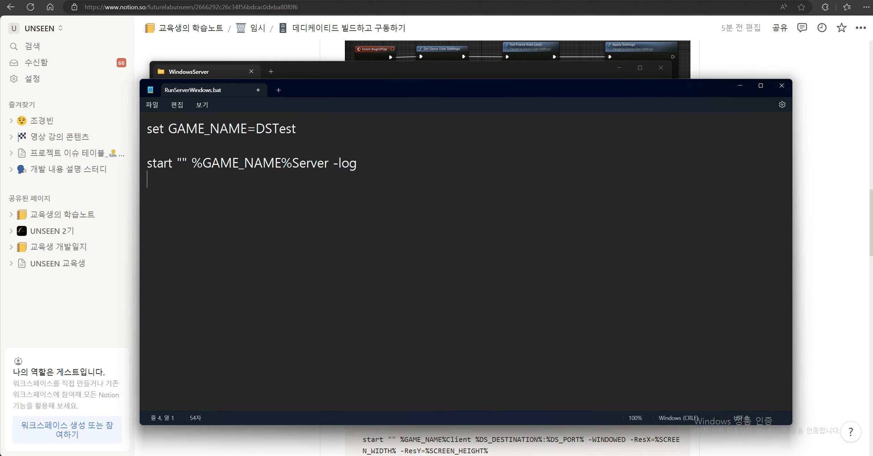
Browse from the WindowsServer folder up to Games and into MyDSTest in File Explorer to check the project name against GAME_NAME
{"action": "key", "text": "alt+Tab"}
{"action": "left_click", "coordinate": [426, 275]}
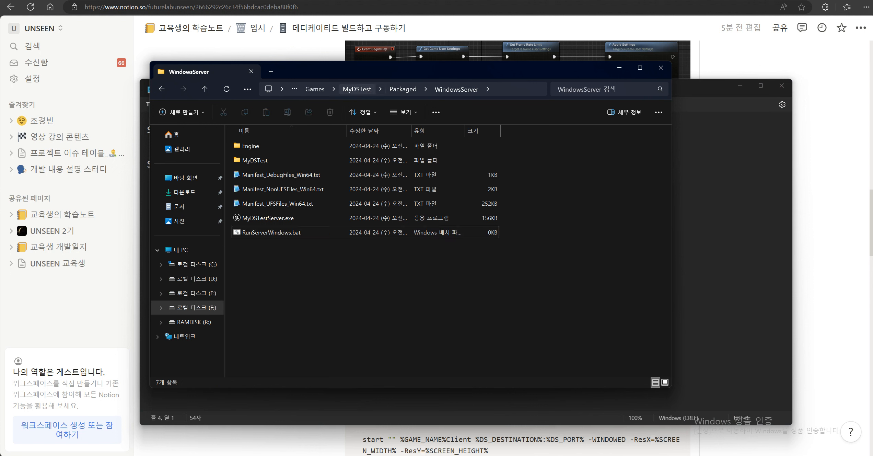
{"action": "left_click", "coordinate": [314, 89]}
{"action": "key", "text": "Return"}
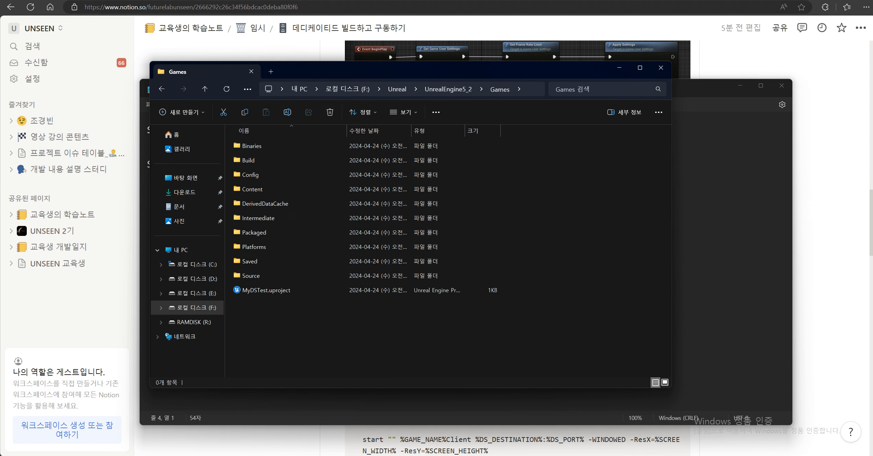
{"action": "left_click", "coordinate": [162, 89]}
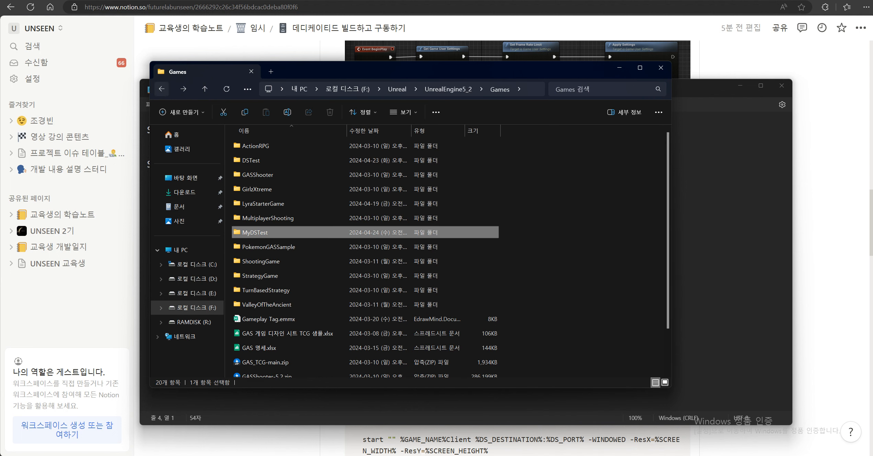
{"action": "left_click_drag", "start_coordinate": [330, 70], "coordinate": [507, 72]}
{"action": "left_click", "coordinate": [168, 128]}
{"action": "left_click_drag", "start_coordinate": [169, 128], "coordinate": [246, 128]}
{"action": "left_click", "coordinate": [498, 71]}
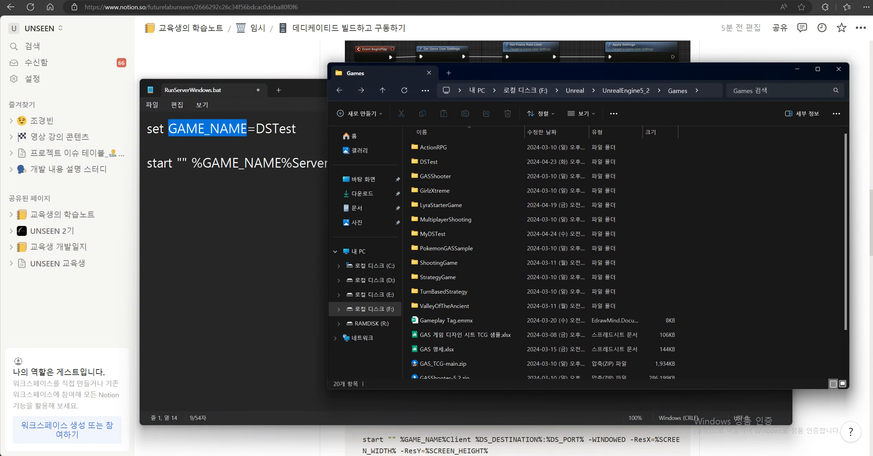
{"action": "double_click", "coordinate": [443, 234]}
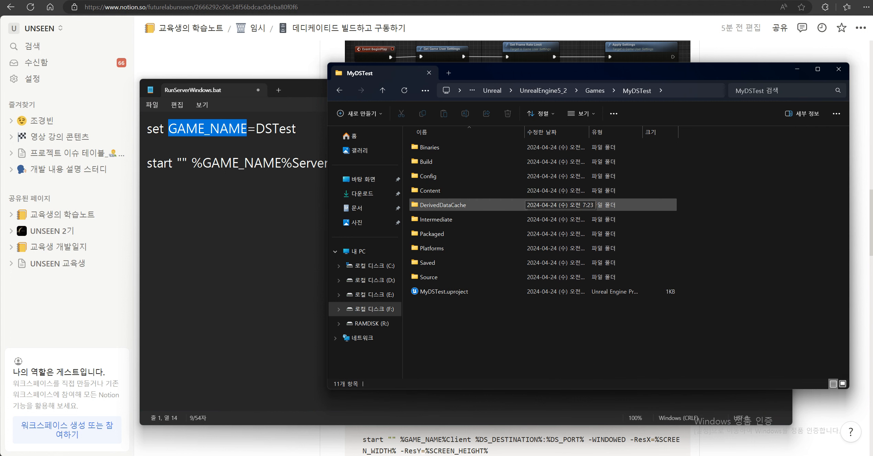
{"action": "left_click", "coordinate": [684, 91]}
{"action": "left_click", "coordinate": [575, 90]}
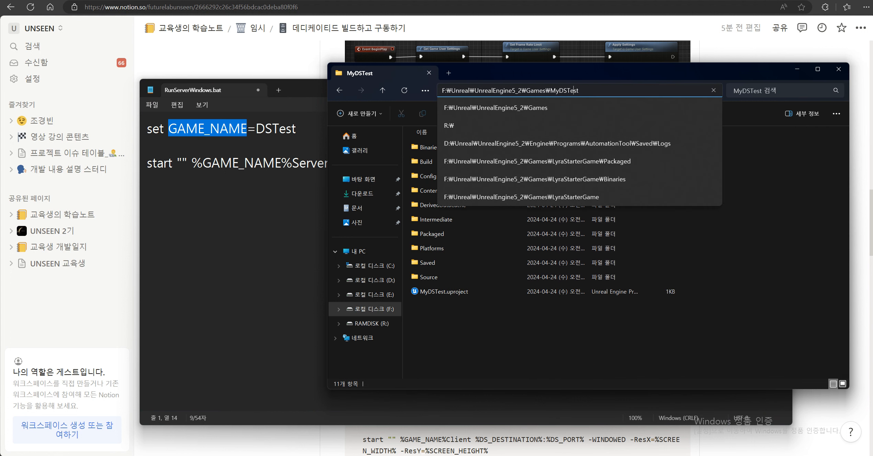
{"action": "double_click", "coordinate": [575, 90]}
{"action": "key", "text": "Escape"}
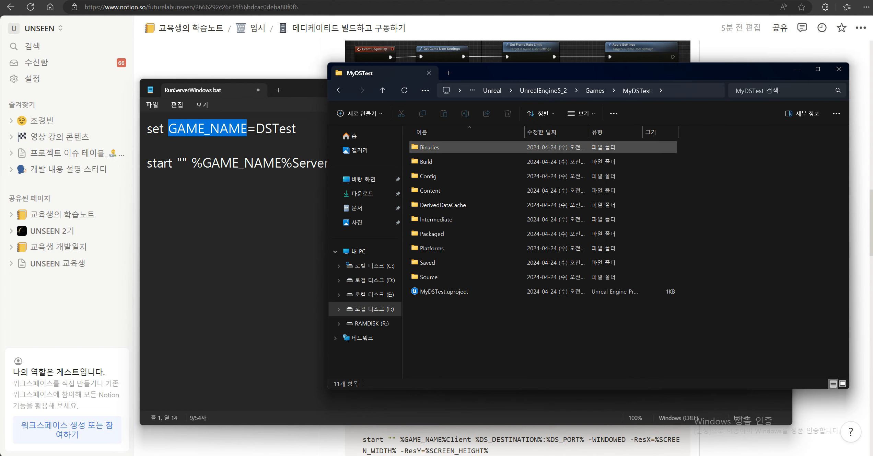
Set GAME_NAME to MyDSTest in RunServerWindows.bat and save the file
{"action": "left_click", "coordinate": [265, 128]}
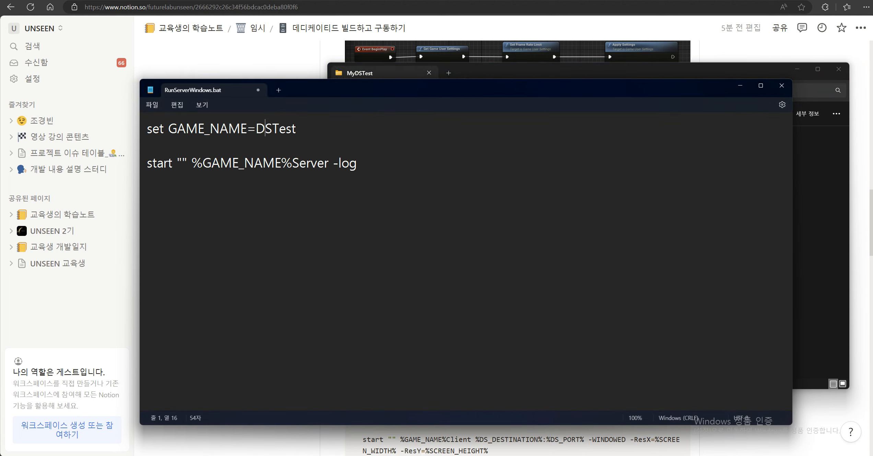
{"action": "key", "text": "Left"}
{"action": "key", "text": "shift+End"}
{"action": "type", "text": "MyDSTest"}
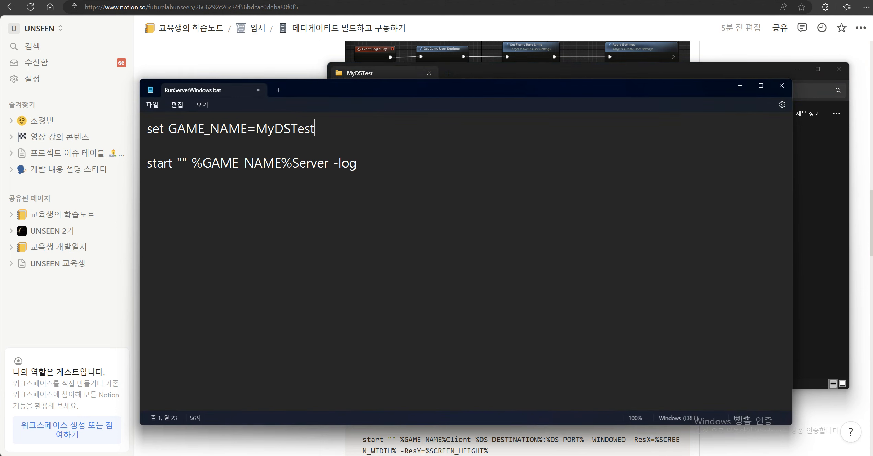
{"action": "left_click", "coordinate": [148, 179]}
{"action": "left_click_drag", "start_coordinate": [241, 128], "coordinate": [147, 128]}
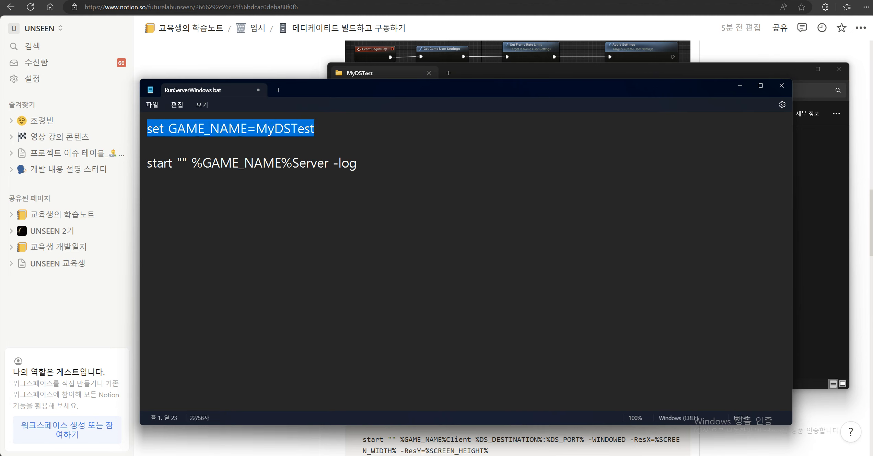
{"action": "left_click", "coordinate": [148, 180]}
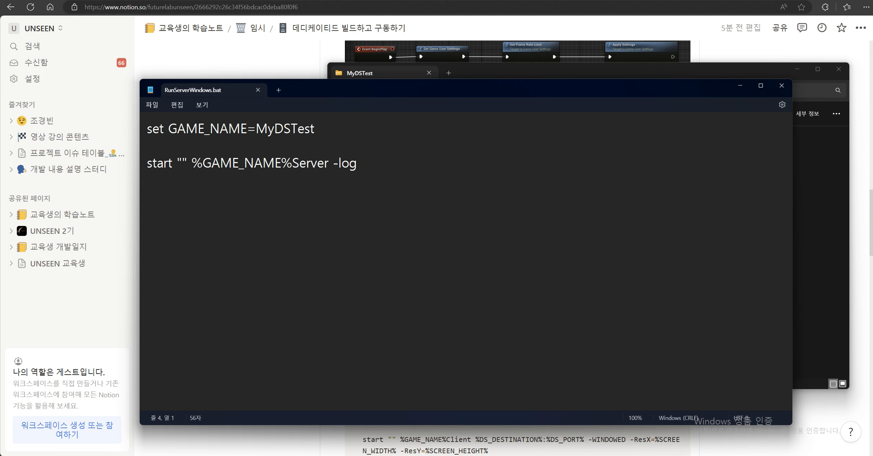
Close the RunServerWindows.bat script and open MyDSTest's Packaged > WindowsServer folder in File Explorer
{"action": "left_click", "coordinate": [258, 90]}
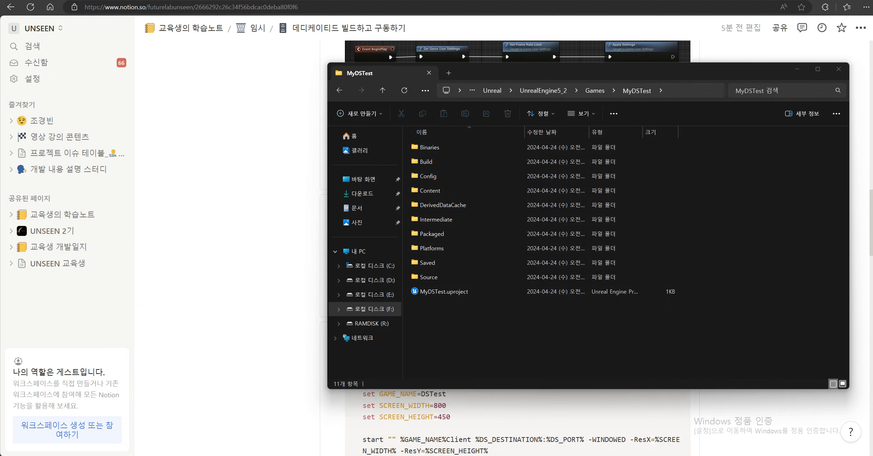
{"action": "left_click_drag", "start_coordinate": [536, 73], "coordinate": [359, 81]}
{"action": "double_click", "coordinate": [255, 241]}
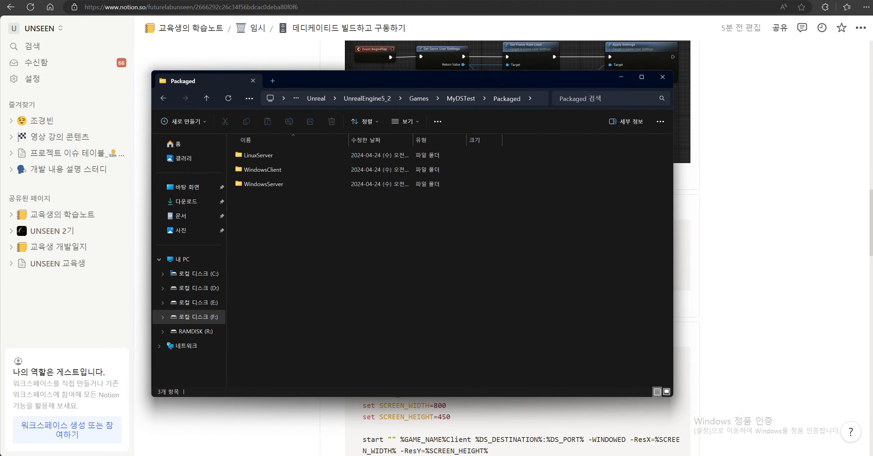
{"action": "double_click", "coordinate": [261, 184]}
Run RunServerWindows.bat to start the Windows dedicated server and look back through its console log
{"action": "left_click", "coordinate": [273, 241]}
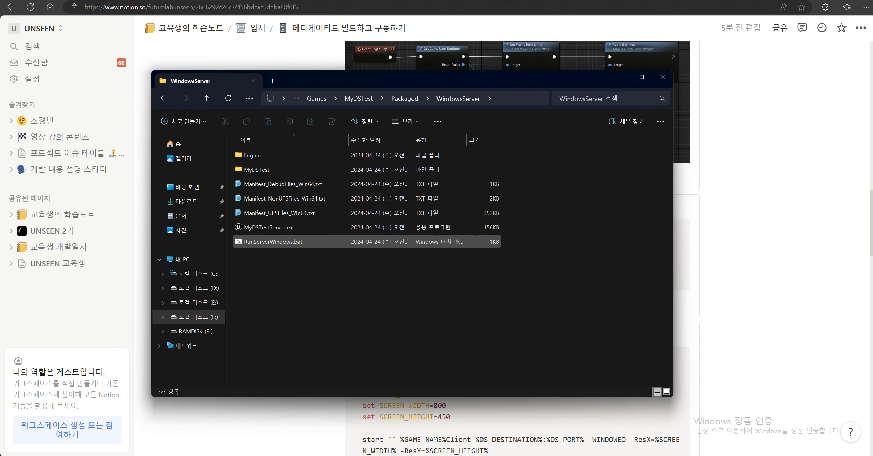
{"action": "left_click", "coordinate": [269, 227]}
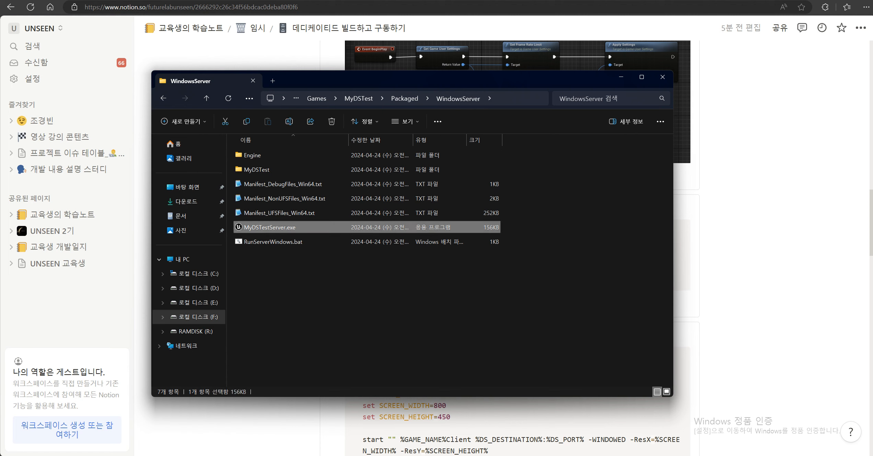
{"action": "left_click", "coordinate": [273, 241]}
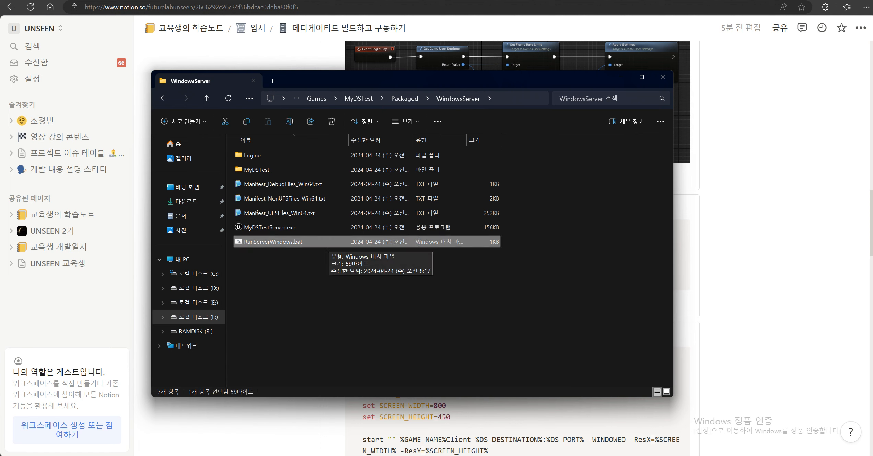
{"action": "left_click", "coordinate": [327, 241], "text": "ctrl"}
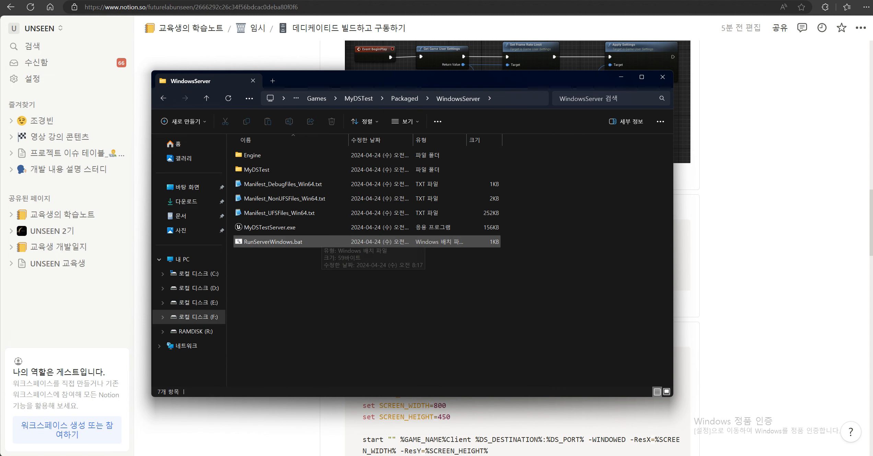
{"action": "double_click", "coordinate": [326, 242]}
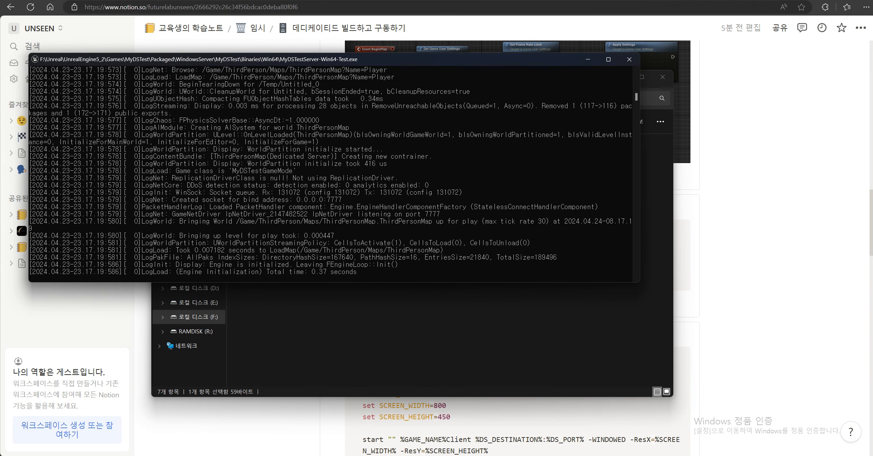
{"action": "scroll", "coordinate": [331, 174], "scroll_direction": "up", "scroll_amount": 10}
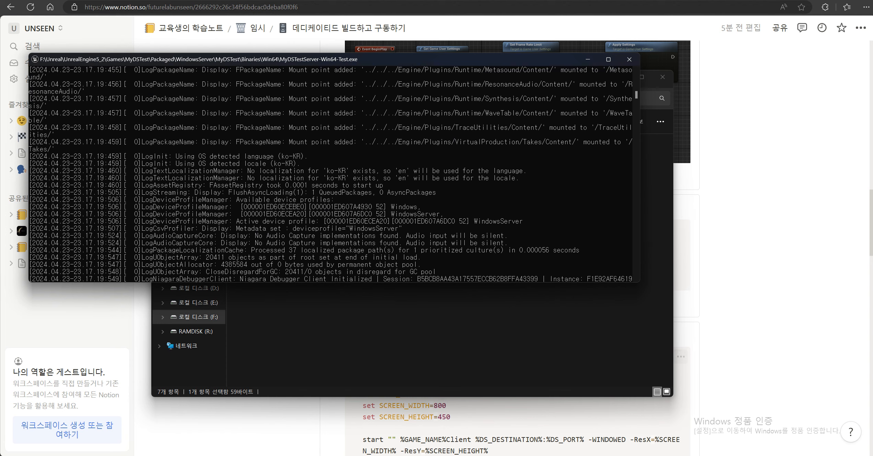
Switch to the Notion notes and examine the bUseLoggingInShipping = true line in the server Target.cs code
{"action": "key", "text": "alt+Tab"}
{"action": "key", "text": "alt+Tab"}
{"action": "scroll", "coordinate": [515, 223], "scroll_direction": "up", "scroll_amount": 10}
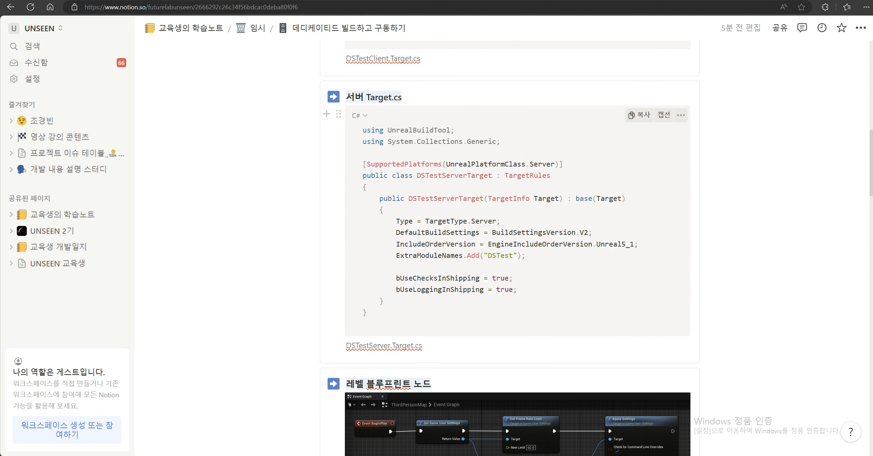
{"action": "left_click_drag", "start_coordinate": [397, 290], "coordinate": [517, 289]}
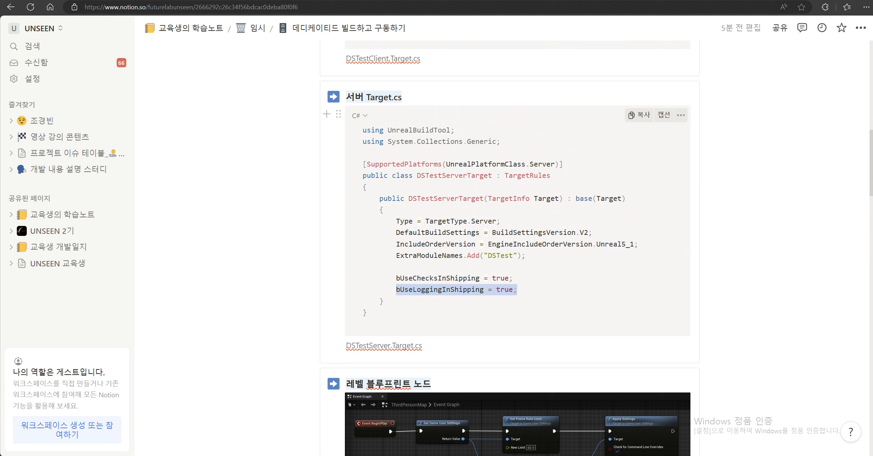
{"action": "left_click", "coordinate": [367, 312]}
{"action": "left_click_drag", "start_coordinate": [396, 290], "coordinate": [517, 290]}
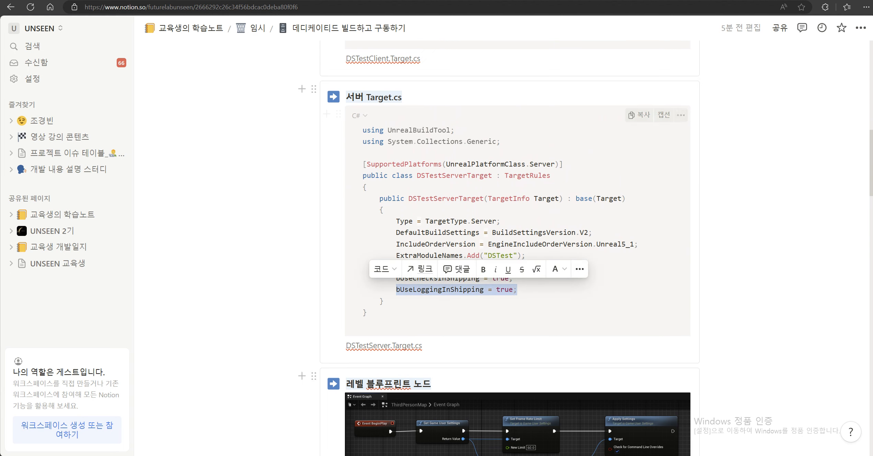
Return to the running server's console and examine the socket bind address and port in its log
{"action": "key", "text": "alt+Tab"}
{"action": "key", "text": "alt+Tab"}
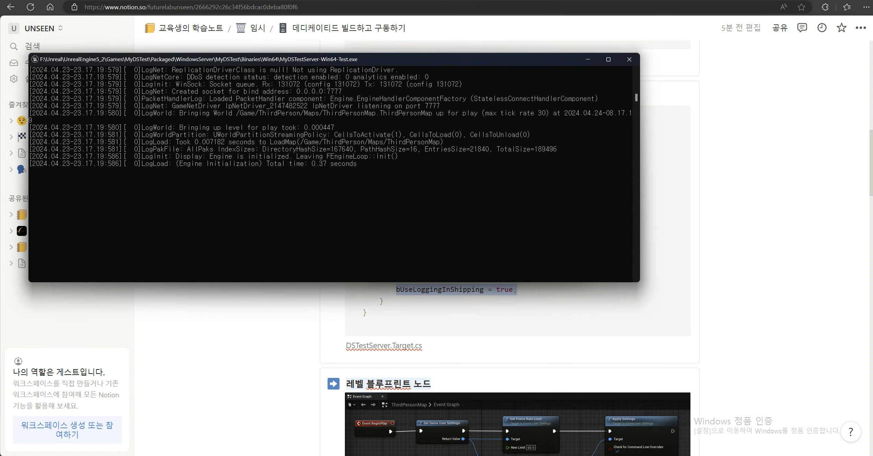
{"action": "scroll", "coordinate": [329, 149], "scroll_direction": "up", "scroll_amount": 3}
{"action": "left_click", "coordinate": [438, 184]}
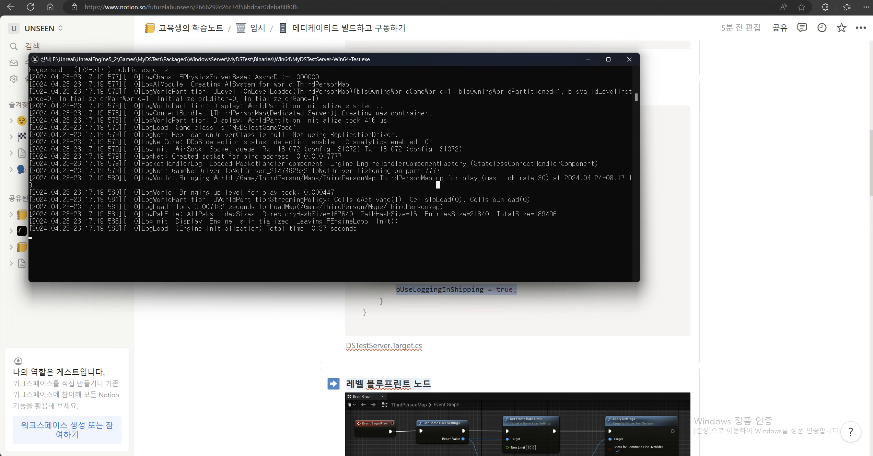
{"action": "left_click_drag", "start_coordinate": [345, 157], "coordinate": [297, 156]}
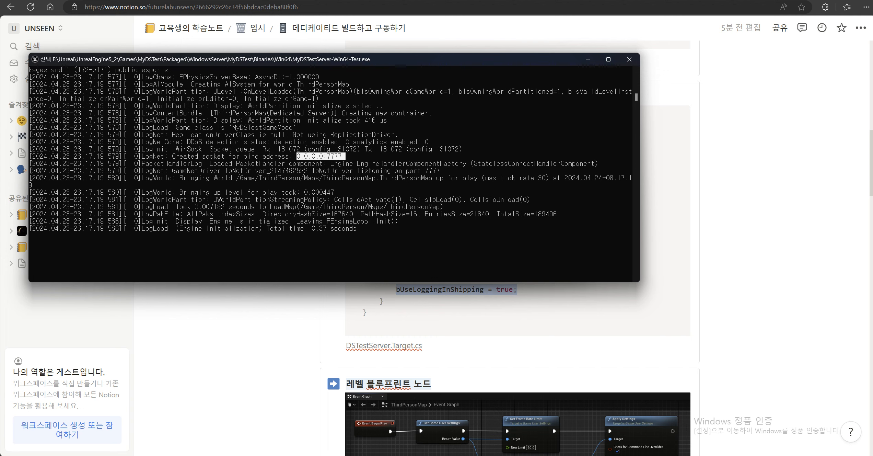
{"action": "scroll", "coordinate": [329, 159], "scroll_direction": "up", "scroll_amount": 1}
{"action": "key", "text": "ctrl+c"}
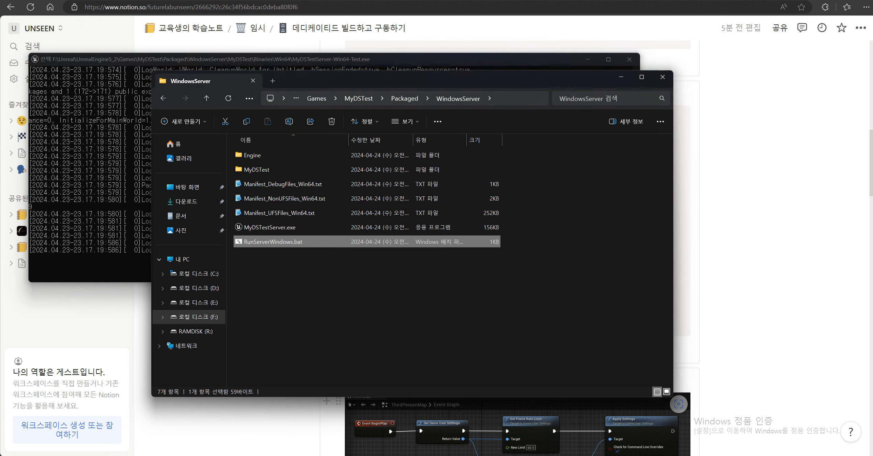
In File Explorer, go from WindowsServer to the WindowsClient folder under Packaged and select MyDSTestClient.exe
{"action": "key", "text": "alt+Tab"}
{"action": "left_click_drag", "start_coordinate": [450, 80], "coordinate": [533, 88]}
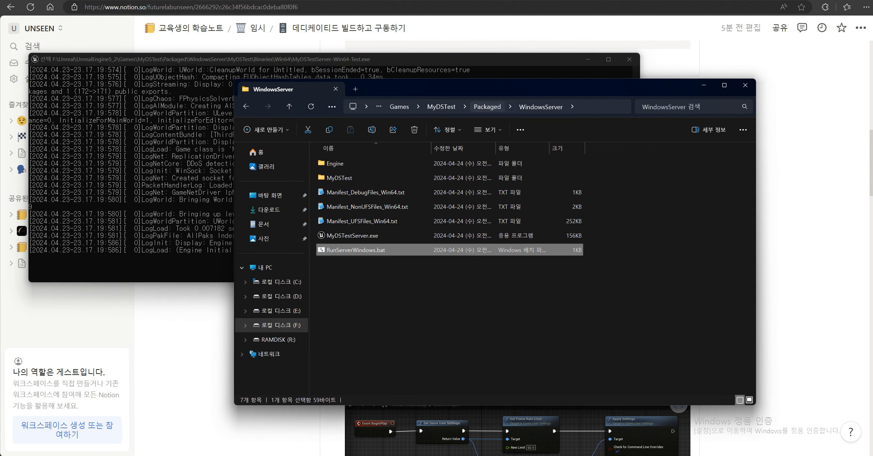
{"action": "left_click", "coordinate": [495, 107]}
{"action": "double_click", "coordinate": [345, 177]}
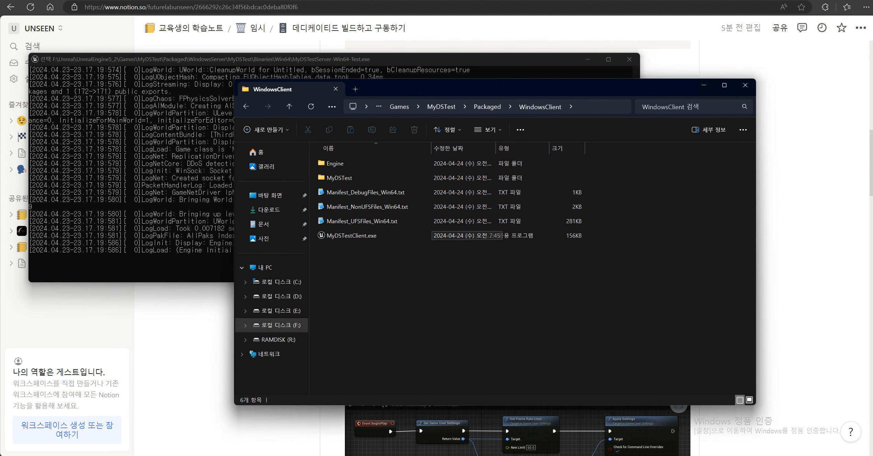
{"action": "left_click", "coordinate": [352, 235]}
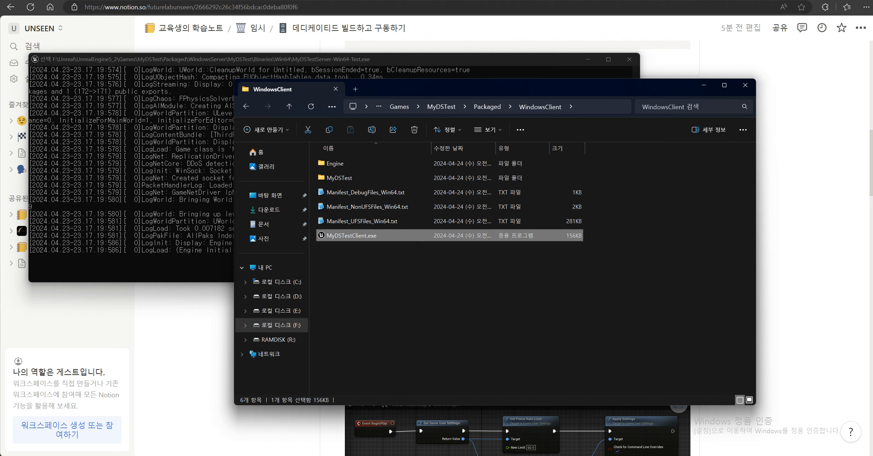
{"action": "left_click", "coordinate": [436, 282]}
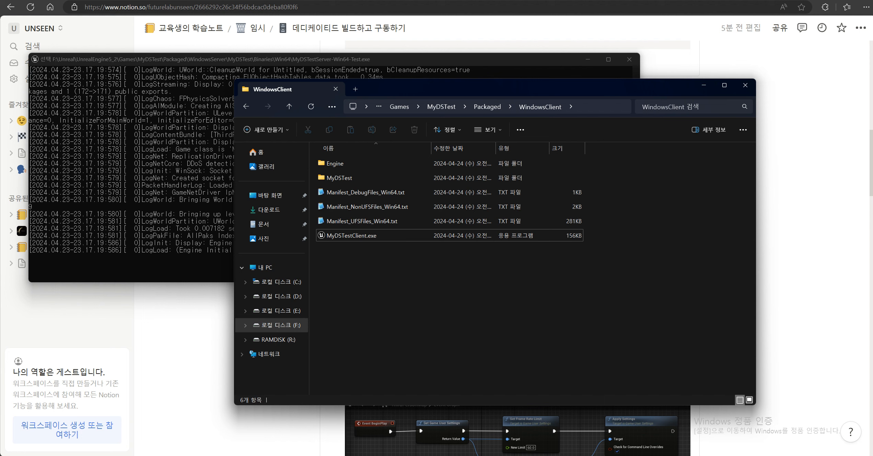
{"action": "left_click", "coordinate": [352, 236]}
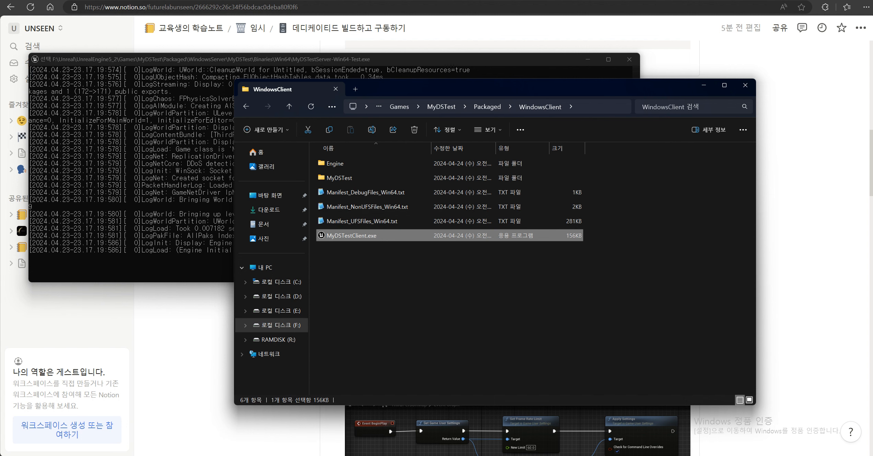
Switch to the Notion notes and copy the client run batch script listed for RunClient.bat
{"action": "key", "text": "alt+Tab"}
{"action": "scroll", "coordinate": [510, 251], "scroll_direction": "down", "scroll_amount": 10}
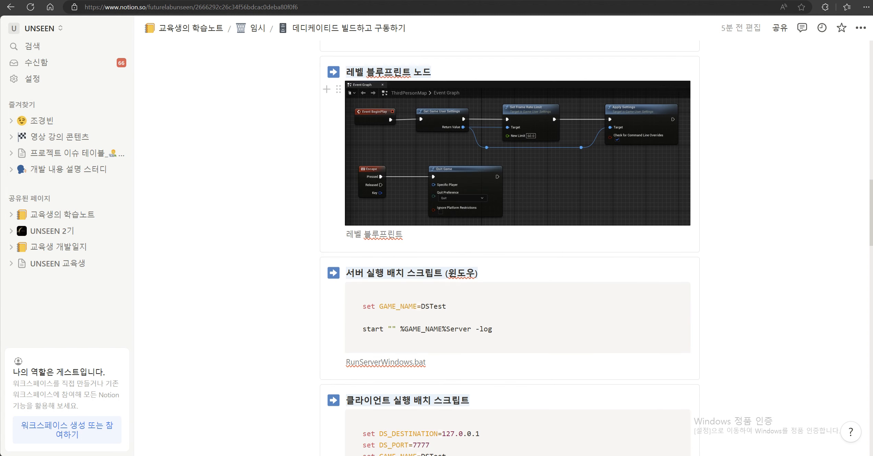
{"action": "scroll", "coordinate": [510, 251], "scroll_direction": "down", "scroll_amount": 2}
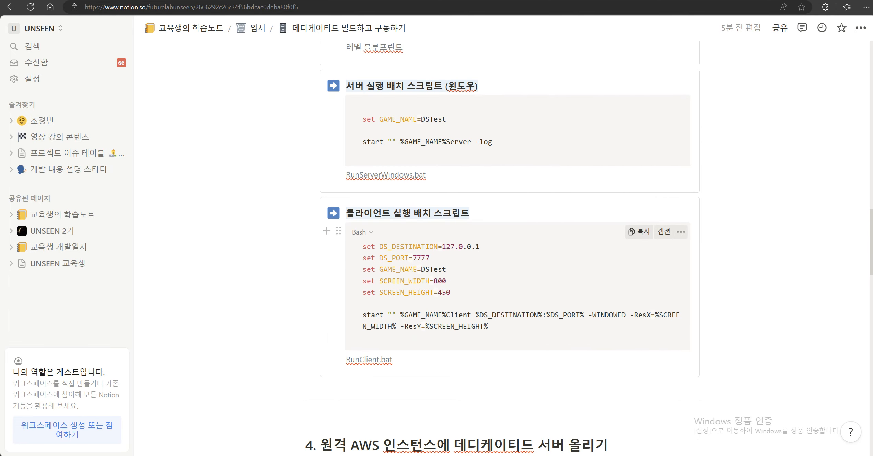
{"action": "left_click", "coordinate": [639, 231]}
Create a new text file in the WindowsClient folder and name it RunClient.Bat, accepting the extension change
{"action": "key", "text": "alt+Tab"}
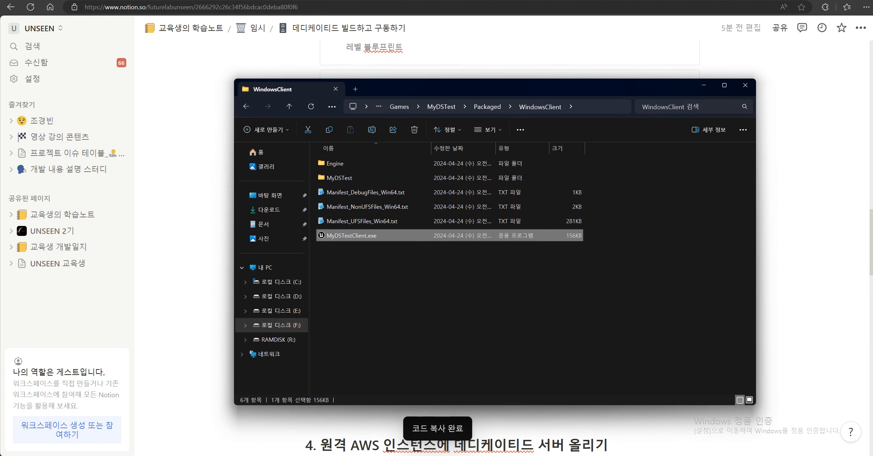
{"action": "key", "text": "ctrl+space"}
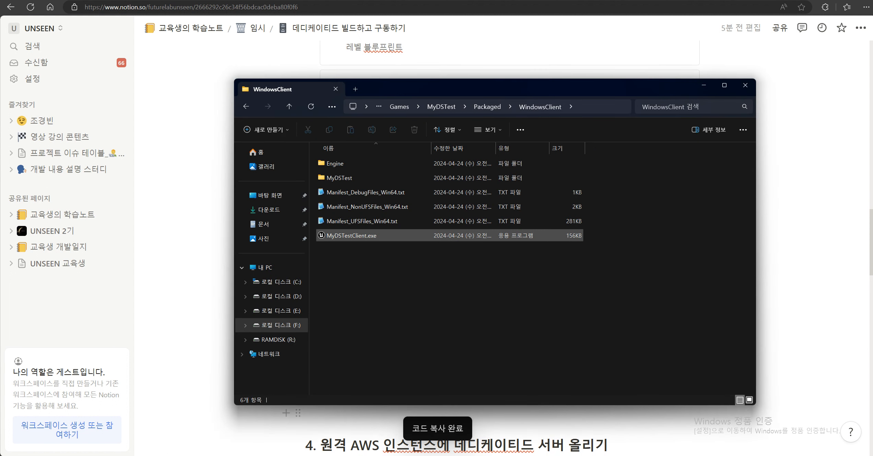
{"action": "right_click", "coordinate": [402, 254]}
{"action": "mouse_move", "coordinate": [474, 421]}
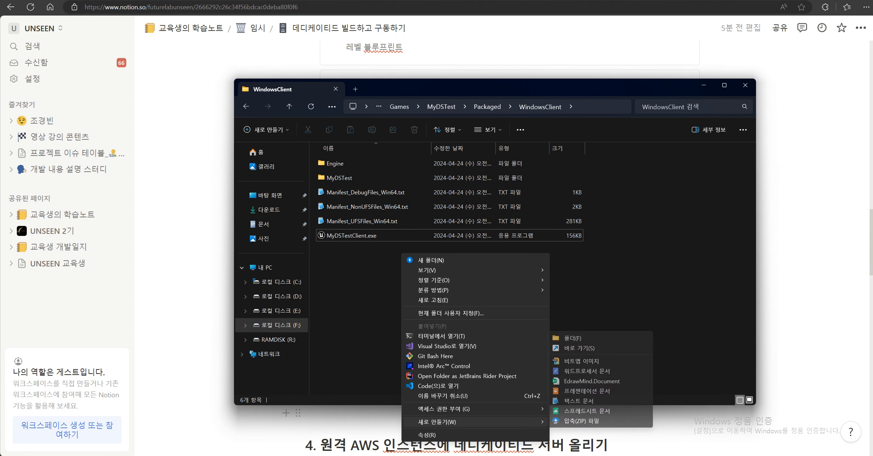
{"action": "left_click", "coordinate": [590, 401]}
{"action": "key", "text": "ctrl+a"}
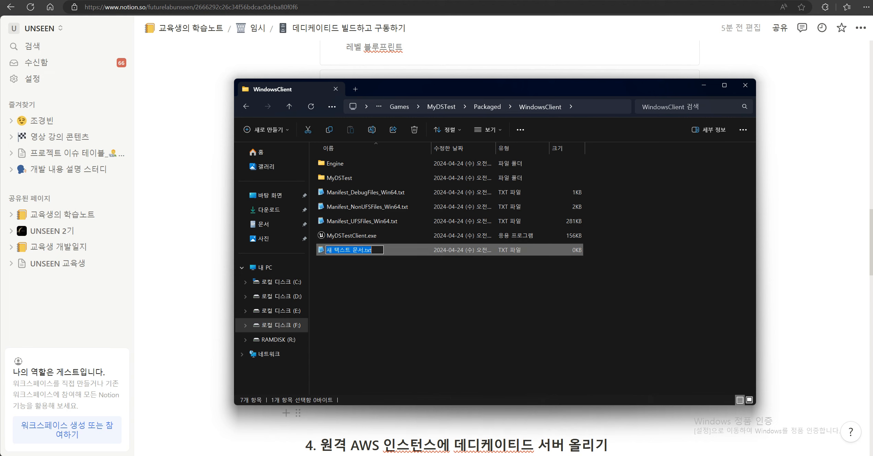
{"action": "key", "text": "BackSpace"}
{"action": "type", "text": "RunClient"}
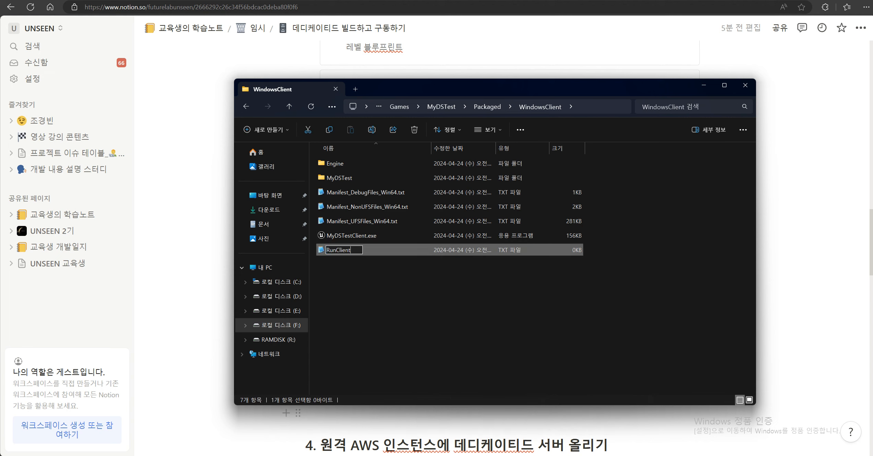
{"action": "type", "text": ".Bat"}
{"action": "key", "text": "Return"}
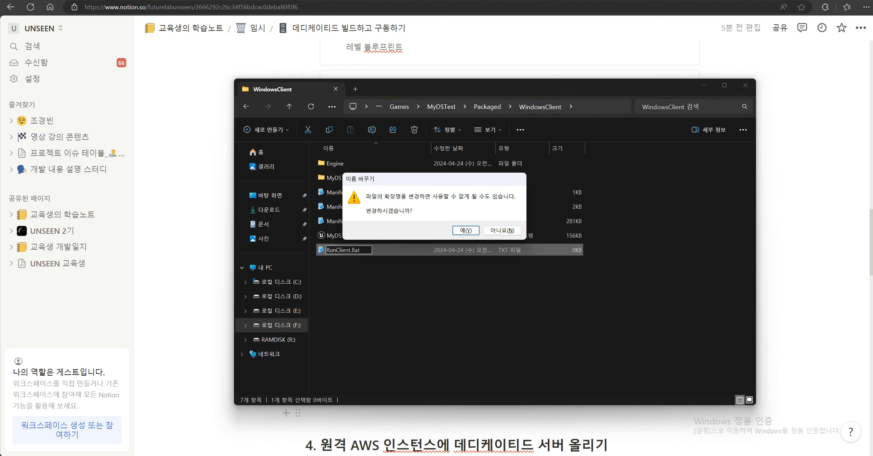
{"action": "key", "text": "Return"}
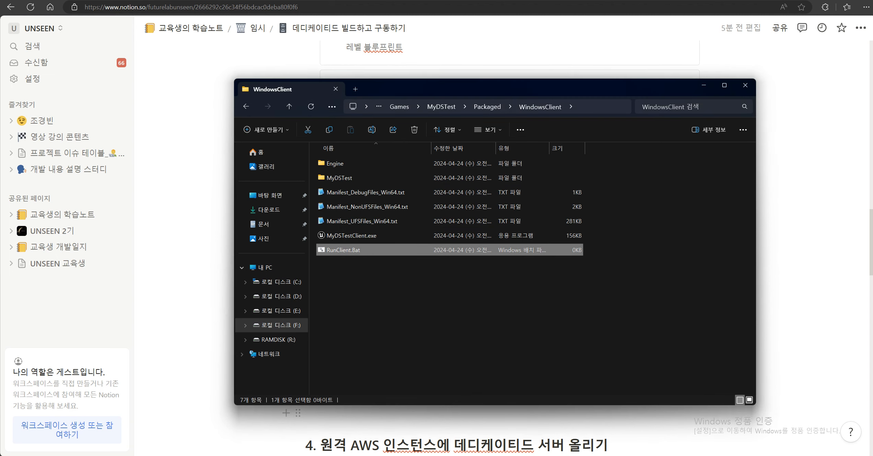
Open RunClient.Bat for editing, paste the copied client script with a line break at the end, and save the file
{"action": "key", "text": "shift+F10"}
{"action": "key", "text": "e"}
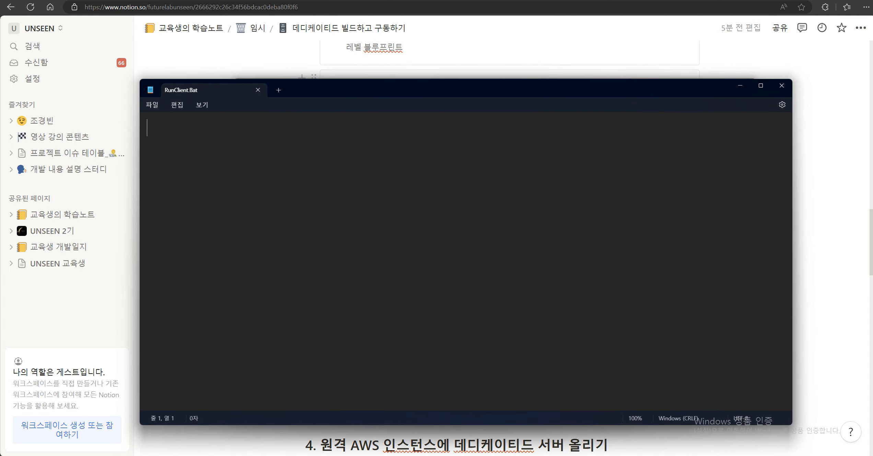
{"action": "key", "text": "ctrl+v"}
{"action": "key", "text": "Return"}
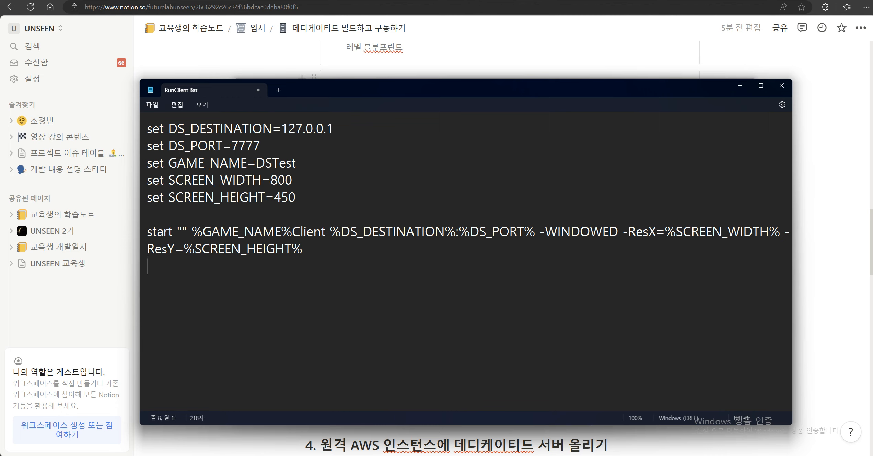
{"action": "key", "text": "ctrl+s"}
Examine the variable assignments in RunClient.Bat and the start command that uses them
{"action": "left_click_drag", "start_coordinate": [296, 197], "coordinate": [147, 129]}
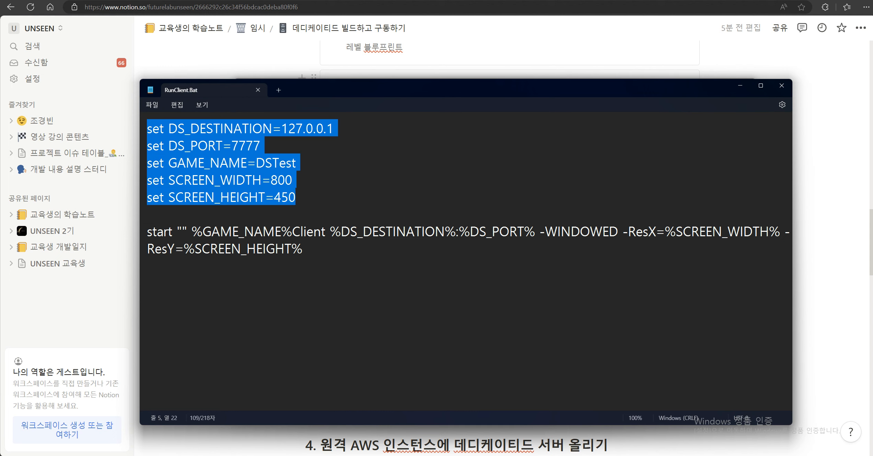
{"action": "left_click", "coordinate": [148, 213]}
{"action": "left_click_drag", "start_coordinate": [164, 180], "coordinate": [262, 180]}
{"action": "left_click", "coordinate": [148, 214]}
{"action": "left_click", "coordinate": [147, 265]}
{"action": "left_click_drag", "start_coordinate": [302, 248], "coordinate": [147, 232]}
{"action": "left_click", "coordinate": [148, 265]}
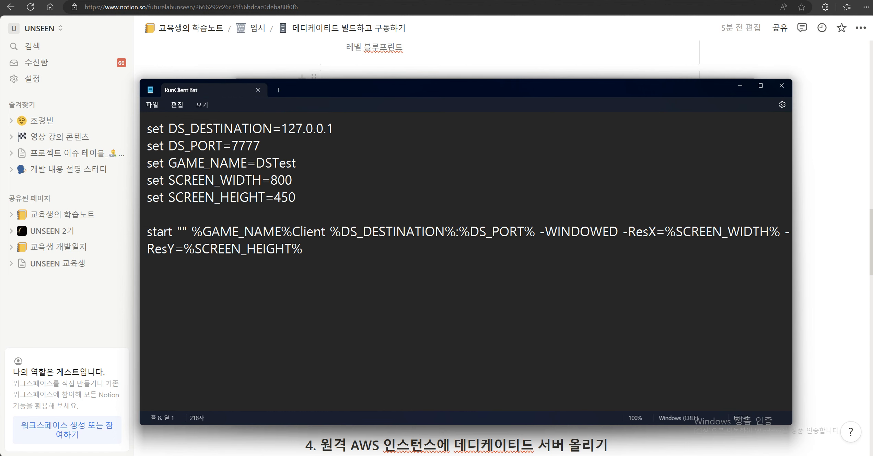
Set GAME_NAME in RunClient.Bat to MyDSTest, copying the name from the MyDSTest folder in WindowsClient
{"action": "left_click_drag", "start_coordinate": [168, 162], "coordinate": [246, 163]}
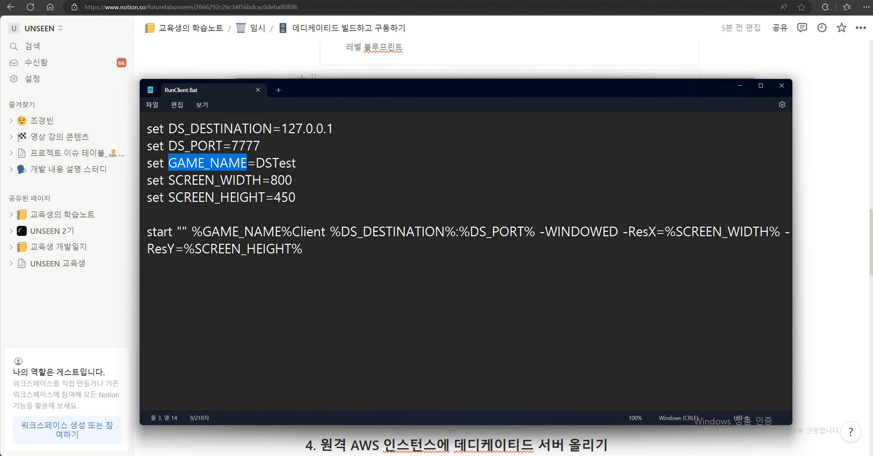
{"action": "key", "text": "alt+Tab"}
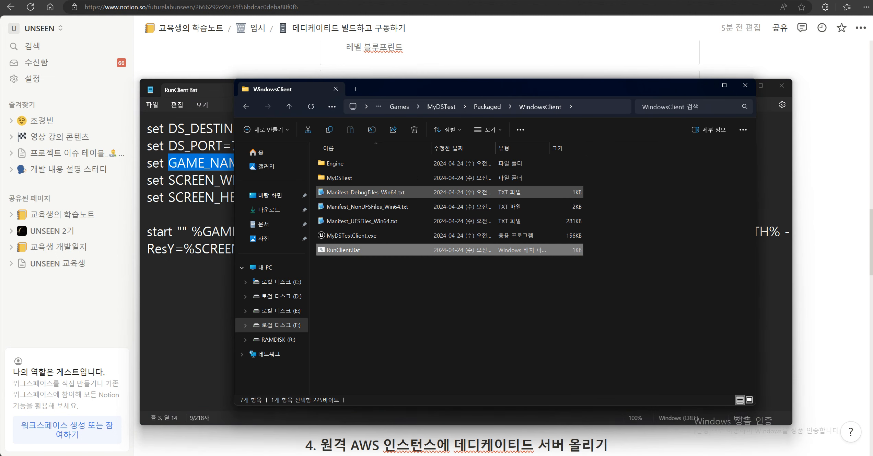
{"action": "key", "text": "F2"}
{"action": "key", "text": "ctrl+c"}
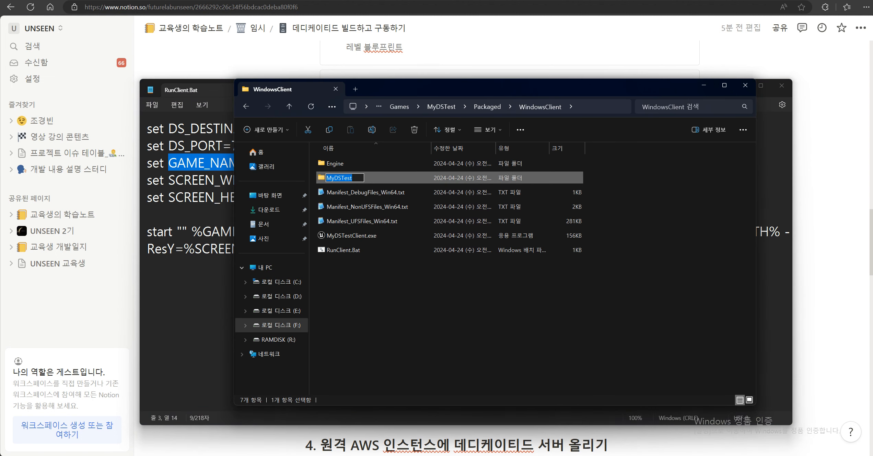
{"action": "left_click", "coordinate": [192, 180]}
{"action": "left_click_drag", "start_coordinate": [256, 162], "coordinate": [302, 163]}
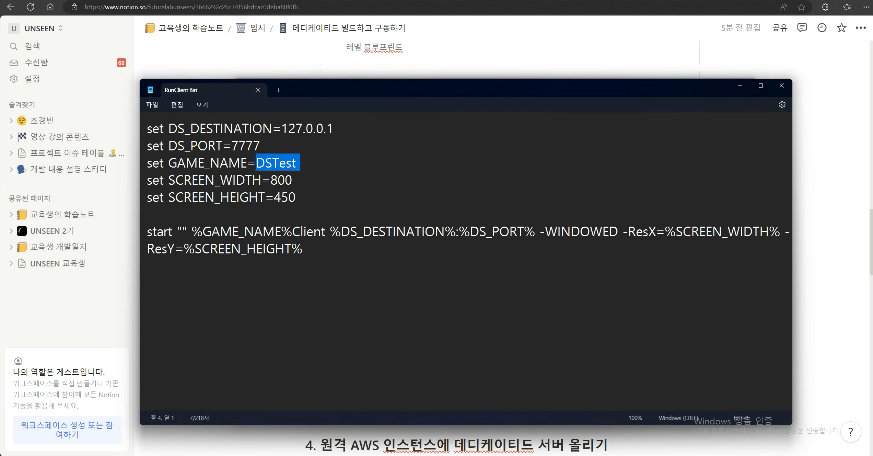
{"action": "key", "text": "ctrl+v"}
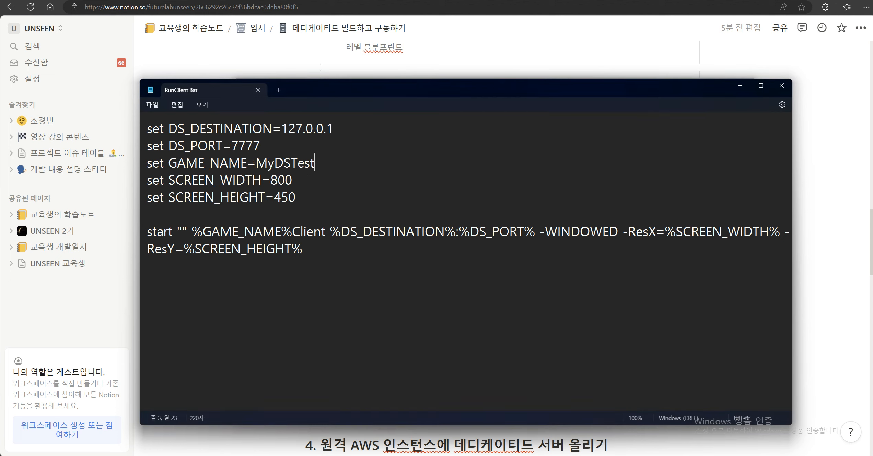
Examine the SCREEN_WIDTH and SCREEN_HEIGHT assignments in RunClient.Bat
{"action": "left_click_drag", "start_coordinate": [168, 180], "coordinate": [262, 180]}
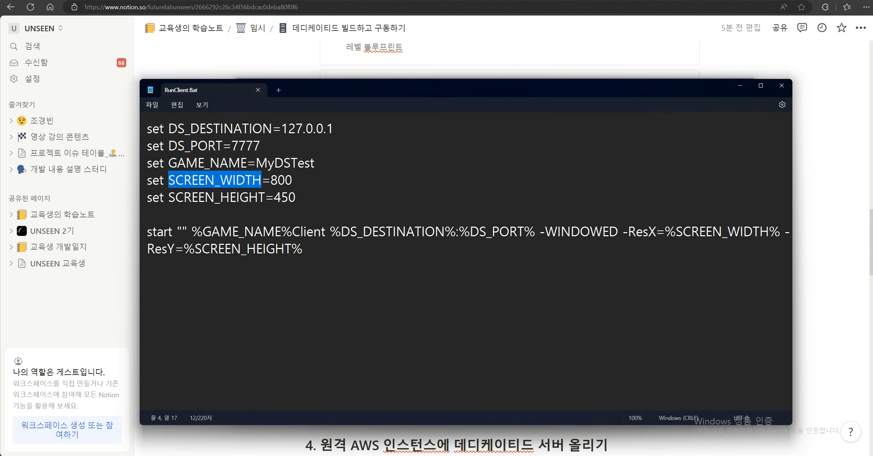
{"action": "left_click", "coordinate": [147, 214]}
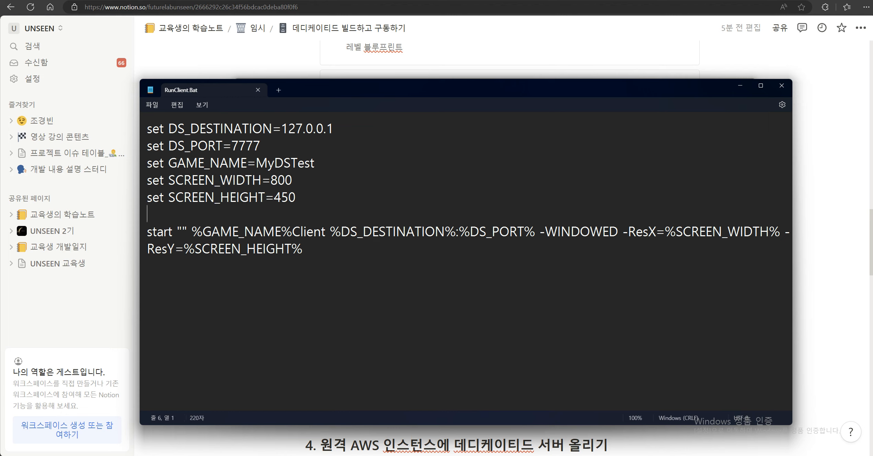
{"action": "left_click_drag", "start_coordinate": [271, 180], "coordinate": [302, 181]}
{"action": "left_click", "coordinate": [148, 213]}
{"action": "left_click_drag", "start_coordinate": [215, 197], "coordinate": [298, 213]}
{"action": "left_click", "coordinate": [148, 214]}
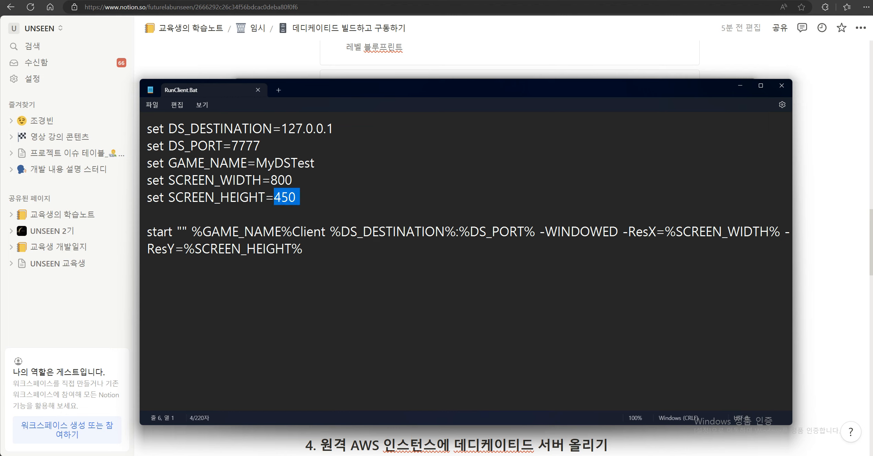
{"action": "left_click", "coordinate": [148, 213]}
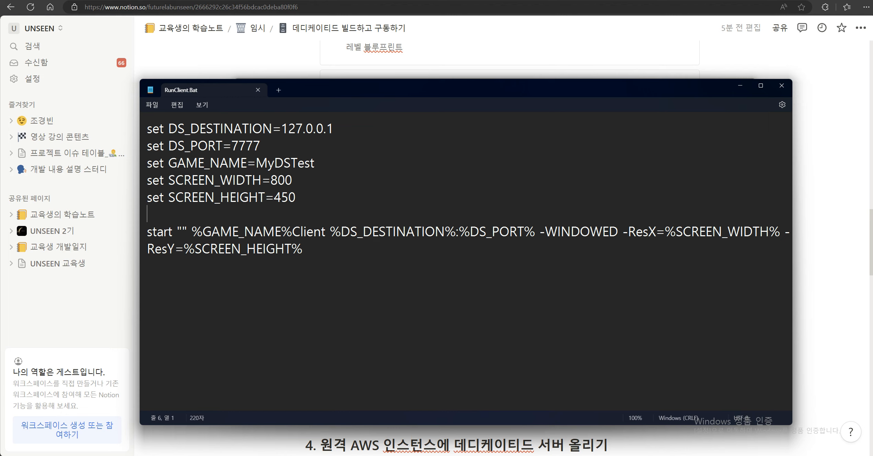
{"action": "left_click", "coordinate": [148, 266]}
{"action": "left_click_drag", "start_coordinate": [296, 197], "coordinate": [198, 180]}
{"action": "left_click", "coordinate": [148, 265]}
Examine the DS_PORT and DS_DESTINATION assignments in RunClient.Bat, including the port number and IP address
{"action": "left_click_drag", "start_coordinate": [232, 145], "coordinate": [268, 147]}
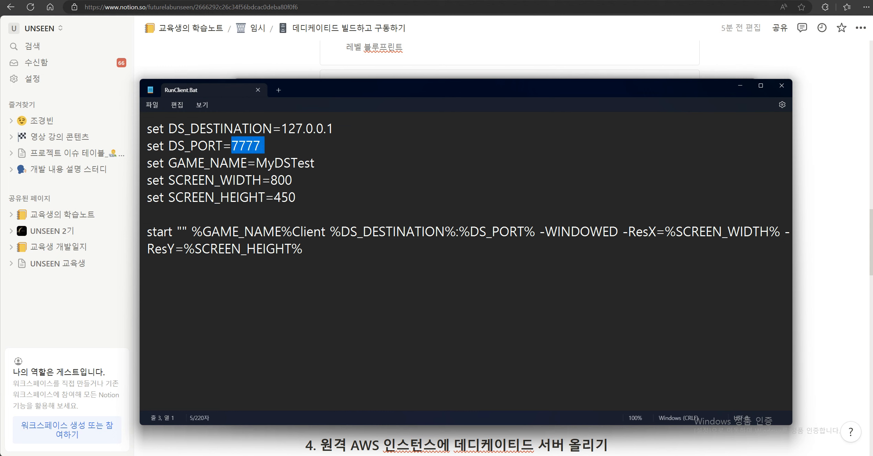
{"action": "left_click", "coordinate": [264, 146]}
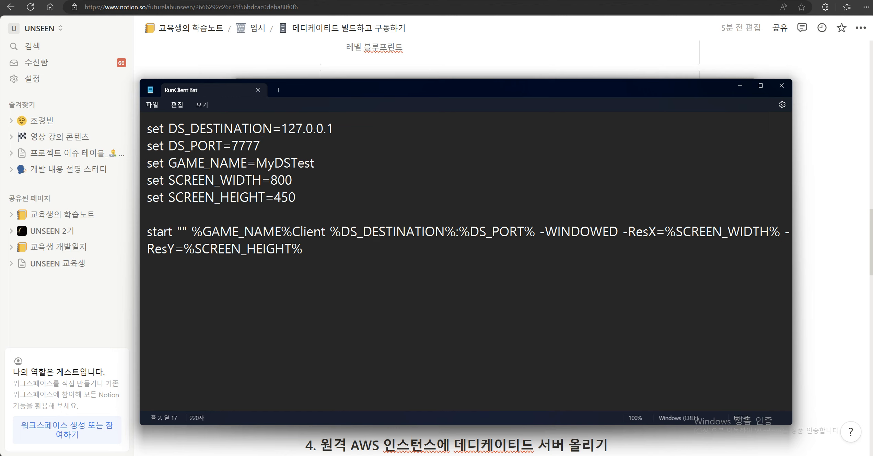
{"action": "left_click", "coordinate": [232, 145]}
{"action": "left_click_drag", "start_coordinate": [232, 145], "coordinate": [268, 147]}
{"action": "left_click", "coordinate": [261, 145]}
{"action": "left_click", "coordinate": [168, 128]}
{"action": "left_click_drag", "start_coordinate": [169, 129], "coordinate": [273, 129]}
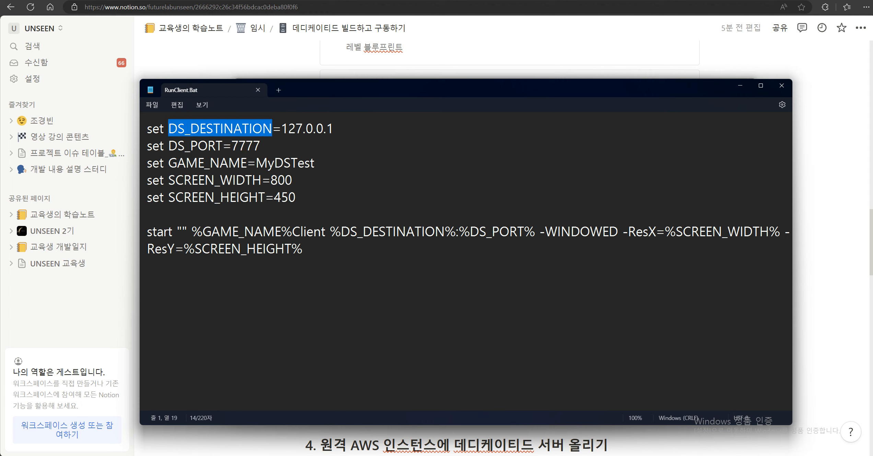
{"action": "left_click", "coordinate": [260, 145]}
{"action": "left_click_drag", "start_coordinate": [281, 128], "coordinate": [337, 129]}
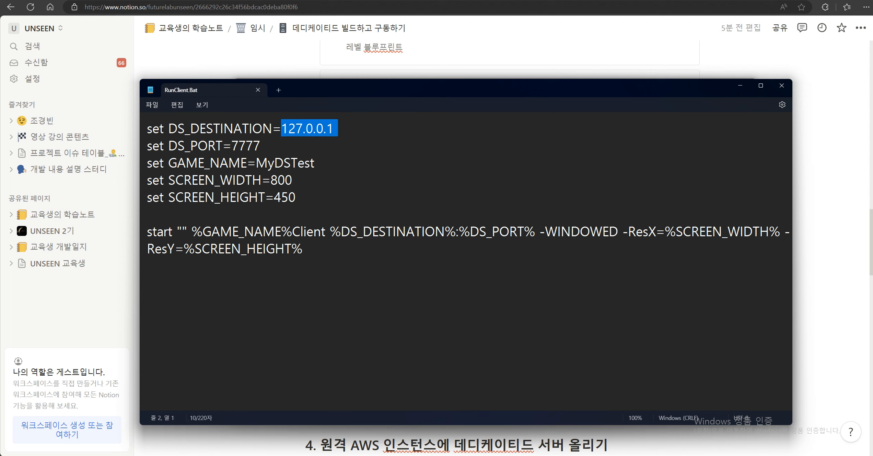
{"action": "left_click", "coordinate": [260, 145]}
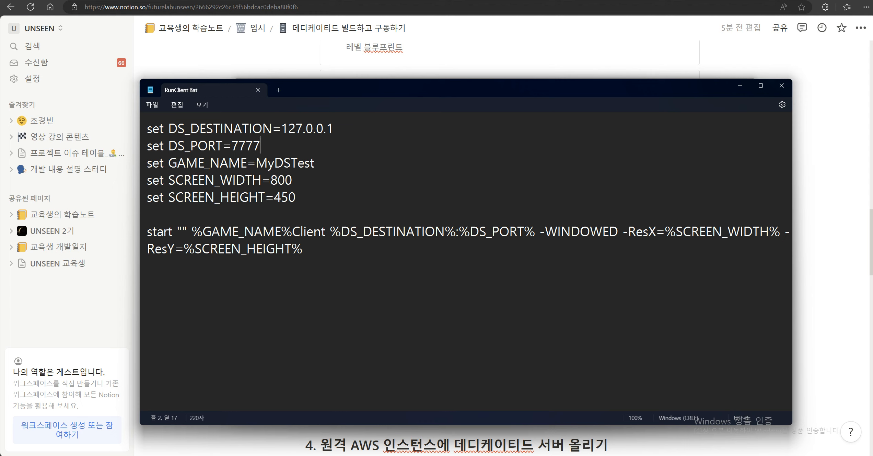
{"action": "left_click_drag", "start_coordinate": [282, 129], "coordinate": [338, 129]}
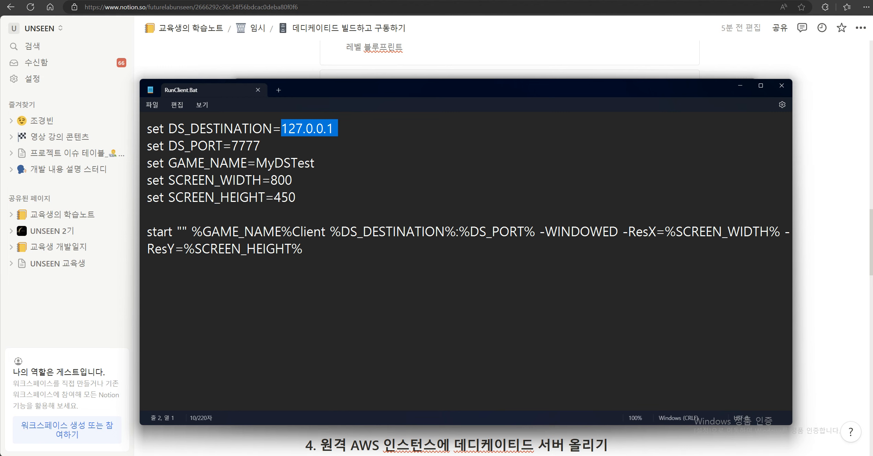
Switch to the browser and try to load localhost in a new tab
{"action": "key", "text": "alt+Tab"}
{"action": "key", "text": "ctrl+t"}
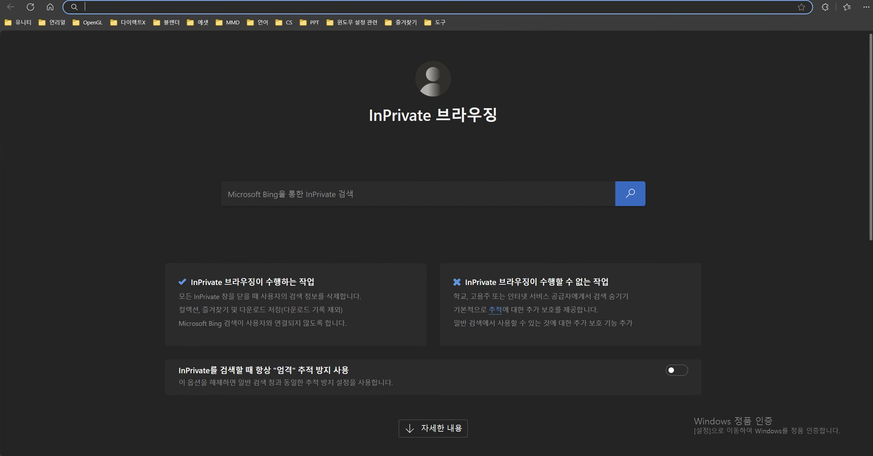
{"action": "type", "text": "localh"}
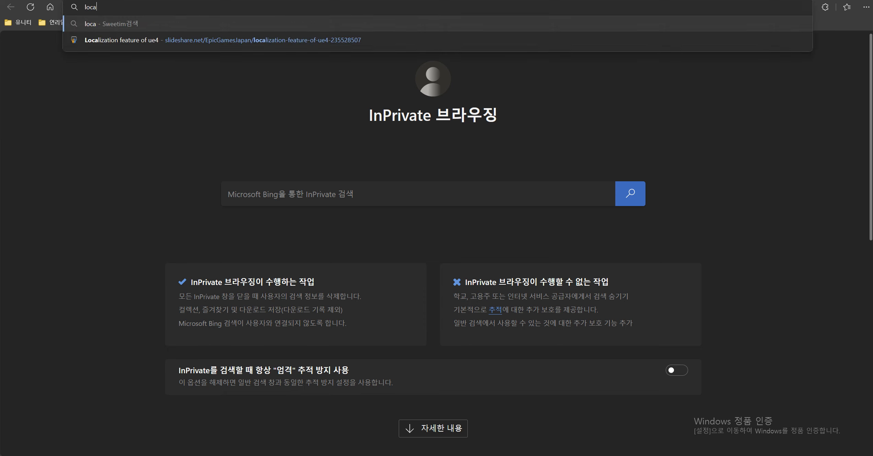
{"action": "type", "text": "ost"}
{"action": "key", "text": "Return"}
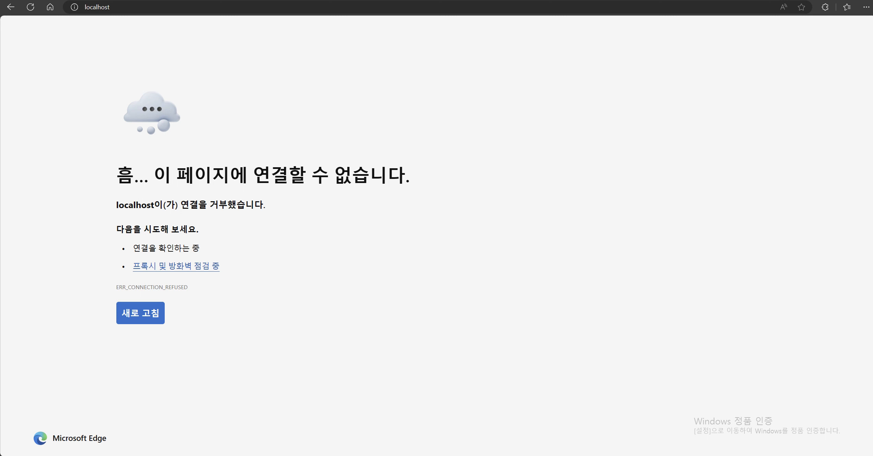
{"action": "left_click", "coordinate": [98, 7]}
{"action": "key", "text": "ctrl+c"}
{"action": "left_click", "coordinate": [50, 6]}
{"action": "key", "text": "ctrl+v"}
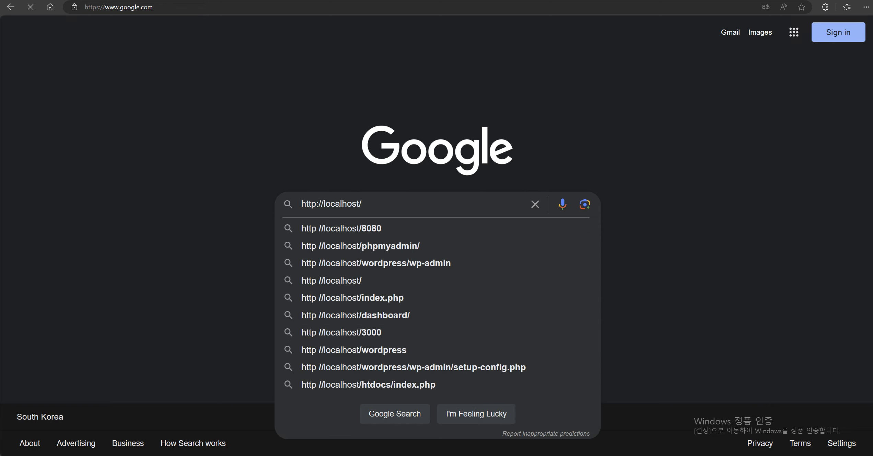
{"action": "key", "text": "Return"}
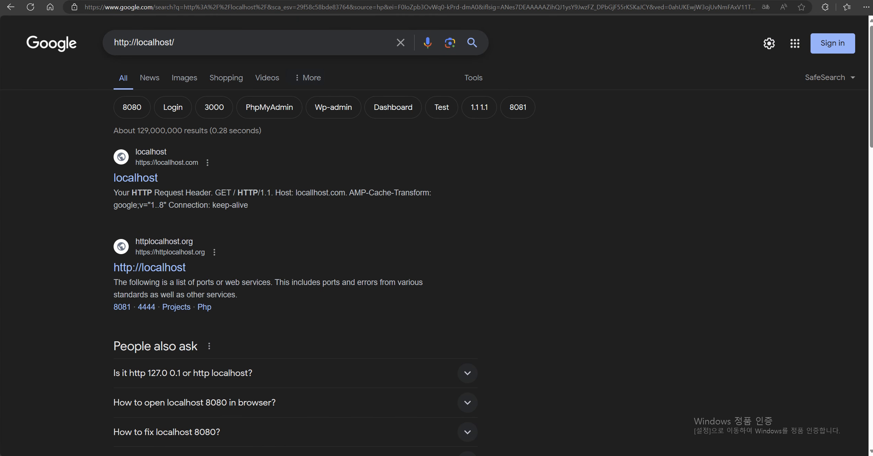
Shorten the Google query to localhost and run the search again
{"action": "left_click", "coordinate": [178, 43]}
{"action": "key", "text": "BackSpace"}
{"action": "left_click_drag", "start_coordinate": [136, 43], "coordinate": [114, 42]}
{"action": "key", "text": "BackSpace"}
{"action": "key", "text": "Return"}
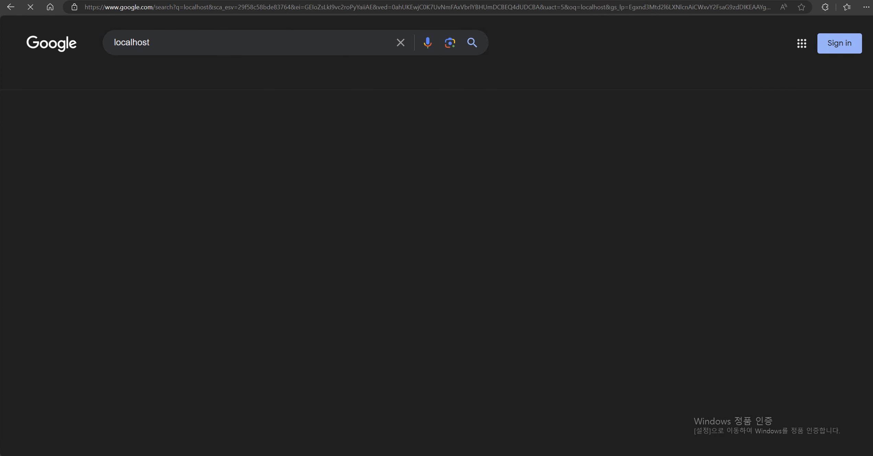
{"action": "left_click", "coordinate": [178, 42]}
{"action": "left_click", "coordinate": [247, 281]}
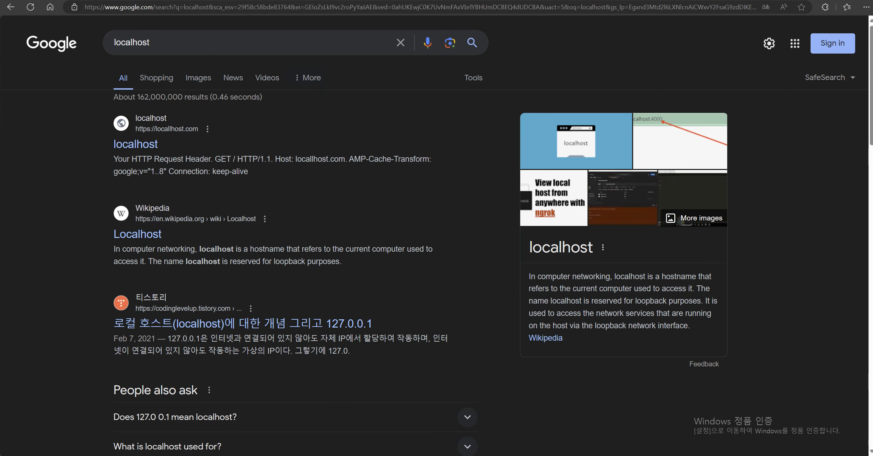
Open the Tistory article on localhost and 127.0.0.1 and read its section on the localhost concept
{"action": "left_click", "coordinate": [243, 323]}
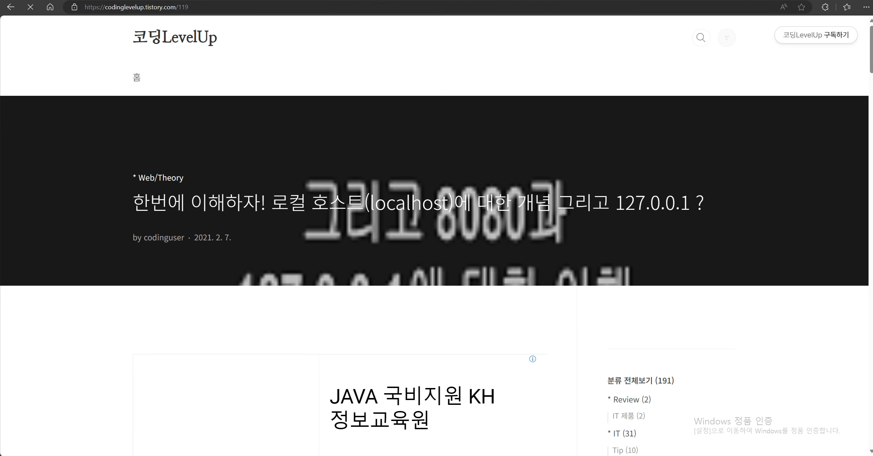
{"action": "scroll", "coordinate": [436, 236], "scroll_direction": "down", "scroll_amount": 5}
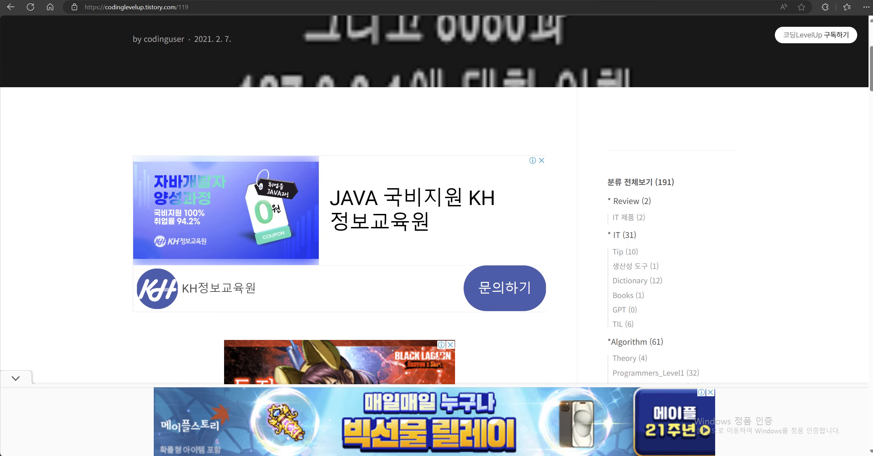
{"action": "scroll", "coordinate": [436, 206], "scroll_direction": "down", "scroll_amount": 15}
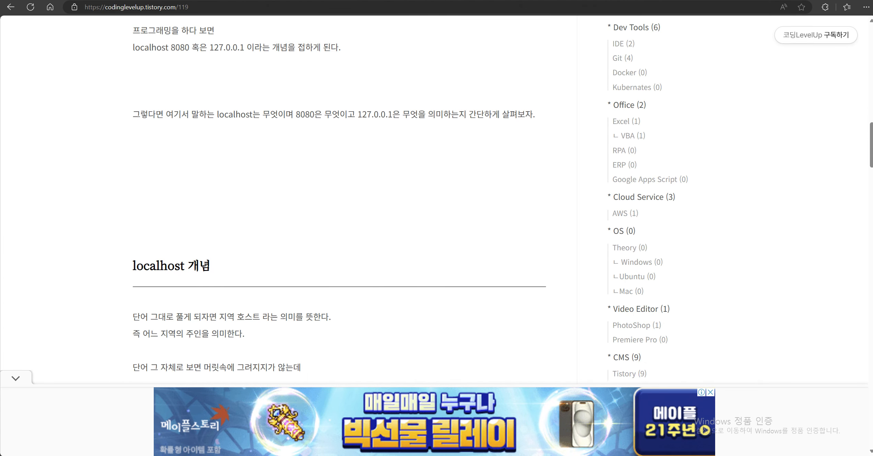
{"action": "scroll", "coordinate": [436, 206], "scroll_direction": "down", "scroll_amount": 4}
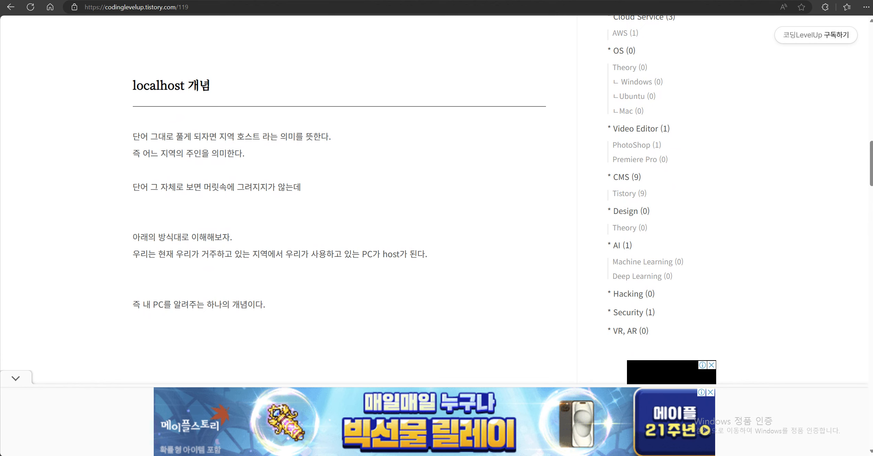
{"action": "scroll", "coordinate": [436, 206], "scroll_direction": "down", "scroll_amount": 2}
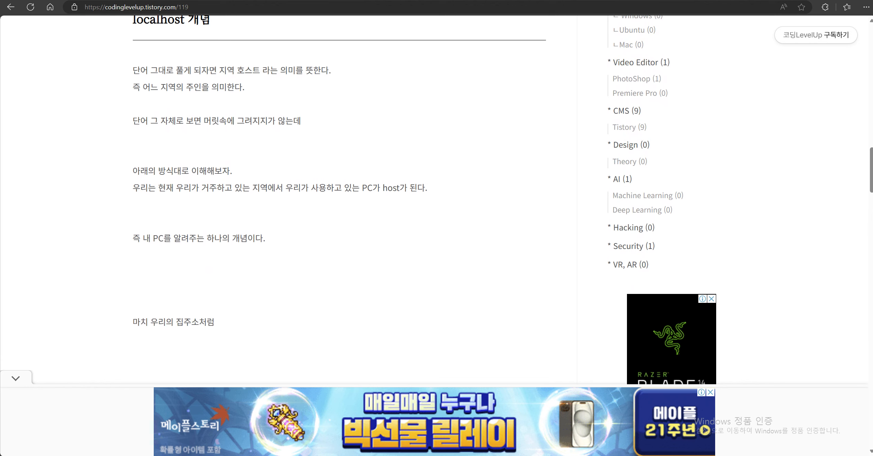
{"action": "scroll", "coordinate": [436, 206], "scroll_direction": "up", "scroll_amount": 4}
{"action": "scroll", "coordinate": [436, 206], "scroll_direction": "down", "scroll_amount": 4}
{"action": "scroll", "coordinate": [436, 199], "scroll_direction": "up", "scroll_amount": 2}
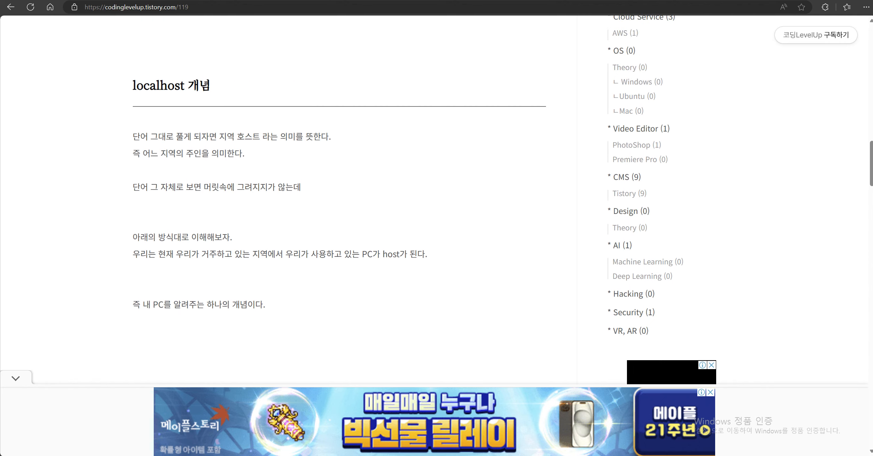
Search Google from a new browser page for "localhost 127.0.0.1" and highlight 127.0.0.1 in the first result's title
{"action": "key", "text": "ctrl+shift+n"}
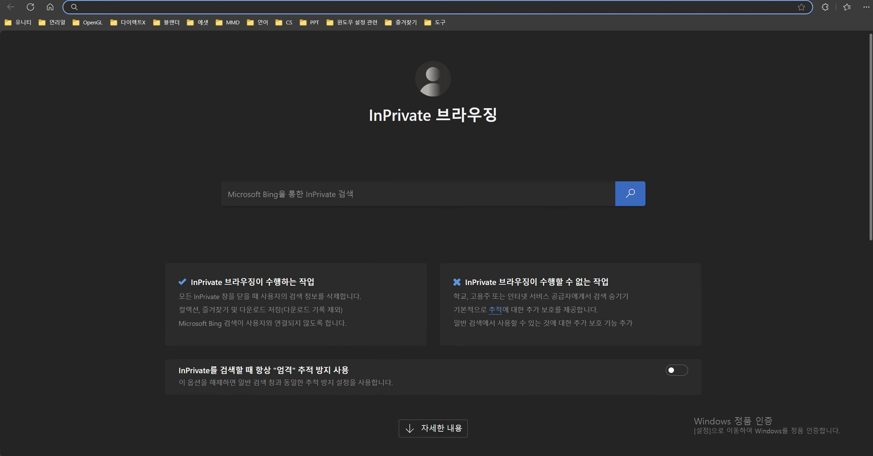
{"action": "left_click", "coordinate": [50, 7]}
{"action": "type", "text": "localhost"}
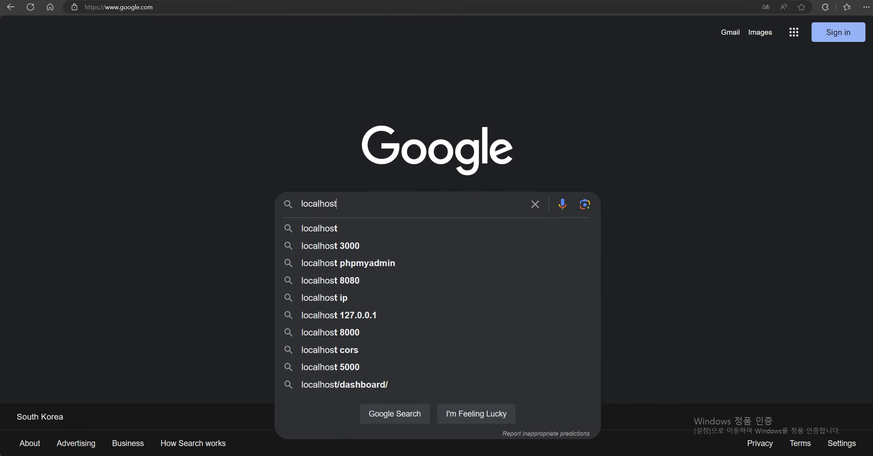
{"action": "type", "text": " 127.0.0.1"}
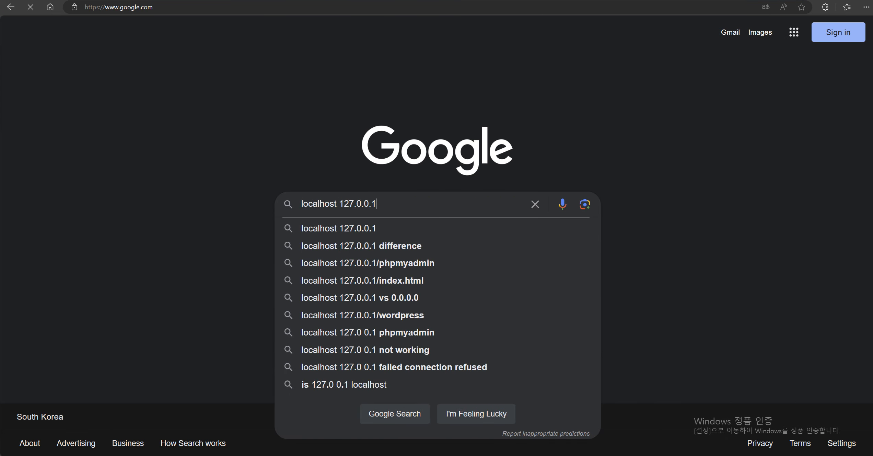
{"action": "key", "text": "Return"}
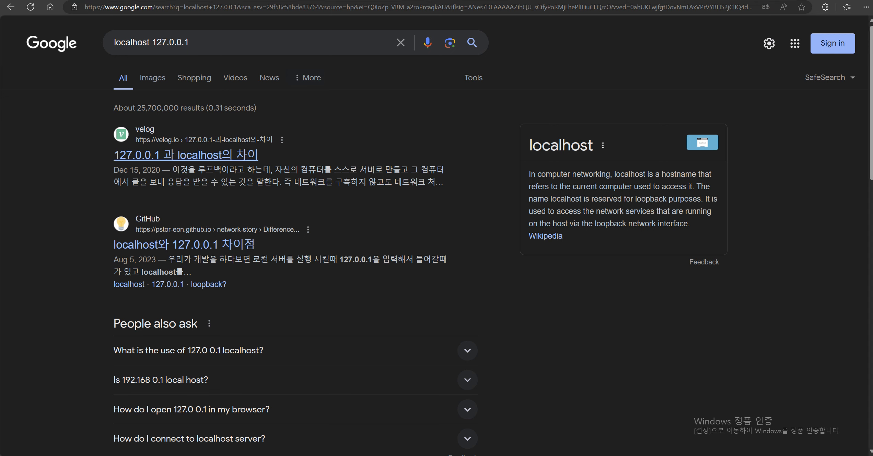
{"action": "left_click_drag", "start_coordinate": [114, 155], "coordinate": [160, 155]}
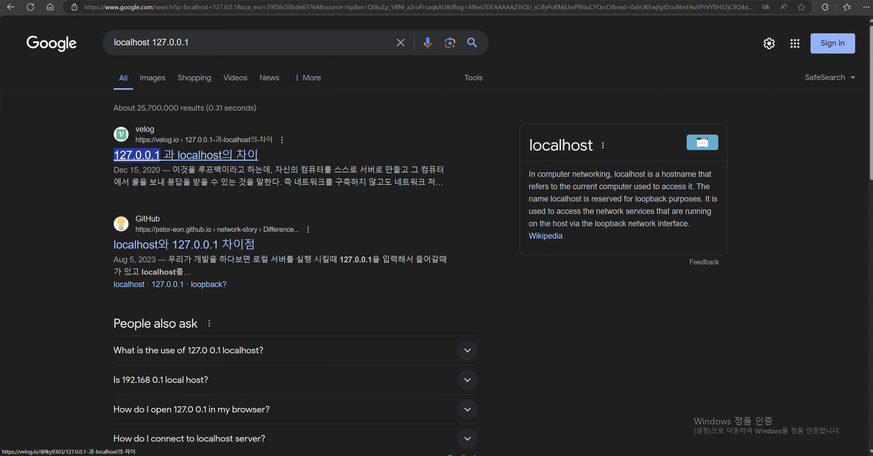
{"action": "left_click", "coordinate": [113, 154]}
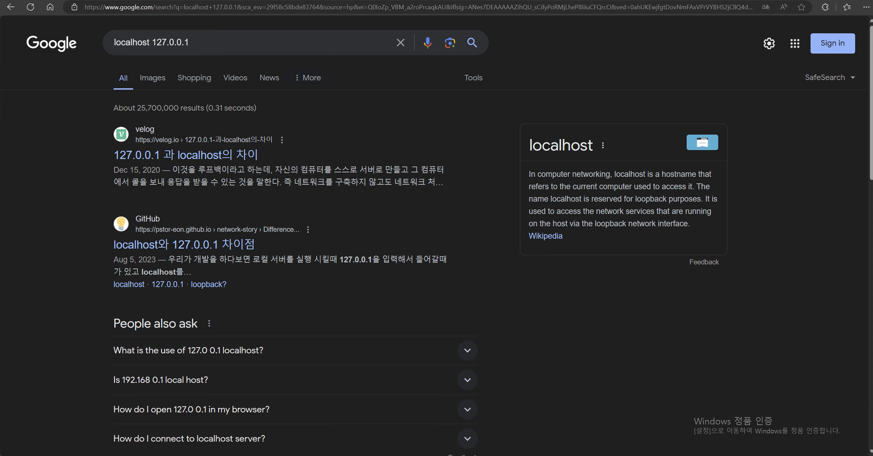
{"action": "left_click_drag", "start_coordinate": [113, 155], "coordinate": [160, 155]}
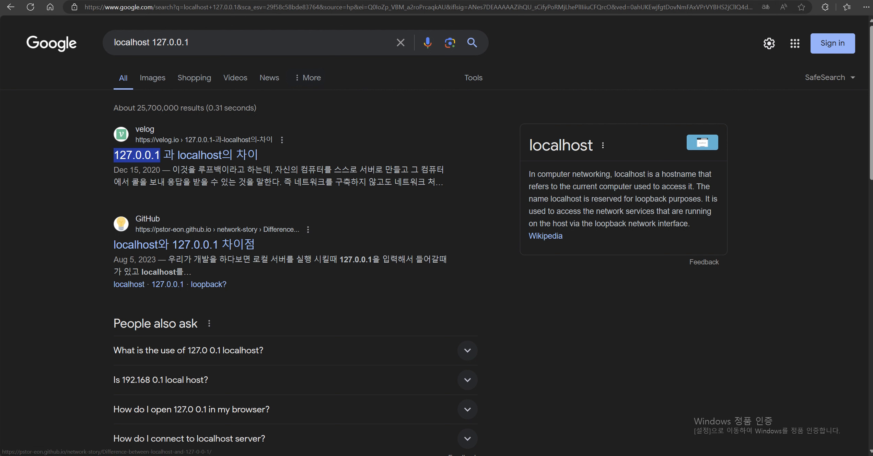
Switch to RunClient.Bat in Notepad, set DS_DESTINATION to localhost, and close the saved script
{"action": "key", "text": "alt+Tab"}
{"action": "left_click", "coordinate": [147, 265]}
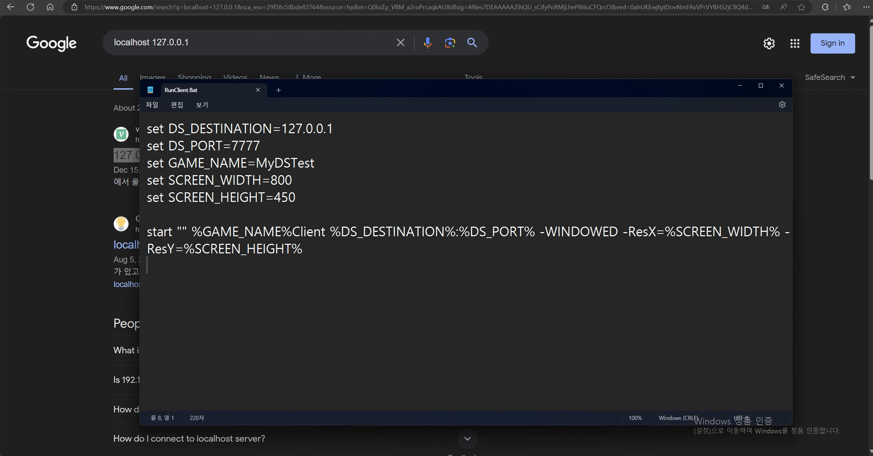
{"action": "left_click", "coordinate": [393, 230]}
{"action": "left_click", "coordinate": [303, 248]}
{"action": "left_click_drag", "start_coordinate": [282, 129], "coordinate": [343, 129]}
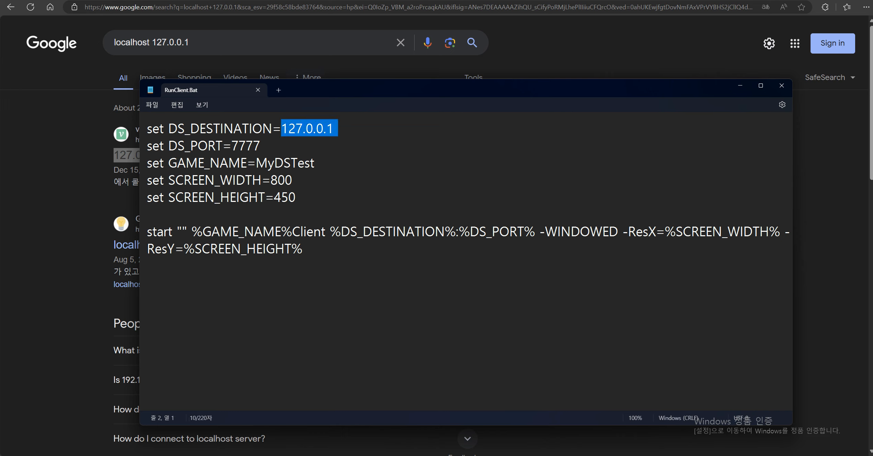
{"action": "key", "text": "BackSpace"}
{"action": "type", "text": "localh"}
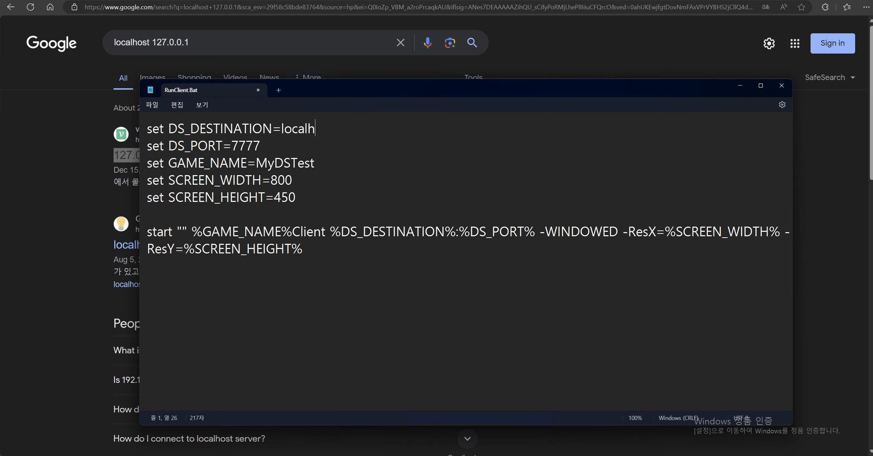
{"action": "type", "text": "ost"}
{"action": "left_click", "coordinate": [258, 90]}
Switch to the WindowsClient folder in File Explorer and launch a game client with RunClient.Bat
{"action": "key", "text": "alt+Tab"}
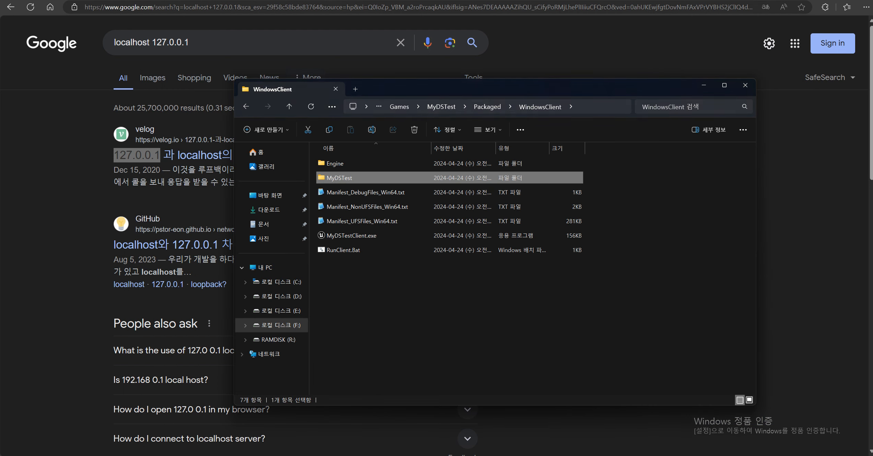
{"action": "key", "text": "alt+Tab"}
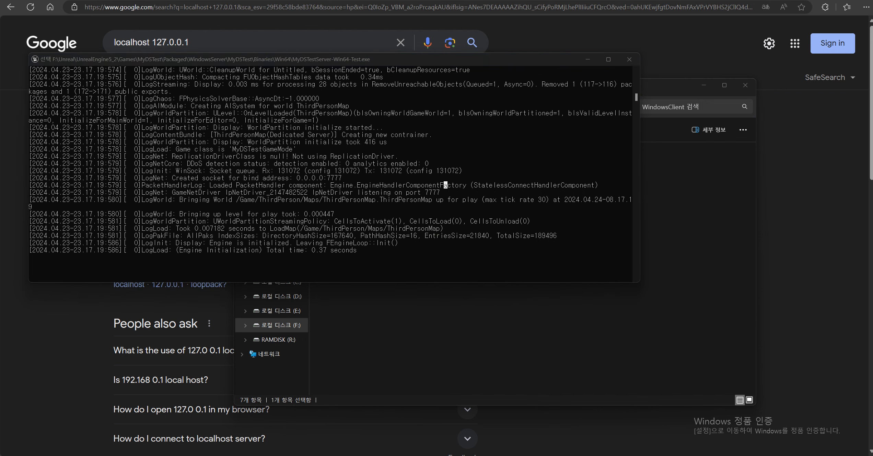
{"action": "key", "text": "alt+Tab"}
{"action": "left_click_drag", "start_coordinate": [515, 86], "coordinate": [571, 84]}
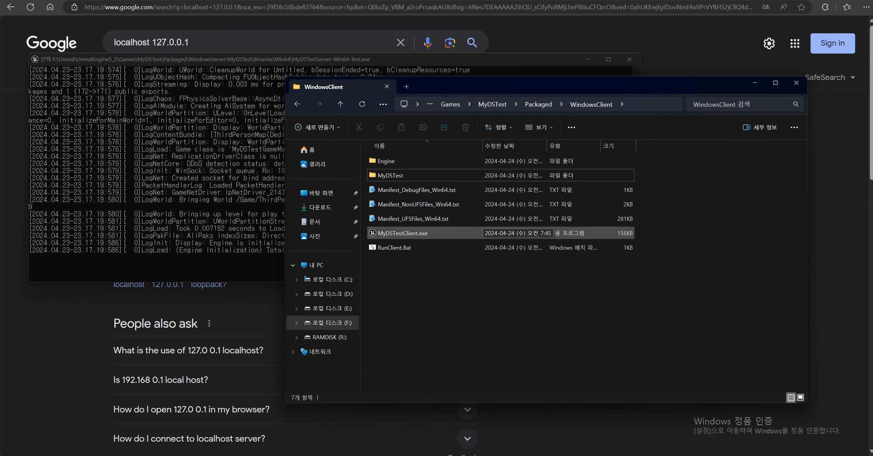
{"action": "left_click", "coordinate": [515, 233]}
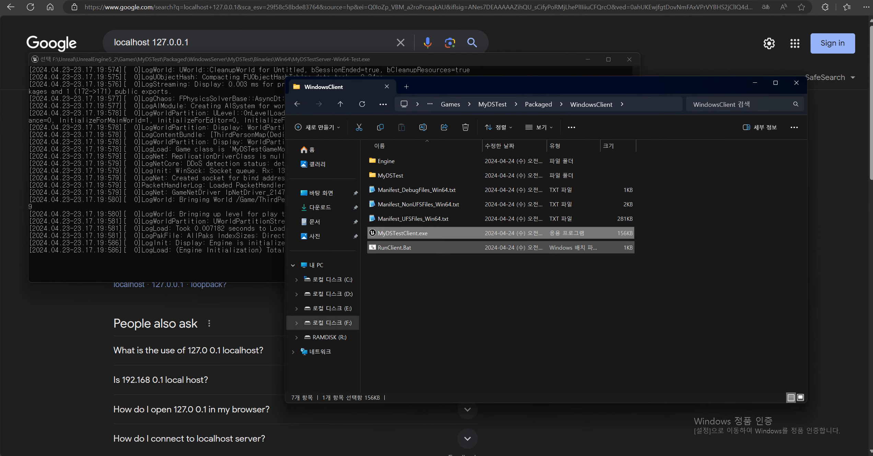
{"action": "left_click", "coordinate": [447, 247]}
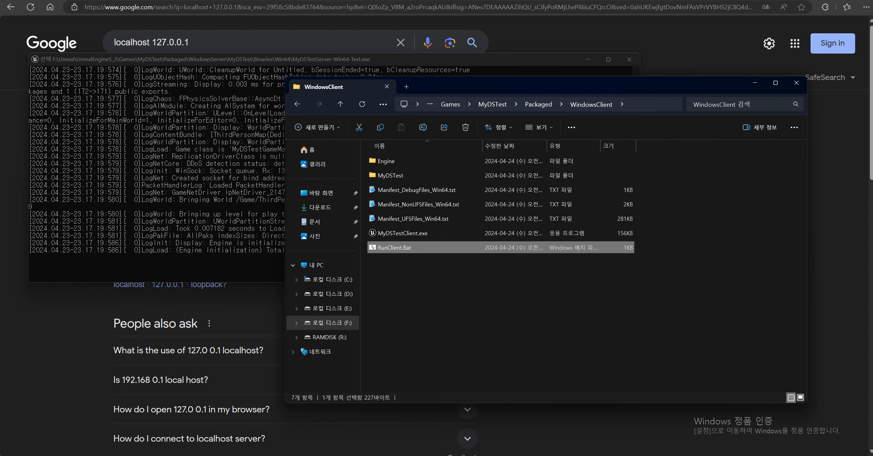
{"action": "left_click", "coordinate": [515, 247], "text": "ctrl"}
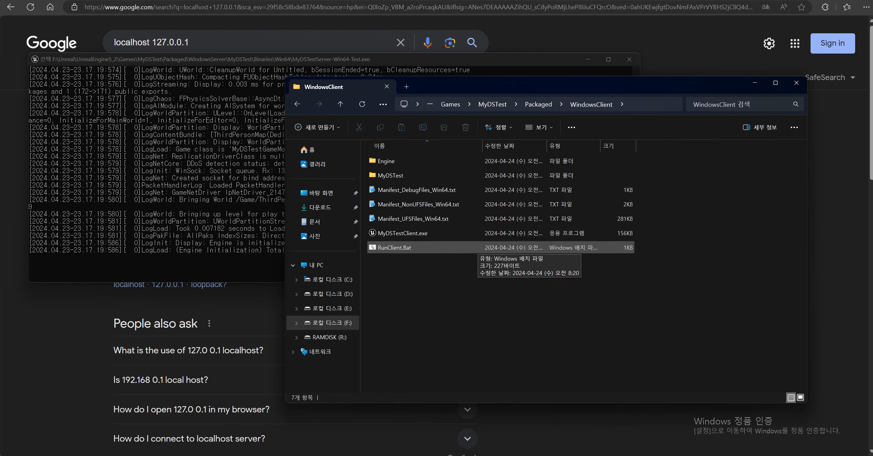
{"action": "double_click", "coordinate": [475, 248]}
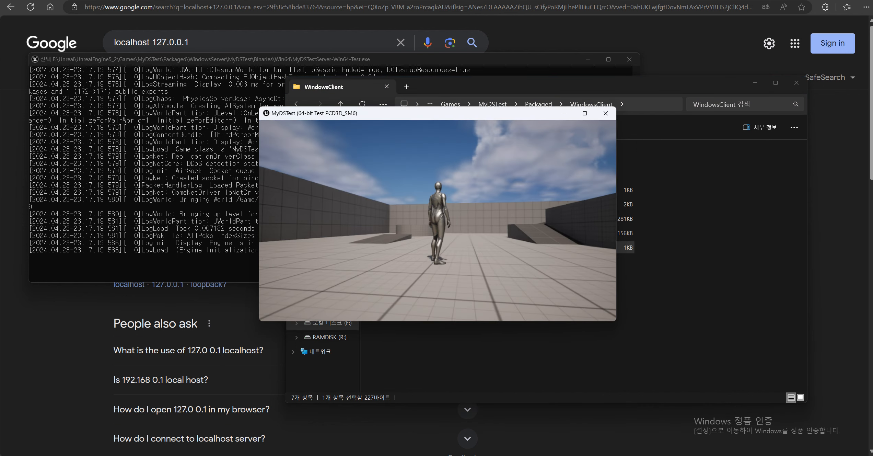
{"action": "key", "text": "super"}
{"action": "key", "text": "super"}
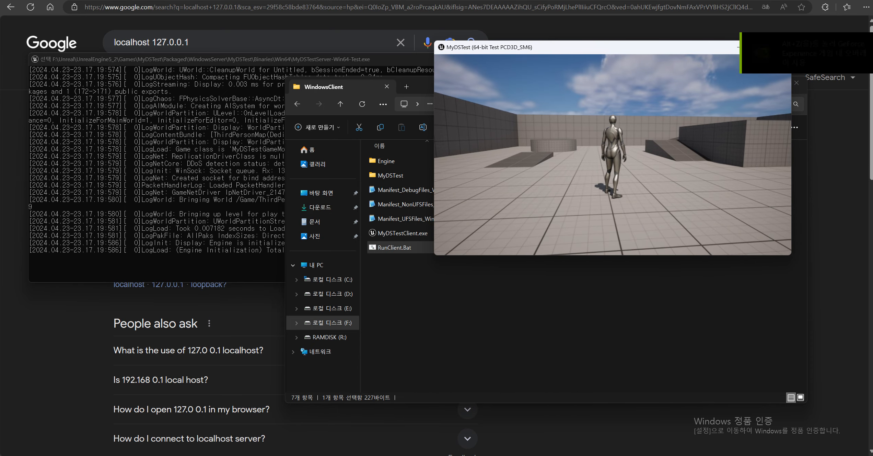
Launch a second game client with RunClient.Bat and spread the two client windows apart
{"action": "key", "text": "super"}
{"action": "left_click", "coordinate": [616, 295]}
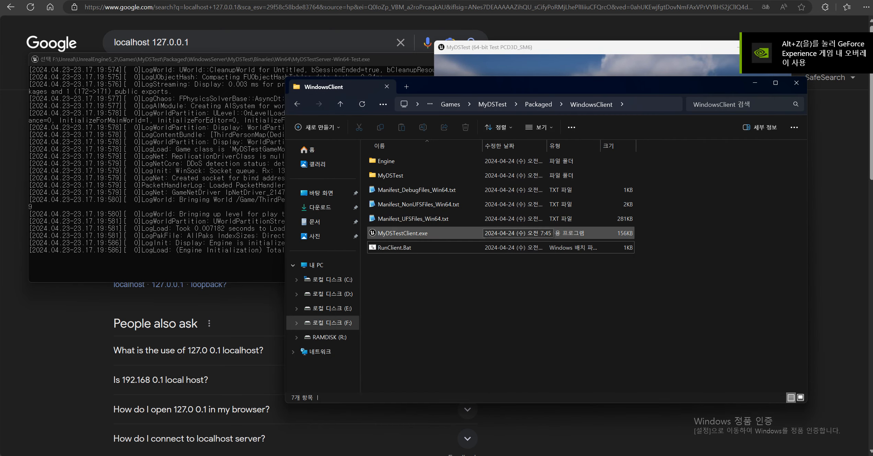
{"action": "double_click", "coordinate": [395, 247]}
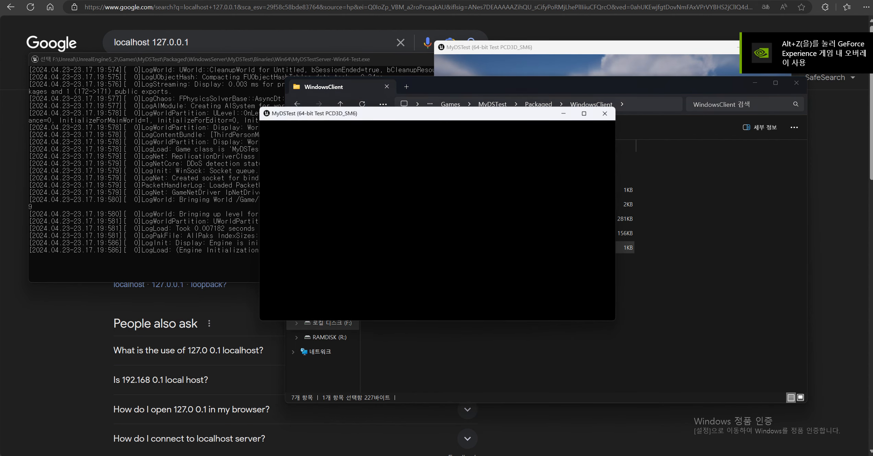
{"action": "key", "text": "super"}
{"action": "left_click_drag", "start_coordinate": [443, 114], "coordinate": [583, 233]}
{"action": "left_click_drag", "start_coordinate": [577, 47], "coordinate": [614, 30]}
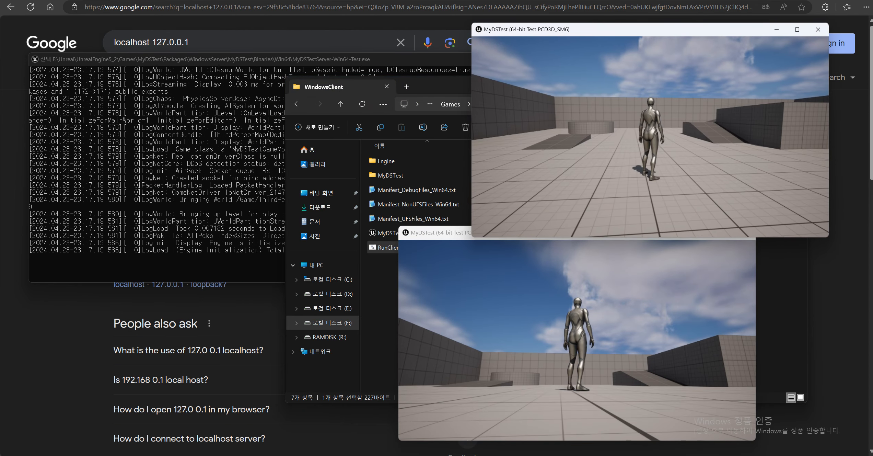
Move the server console away from the client windows and run the character around in the first client
{"action": "left_click_drag", "start_coordinate": [206, 59], "coordinate": [160, 61]}
{"action": "left_click", "coordinate": [650, 136]}
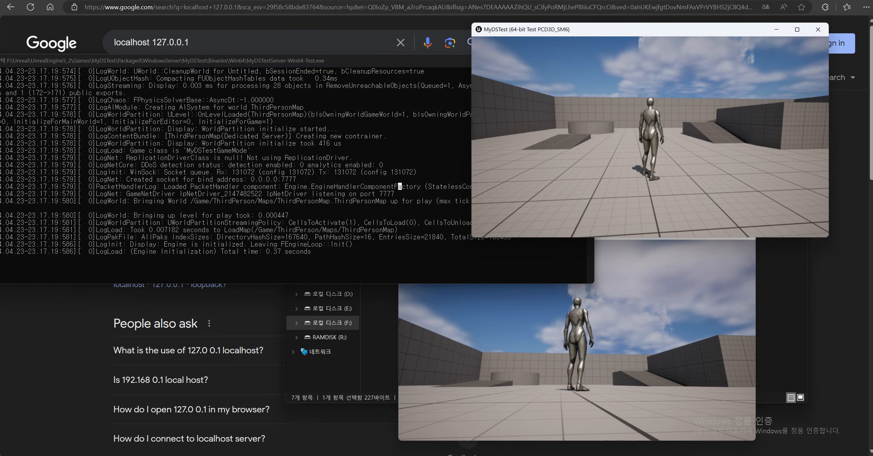
{"action": "key", "text": "a"}
{"action": "key", "text": "w"}
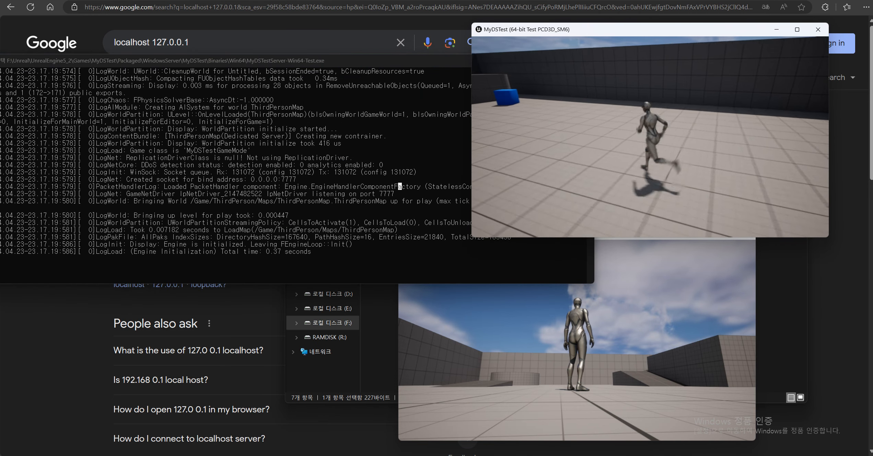
{"action": "key", "text": "d"}
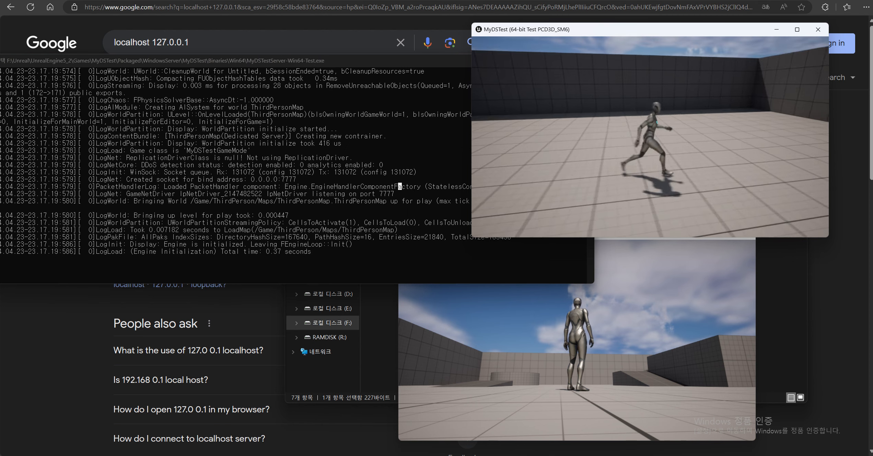
{"action": "key", "text": "a"}
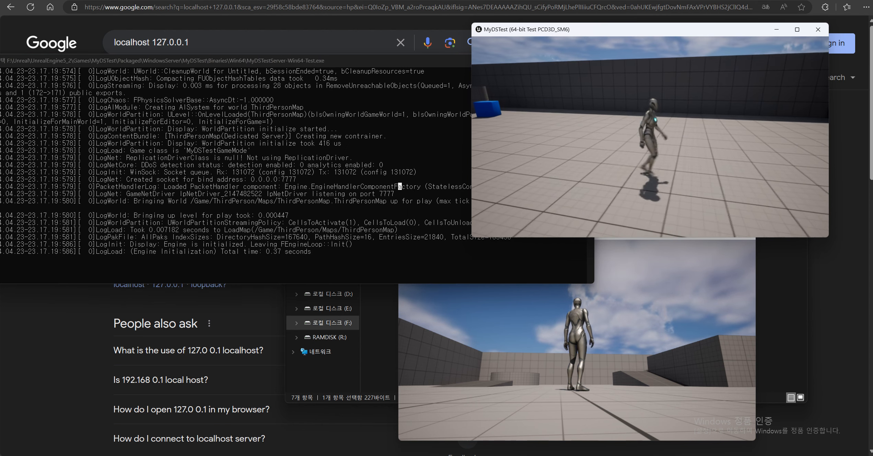
Run the character around in the second client, and close both game clients
{"action": "key", "text": "super"}
{"action": "left_click", "coordinate": [385, 103]}
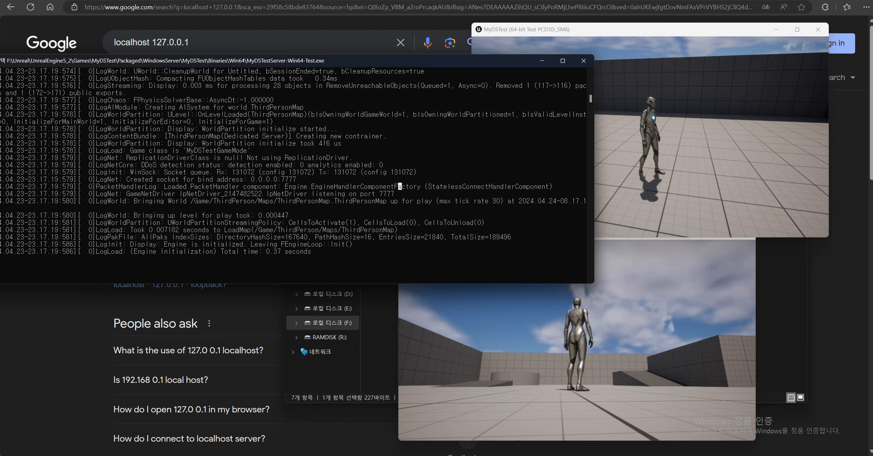
{"action": "key", "text": "alt+Tab"}
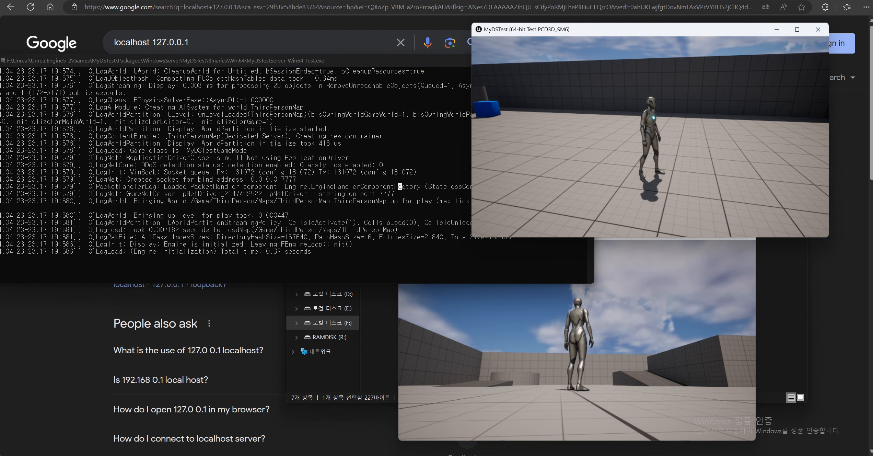
{"action": "key", "text": "alt+Tab"}
{"action": "key", "text": "w"}
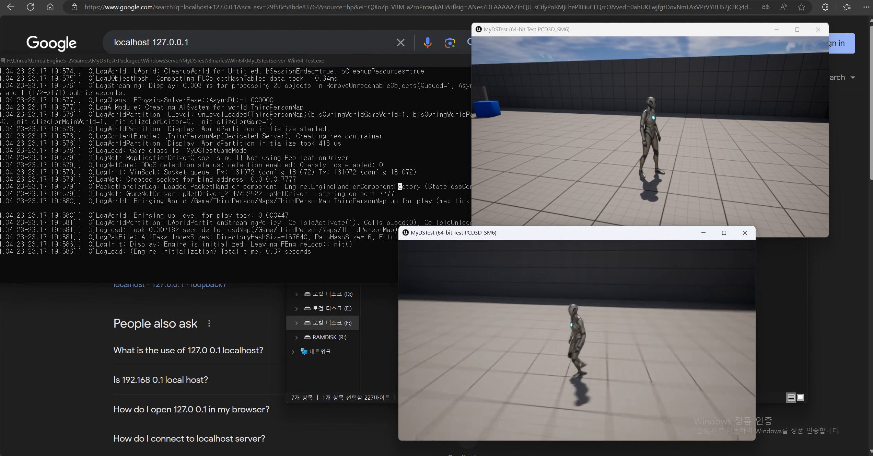
{"action": "key", "text": "w"}
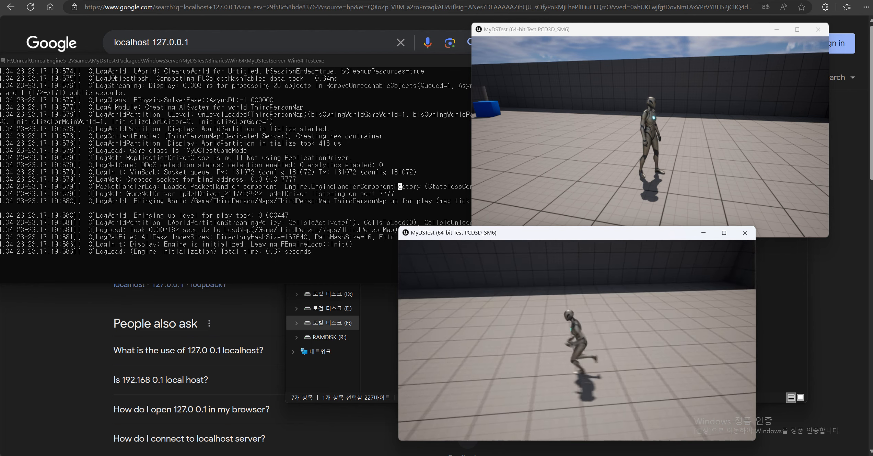
{"action": "key", "text": "d"}
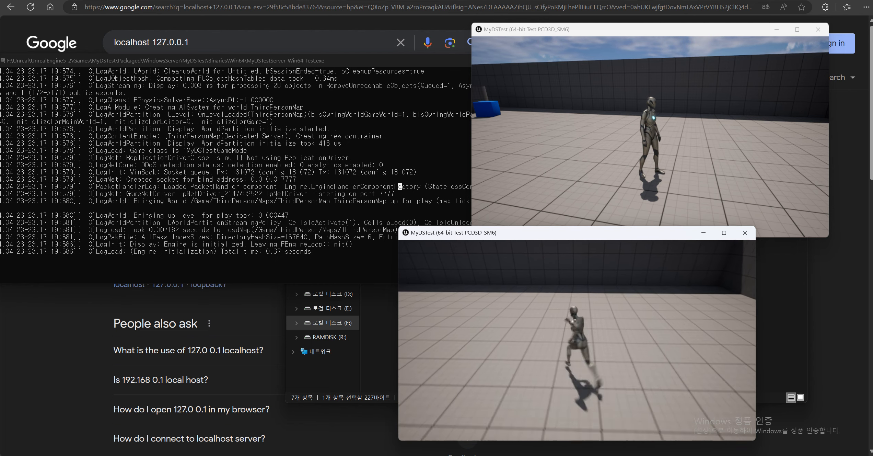
{"action": "key", "text": "s"}
{"action": "key", "text": "alt+F4"}
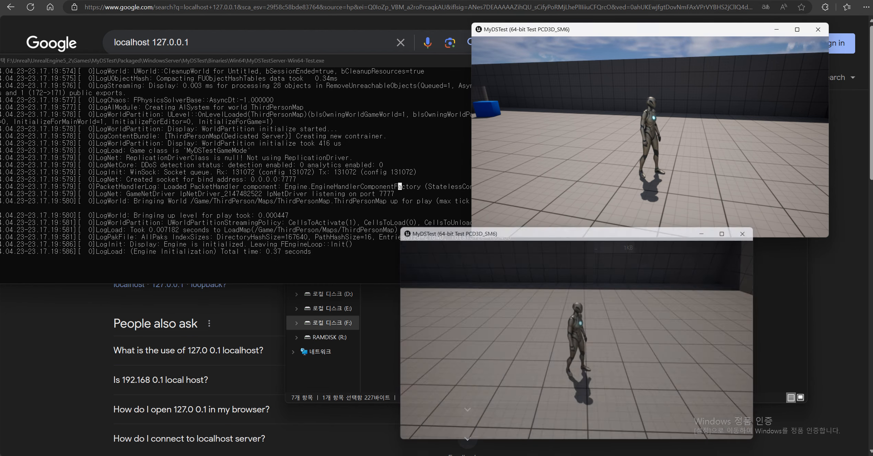
{"action": "key", "text": "alt+F4"}
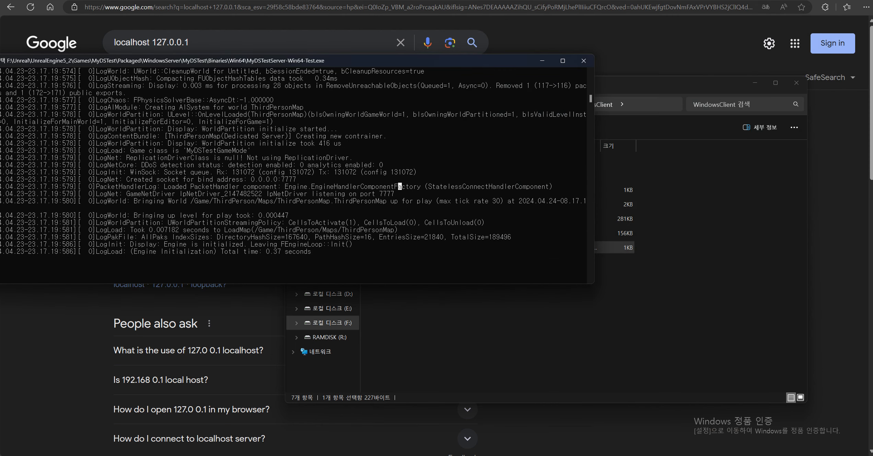
Reopen RunClient.Bat for editing and highlight the localhost value of DS_DESTINATION
{"action": "left_click", "coordinate": [481, 308]}
{"action": "left_click", "coordinate": [395, 247]}
{"action": "right_click", "coordinate": [401, 247]}
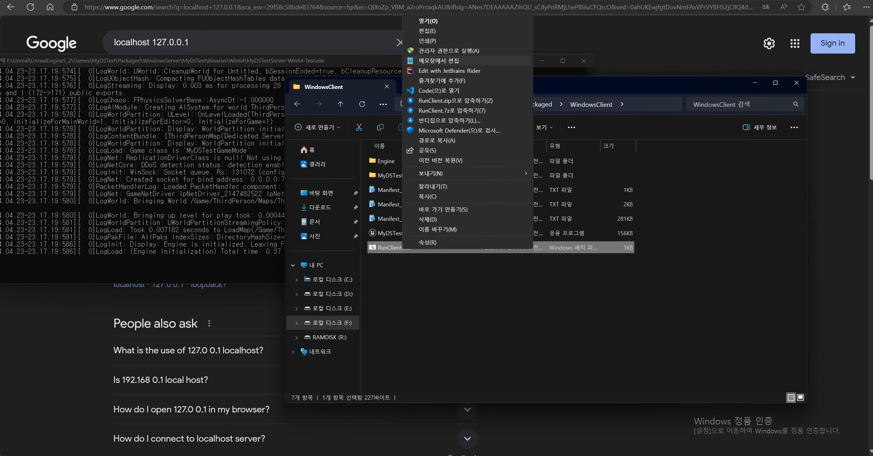
{"action": "left_click", "coordinate": [439, 31]}
{"action": "left_click", "coordinate": [260, 145]}
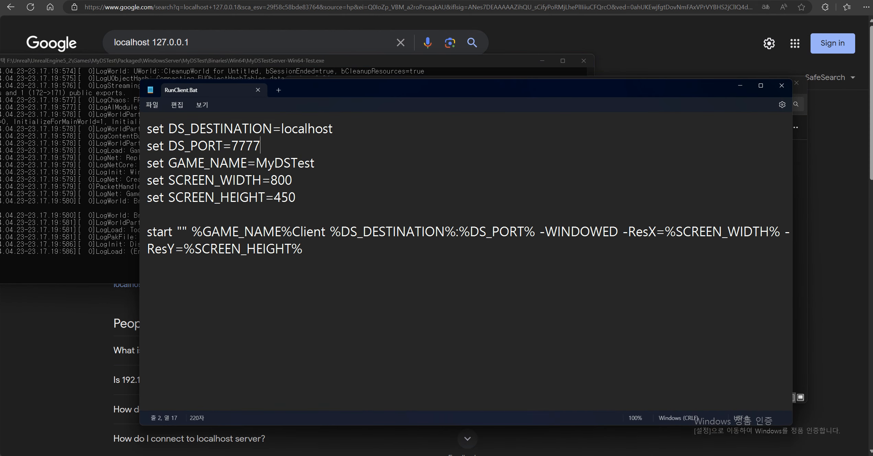
{"action": "left_click_drag", "start_coordinate": [282, 129], "coordinate": [343, 129]}
{"action": "left_click", "coordinate": [343, 274]}
{"action": "left_click_drag", "start_coordinate": [282, 128], "coordinate": [344, 129]}
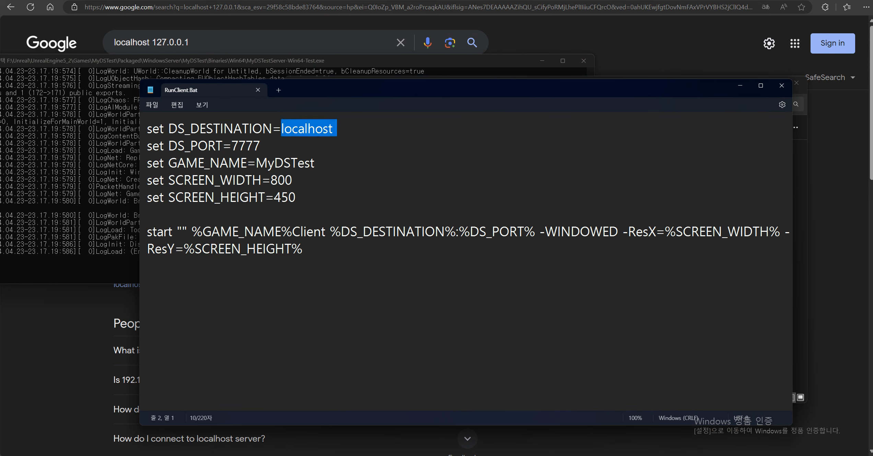
{"action": "left_click", "coordinate": [260, 146]}
{"action": "left_click_drag", "start_coordinate": [281, 128], "coordinate": [343, 129]}
{"action": "left_click", "coordinate": [261, 146]}
Switch to the browser, search Google Images for "ipv4", and preview the ClouDNS IPv4 Address Format diagram
{"action": "key", "text": "alt+Tab"}
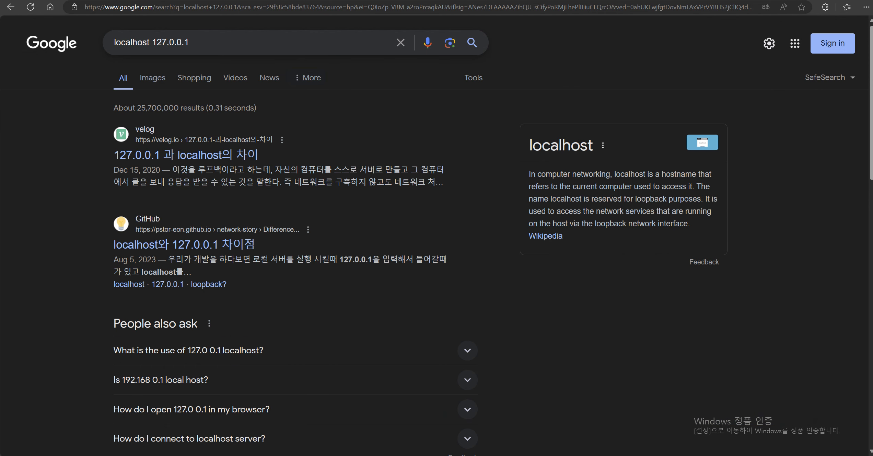
{"action": "left_click_drag", "start_coordinate": [194, 43], "coordinate": [76, 42]}
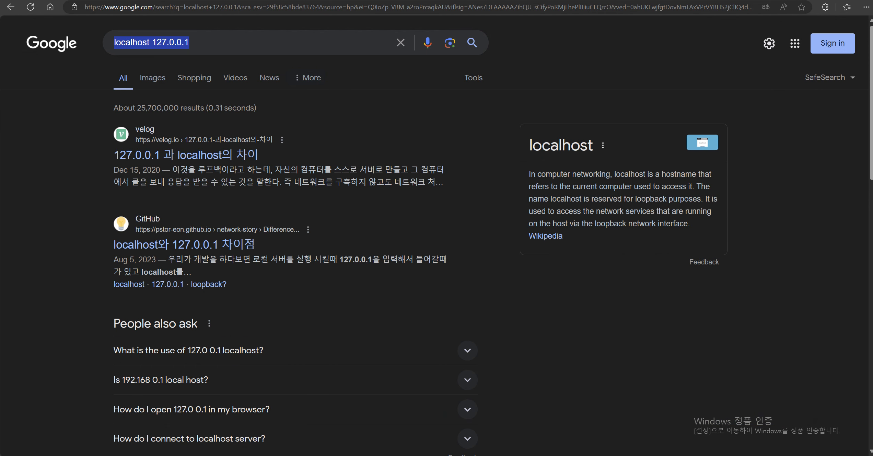
{"action": "type", "text": "ipv4"}
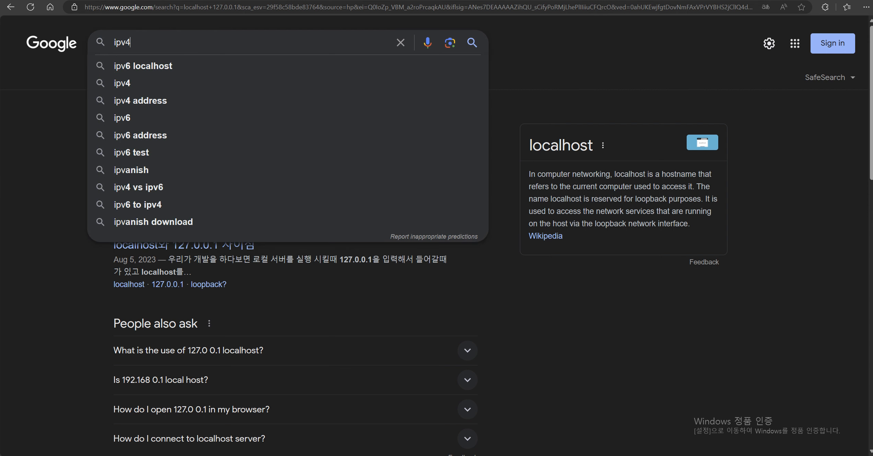
{"action": "key", "text": "Return"}
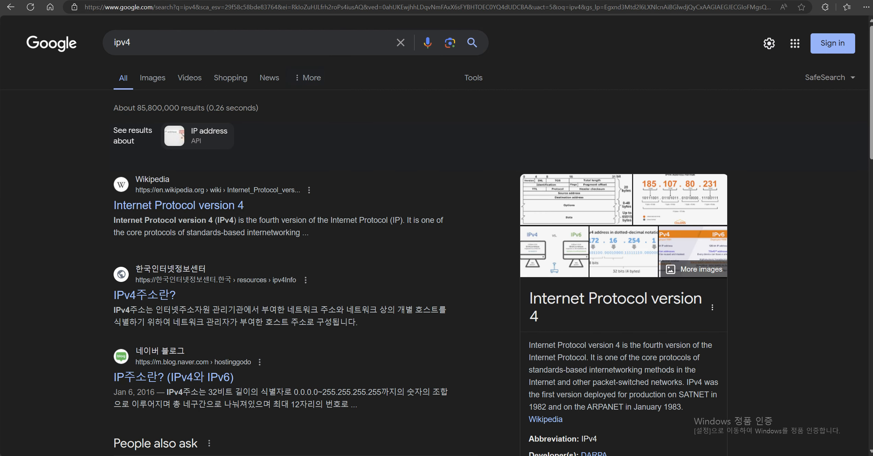
{"action": "left_click", "coordinate": [152, 78]}
{"action": "left_click", "coordinate": [91, 178]}
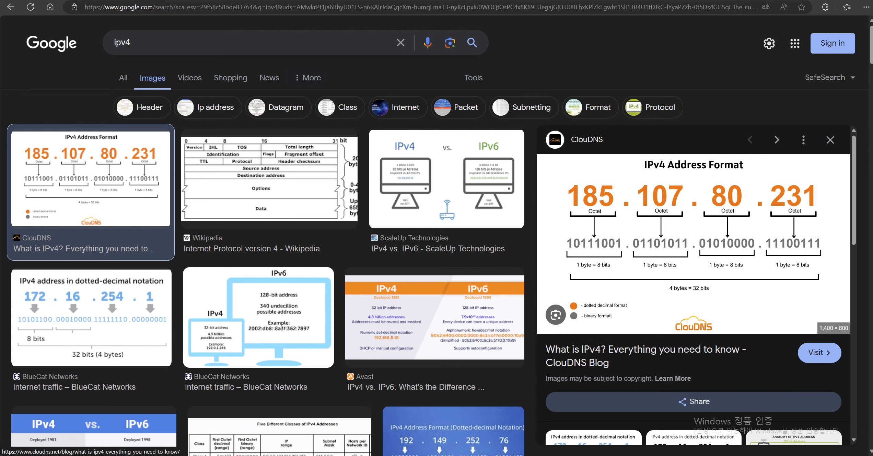
Change the image search to "ipv6" and preview the Wikipedia diagram of an IPv6 address
{"action": "left_click", "coordinate": [131, 42]}
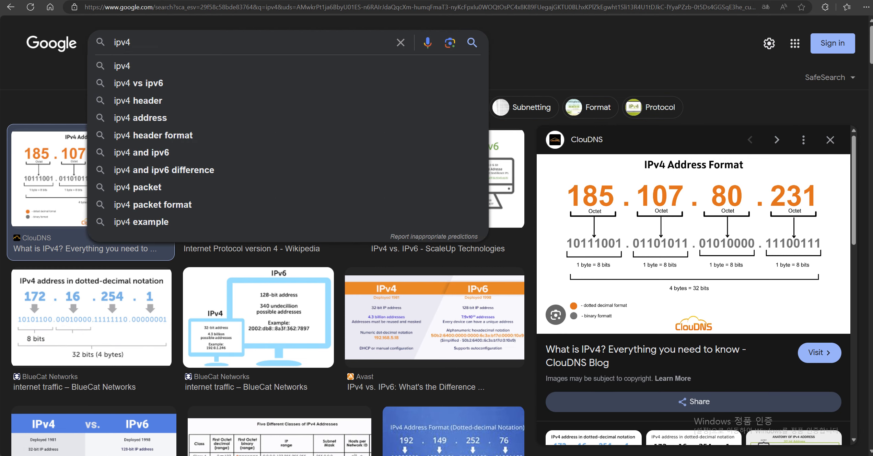
{"action": "key", "text": "BackSpace"}
{"action": "type", "text": "6"}
{"action": "key", "text": "Return"}
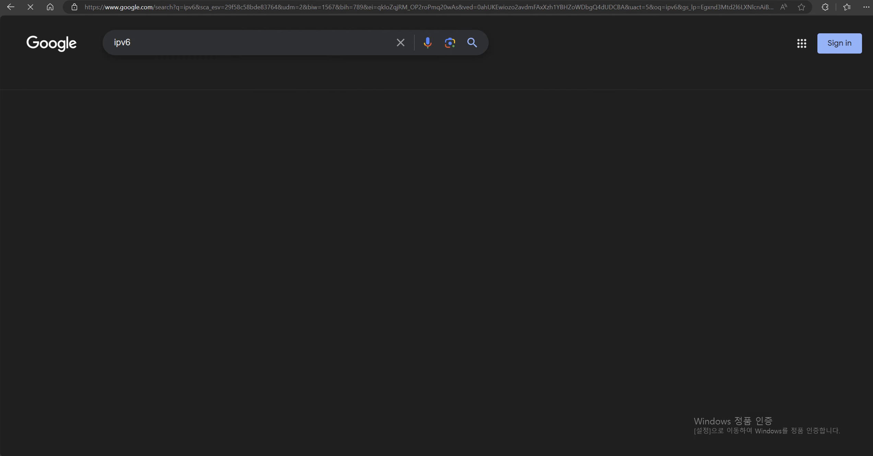
{"action": "left_click", "coordinate": [93, 179]}
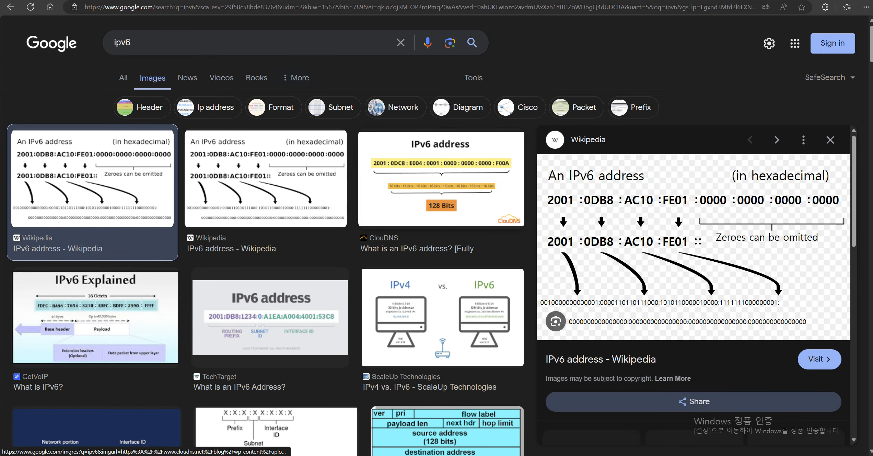